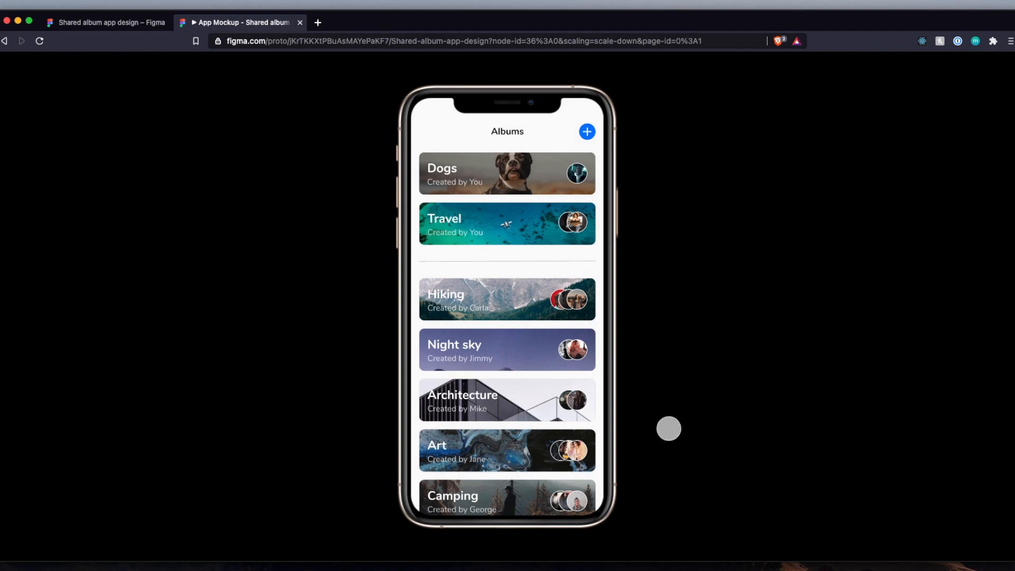
# Try out the shared album prototype: browse the Albums list, open and dismiss the new-gallery sheet, and view the album behind the Dogs card.
pyautogui.scroll(-3, 581, 447)
pyautogui.scroll(3, 579, 352)
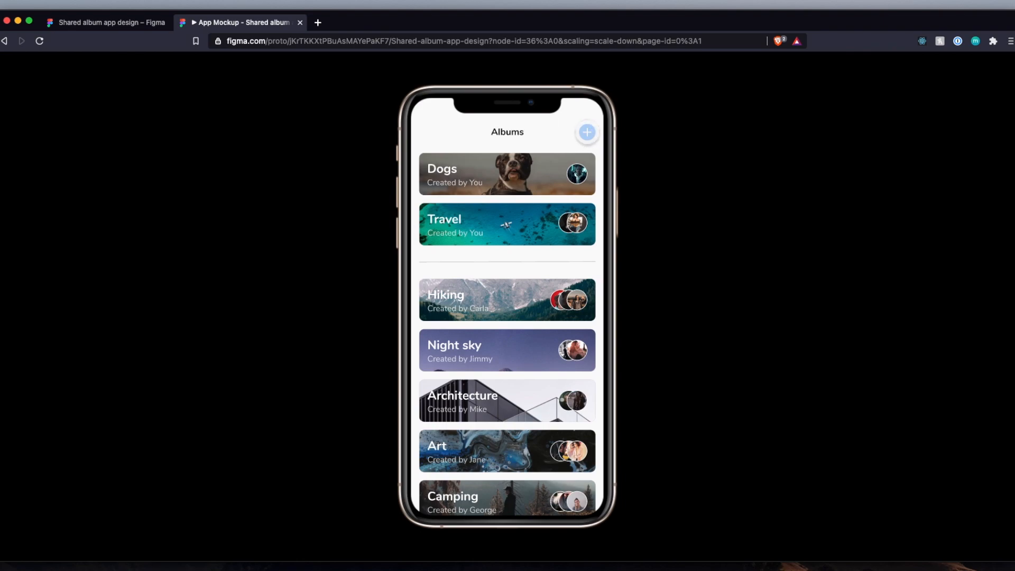
pyautogui.click(587, 131)
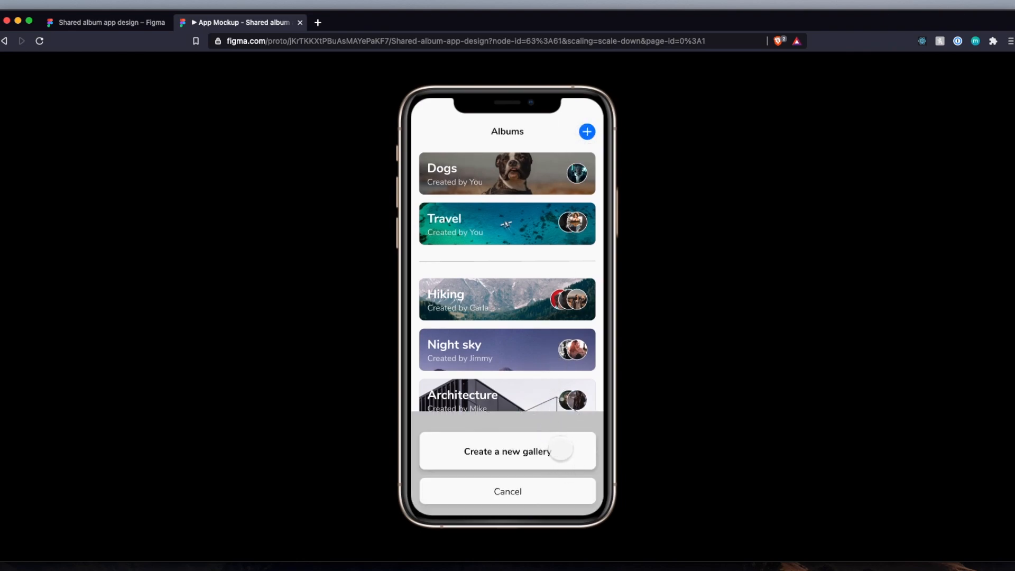
pyautogui.click(567, 422)
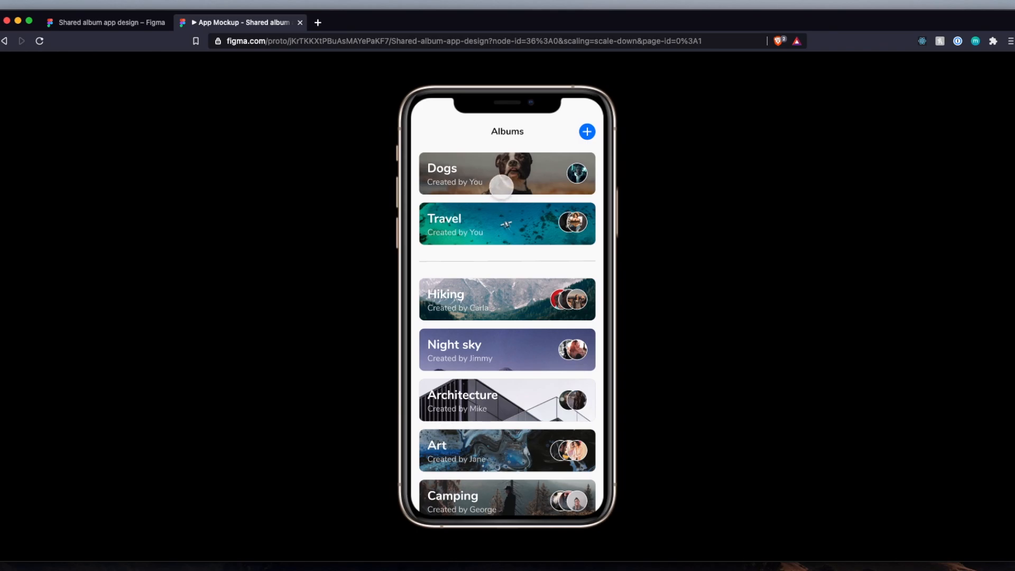
pyautogui.click(503, 180)
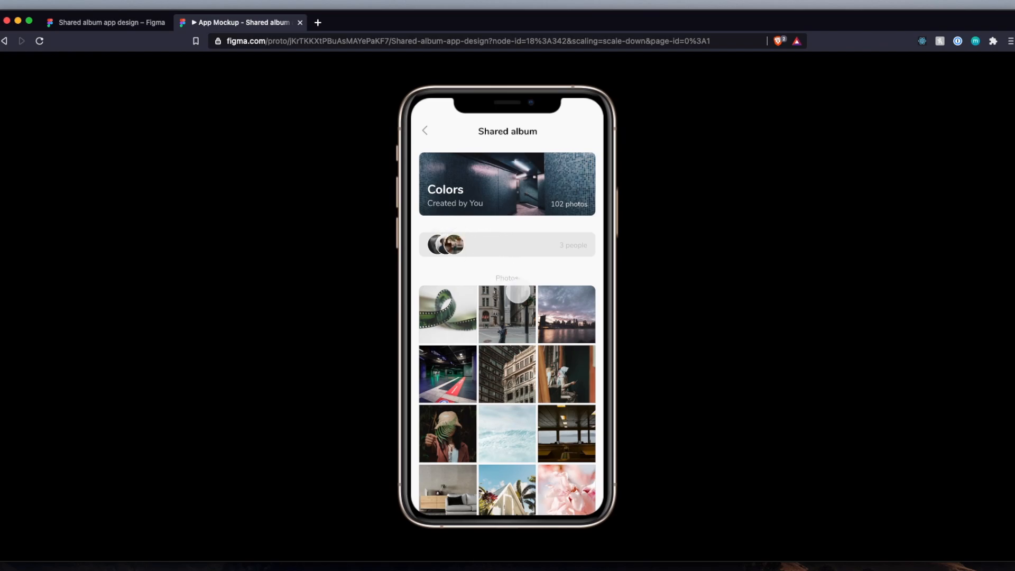
pyautogui.scroll(-3, 557, 348)
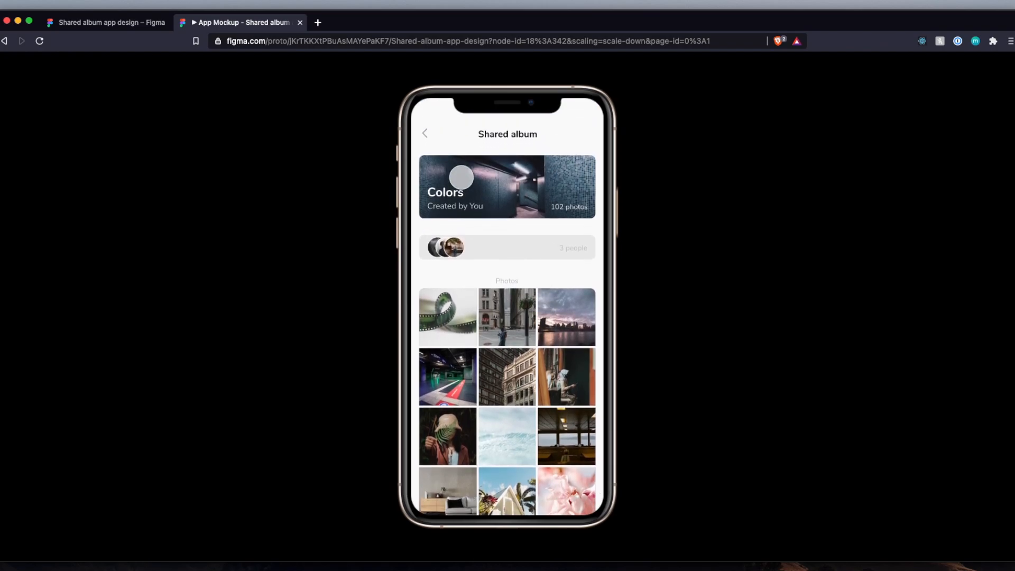
pyautogui.click(426, 136)
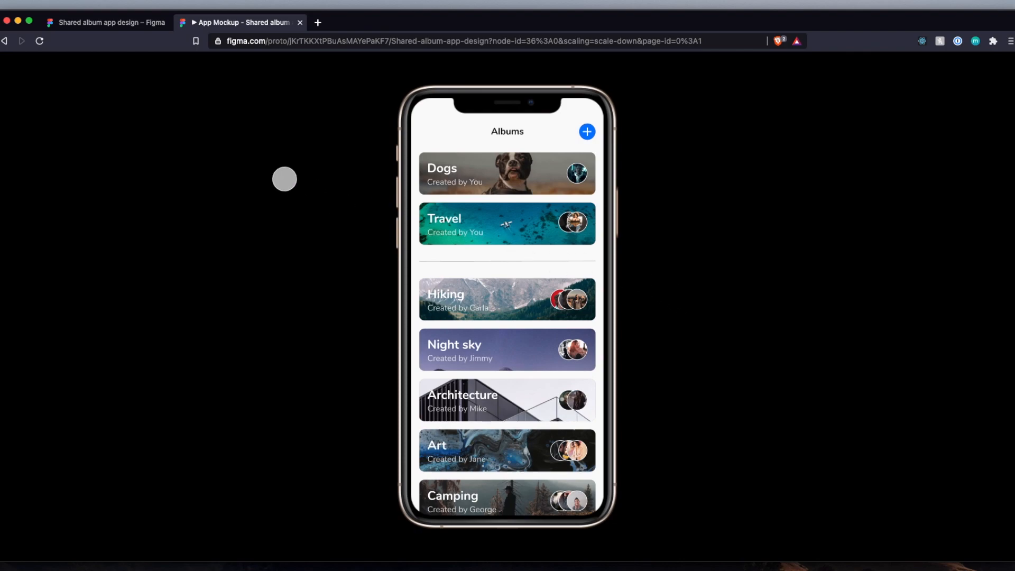
# Switch to the Shared album app design file and examine the highlighted comment and phone mockup image on the Mockup Template page.
pyautogui.click(129, 26)
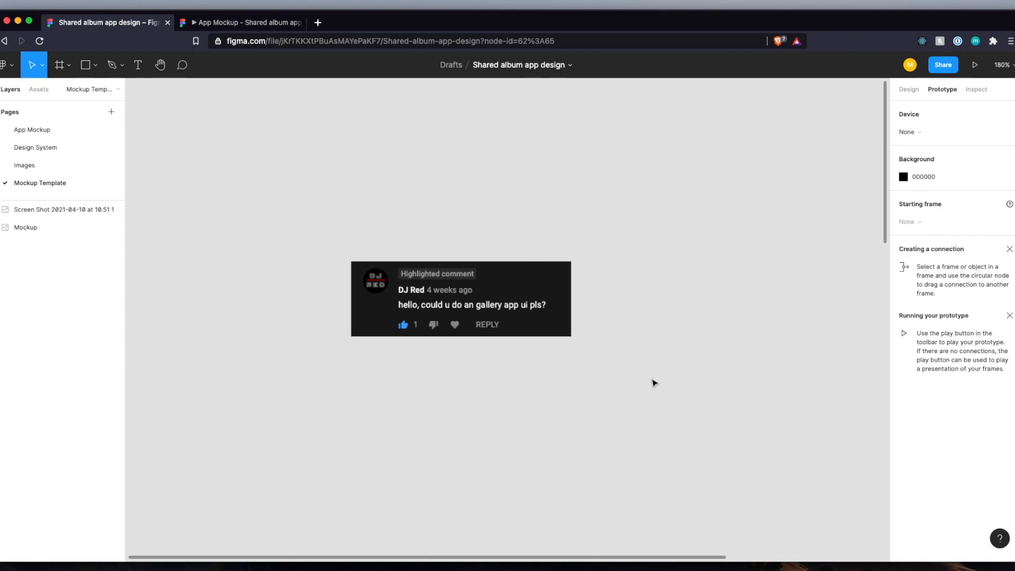
pyautogui.keyDown('ctrl'); pyautogui.scroll(-5, 655, 383); pyautogui.keyUp('ctrl')
pyautogui.scroll(-10, 655, 383)
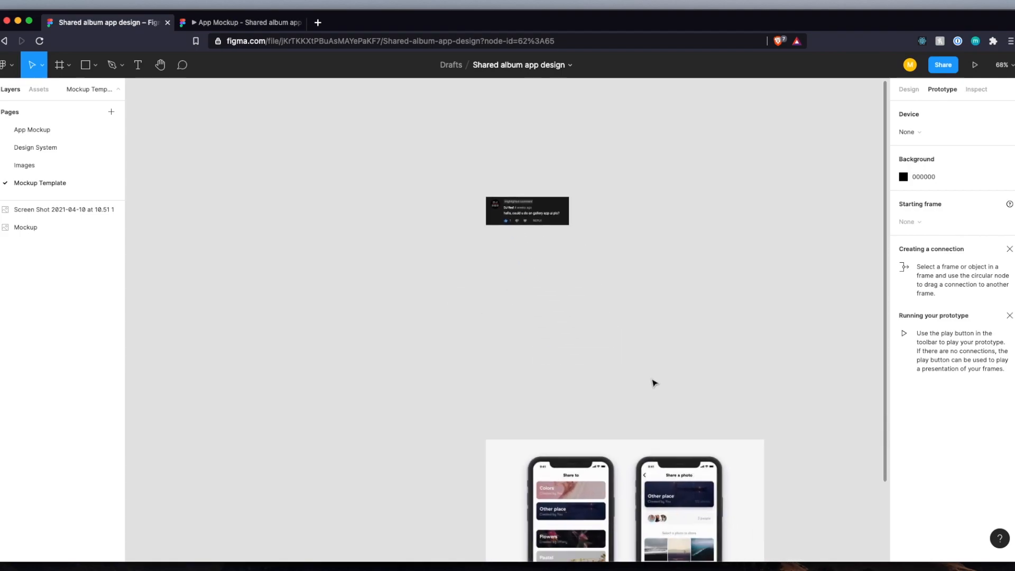
pyautogui.hotkey('shift', '1')
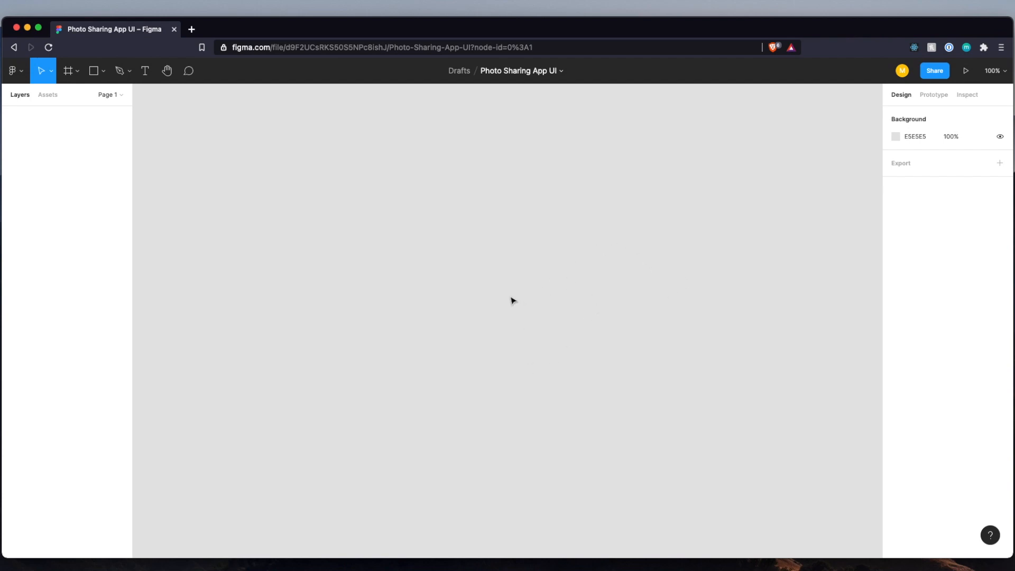
# Create an iPhone 11 Pro / X frame on the empty canvas and rename it Albums.
pyautogui.press('f')
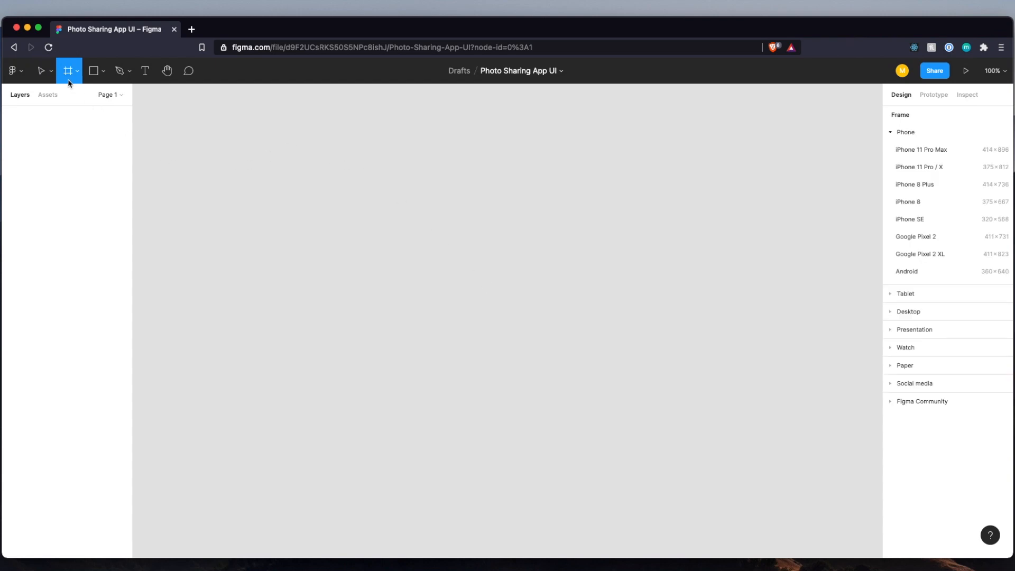
pyautogui.click(926, 168)
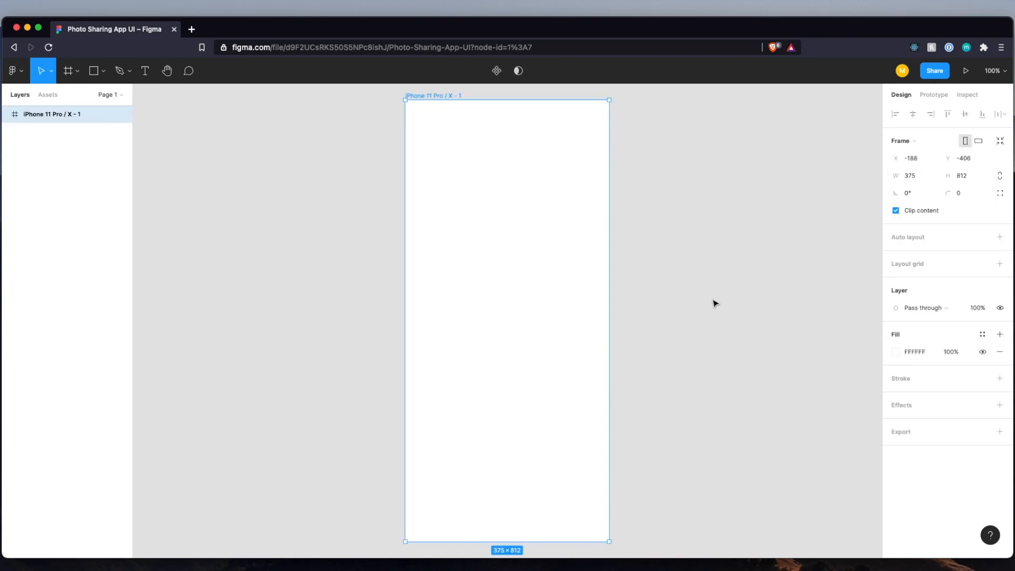
pyautogui.press('super+r')
pyautogui.write('A')
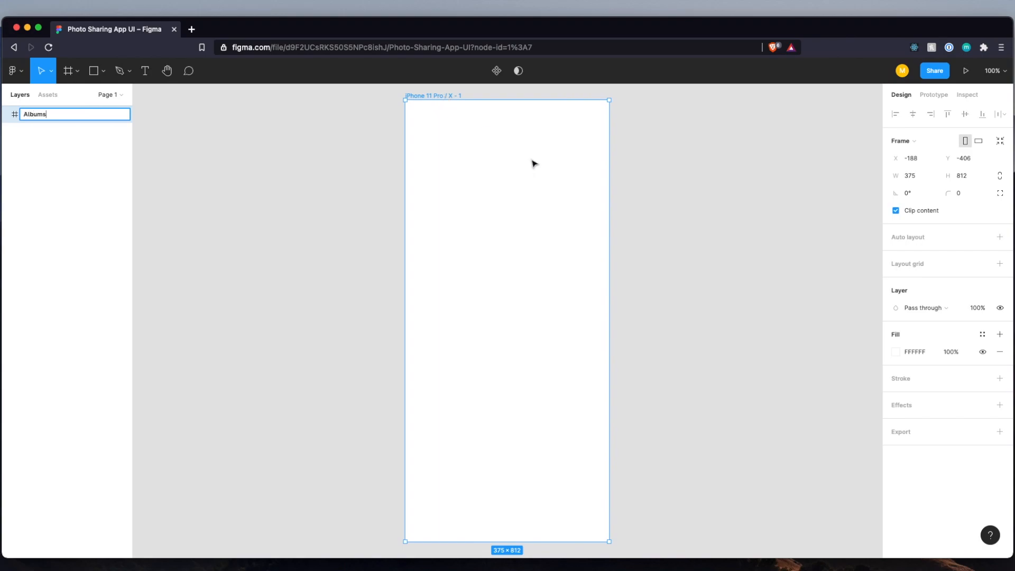
pyautogui.click(696, 244)
# Add the text "Albums" as a title near the upper edge of the Albums frame.
pyautogui.scroll(-2, 695, 243)
pyautogui.hscroll(1, 696, 244)
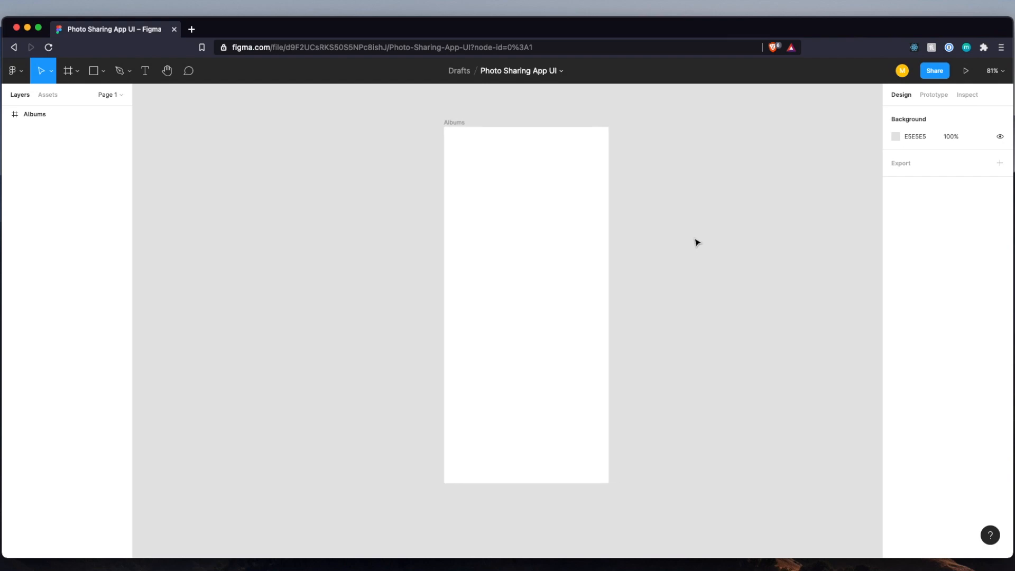
pyautogui.scroll(3, 649, 237)
pyautogui.scroll(-2, 650, 237)
pyautogui.hscroll(1, 649, 239)
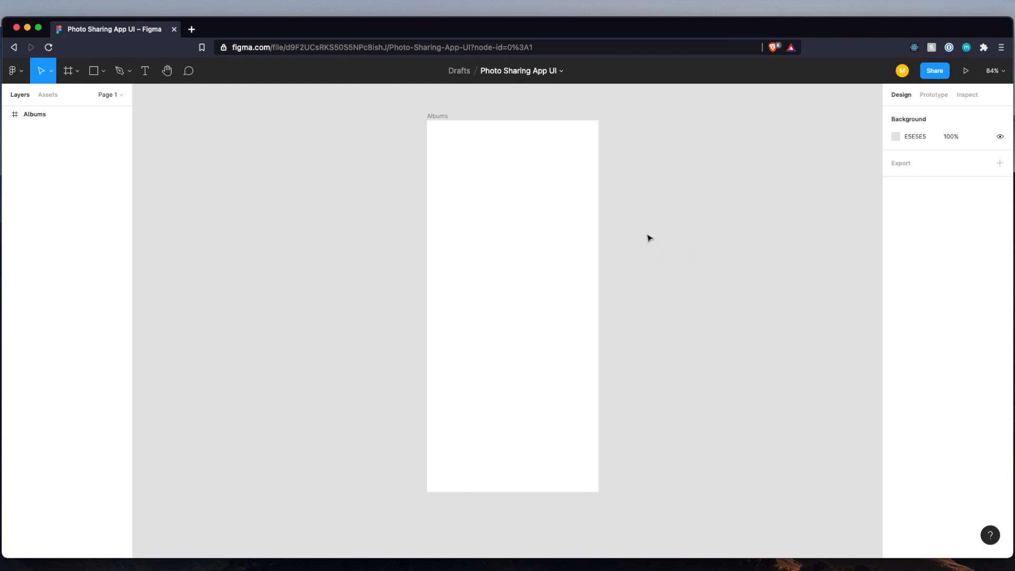
pyautogui.press('t')
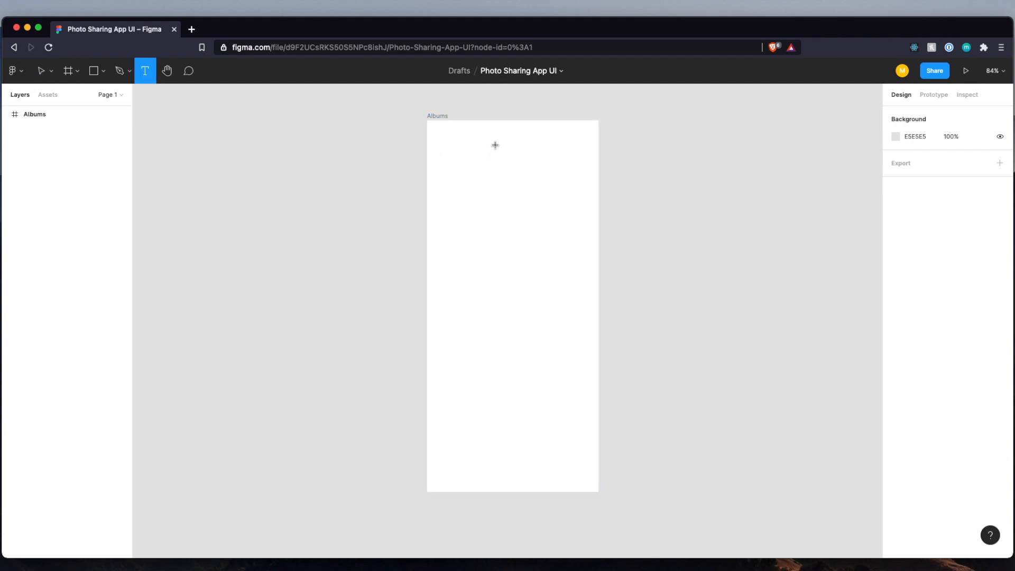
pyautogui.click(496, 137)
pyautogui.write('Albums')
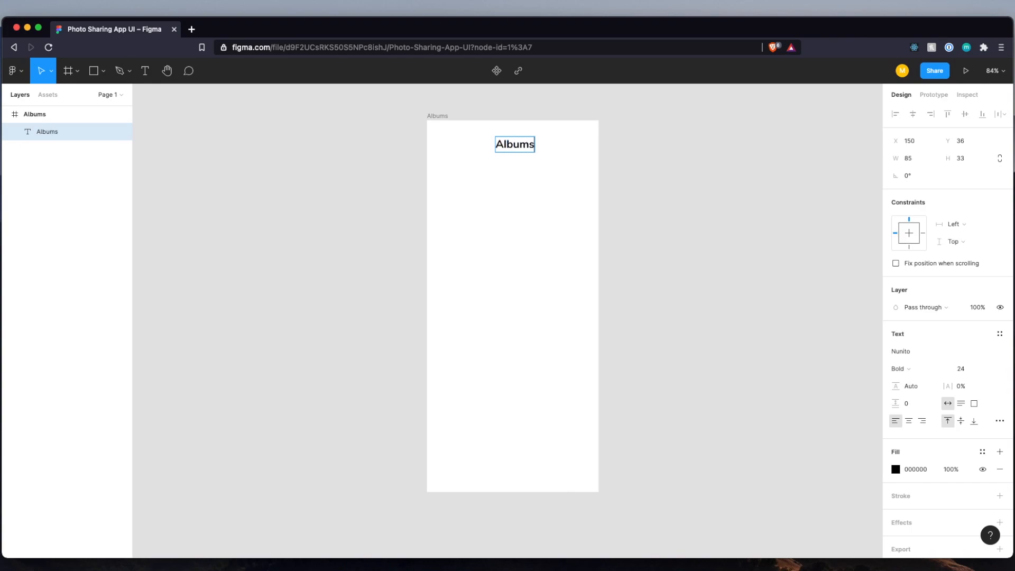
pyautogui.press('Escape')
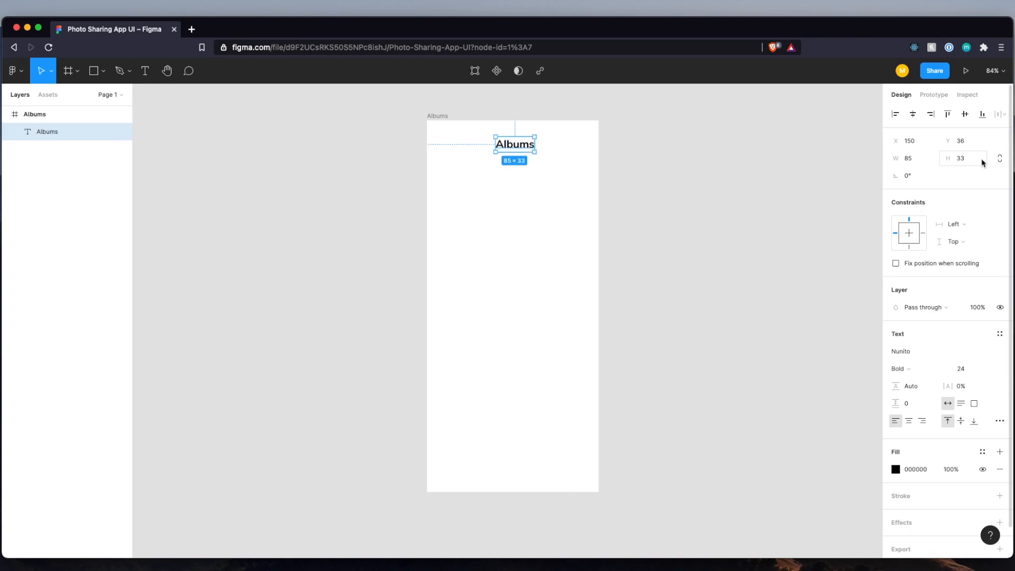
# Centre the "Albums" title horizontally in the frame and move it down to Y 50.
pyautogui.click(914, 115)
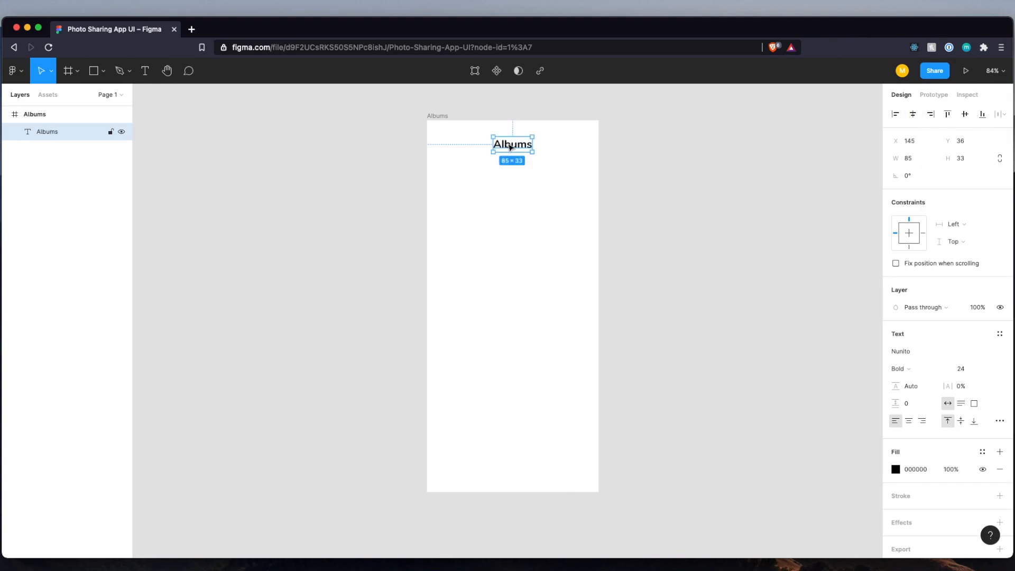
pyautogui.moveTo(517, 150); pyautogui.dragTo(516, 156)
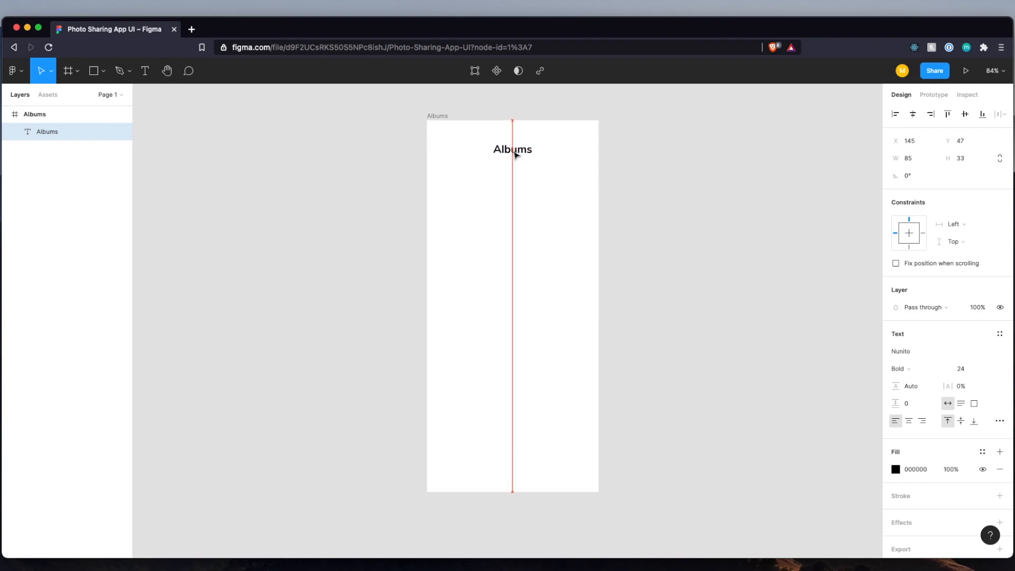
pyautogui.press('alt')
pyautogui.press('Down')
pyautogui.press('Down')
pyautogui.press('Down')
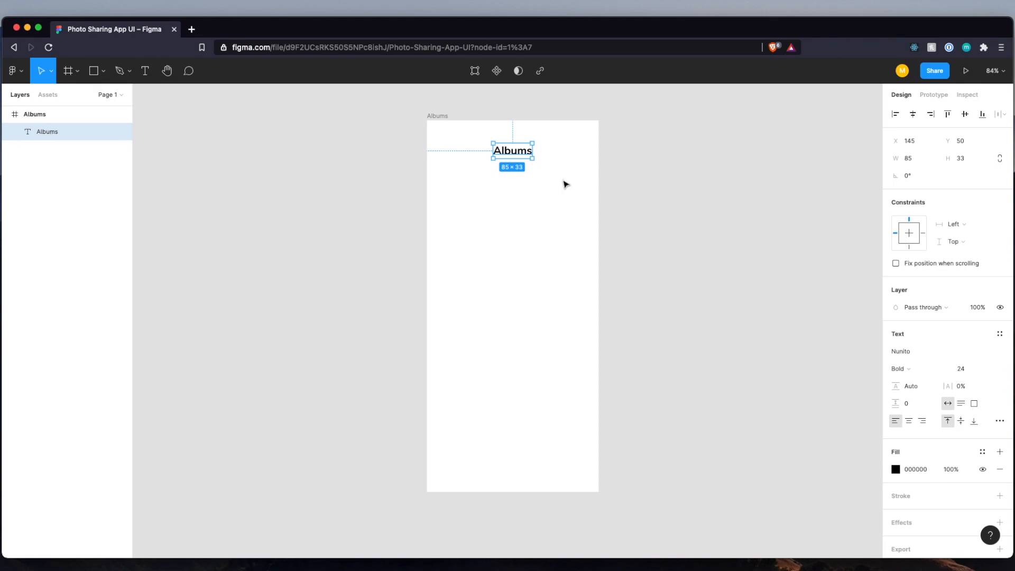
# Set the "Albums" title's font size to 18 and its font family to Nunito.
pyautogui.scroll(5, 565, 184)
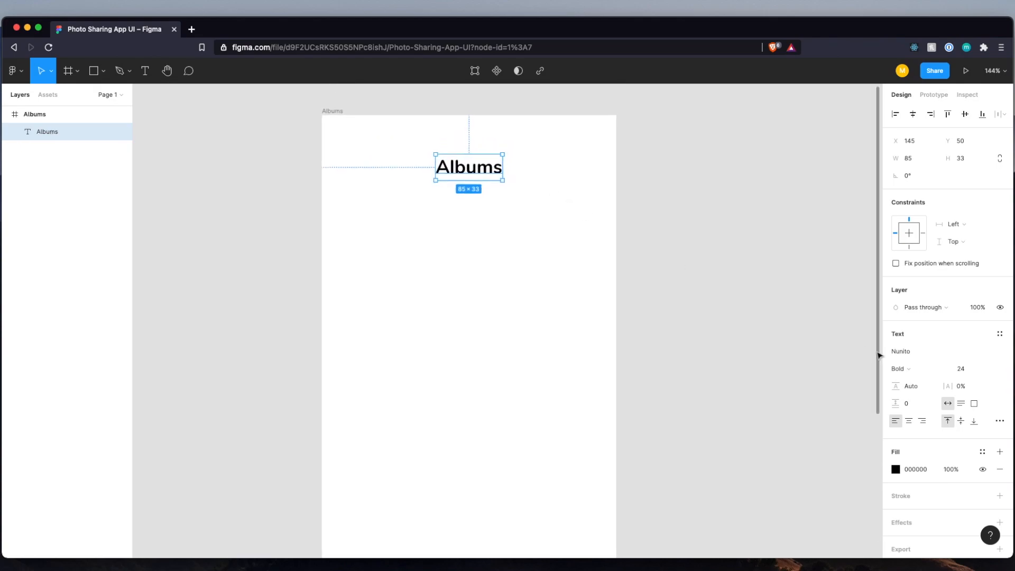
pyautogui.click(993, 371)
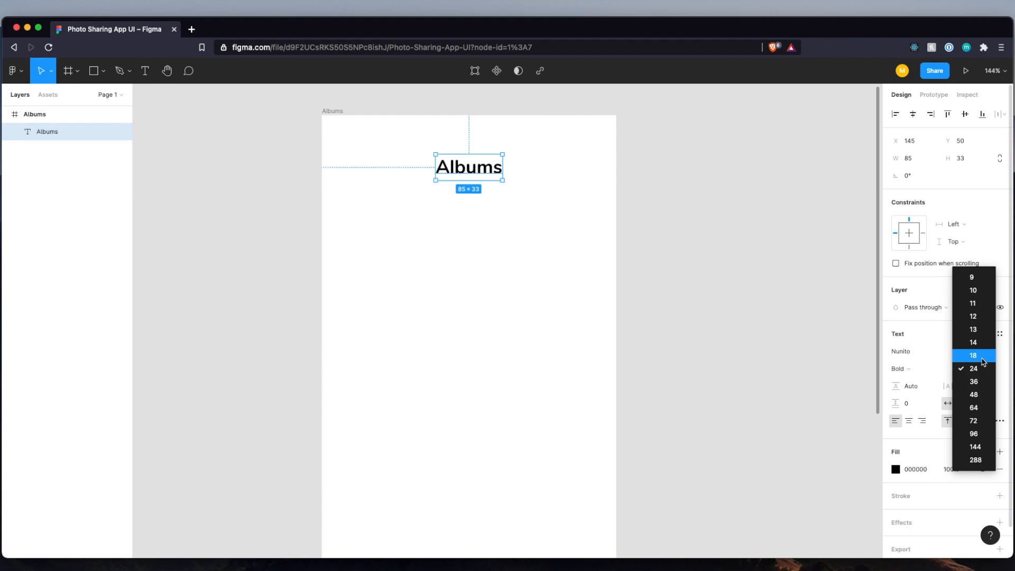
pyautogui.click(983, 362)
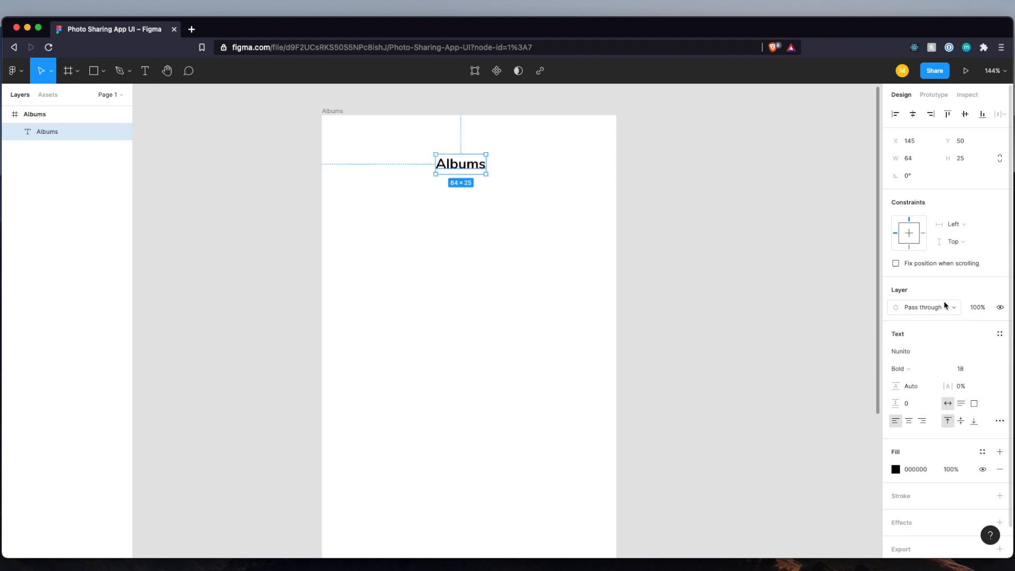
pyautogui.click(961, 352)
pyautogui.write('Nu')
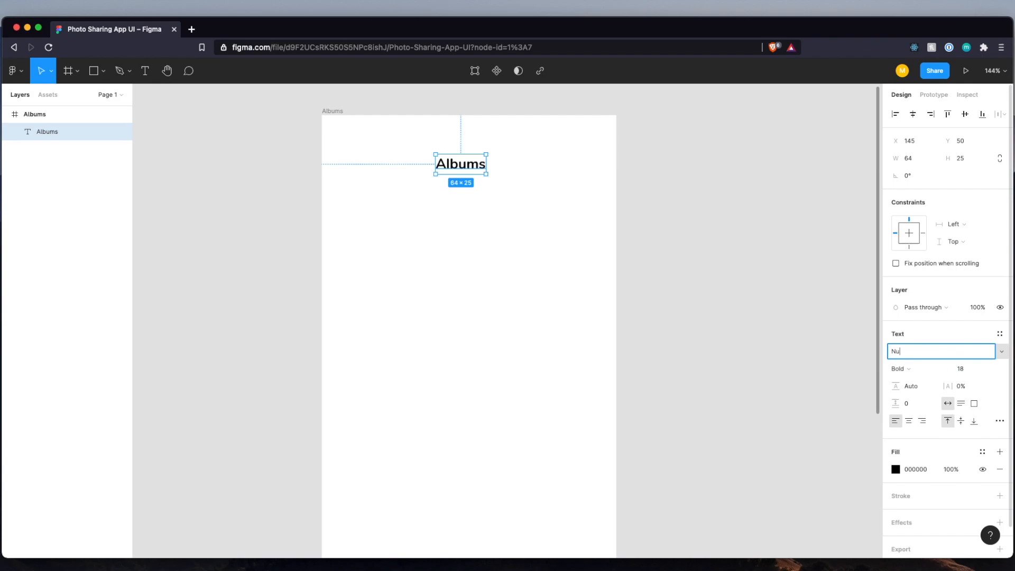
pyautogui.write('nito')
pyautogui.press('Return')
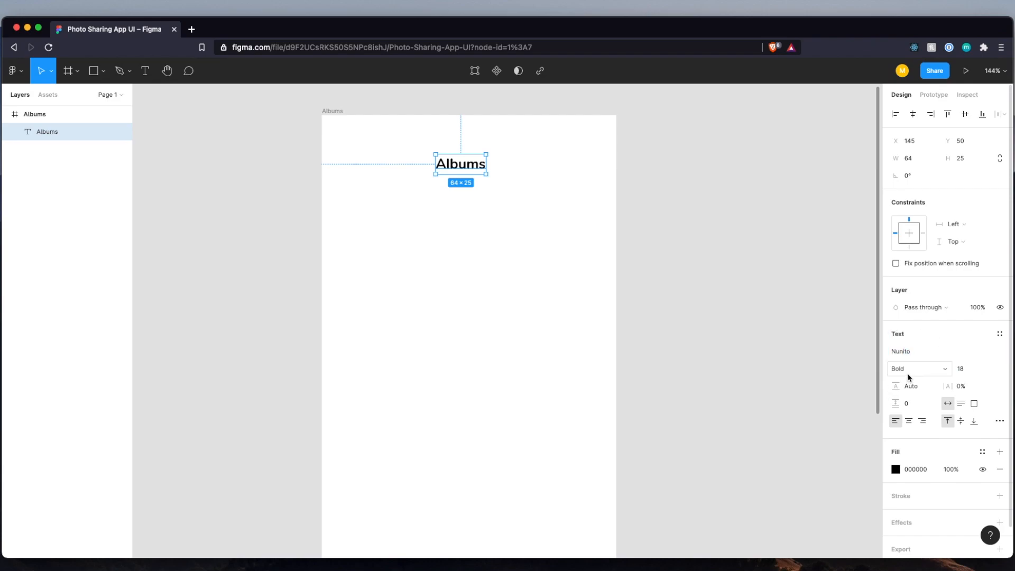
pyautogui.click(678, 215)
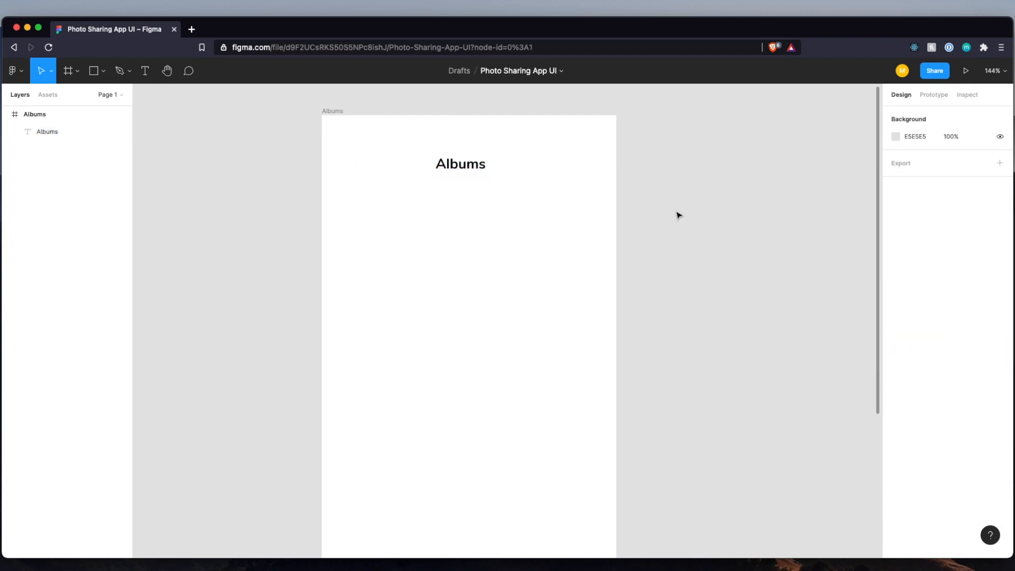
# Paste the copied Mockup reference image and place it beside the Albums frame, on its left and top-aligned, at about X -980, Y -406.
pyautogui.click(451, 165)
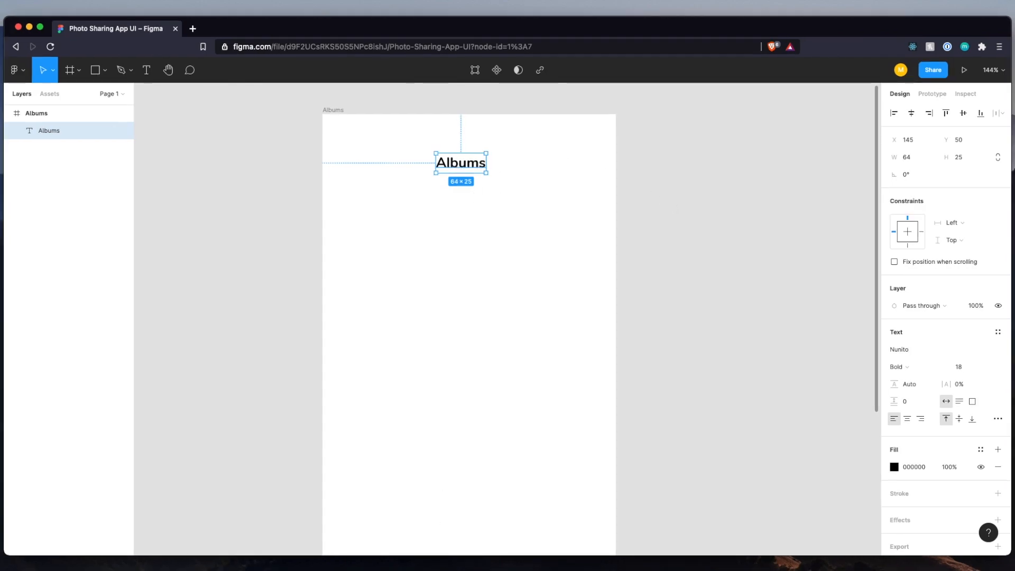
pyautogui.hotkey('ctrl', 'Up')
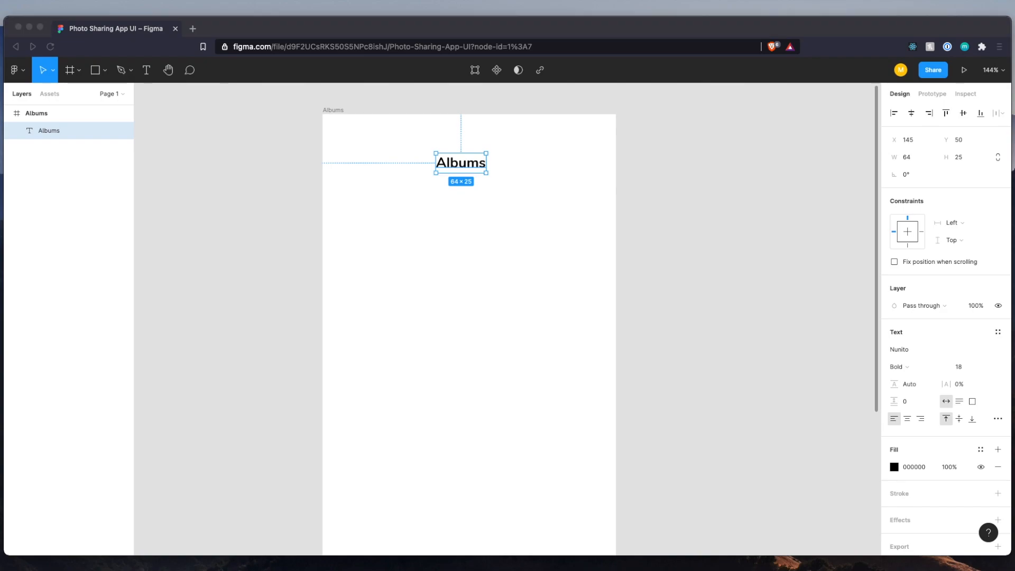
pyautogui.click(292, 308)
pyautogui.scroll(-5, 292, 308)
pyautogui.click(292, 309)
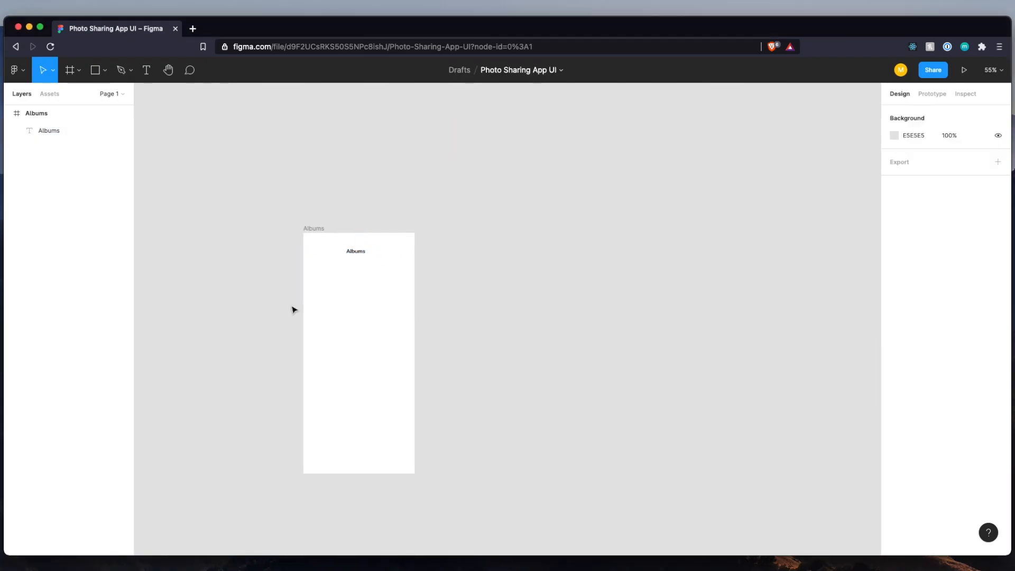
pyautogui.hscroll(-2, 292, 308)
pyautogui.press('super+v')
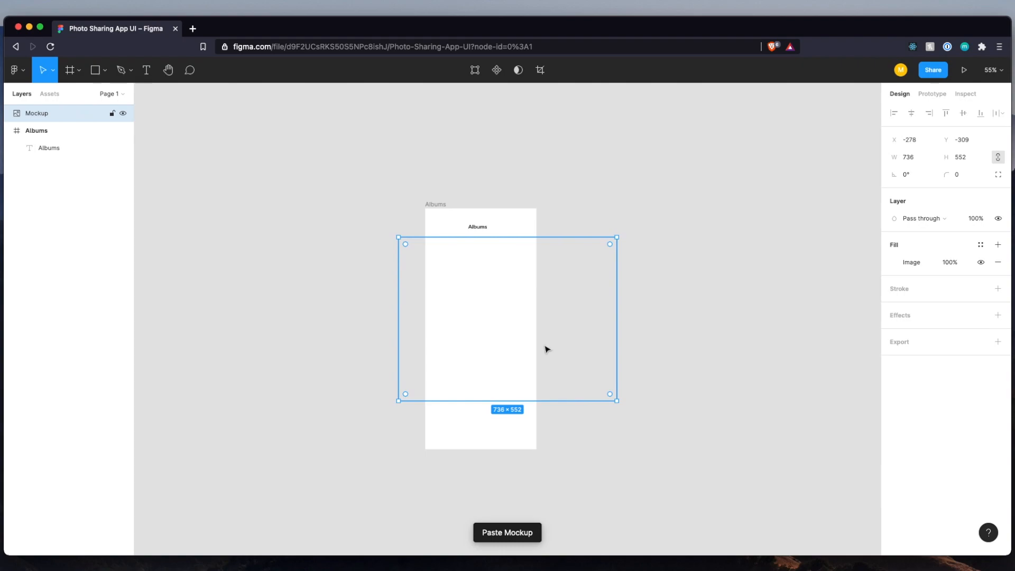
pyautogui.hscroll(-2, 350, 318)
pyautogui.scroll(5, 297, 272)
pyautogui.moveTo(336, 289); pyautogui.dragTo(385, 219)
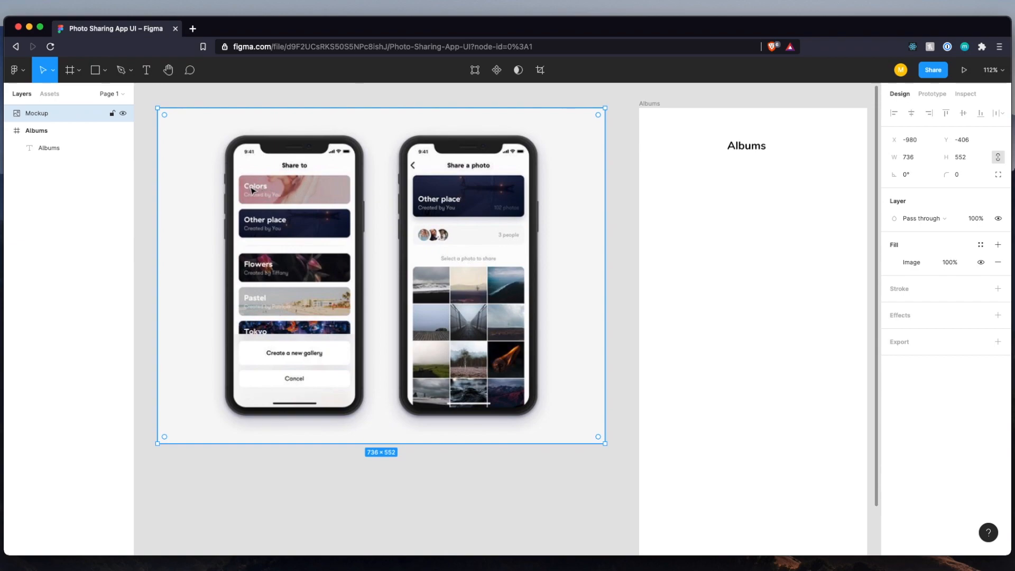
# Add a layout grid to the Albums frame and change its type to Columns.
pyautogui.hscroll(1, 580, 228)
pyautogui.click(656, 218)
pyautogui.scroll(1, 655, 217)
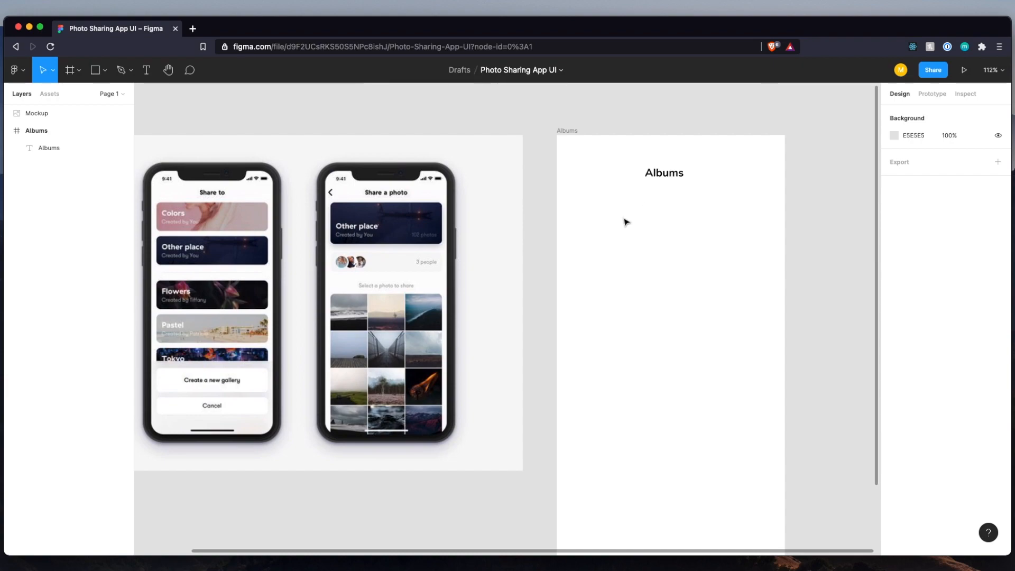
pyautogui.click(575, 133)
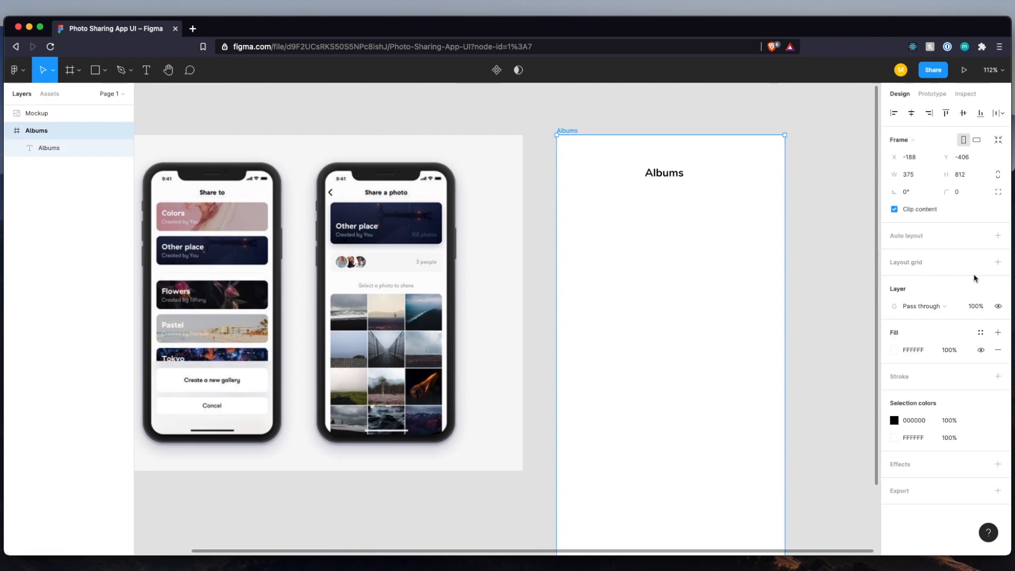
pyautogui.click(996, 264)
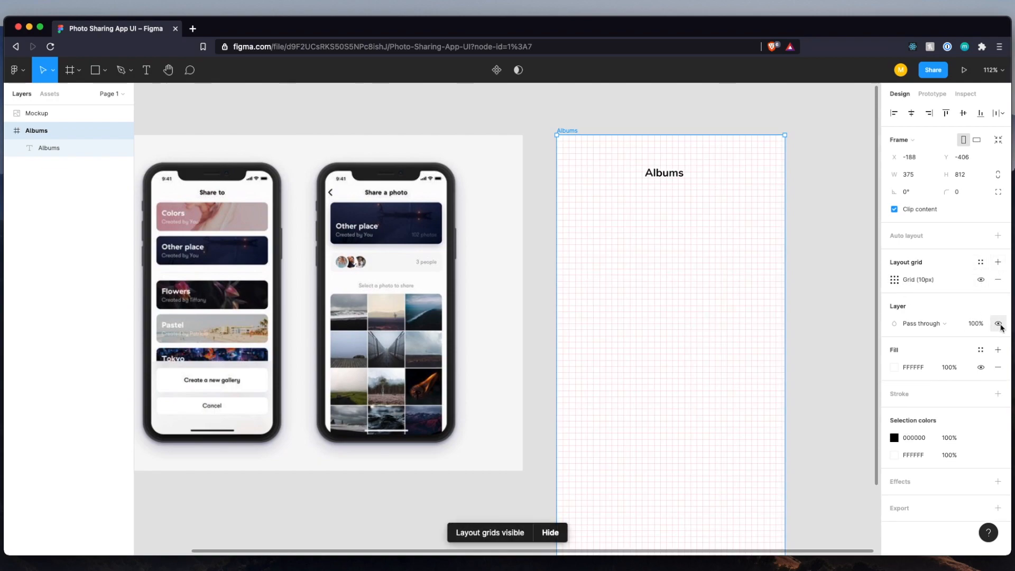
pyautogui.click(895, 281)
pyautogui.click(797, 286)
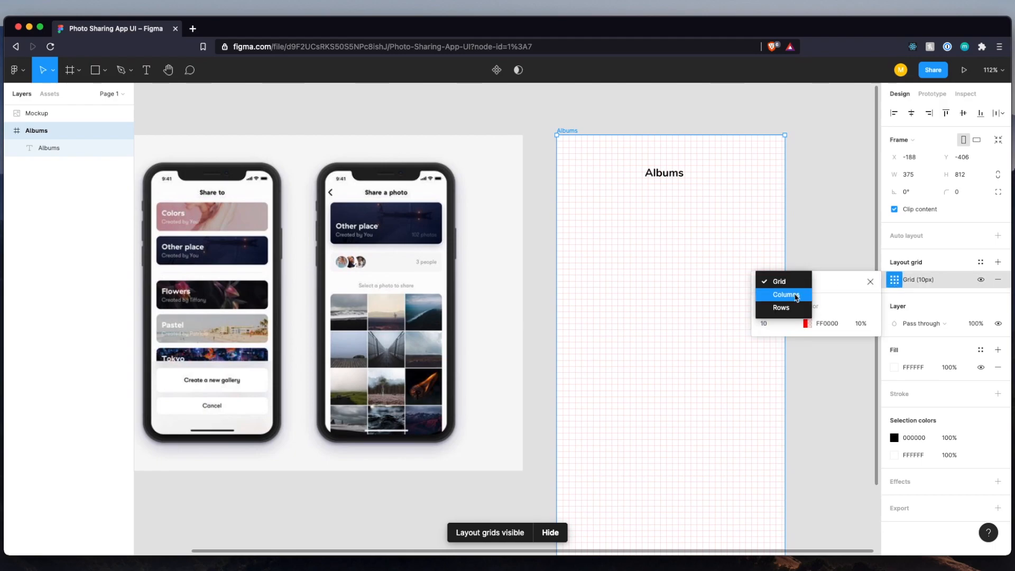
pyautogui.click(798, 297)
# Set the margin of the Albums frame's column grid to 16.
pyautogui.click(773, 323)
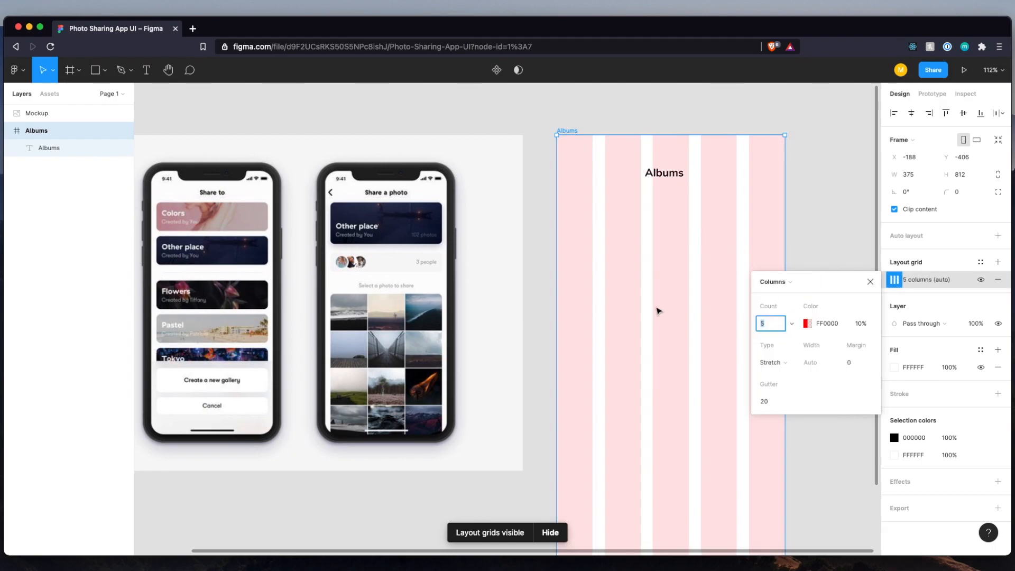
pyautogui.click(848, 364)
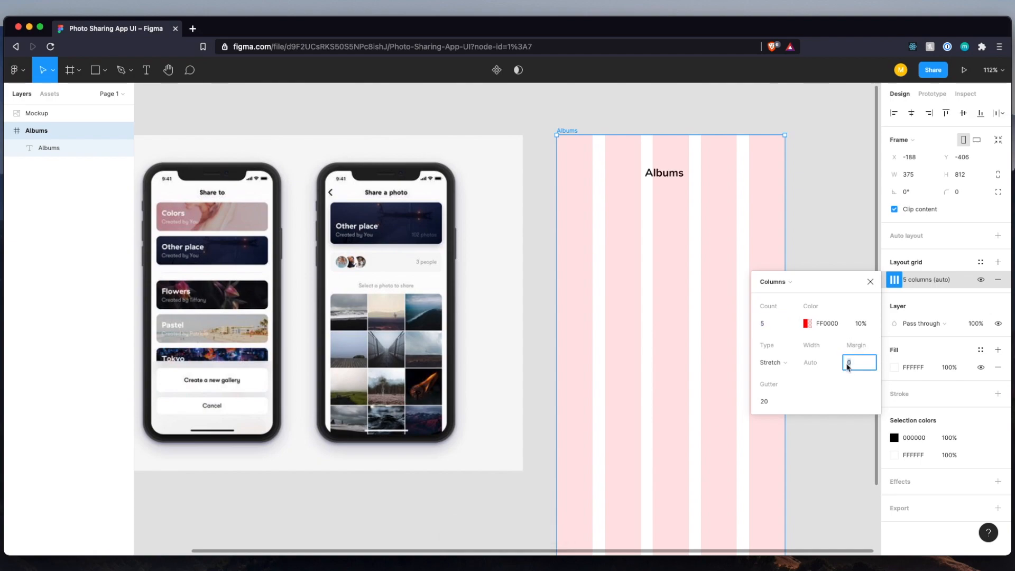
pyautogui.write('16')
pyautogui.press('Return')
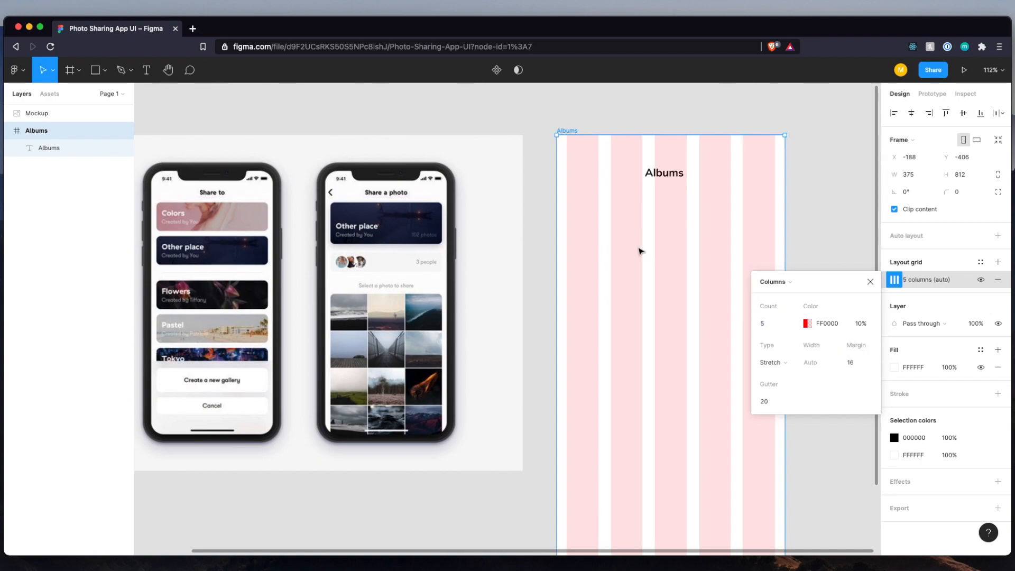
pyautogui.click(870, 281)
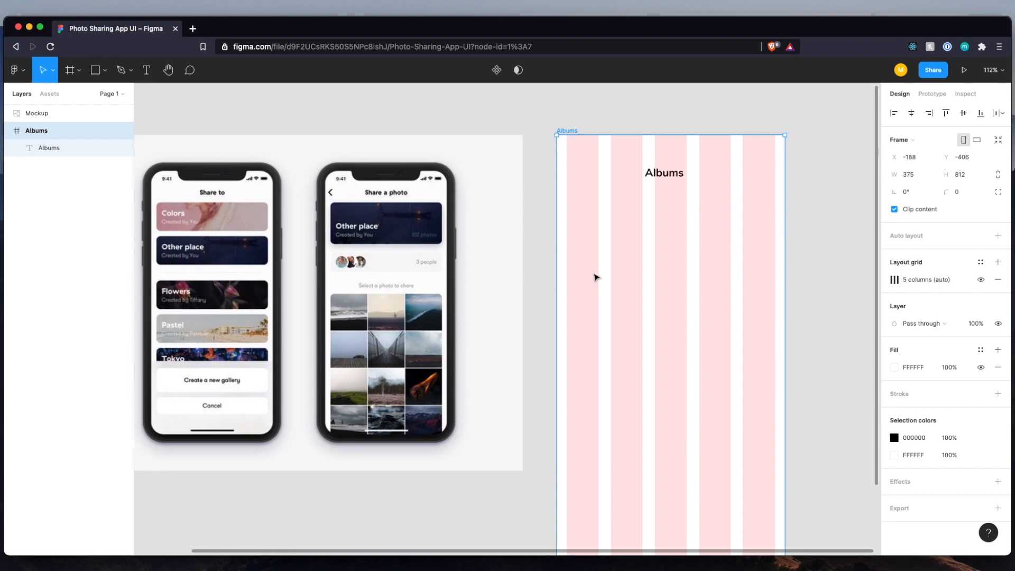
# Draw a 343 × 80 rectangle with corner radius 10 spanning all grid columns beneath the "Albums" title, at about X 16, Y 97.
pyautogui.press('r')
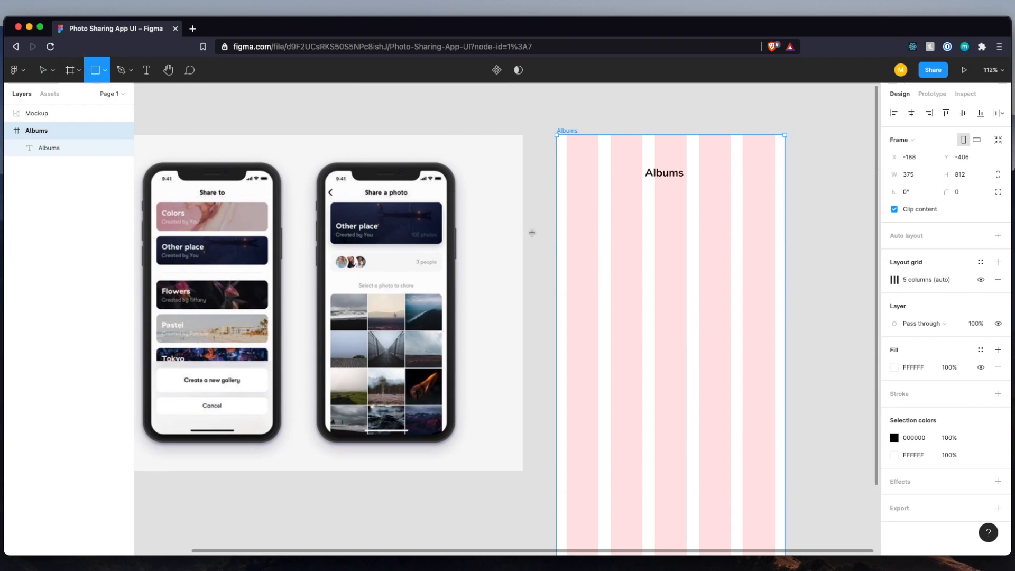
pyautogui.moveTo(567, 195)
pyautogui.mouseDown()
pyautogui.moveTo(689, 243)
pyautogui.moveTo(776, 254)
pyautogui.mouseUp()
pyautogui.click(960, 175)
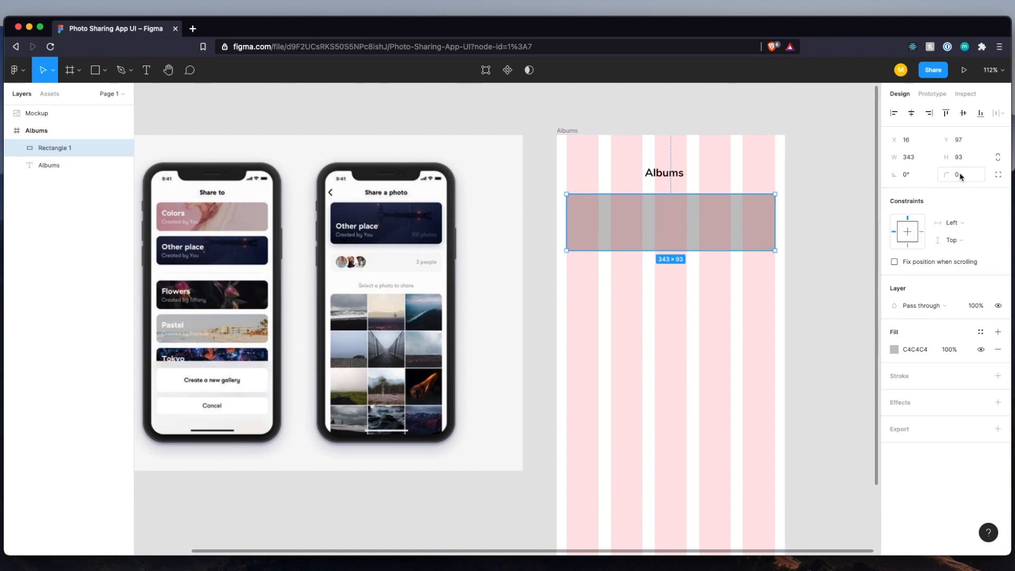
pyautogui.press('BackSpace')
pyautogui.press('Return')
pyautogui.moveTo(652, 250); pyautogui.dragTo(652, 243)
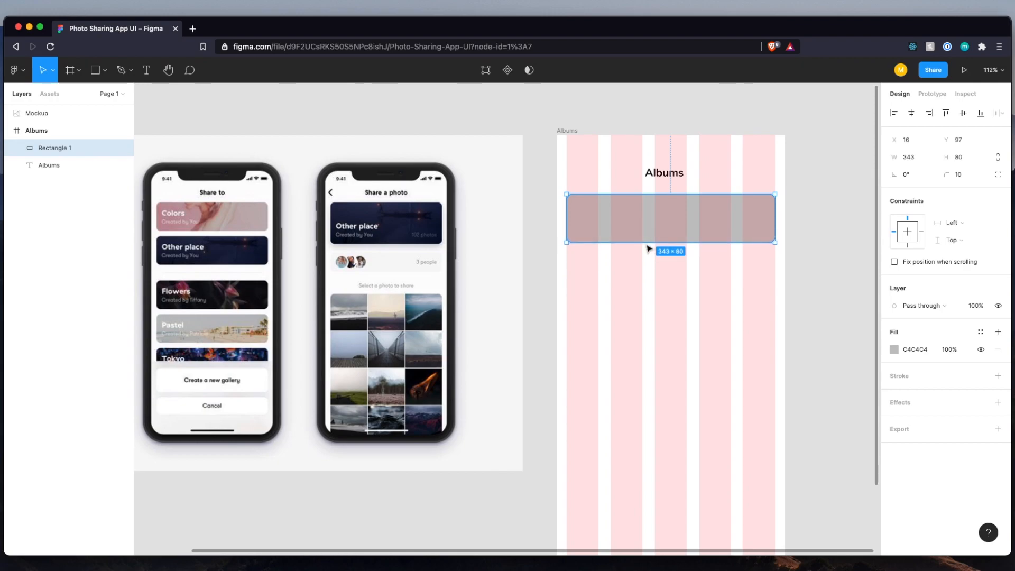
# Hide the column layout grid of the Albums frame.
pyautogui.scroll(5, 627, 220)
pyautogui.scroll(-4, 628, 334)
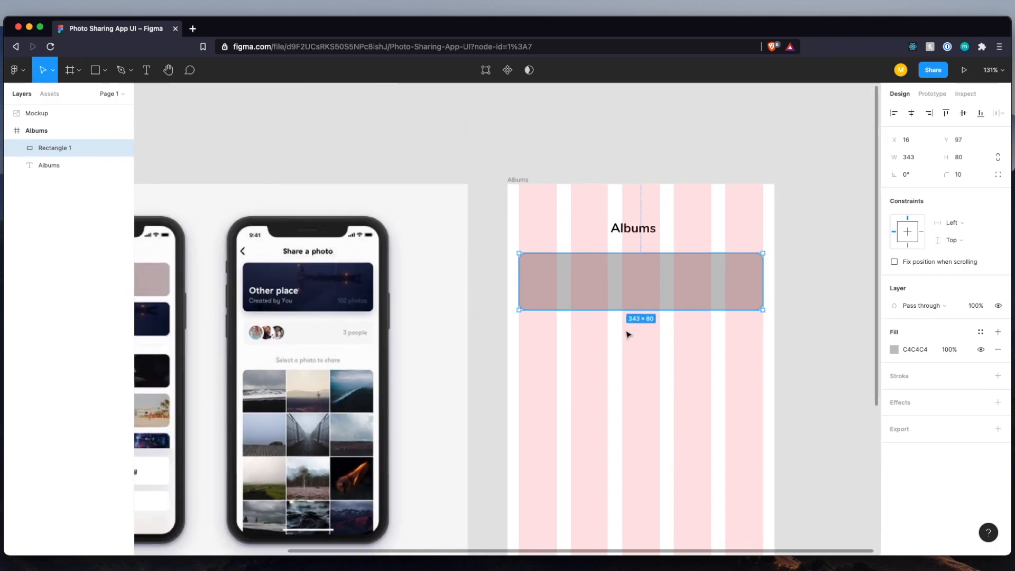
pyautogui.press('Escape')
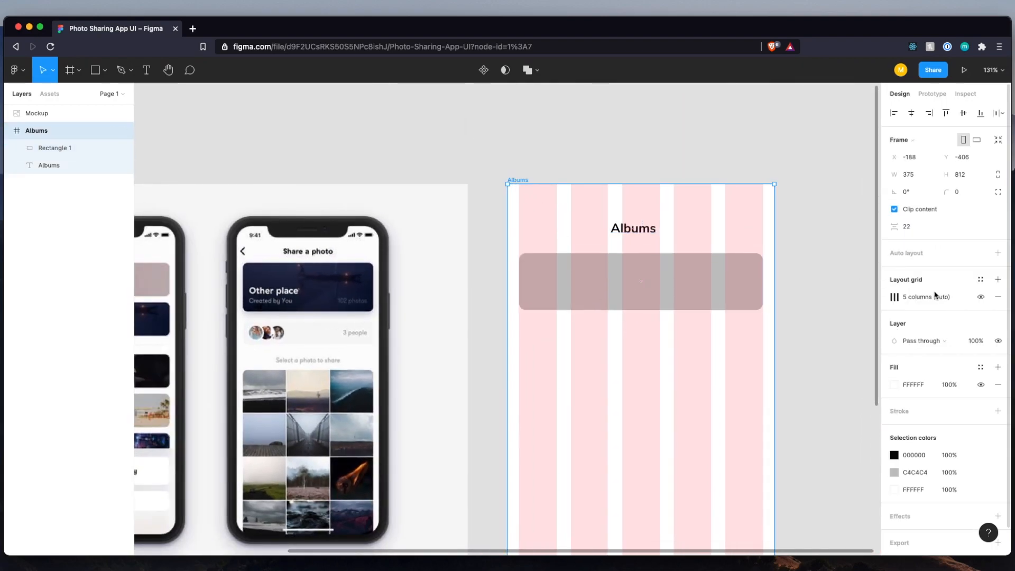
pyautogui.click(982, 297)
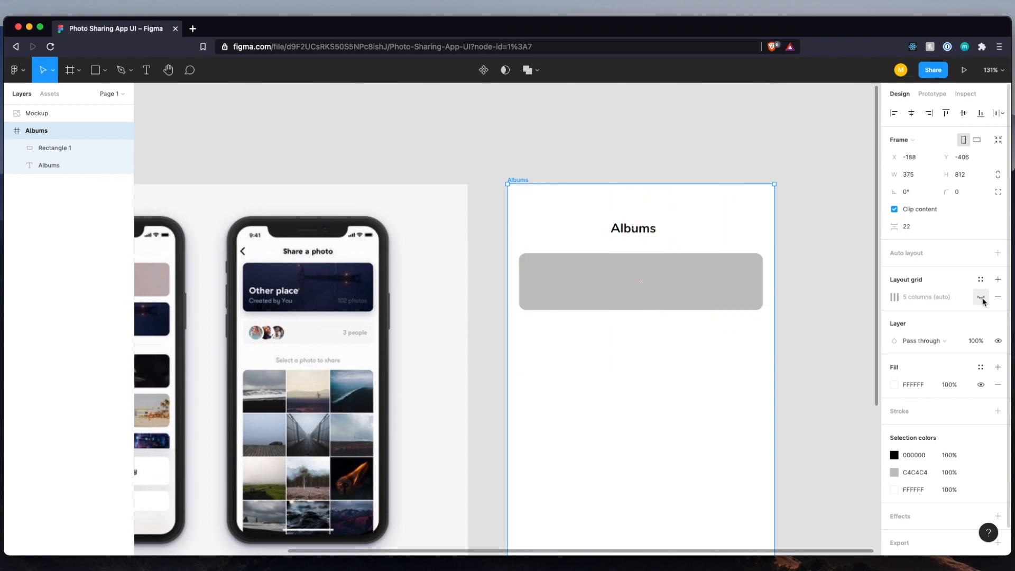
# Add the text "Colors" inside the grey rectangle near its upper-left corner, at about X 43, Y 114.
pyautogui.hscroll(-2, 666, 323)
pyautogui.scroll(-2, 658, 339)
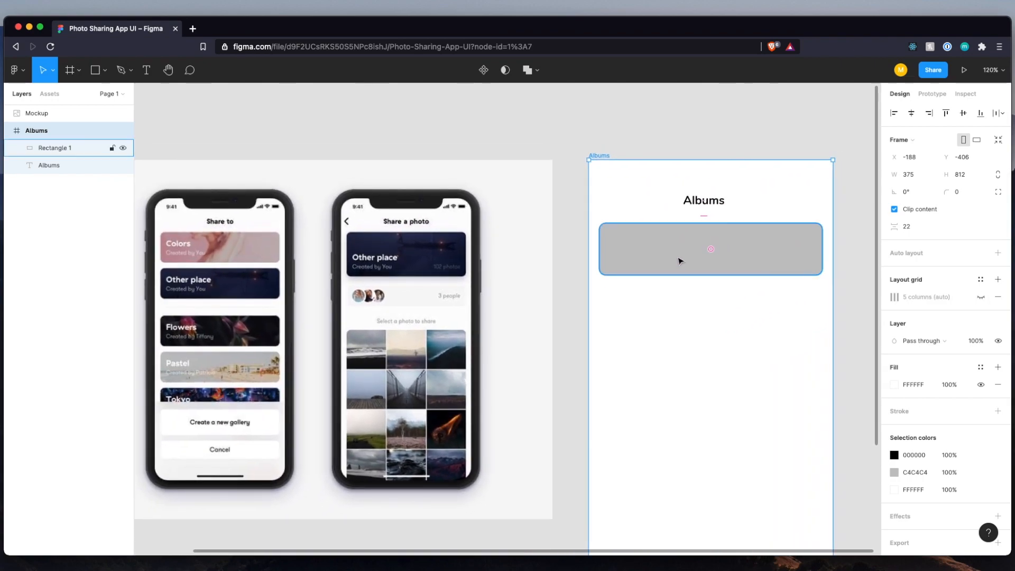
pyautogui.scroll(3, 662, 254)
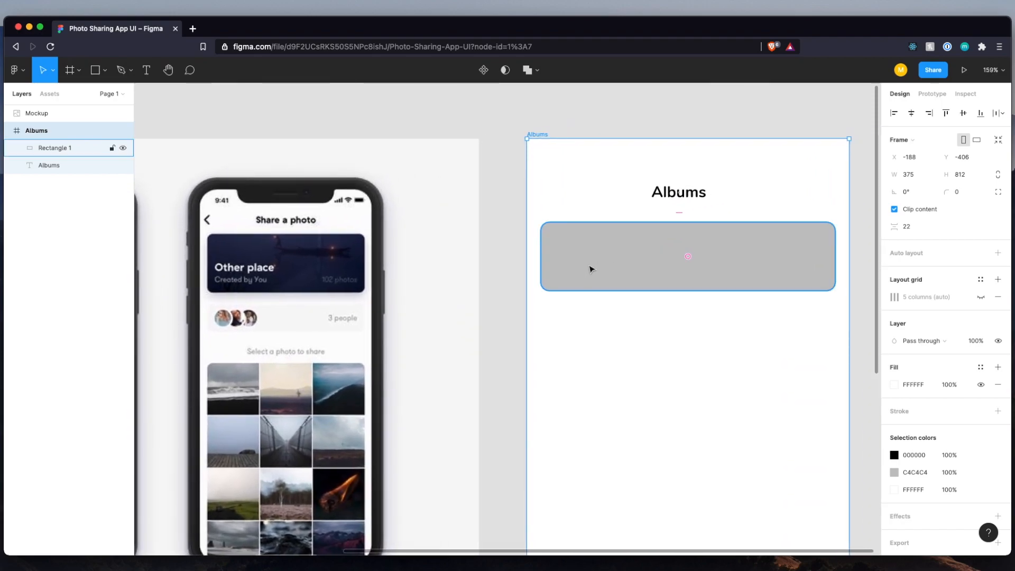
pyautogui.scroll(-3, 592, 271)
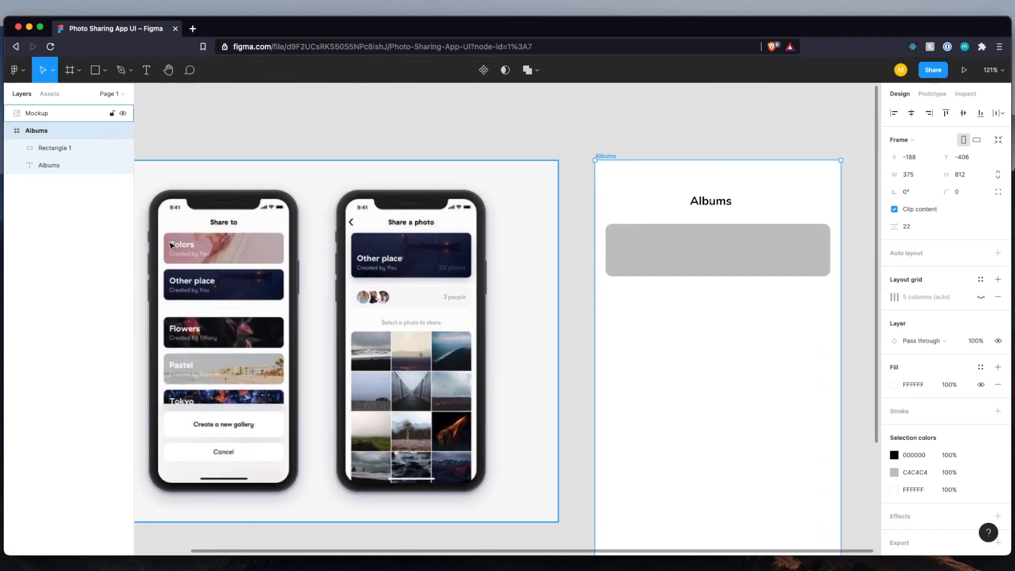
pyautogui.press('t')
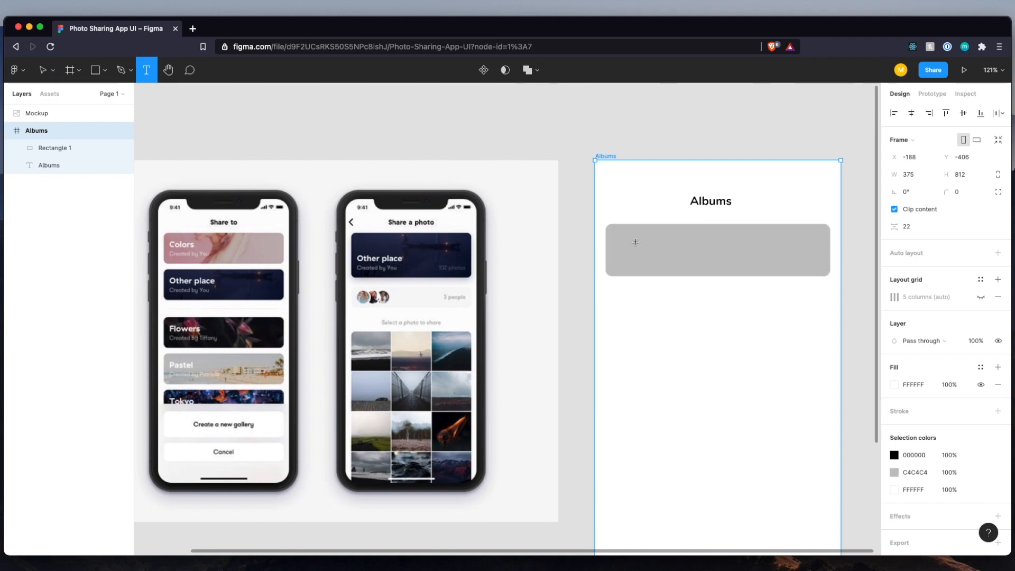
pyautogui.click(624, 237)
pyautogui.write('Colors')
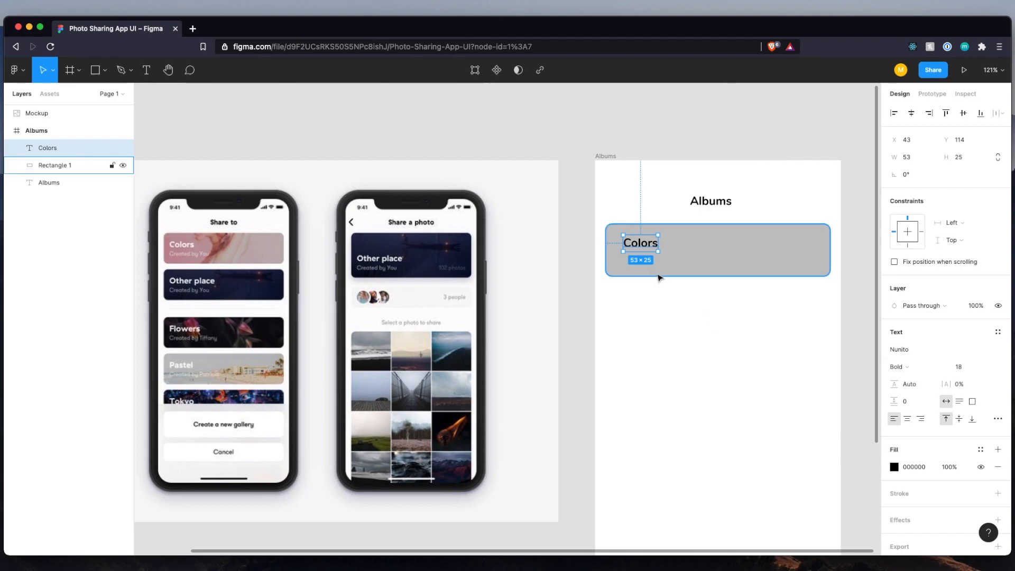
# Add the text "Created by You" inside the rectangle, left-aligned beneath "Colors" at about X 43, Y 147.
pyautogui.scroll(5, 646, 265)
pyautogui.press('Return')
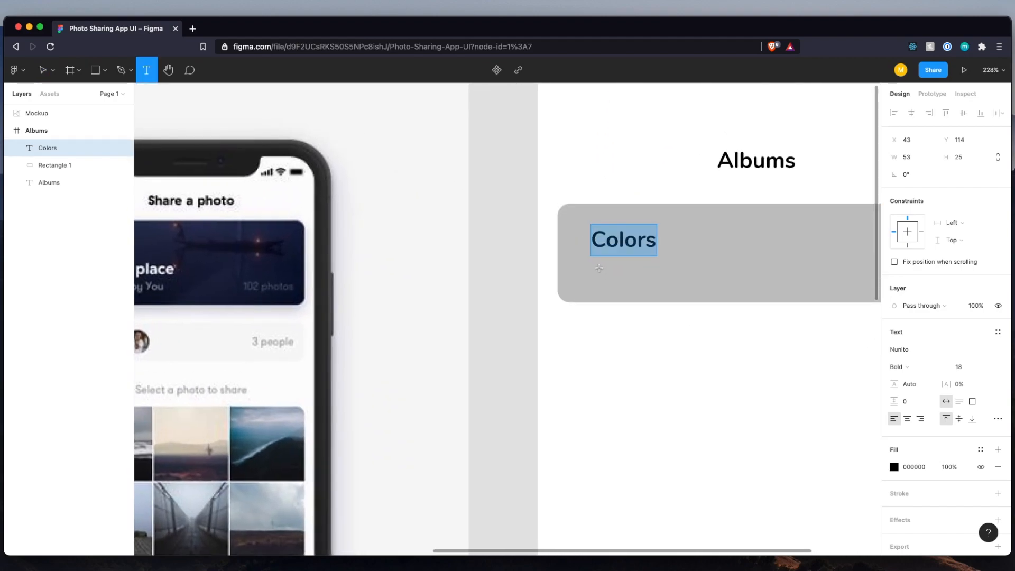
pyautogui.click(591, 265)
pyautogui.scroll(-5, 628, 281)
pyautogui.write('C')
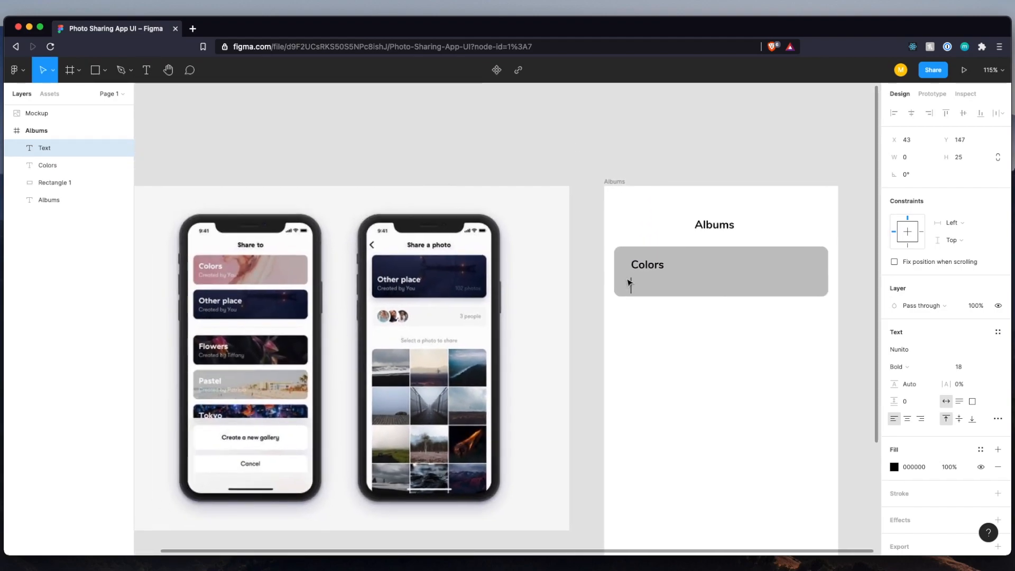
pyautogui.write('reated by')
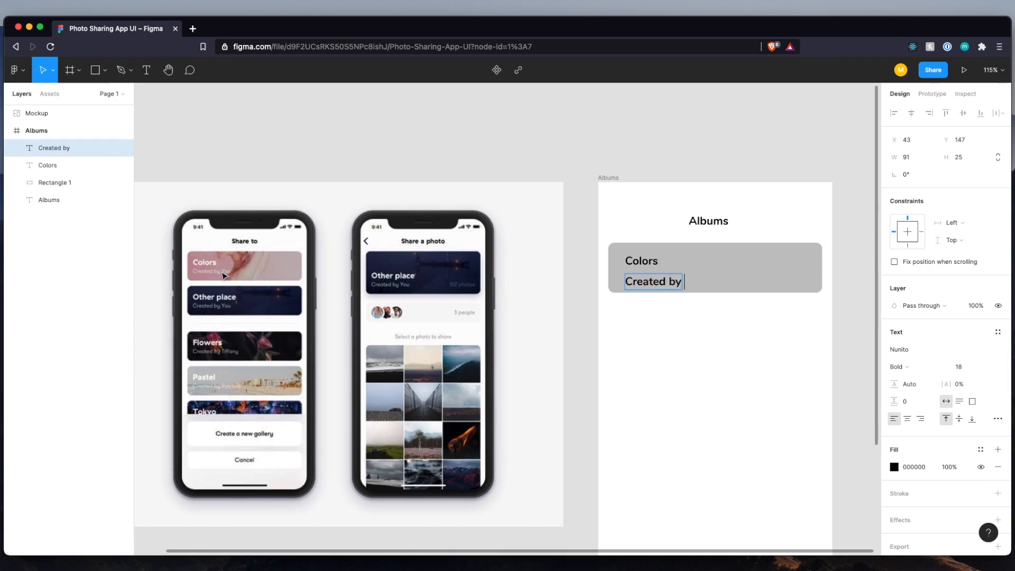
pyautogui.scroll(5, 229, 276)
pyautogui.scroll(-6, 212, 273)
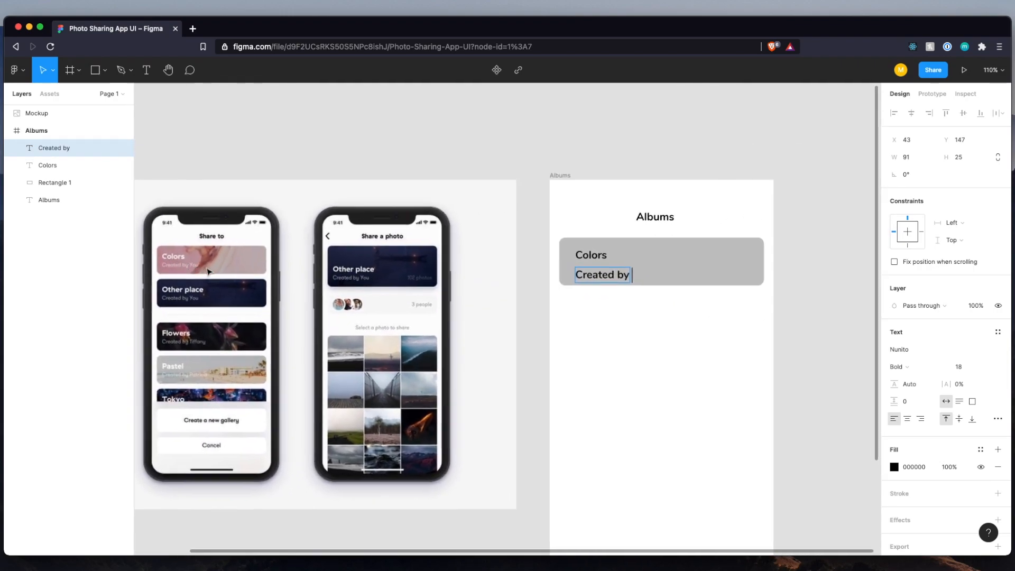
pyautogui.hscroll(3, 208, 271)
pyautogui.scroll(-1, 208, 272)
pyautogui.write('You')
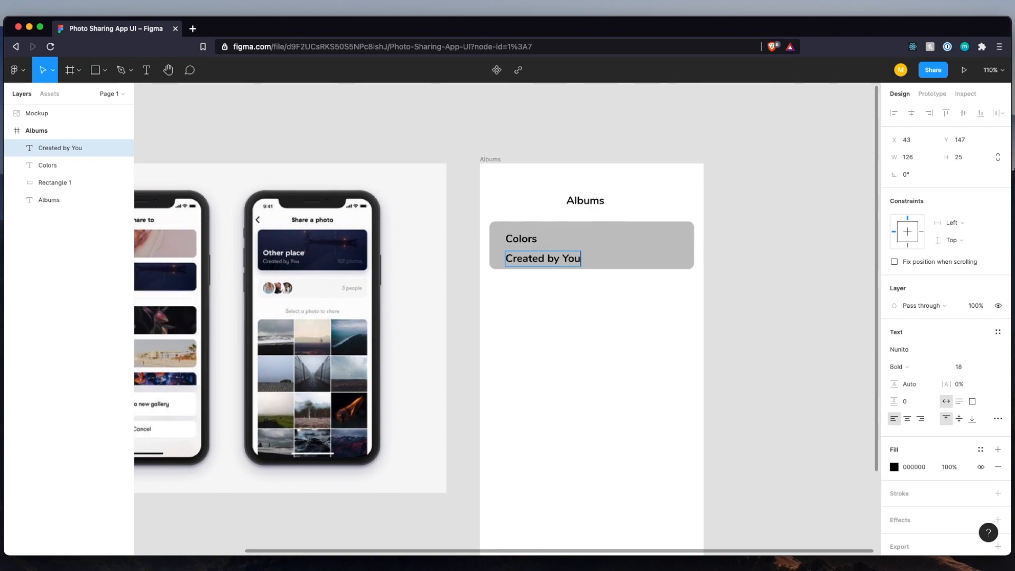
pyautogui.press('Escape')
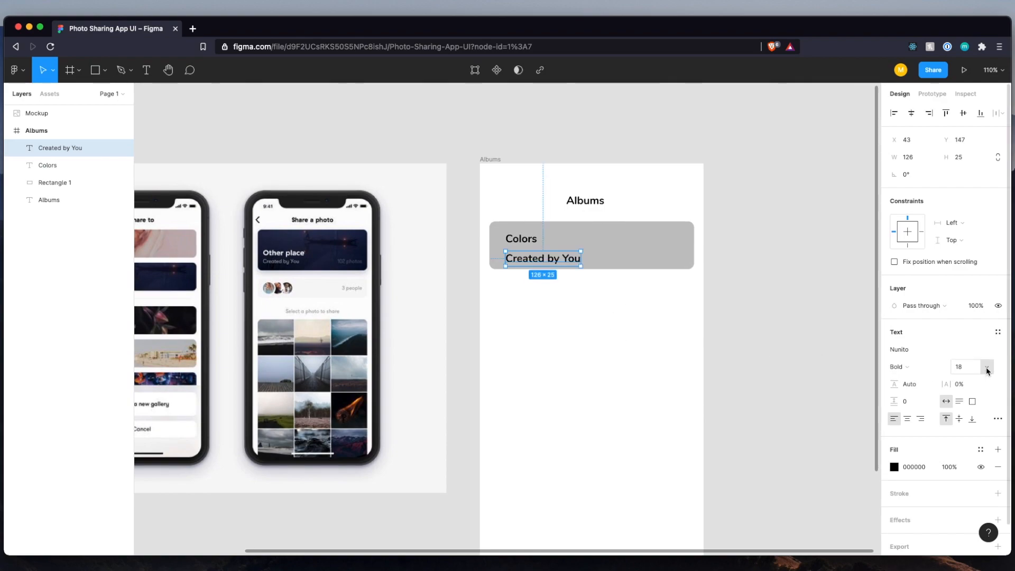
# Set the "Created by You" text's font size to 14 and move it up closer to "Colors", to Y 137.
pyautogui.click(969, 371)
pyautogui.press('Down')
pyautogui.press('Down')
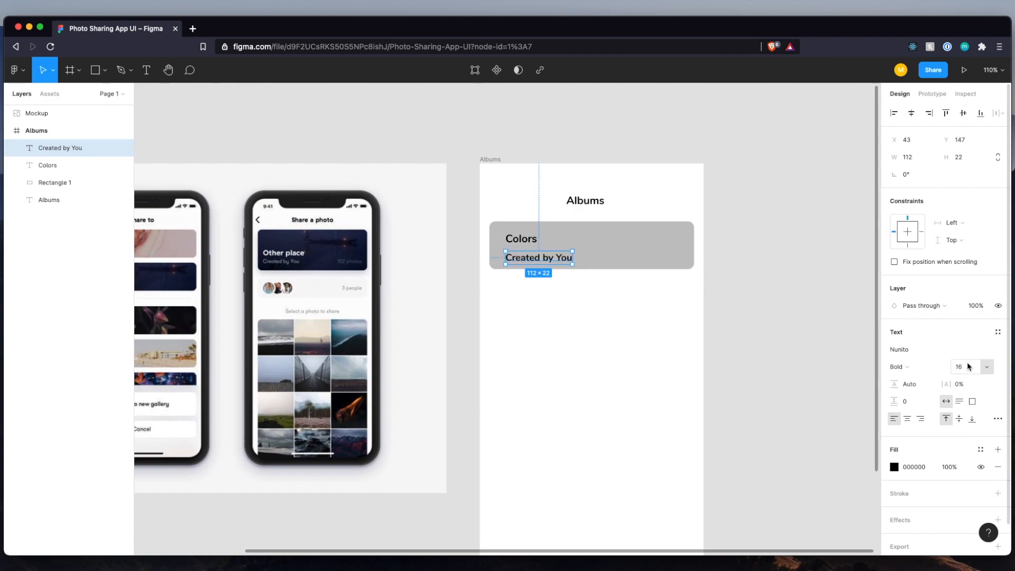
pyautogui.press('Down')
pyautogui.press('Down')
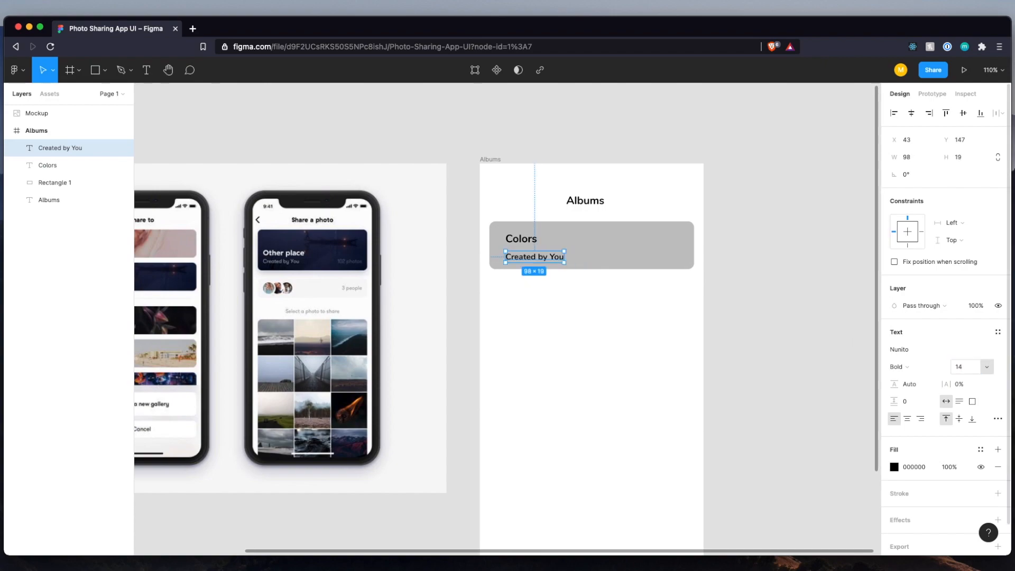
pyautogui.moveTo(523, 261); pyautogui.dragTo(523, 254)
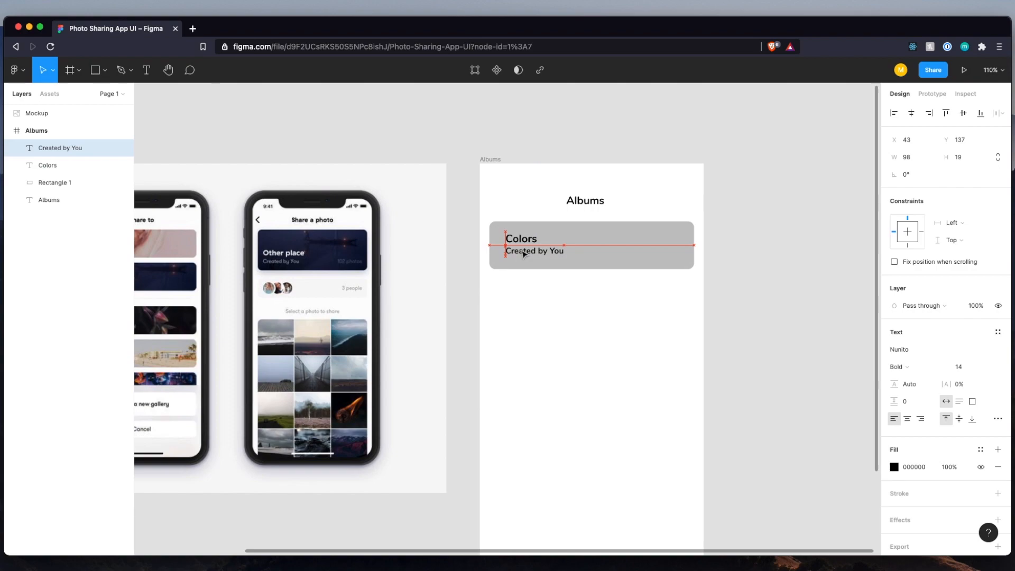
# Move the "Colors" and "Created by You" texts together left to X 32 and down by 2 pixels within the rectangle.
pyautogui.keyDown('shift'); pyautogui.click(522, 242); pyautogui.keyUp('shift')
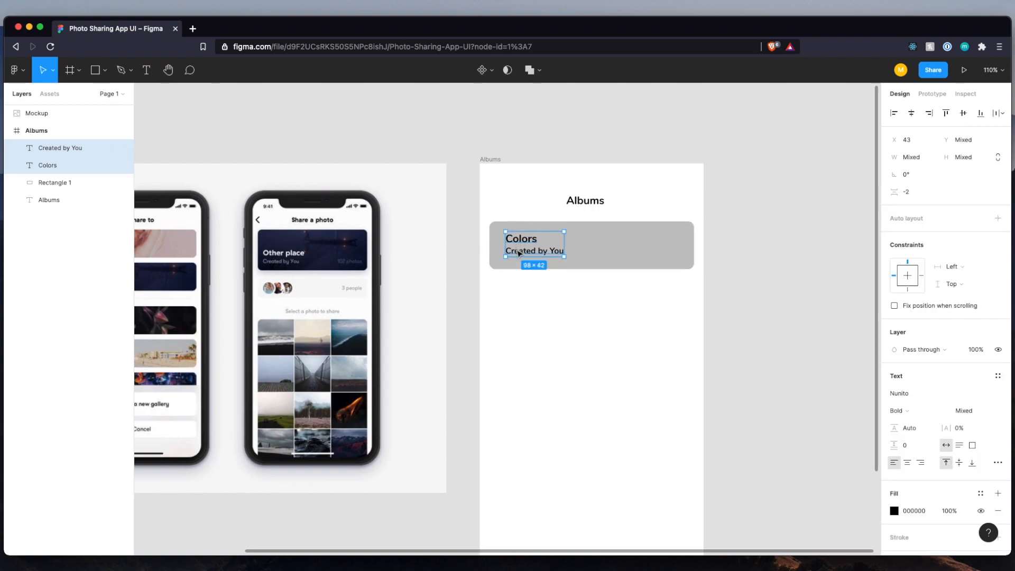
pyautogui.click(526, 281)
pyautogui.click(534, 253)
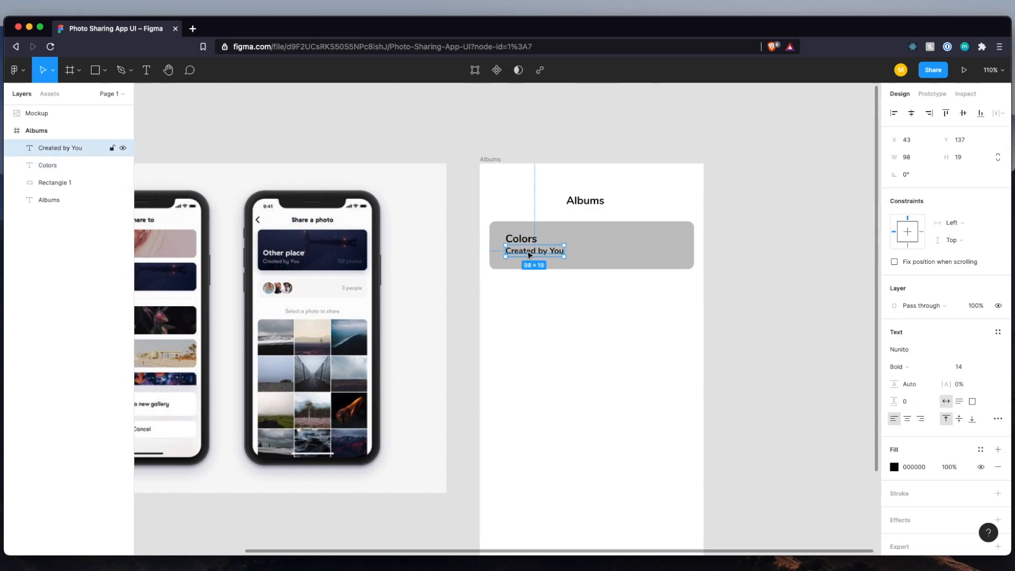
pyautogui.keyDown('shift'); pyautogui.click(520, 243); pyautogui.keyUp('shift')
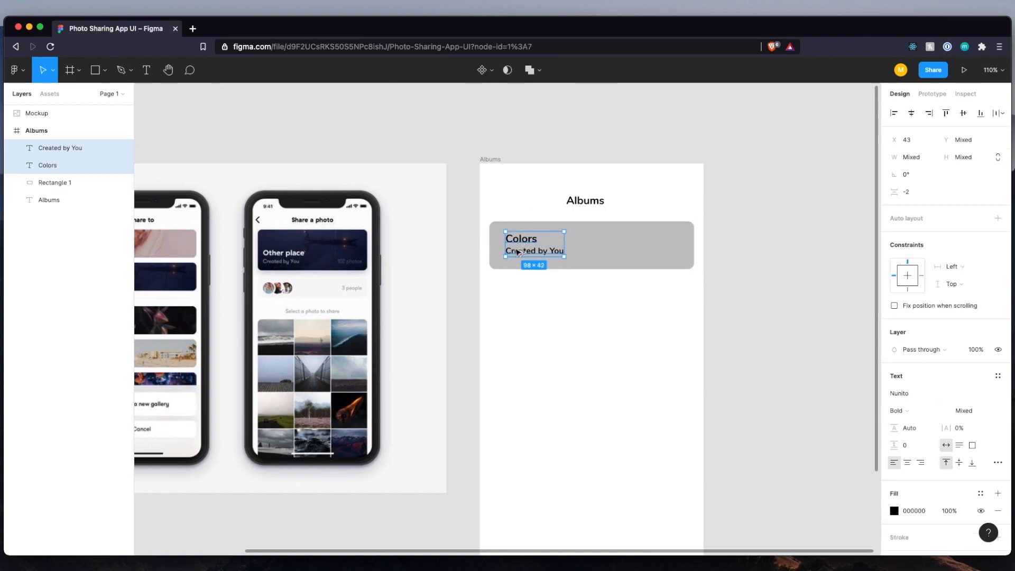
pyautogui.hotkey('alt', 'Left')
pyautogui.hotkey('alt', 'Left')
pyautogui.hotkey('alt', 'Left')
pyautogui.hotkey('alt', 'Left')
pyautogui.hotkey('alt', 'Left')
pyautogui.hotkey('alt', 'Left')
pyautogui.hotkey('alt', 'Left')
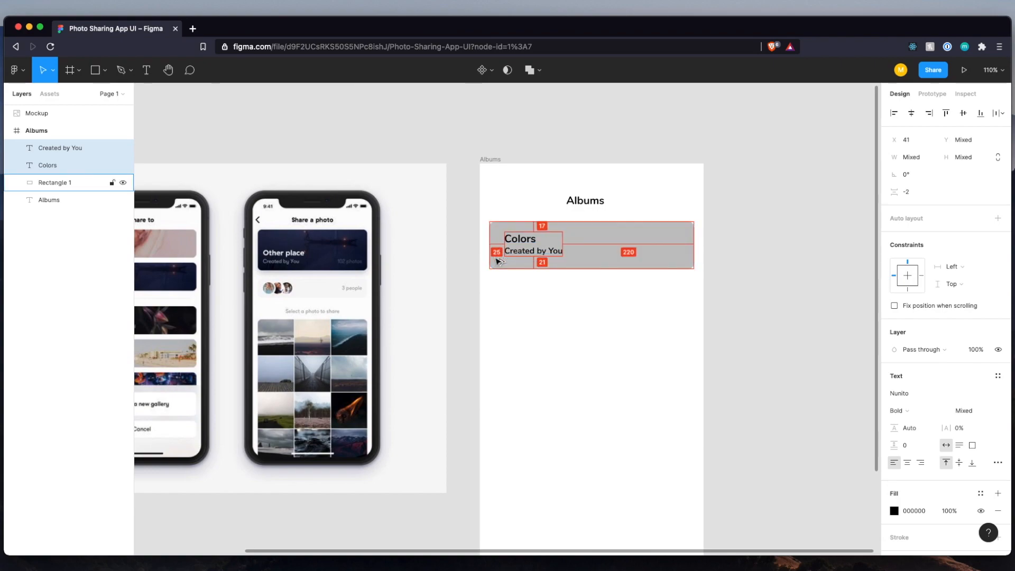
pyautogui.hotkey('alt', 'Left')
pyautogui.hotkey('alt', 'Left')
pyautogui.hotkey('alt', 'Left')
pyautogui.hotkey('alt', 'Left')
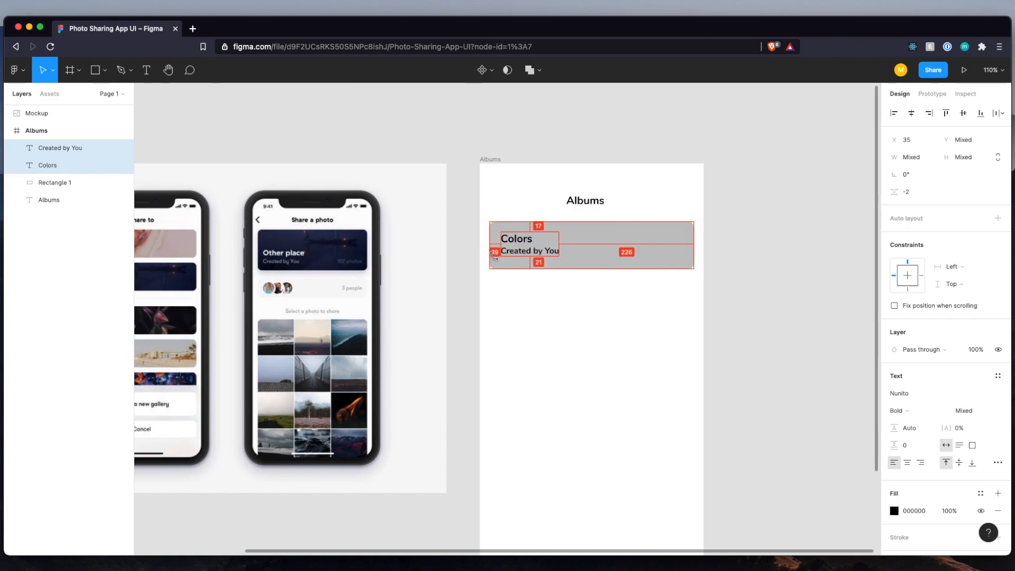
pyautogui.hotkey('alt', 'Down')
pyautogui.hotkey('alt', 'Down')
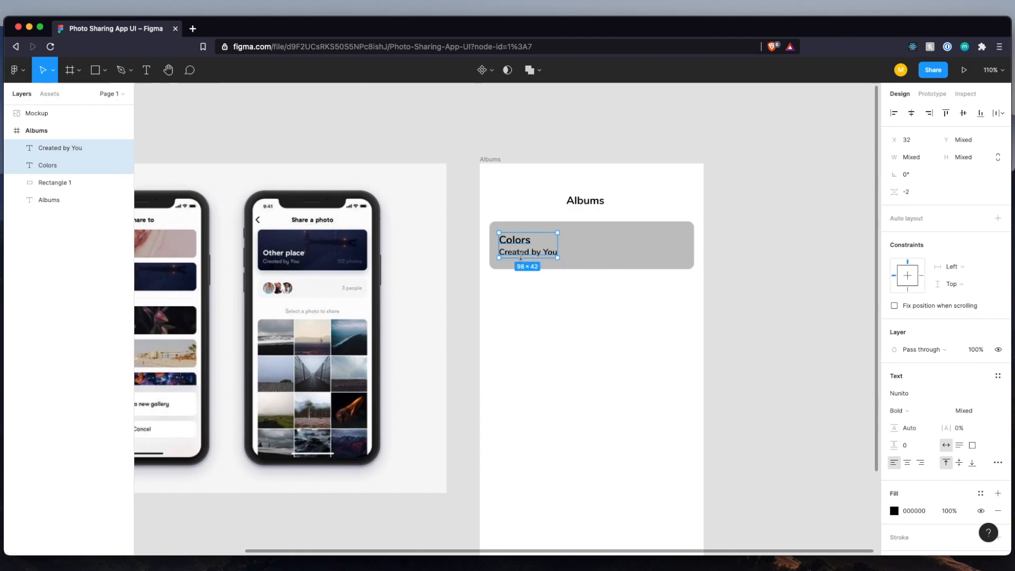
# Move the "Created by You" text down 2 pixels so its spacing beneath "Colors" is 0.
pyautogui.scroll(6, 515, 256)
pyautogui.click(515, 252)
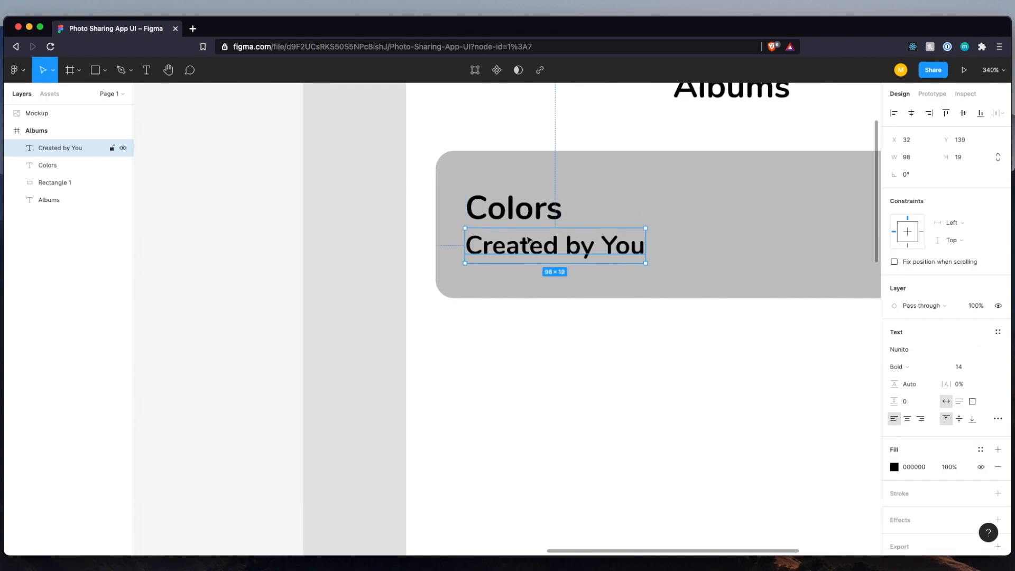
pyautogui.click(508, 215)
pyautogui.keyDown('shift'); pyautogui.click(520, 251); pyautogui.keyUp('shift')
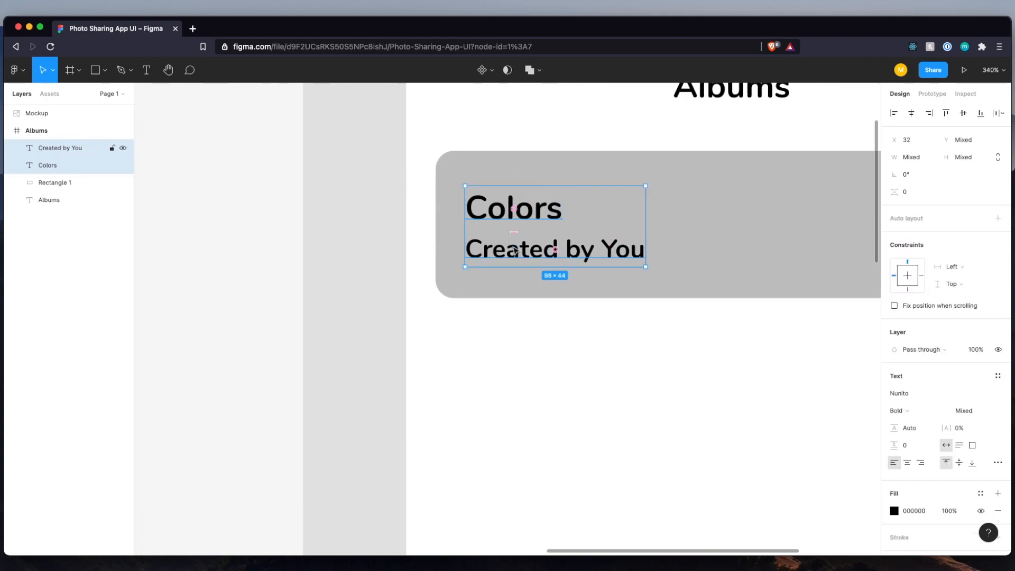
# Try to align the "Colors" and "Created by You" texts with the grey rectangle by their vertical centers.
pyautogui.keyDown('shift'); pyautogui.click(759, 221); pyautogui.keyUp('shift')
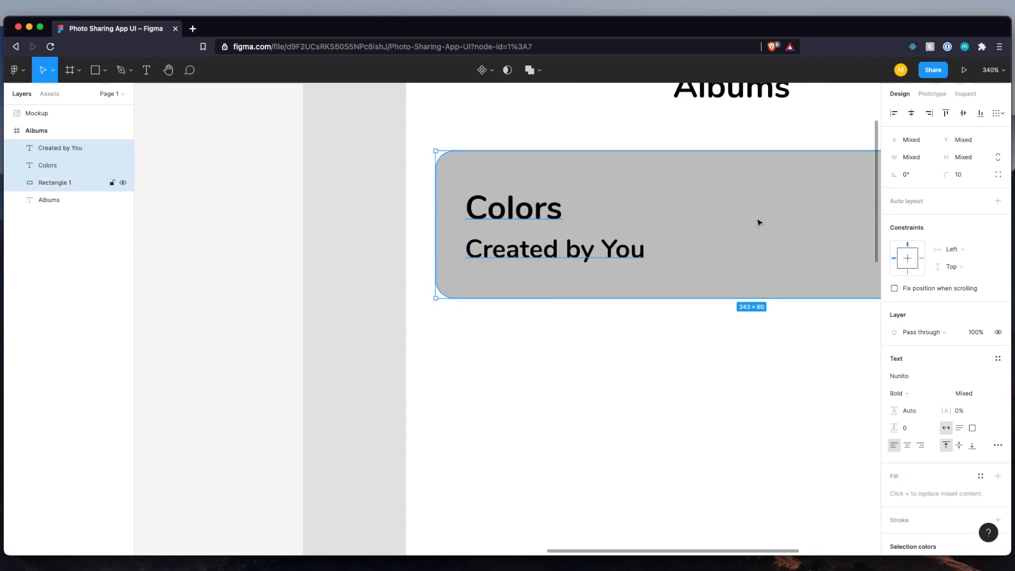
pyautogui.click(963, 117)
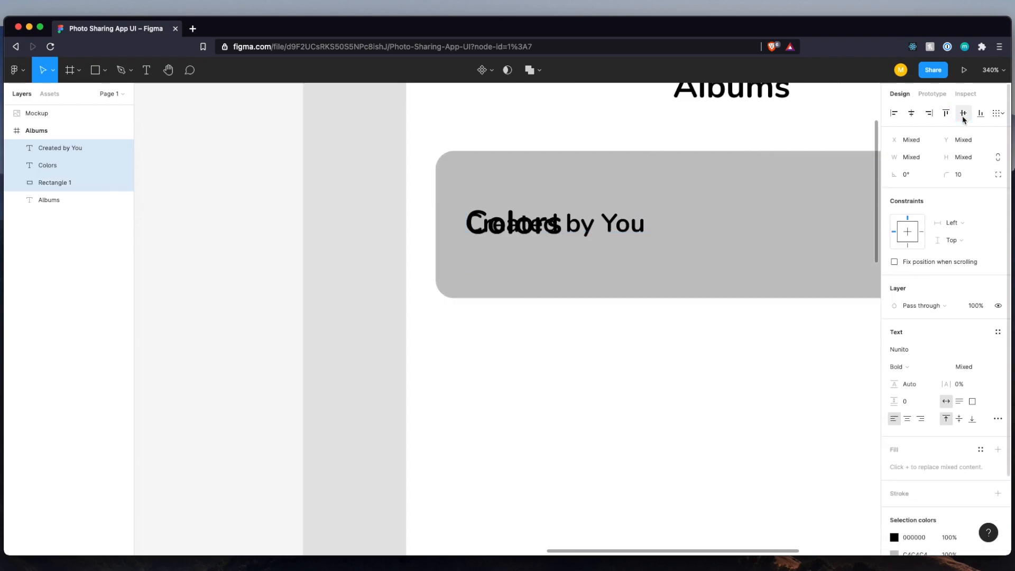
pyautogui.press('super+z')
# Move the "Colors" and "Created by You" texts together up 1 pixel, to Y 115 and Y 140, and deselect them.
pyautogui.click(519, 228)
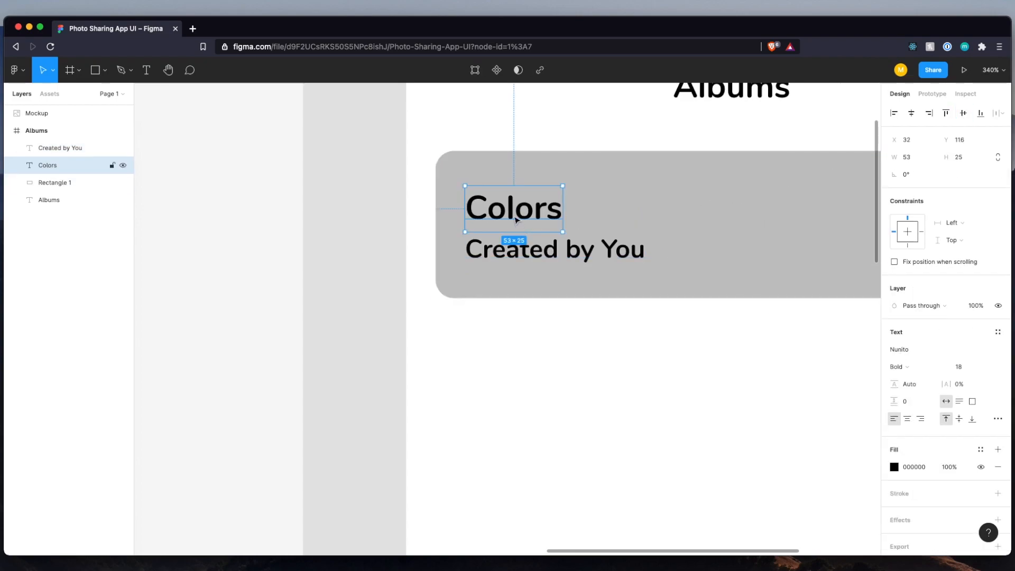
pyautogui.keyDown('shift'); pyautogui.click(527, 244); pyautogui.keyUp('shift')
pyautogui.moveTo(592, 229); pyautogui.dragTo(593, 226)
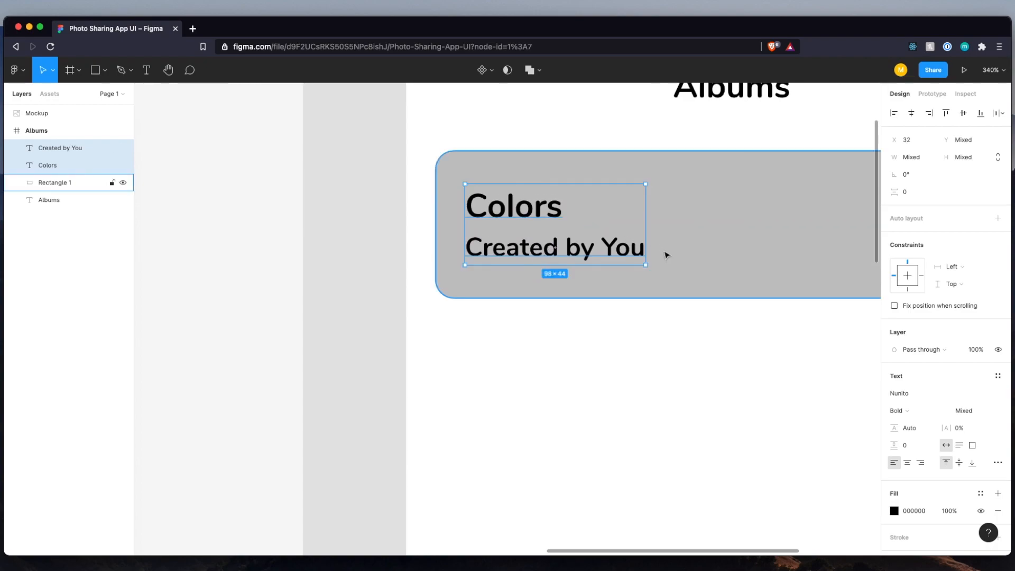
pyautogui.click(657, 317)
# Set the "Created by You" text's font weight to Regular, following the album cards in the reference mockup.
pyautogui.hscroll(1, 658, 318)
pyautogui.scroll(-6, 659, 317)
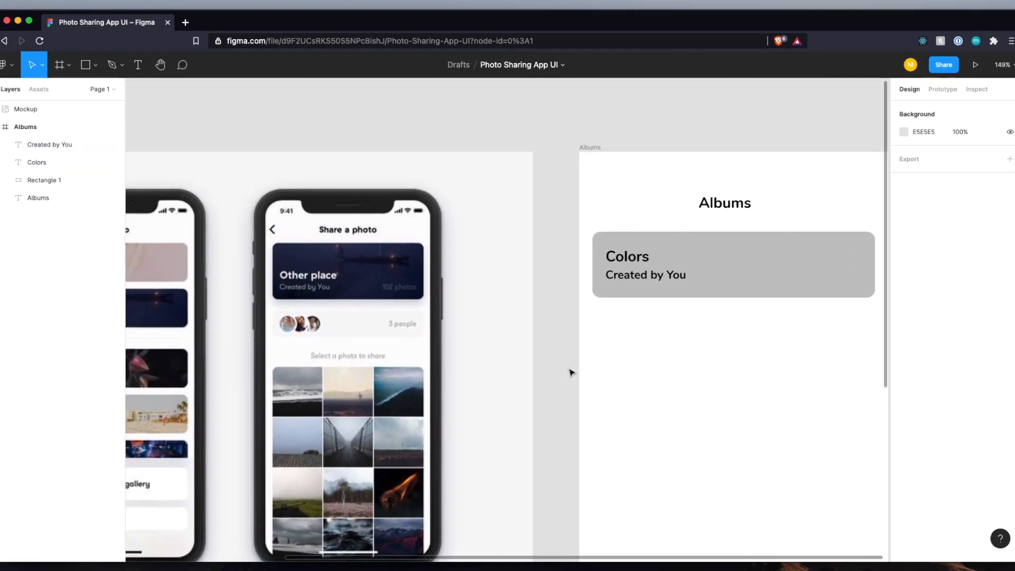
pyautogui.hscroll(-4, 571, 373)
pyautogui.hscroll(-1, 175, 254)
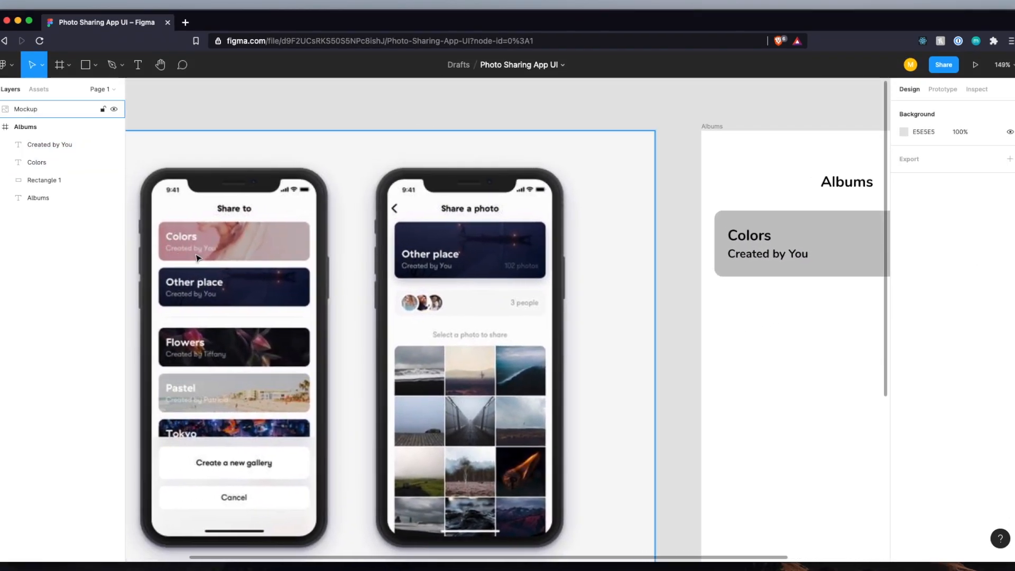
pyautogui.hscroll(1, 194, 254)
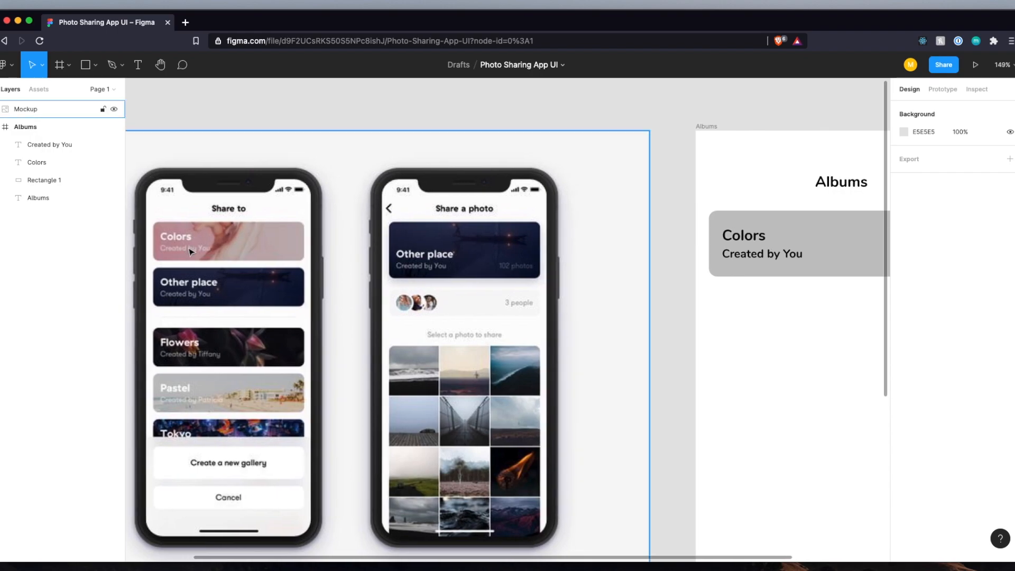
pyautogui.click(754, 260)
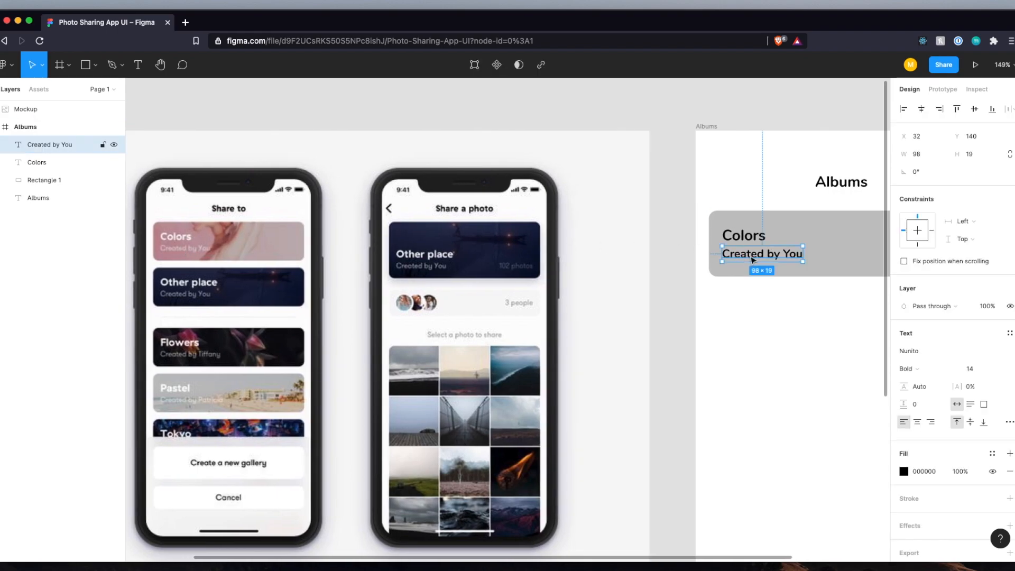
pyautogui.click(920, 369)
pyautogui.click(924, 342)
pyautogui.hscroll(5, 766, 340)
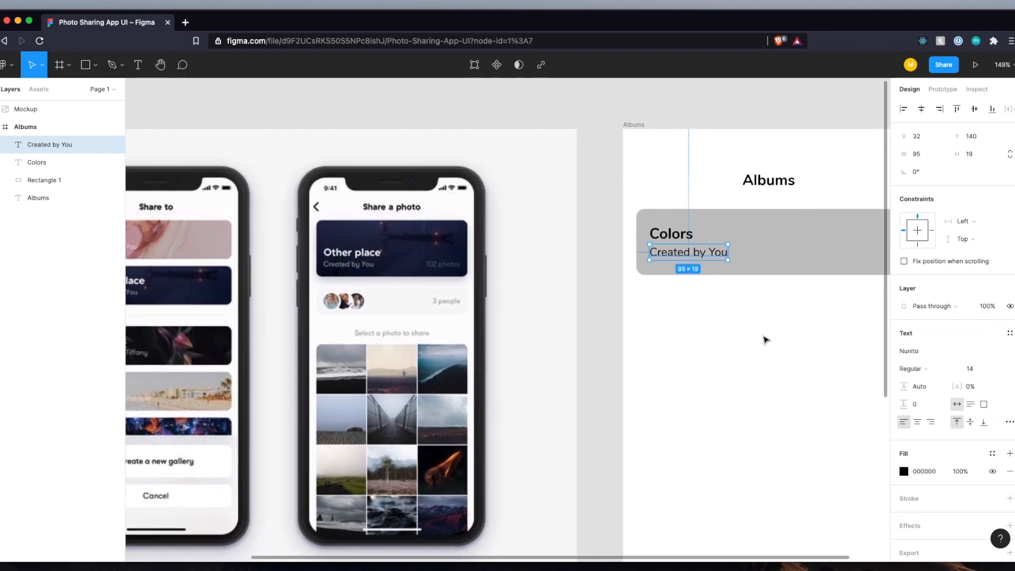
# Set the "Created by You" text's font size to 16.
pyautogui.hscroll(-5, 766, 340)
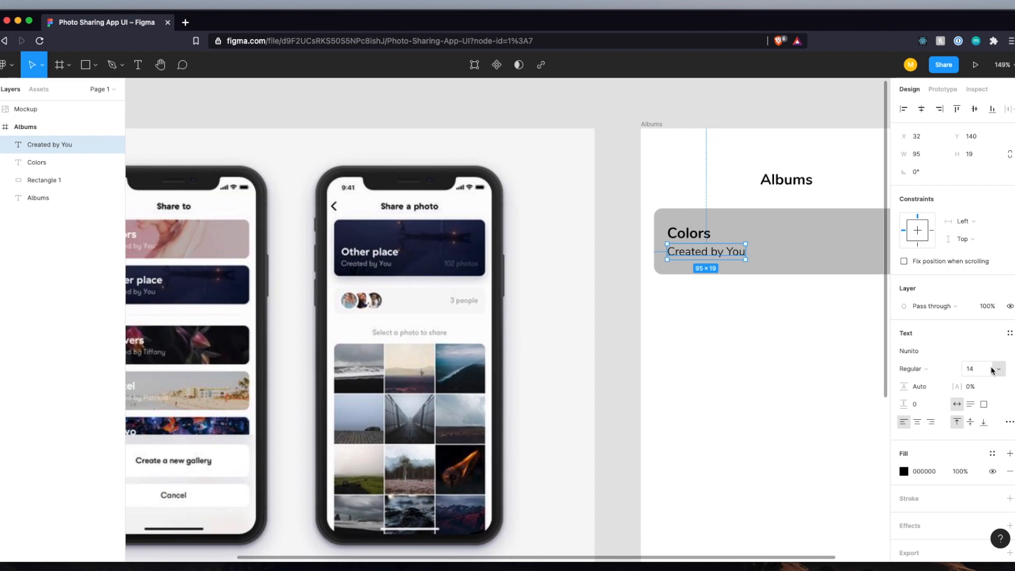
pyautogui.click(992, 370)
pyautogui.write('16')
pyautogui.press('Return')
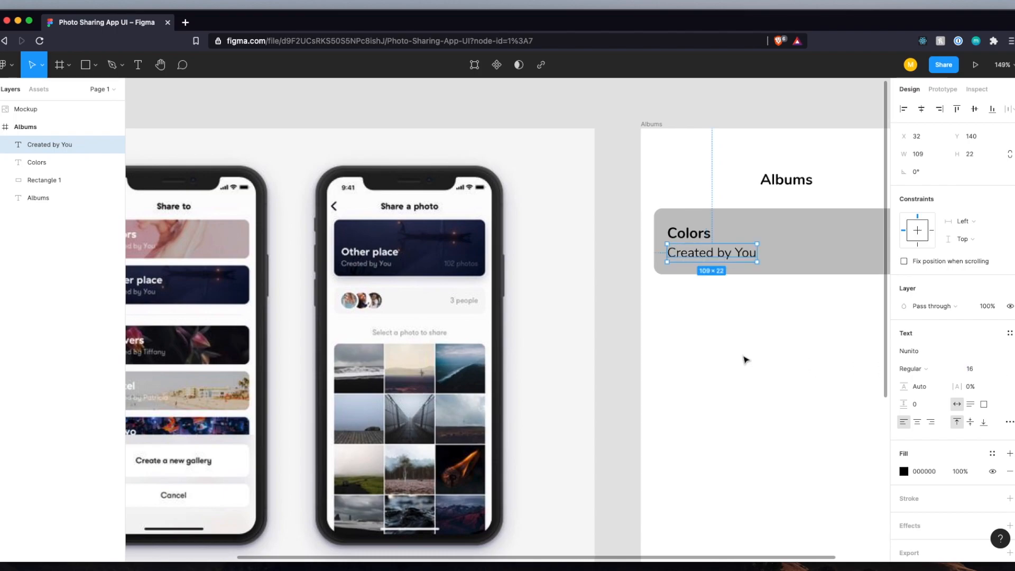
# Set the "Colors" title's font size to 24 and deselect it.
pyautogui.click(690, 234)
pyautogui.hscroll(-1, 660, 296)
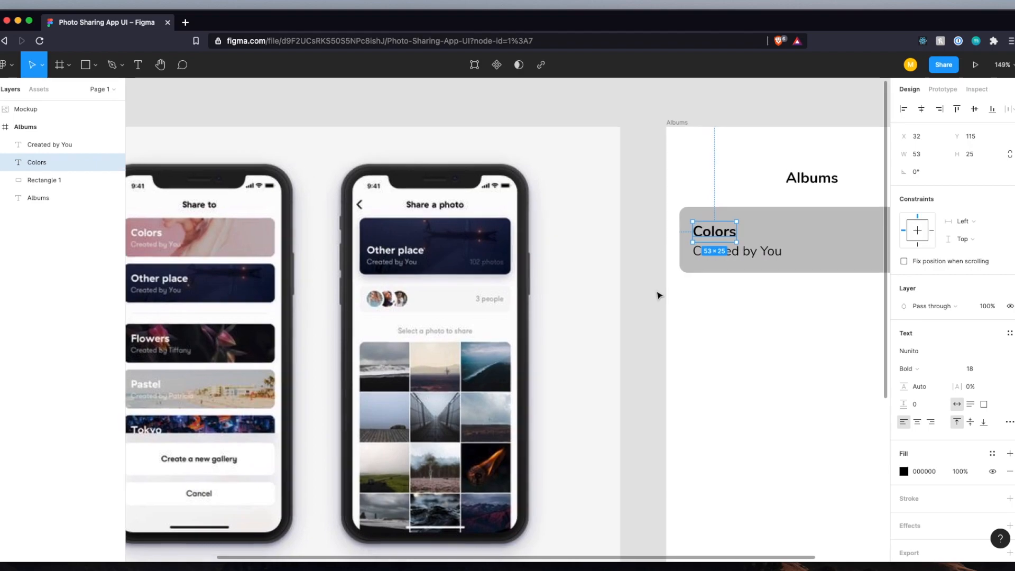
pyautogui.click(981, 370)
pyautogui.write('24')
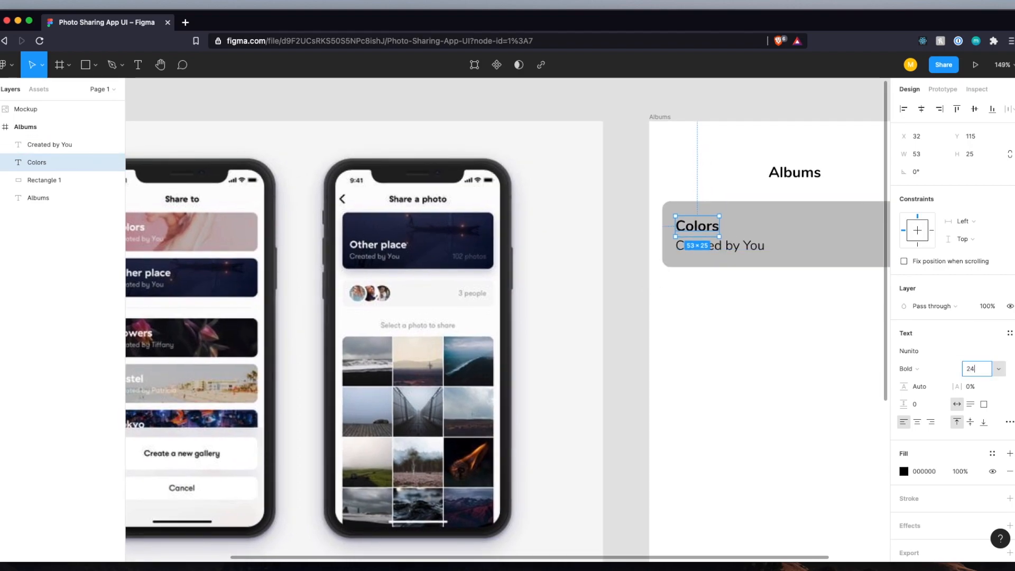
pyautogui.press('Return')
pyautogui.click(746, 306)
pyautogui.hscroll(2, 746, 307)
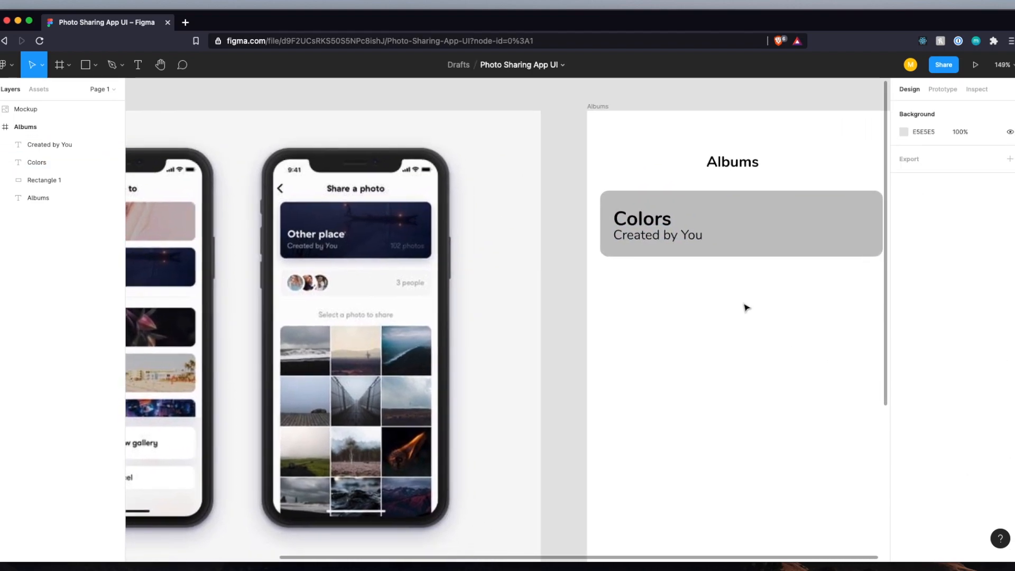
# Move "Colors" up to sit directly above "Created by You" with 0 spacing, and shift both texts down about 2 pixels.
pyautogui.click(642, 216)
pyautogui.keyDown('shift'); pyautogui.click(642, 235); pyautogui.keyUp('shift')
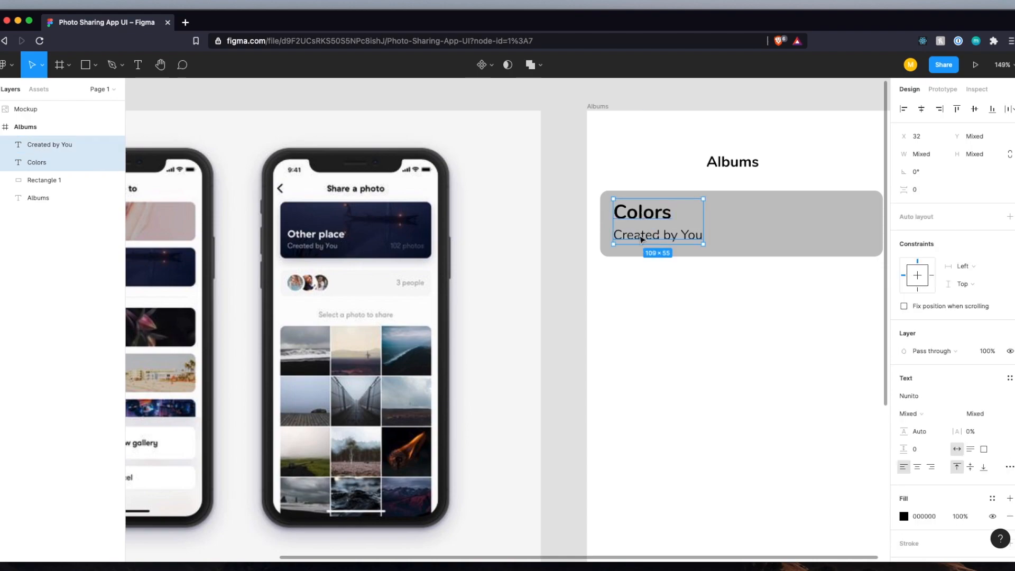
pyautogui.moveTo(633, 221); pyautogui.dragTo(630, 224)
# Extend the grey rectangle's upper edge to Y 91, making it 86 high, and deselect it.
pyautogui.click(756, 229)
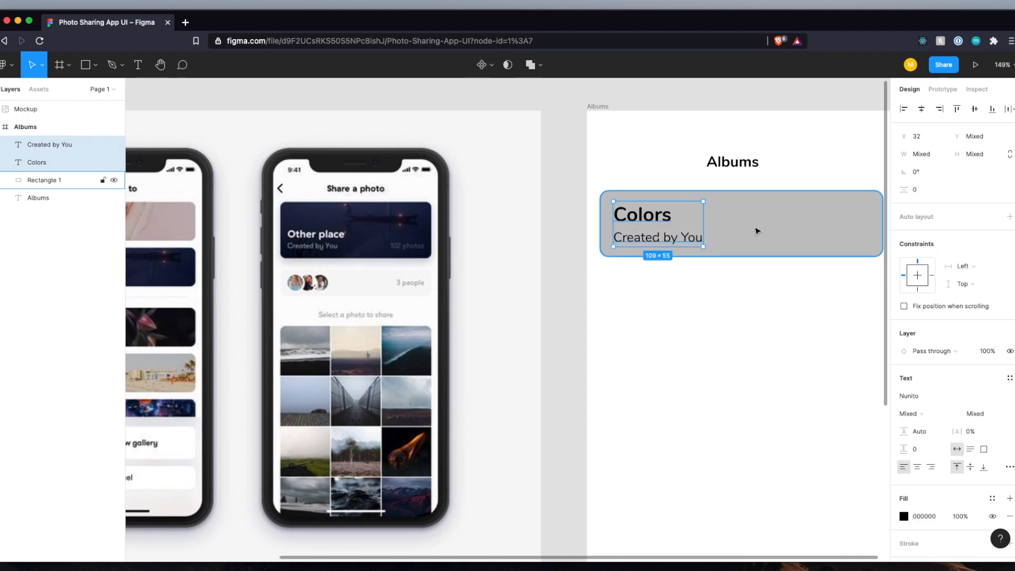
pyautogui.hscroll(-5, 740, 255)
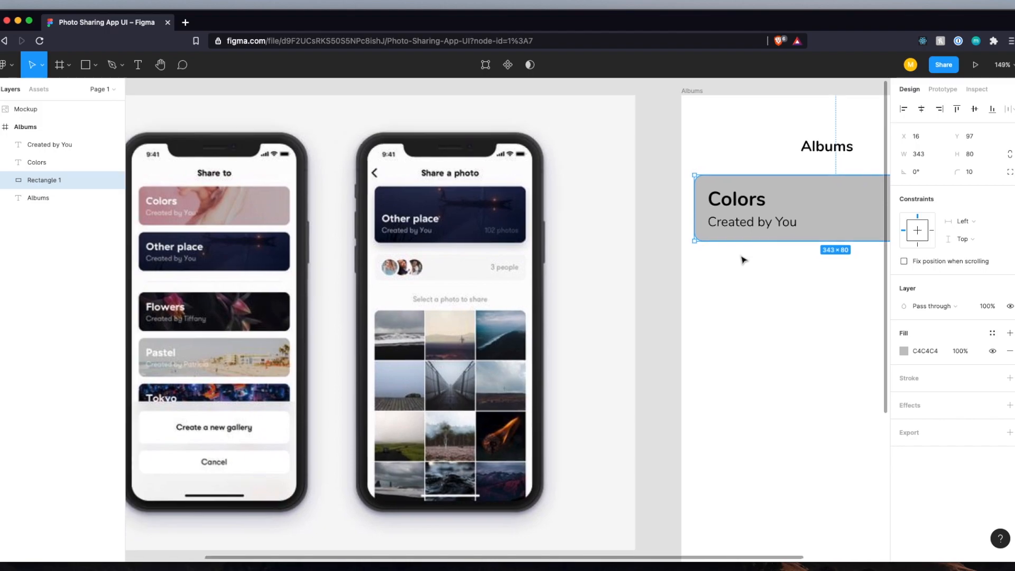
pyautogui.hscroll(3, 742, 259)
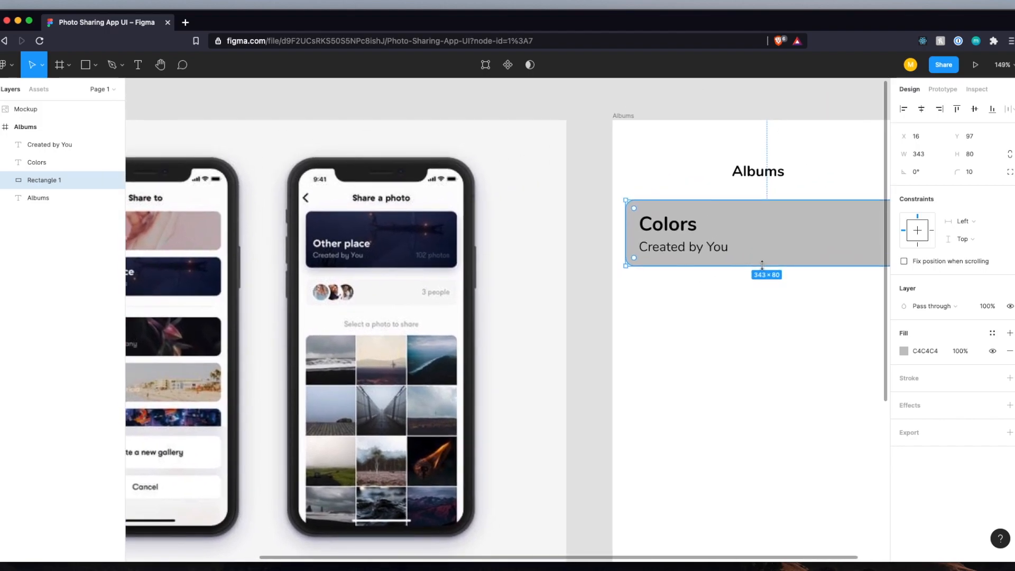
pyautogui.moveTo(770, 266); pyautogui.dragTo(766, 252)
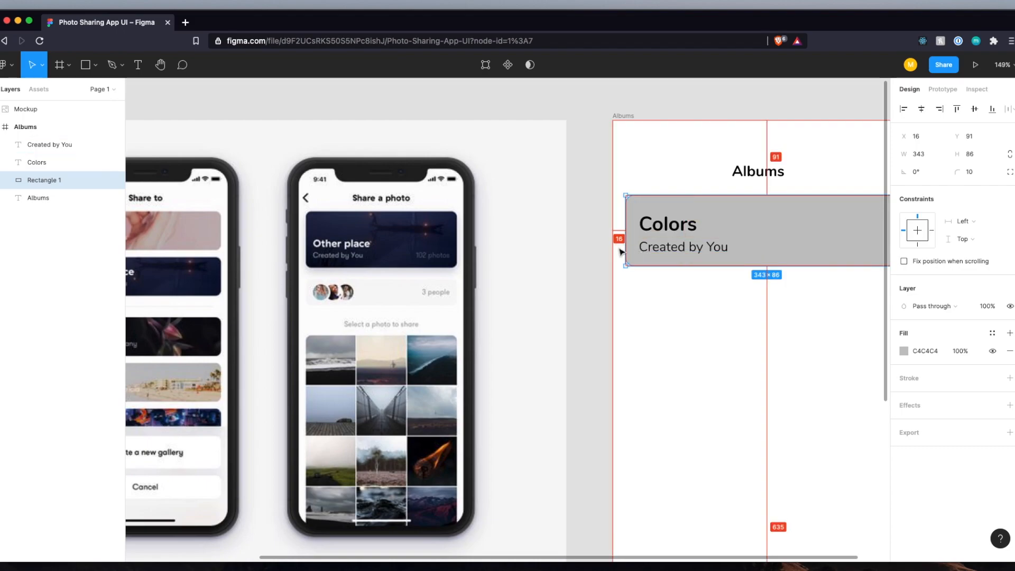
pyautogui.click(678, 298)
# Select the grey rectangle, view the list of installed plugins and close it again.
pyautogui.scroll(-5, 681, 301)
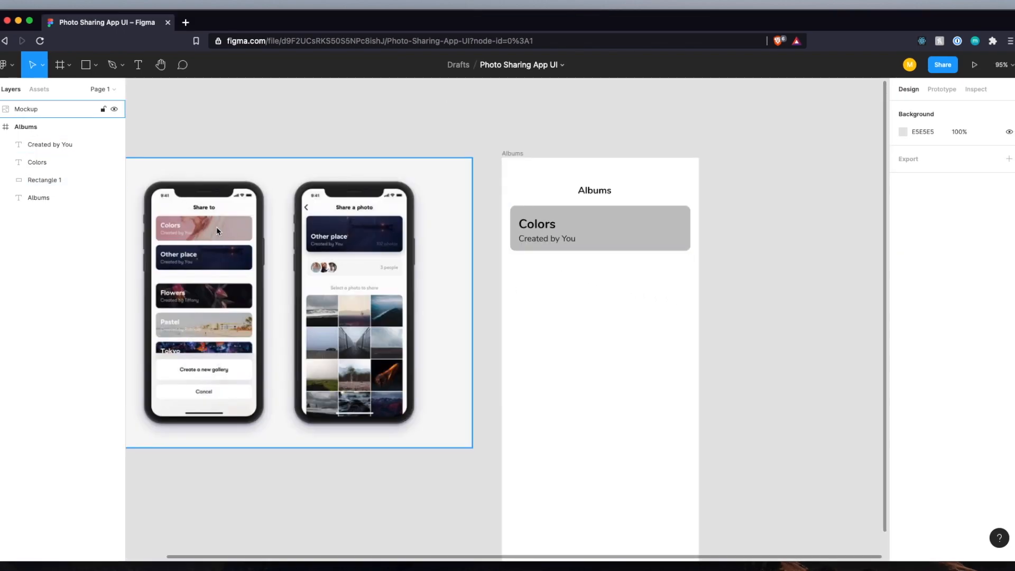
pyautogui.click(656, 235)
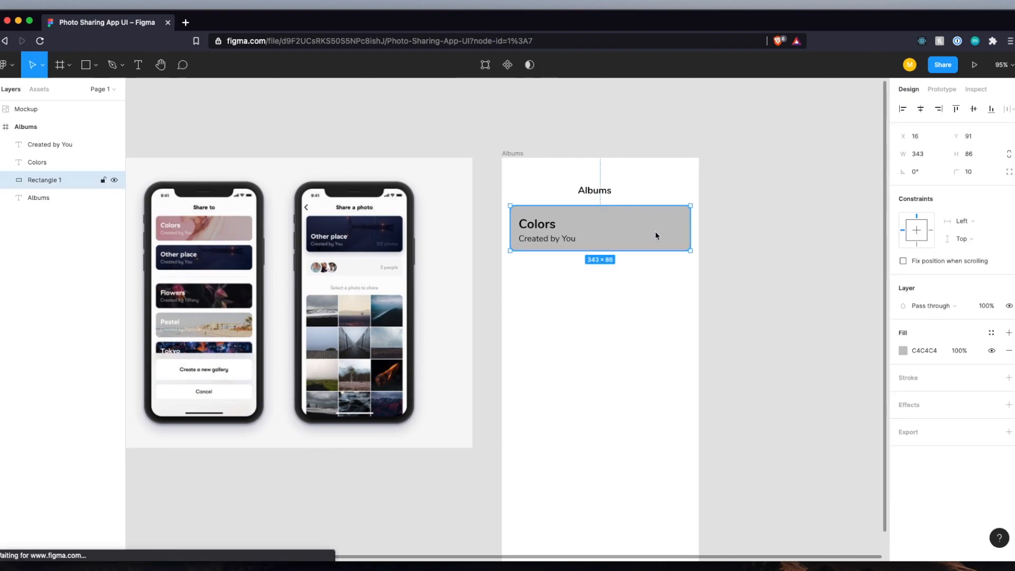
pyautogui.rightClick(635, 236)
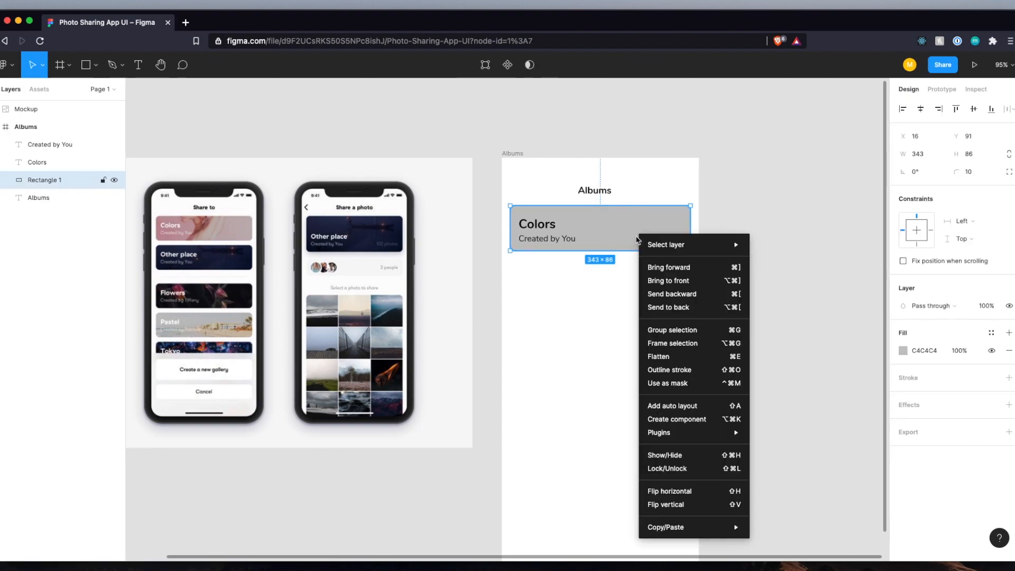
pyautogui.moveTo(651, 438)
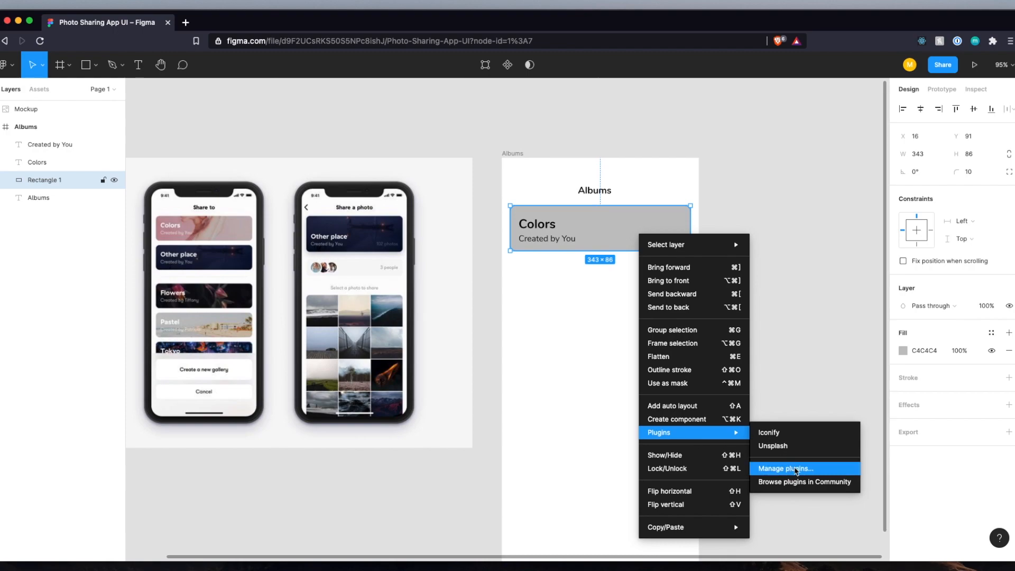
pyautogui.click(797, 469)
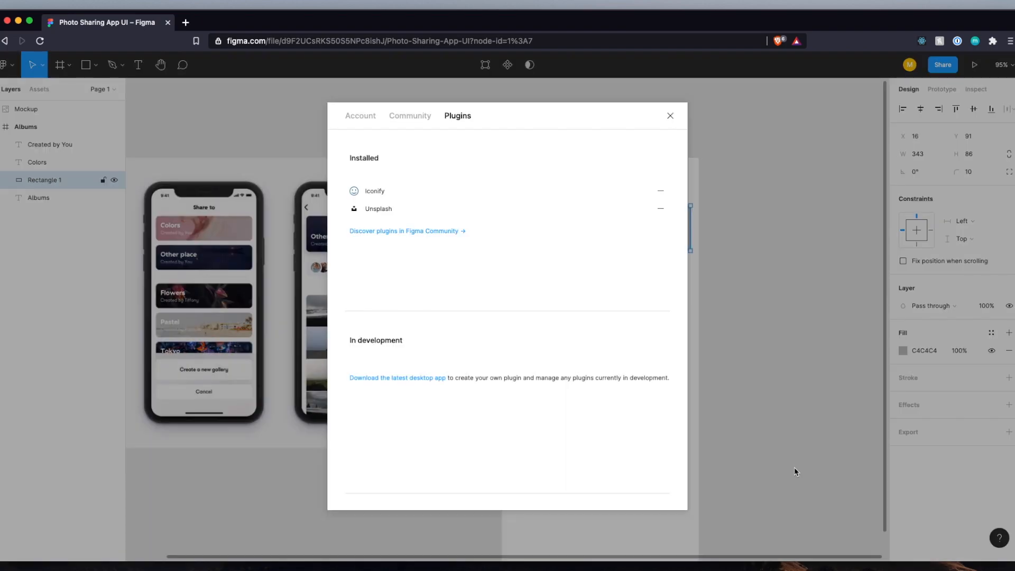
pyautogui.click(670, 115)
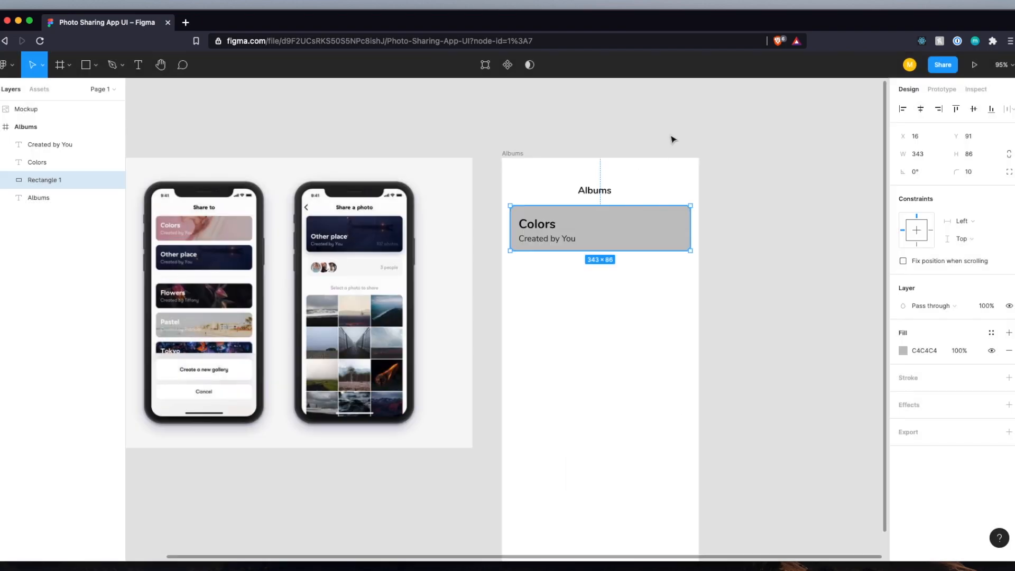
# Run the Unsplash plugin on the grey album card rectangle.
pyautogui.rightClick(645, 233)
pyautogui.moveTo(687, 426)
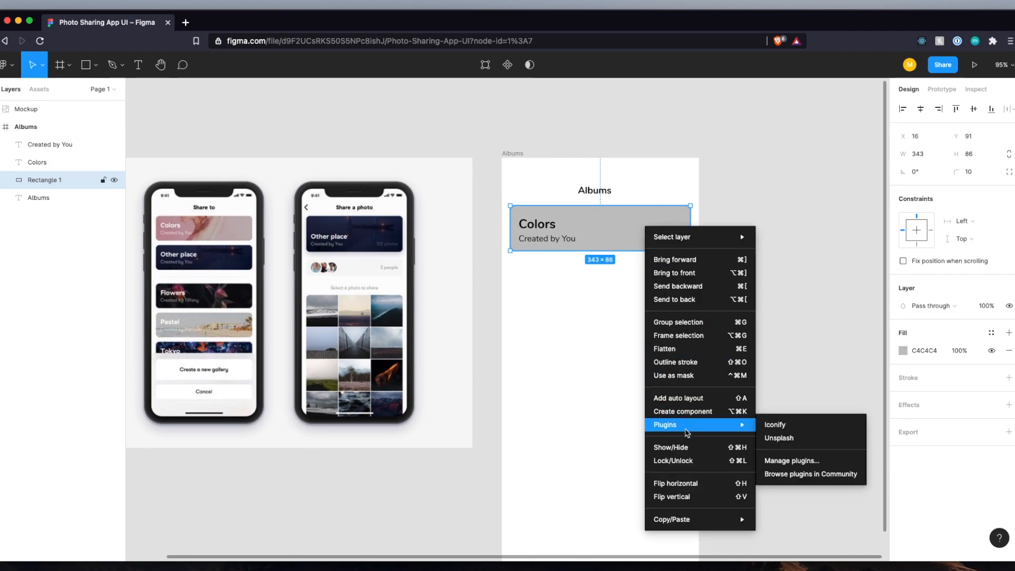
pyautogui.click(779, 438)
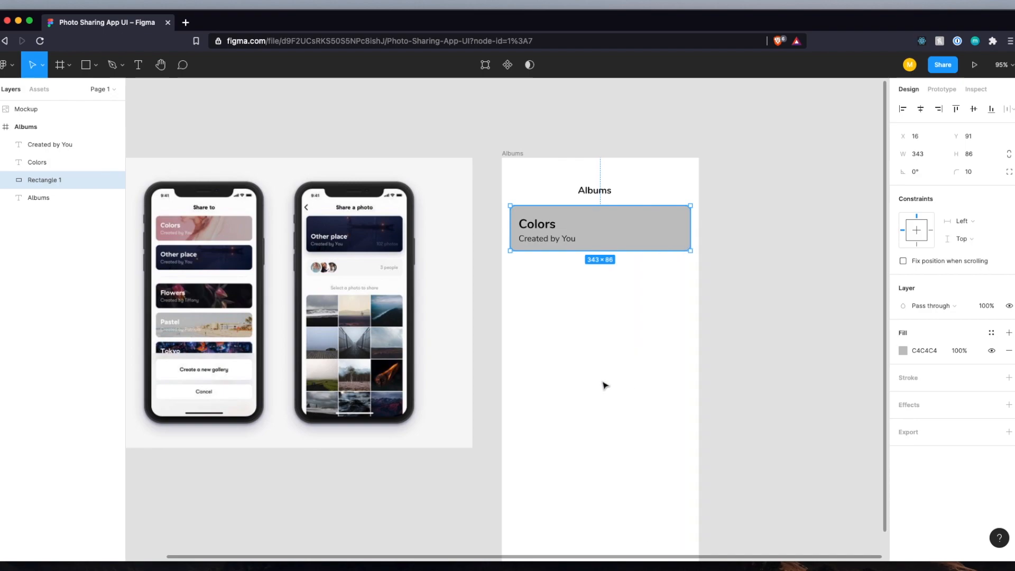
pyautogui.hscroll(5, 569, 372)
pyautogui.hscroll(-2, 570, 374)
pyautogui.scroll(1, 570, 374)
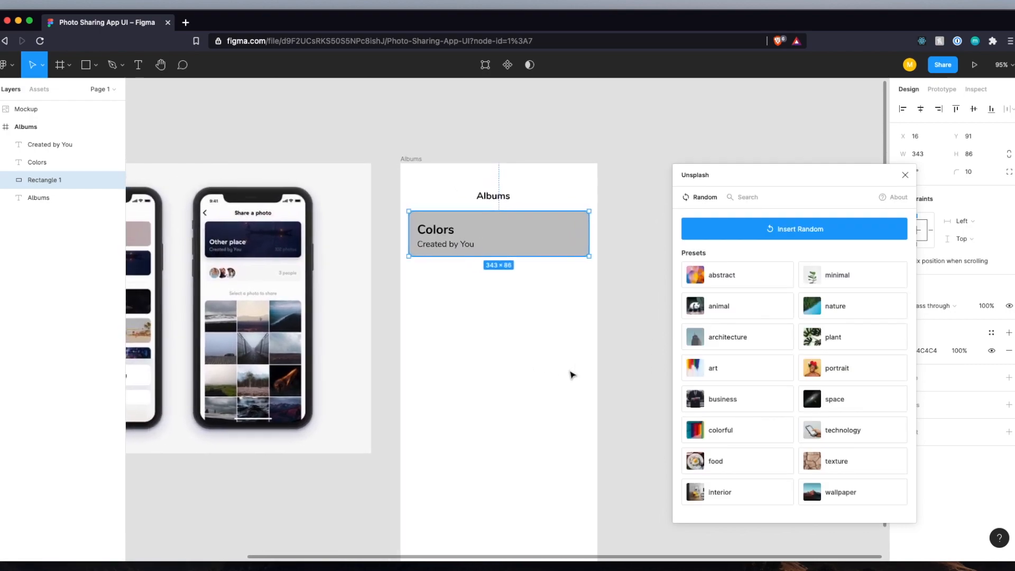
# Fill the card rectangle with Unsplash photos, trying random and nature images and settling on the wallpaper preset.
pyautogui.click(824, 231)
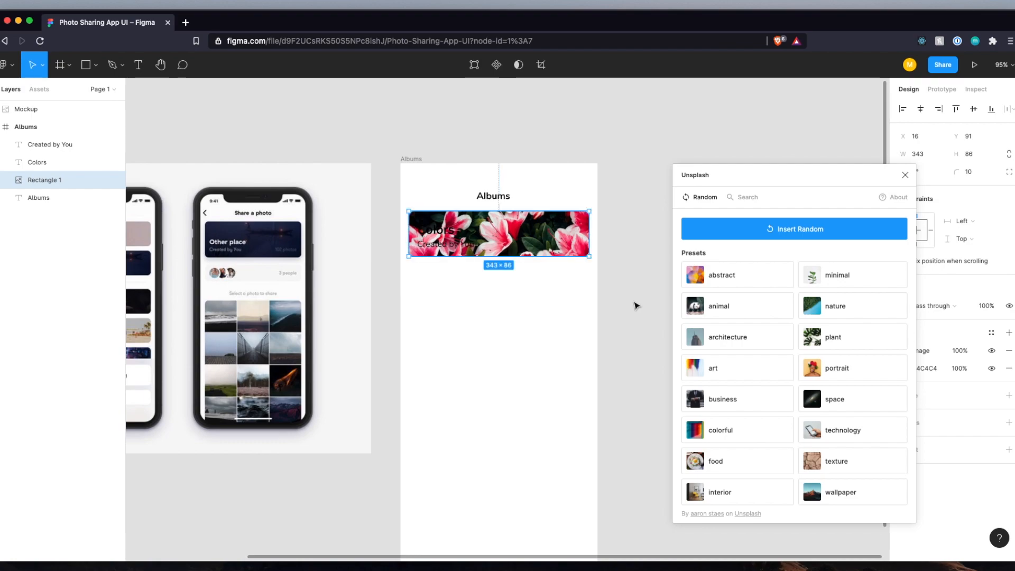
pyautogui.click(769, 238)
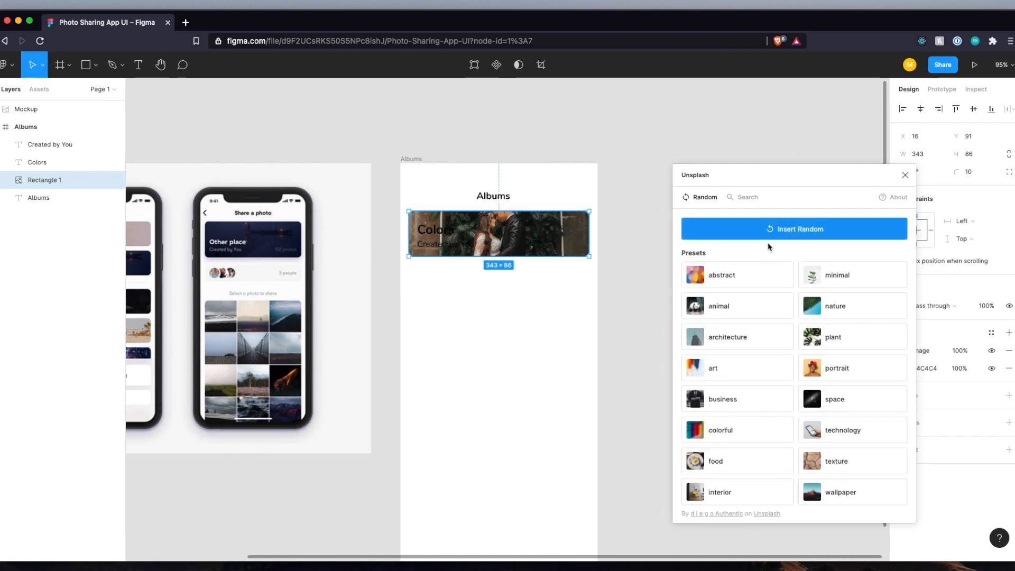
pyautogui.click(852, 306)
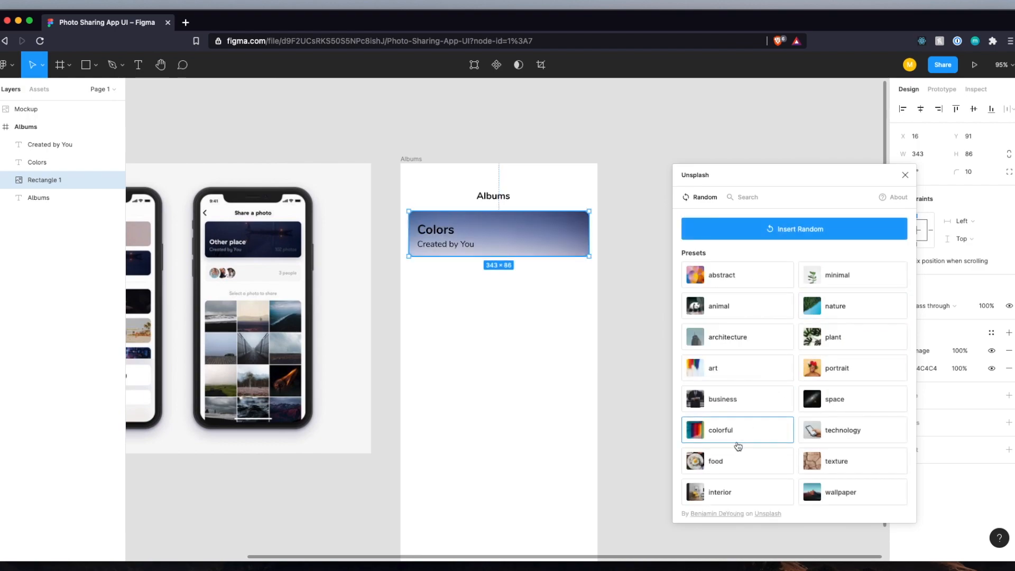
pyautogui.click(834, 494)
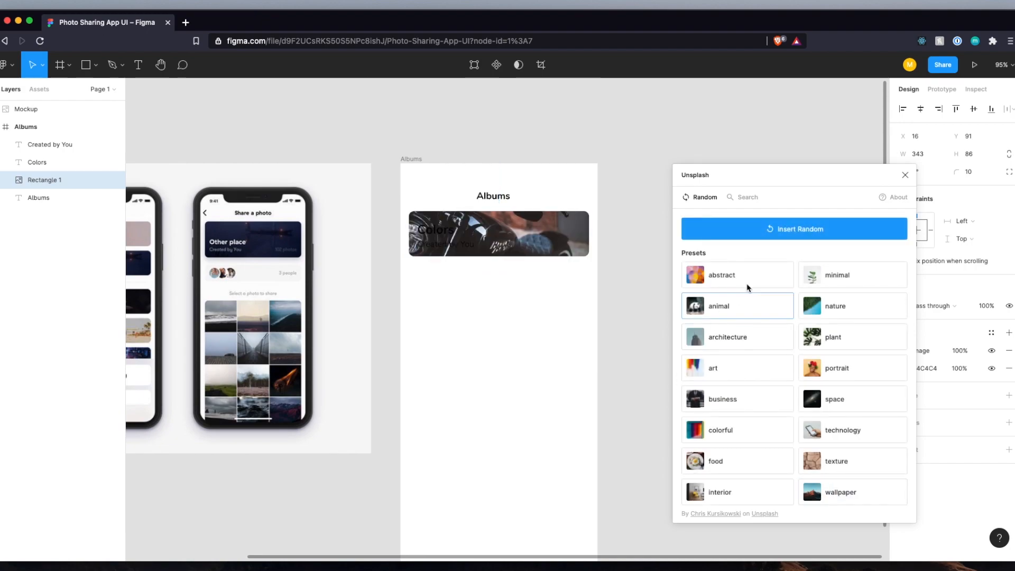
pyautogui.click(847, 494)
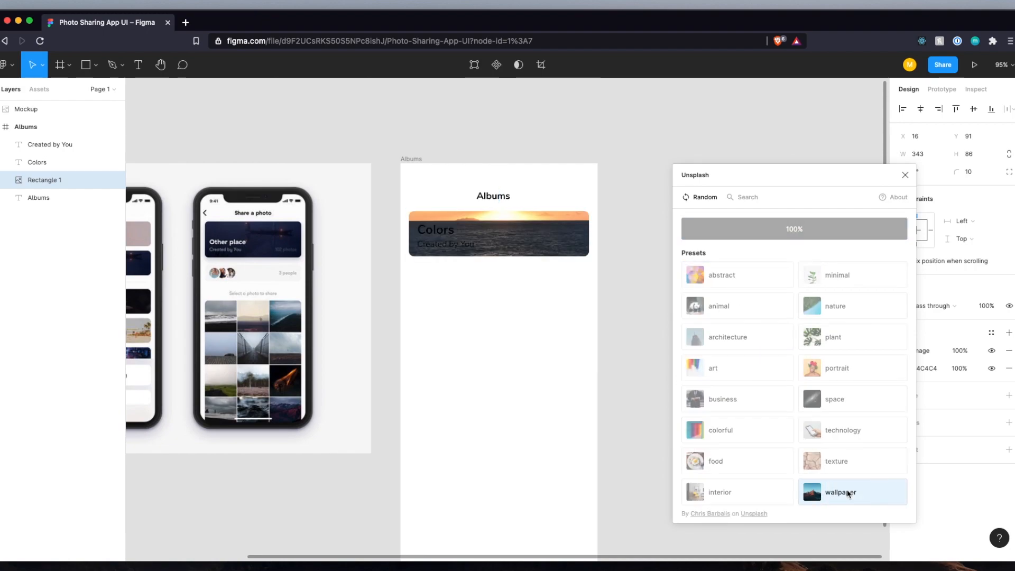
# Close the Unsplash plugin and set the fill of the card's "Colors" and "Created by You" texts to FAFAFA.
pyautogui.click(905, 174)
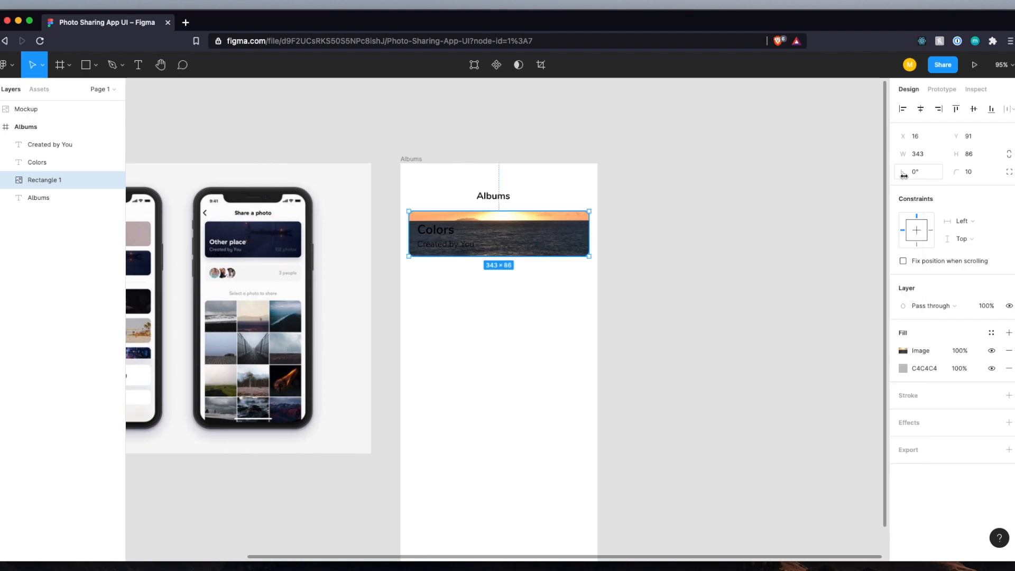
pyautogui.scroll(5, 541, 247)
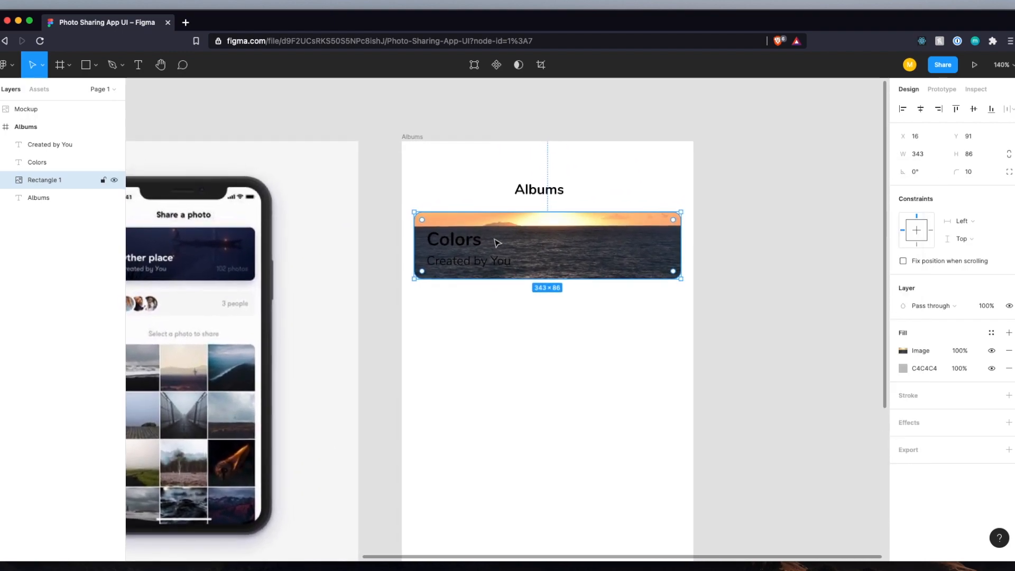
pyautogui.click(454, 244)
pyautogui.keyDown('shift'); pyautogui.click(474, 263); pyautogui.keyUp('shift')
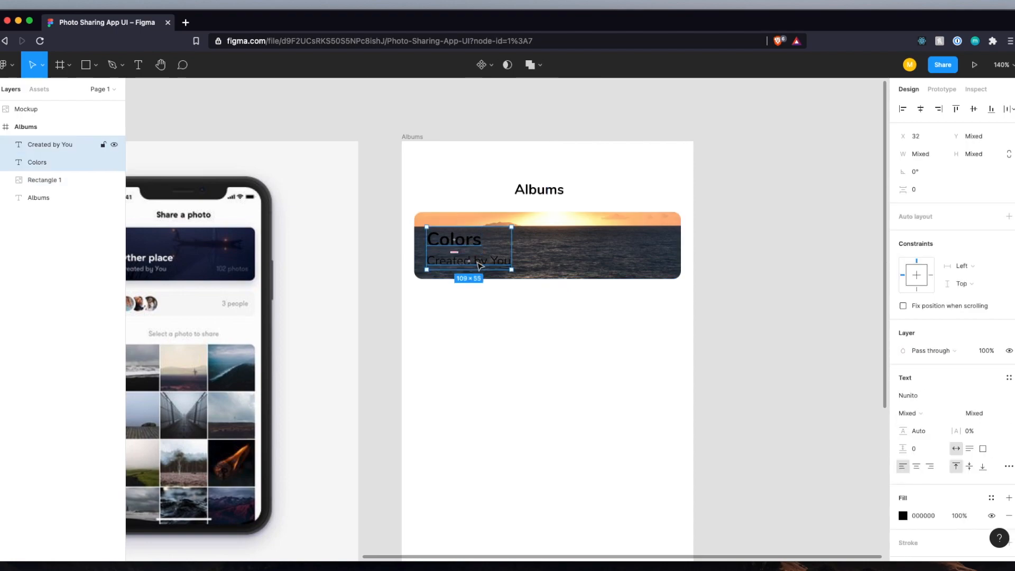
pyautogui.click(904, 516)
pyautogui.moveTo(793, 356); pyautogui.dragTo(730, 265)
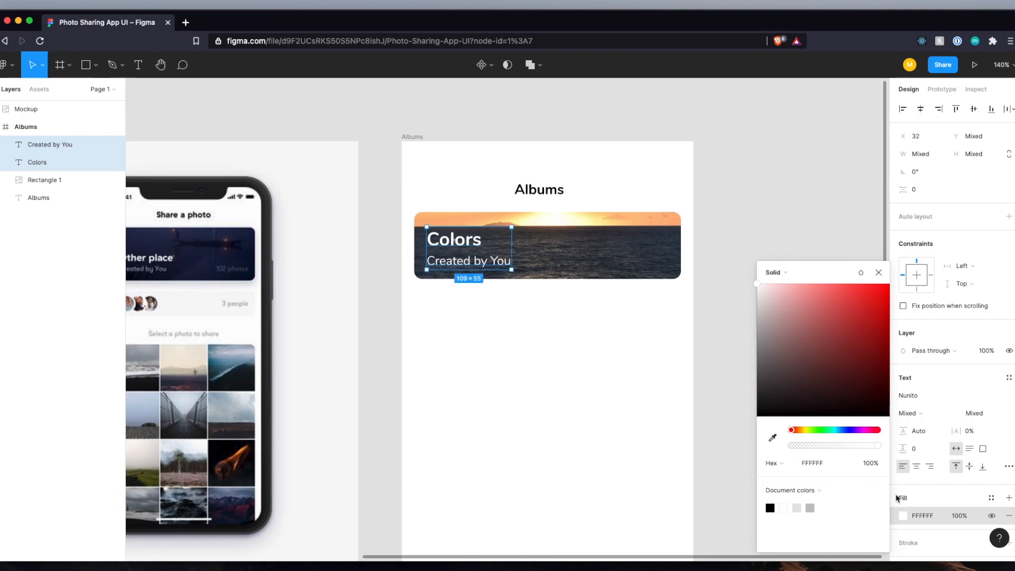
pyautogui.click(817, 464)
pyautogui.write('FAFA')
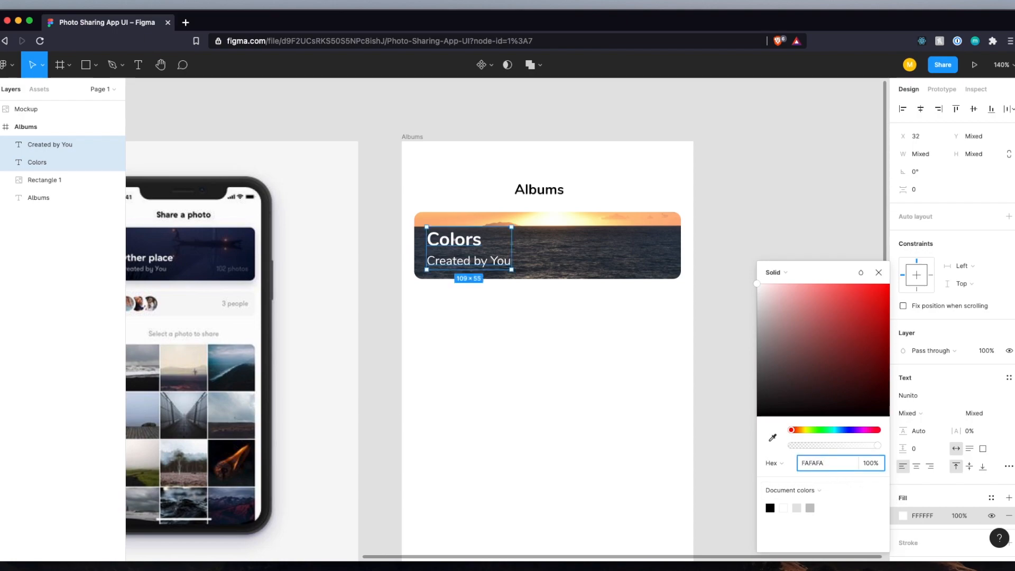
pyautogui.click(755, 255)
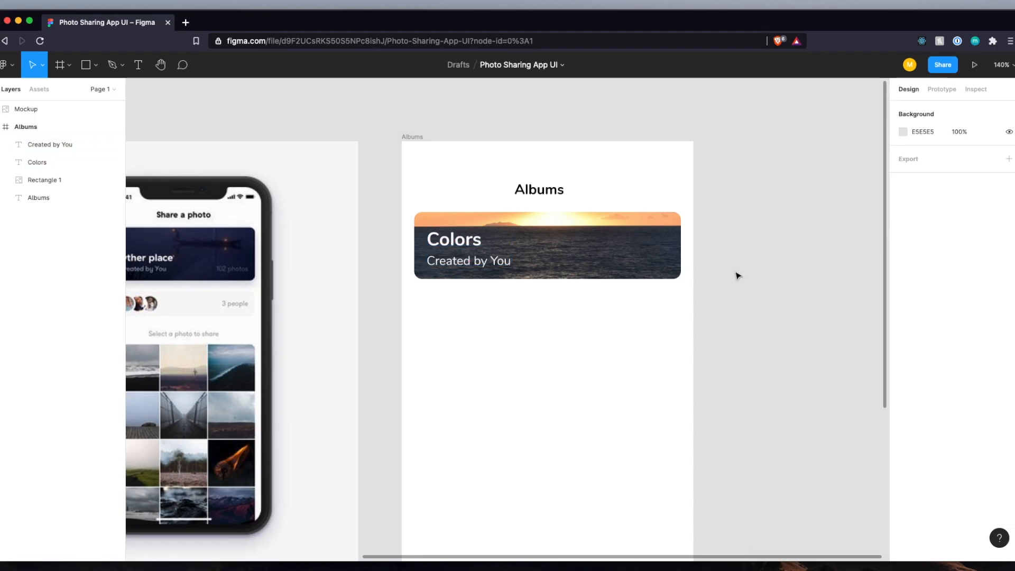
# Create a text style named "Heading 1" from the card's "Colors" title.
pyautogui.scroll(-5, 739, 275)
pyautogui.scroll(3, 737, 275)
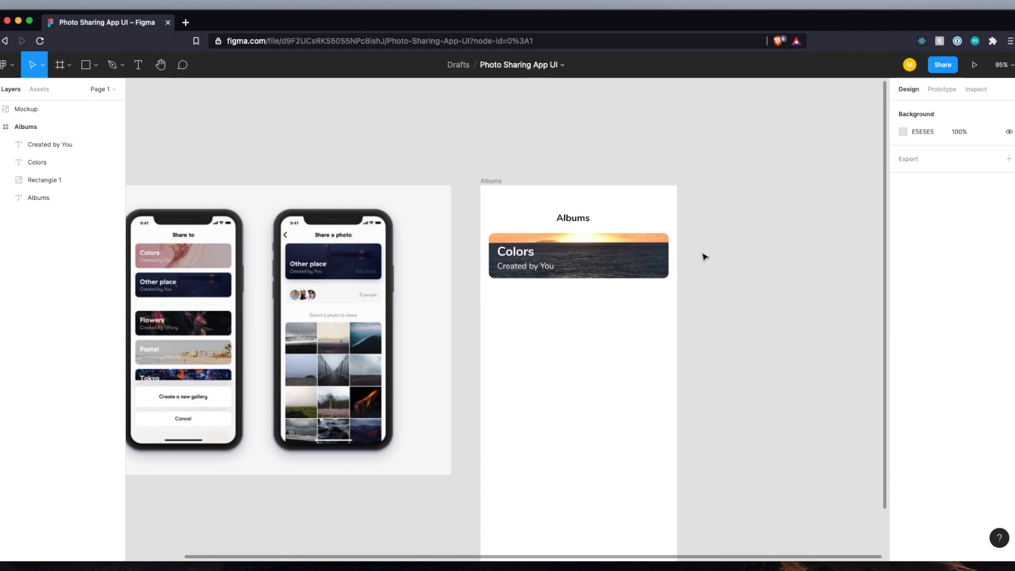
pyautogui.scroll(-1, 703, 257)
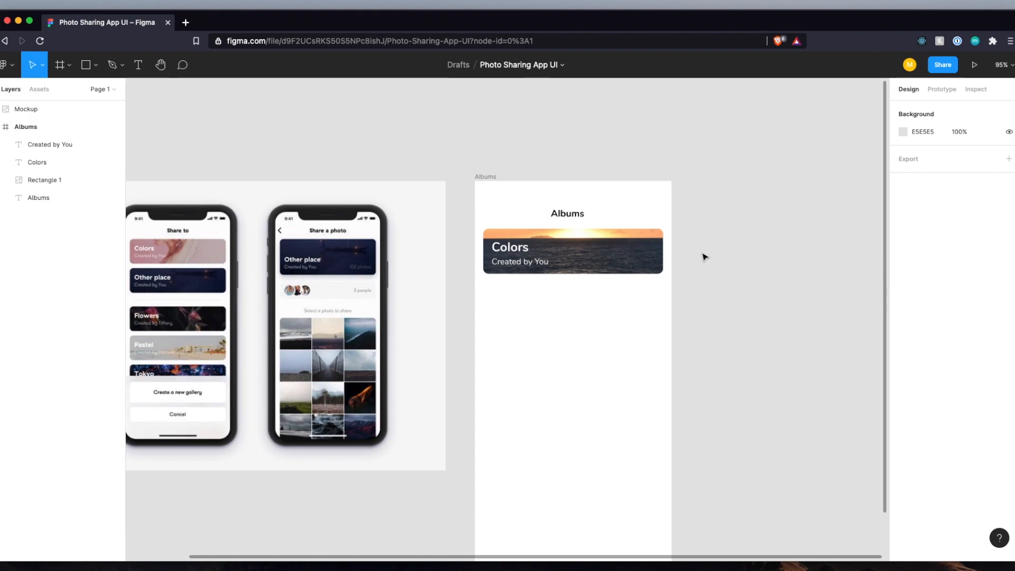
pyautogui.keyDown('ctrl'); pyautogui.scroll(5, 703, 257); pyautogui.keyUp('ctrl')
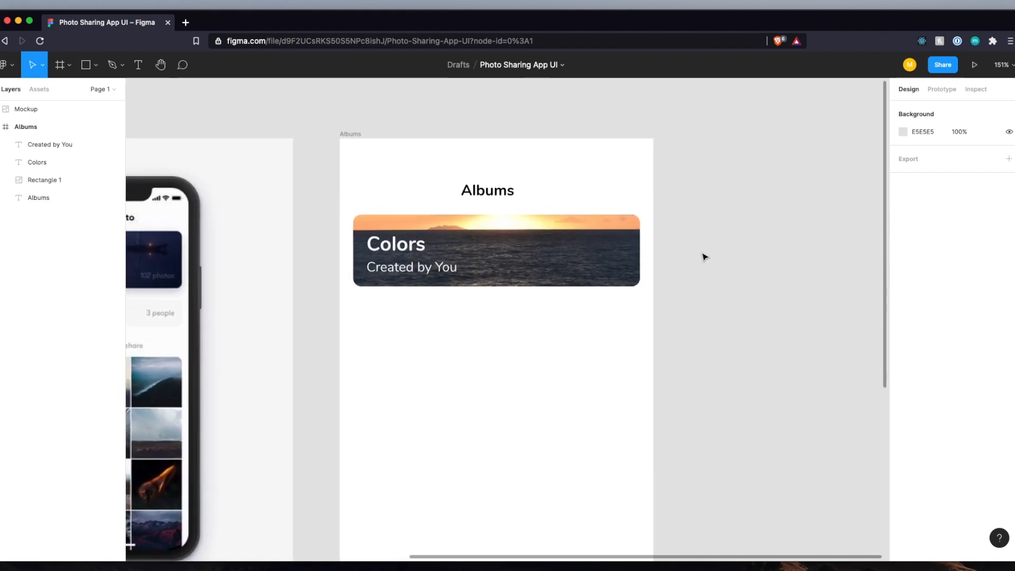
pyautogui.click(410, 248)
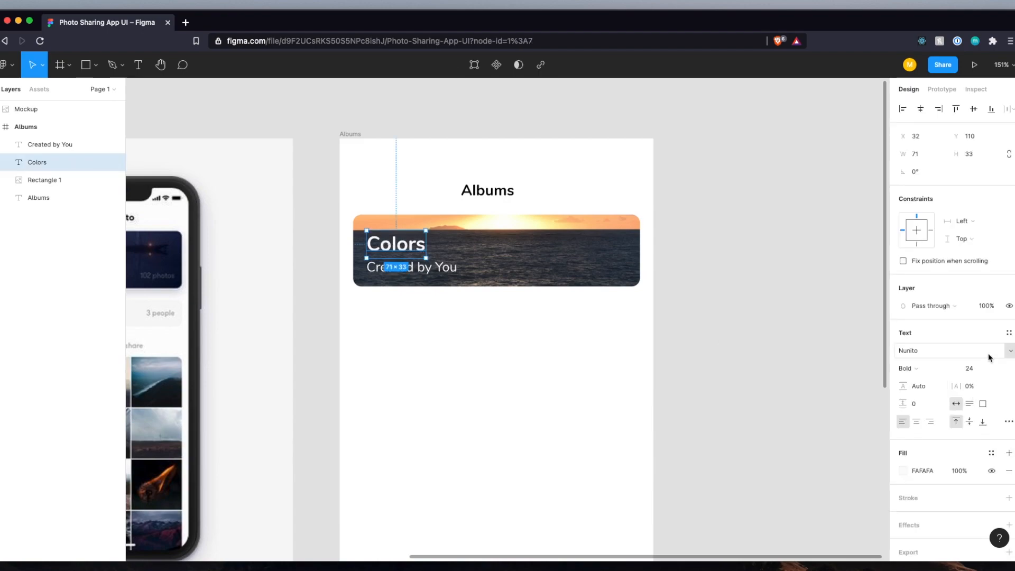
pyautogui.click(1008, 334)
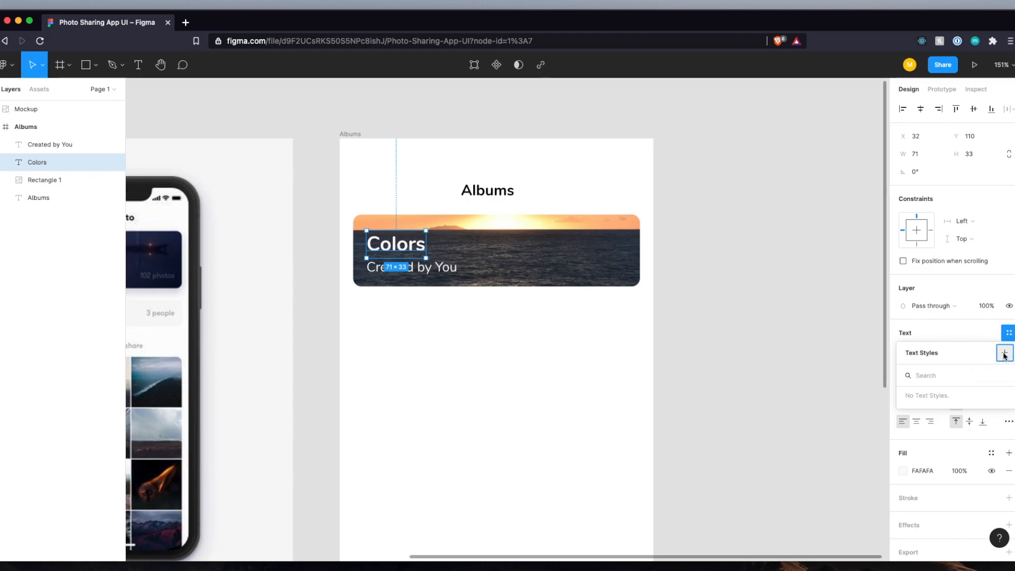
pyautogui.click(1005, 353)
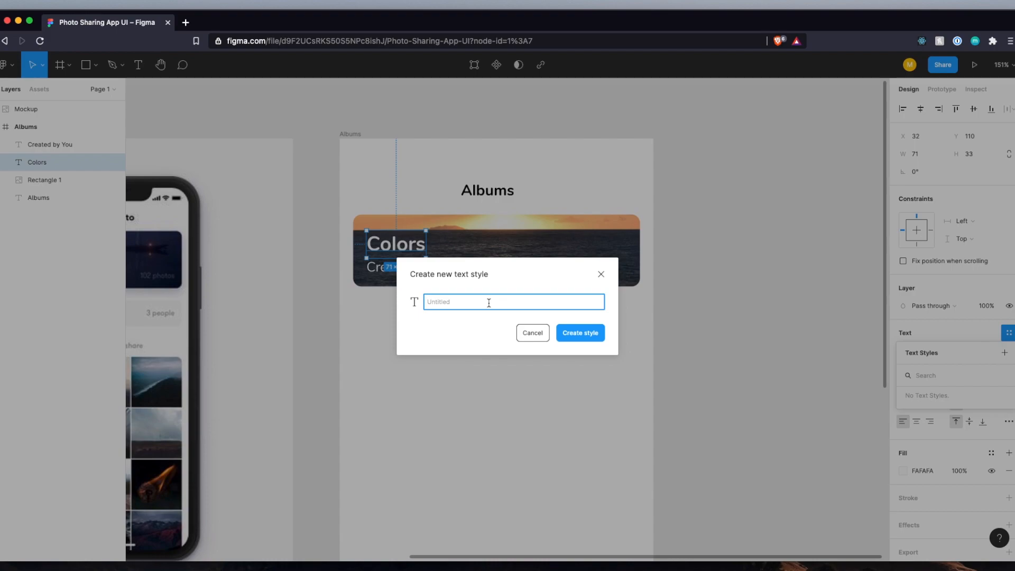
pyautogui.write('HEADI')
pyautogui.press('Return')
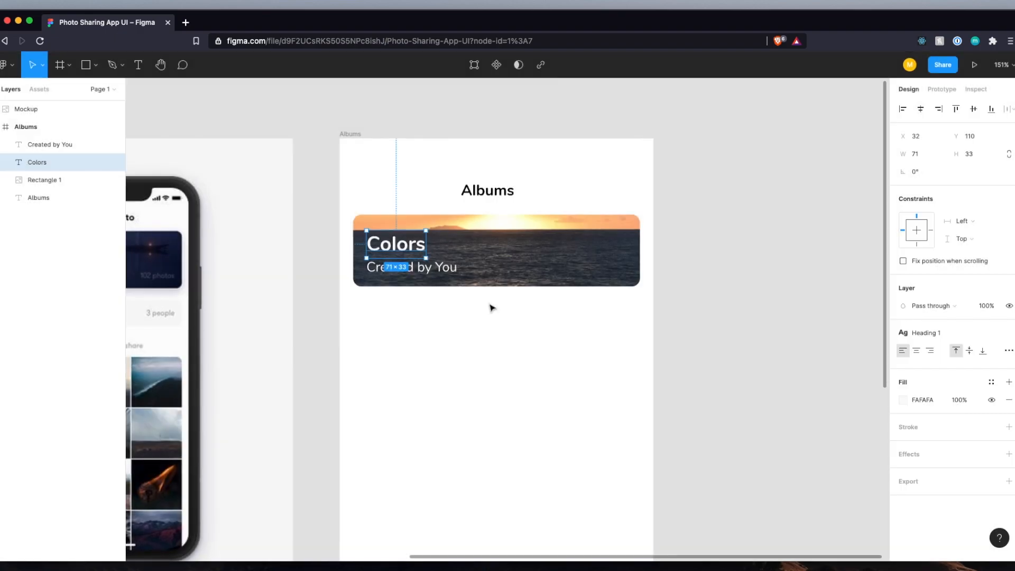
# Create a text style named "Body 2" from the card's "Created by You" text.
pyautogui.click(442, 269)
pyautogui.scroll(-1, 994, 318)
pyautogui.click(1008, 305)
pyautogui.click(1005, 325)
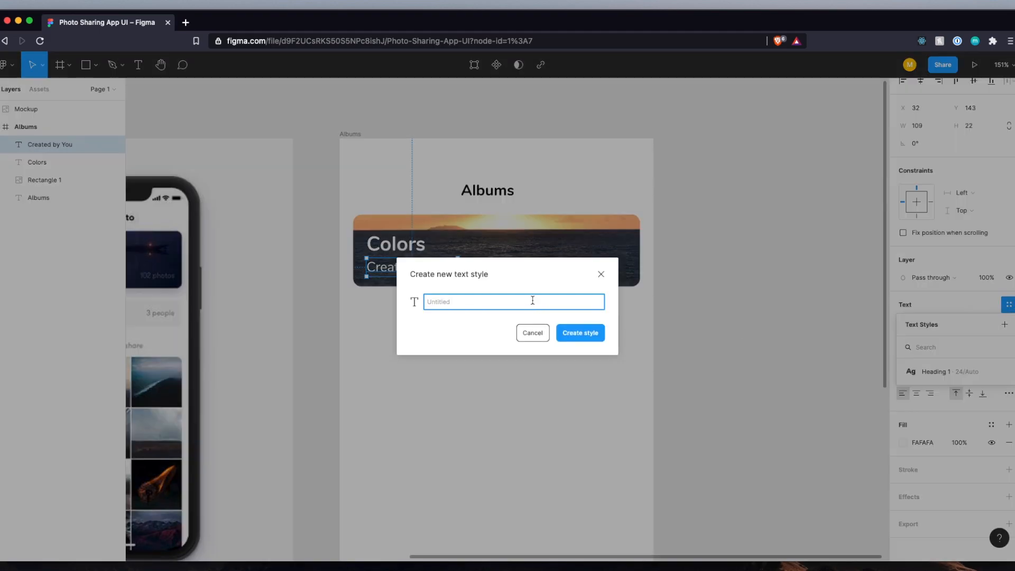
pyautogui.write('Body 2')
pyautogui.press('Return')
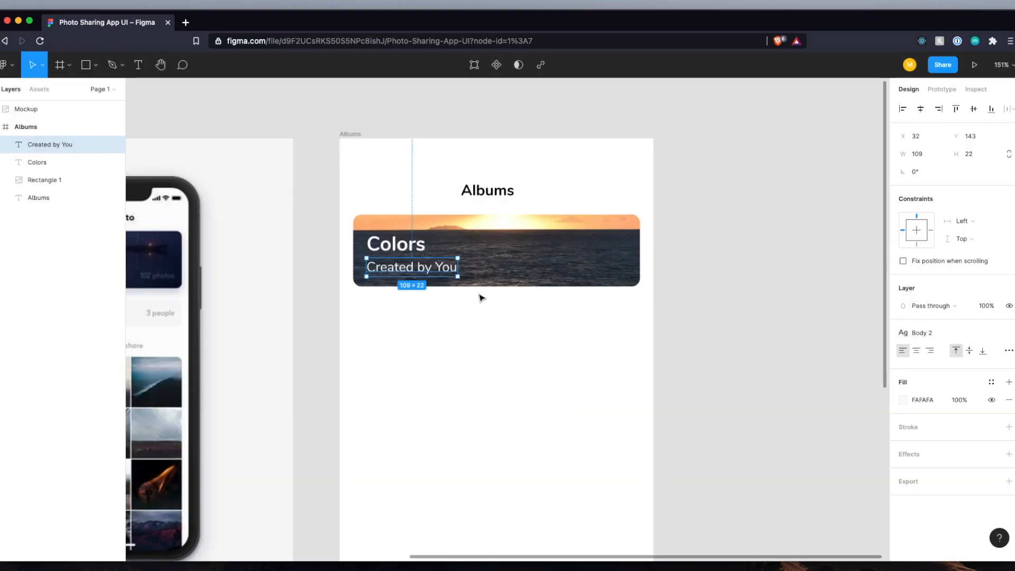
# Create a text style named "Heading 2" from the "Albums" screen title and clear the selection.
pyautogui.click(63, 198)
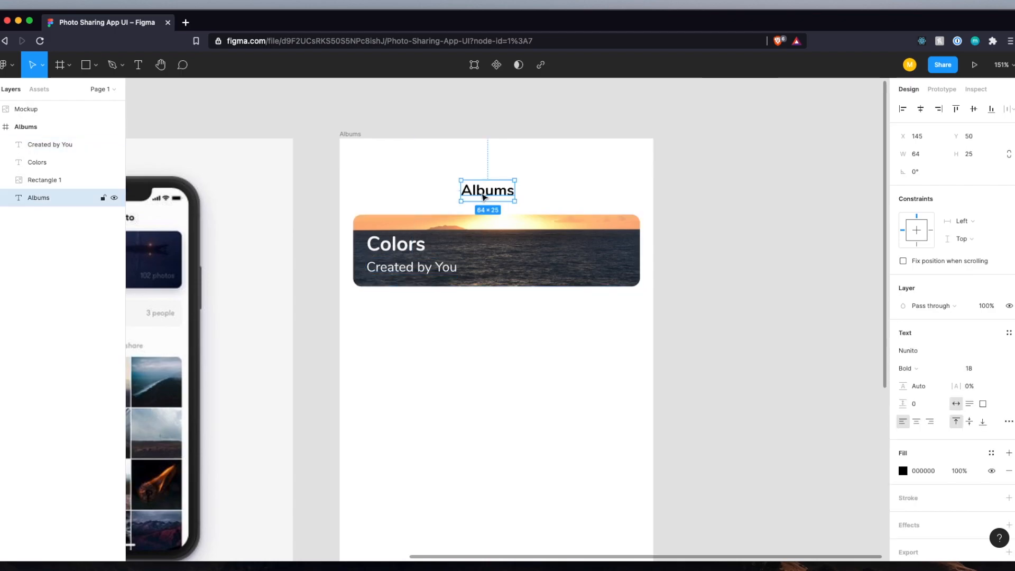
pyautogui.click(1010, 333)
pyautogui.click(1005, 353)
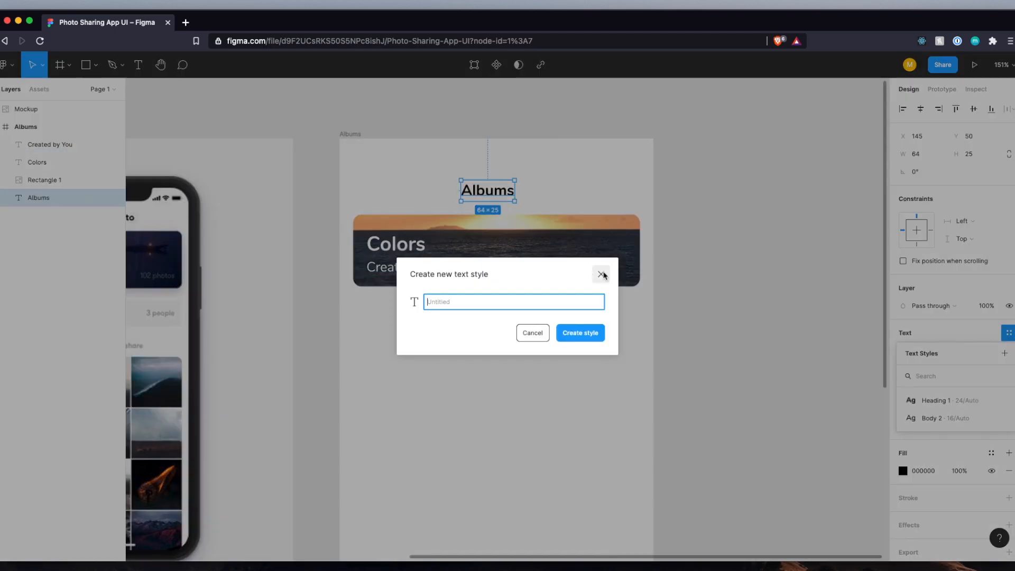
pyautogui.write('Heading 2')
pyautogui.press('Return')
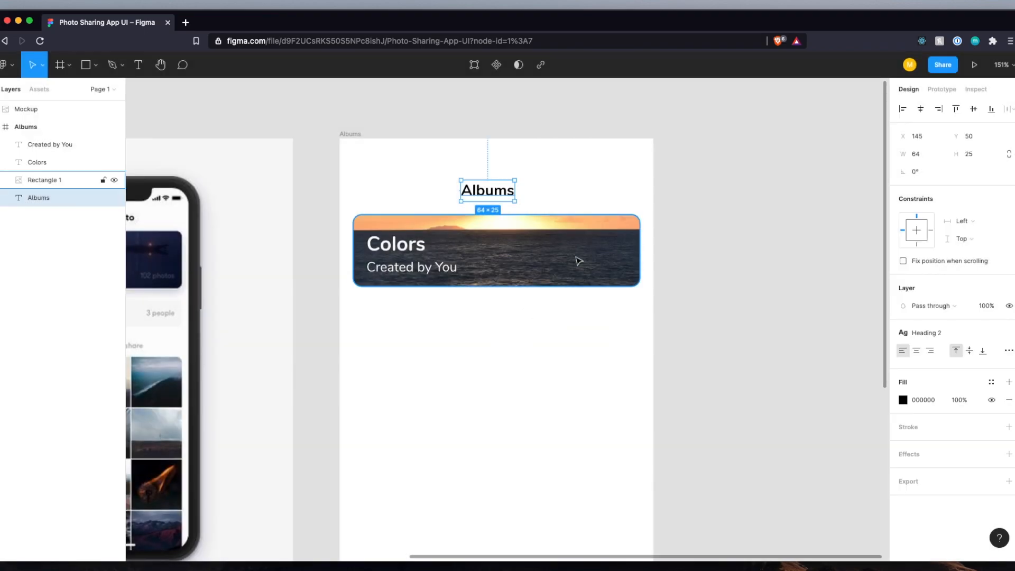
pyautogui.click(416, 273)
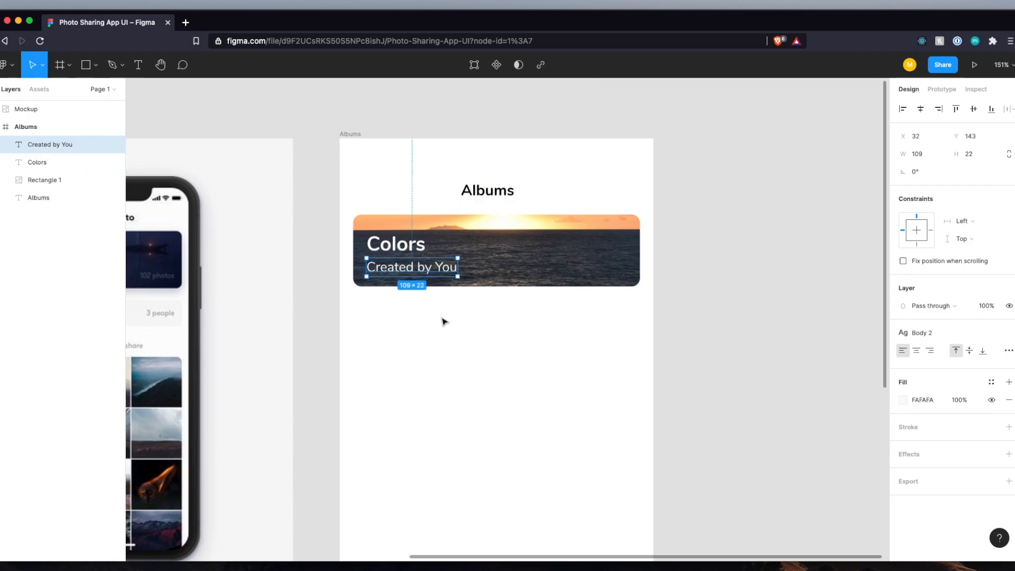
pyautogui.click(584, 333)
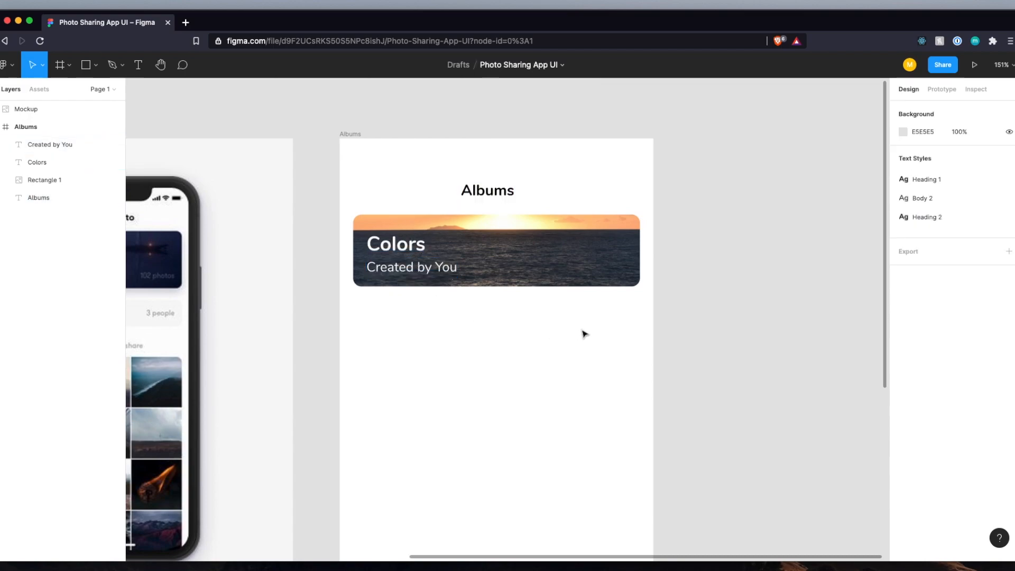
# Create a color style named "White" from the fill of the card's "Colors" title.
pyautogui.click(403, 249)
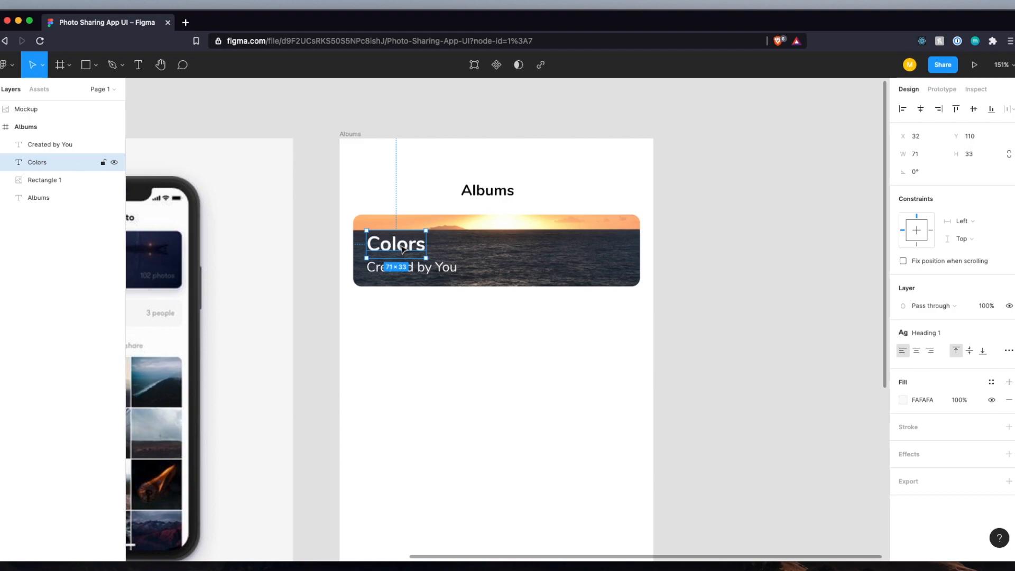
pyautogui.click(992, 386)
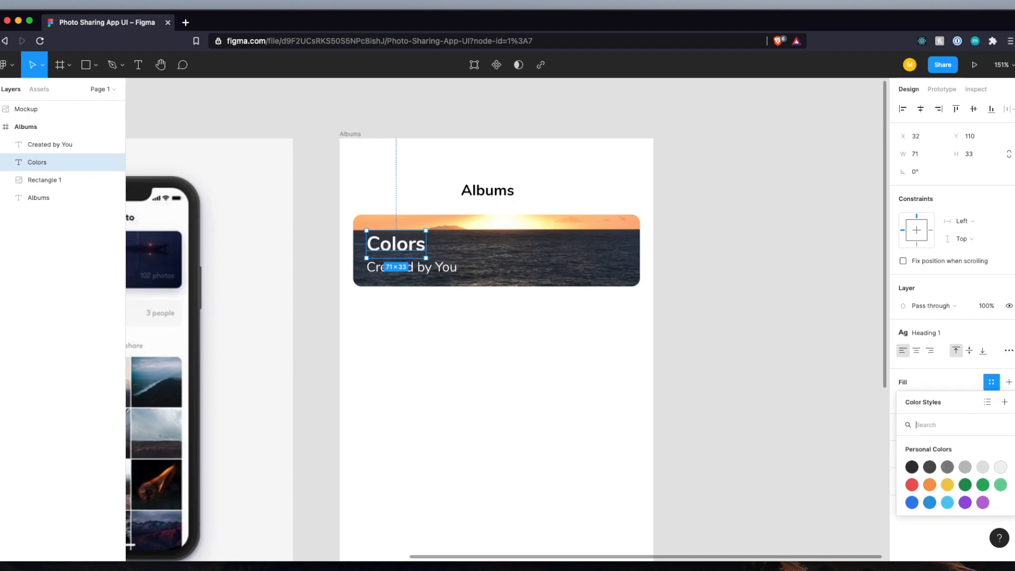
pyautogui.click(1005, 402)
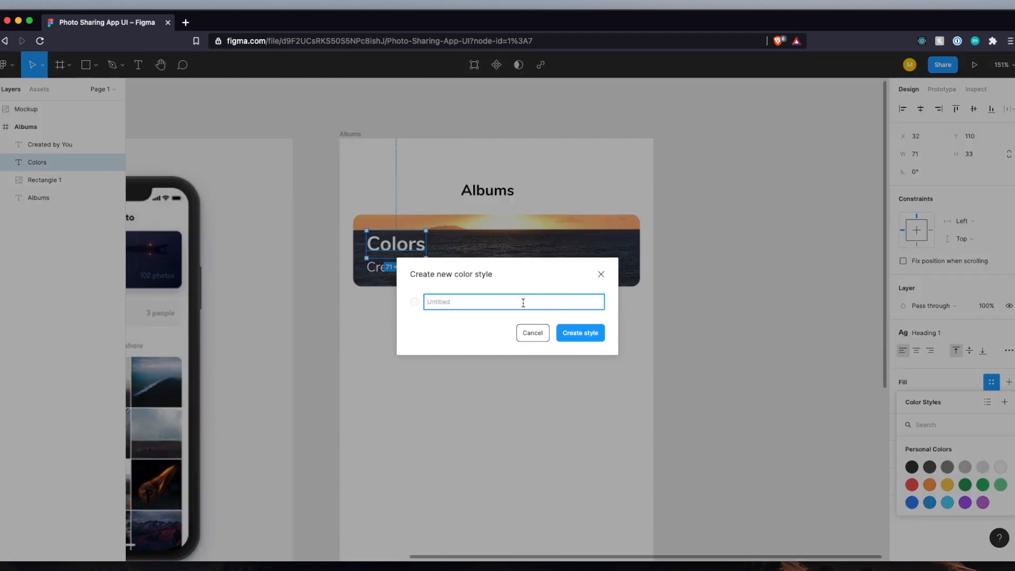
pyautogui.write('White')
pyautogui.click(596, 339)
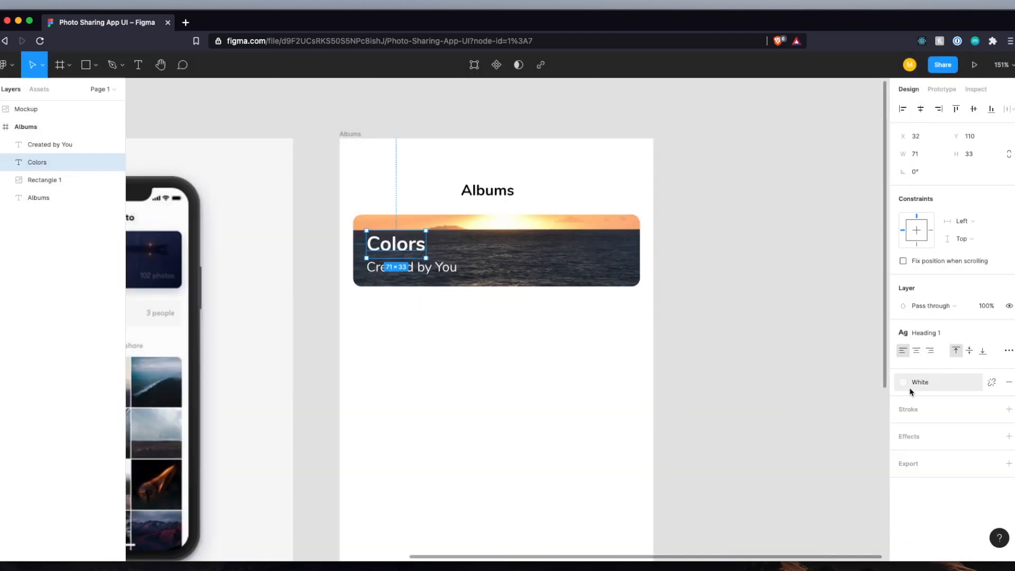
# Replace the fill of the "Created by You" text with the "White" color style and deselect it.
pyautogui.click(402, 267)
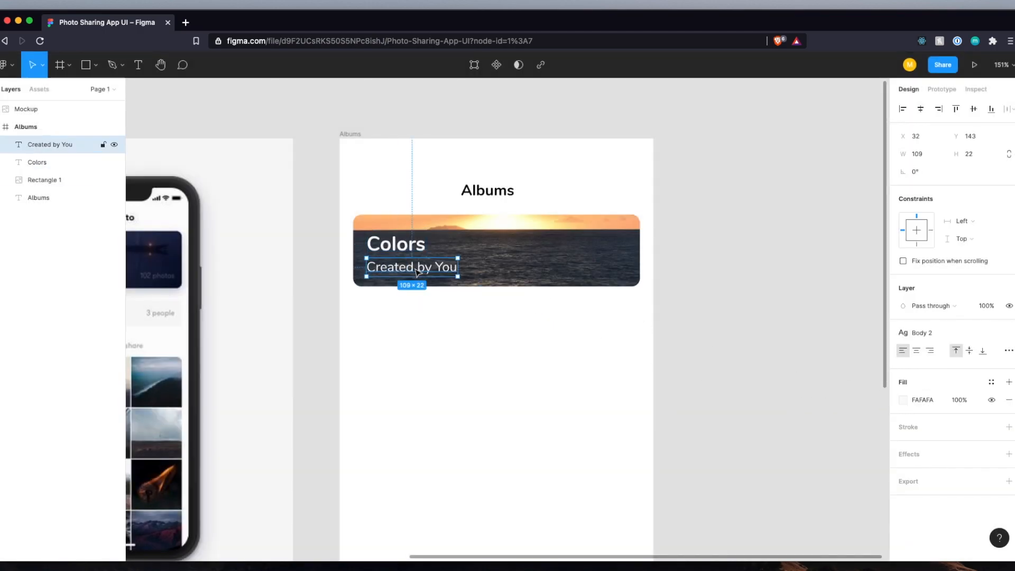
pyautogui.click(1009, 399)
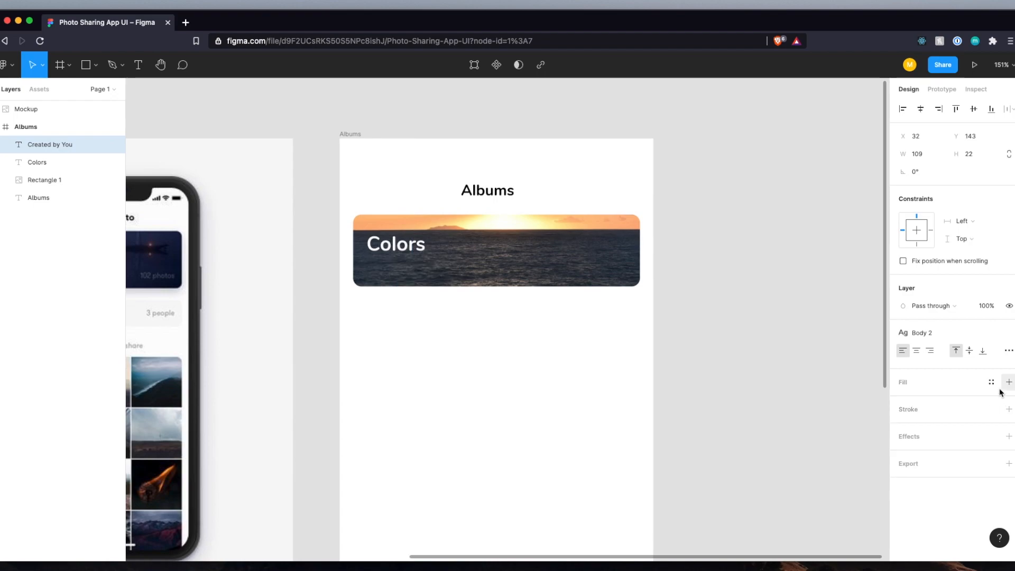
pyautogui.click(992, 383)
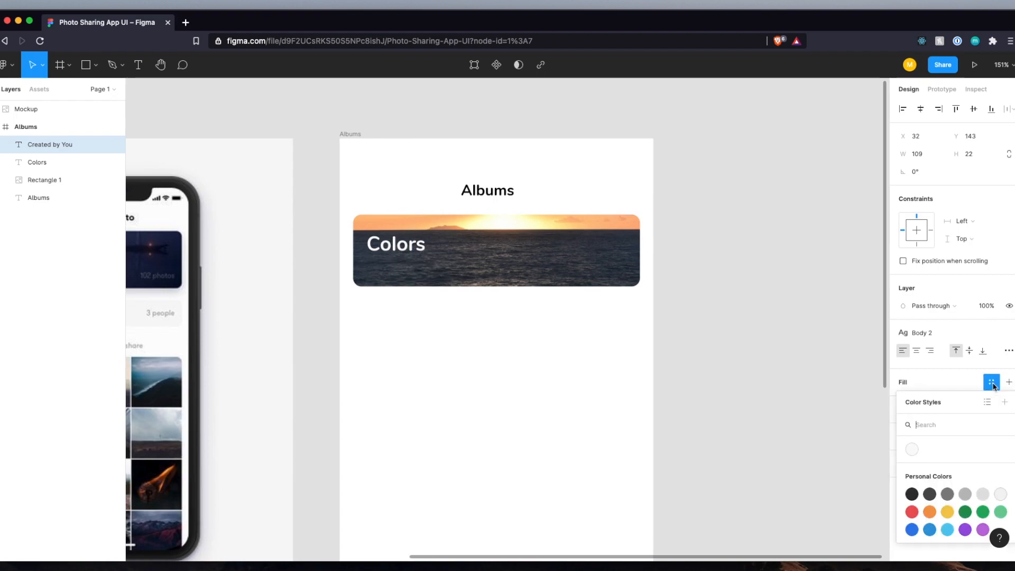
pyautogui.click(912, 450)
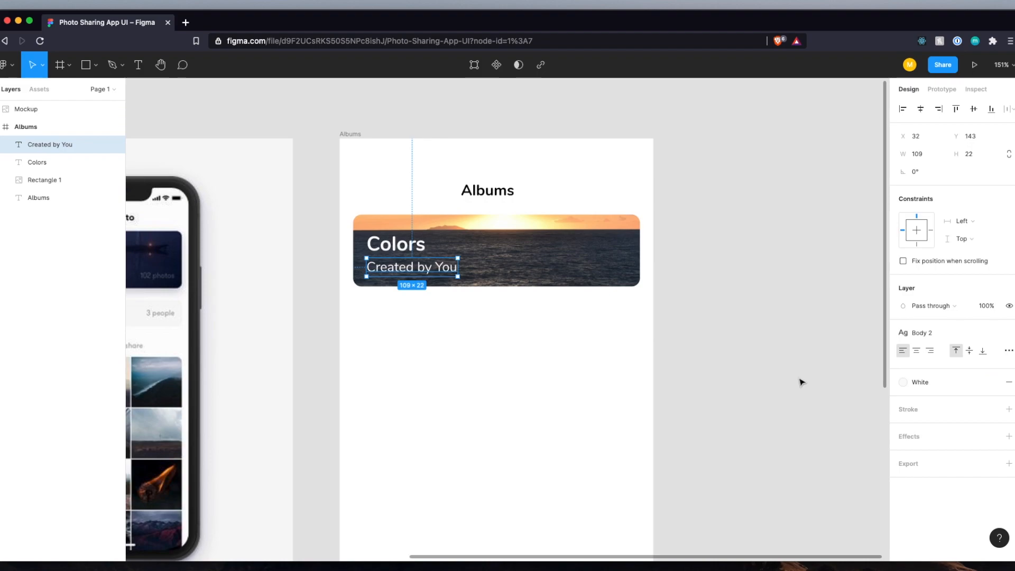
pyautogui.click(761, 299)
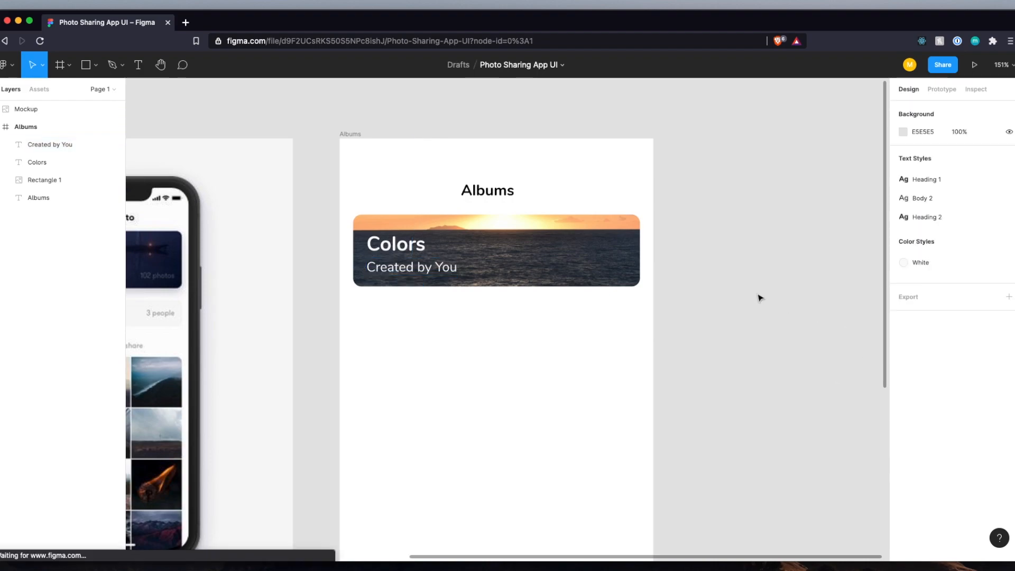
# Check the styles applied to the "Colors" and "Albums" texts, leaving nothing selected.
pyautogui.click(392, 245)
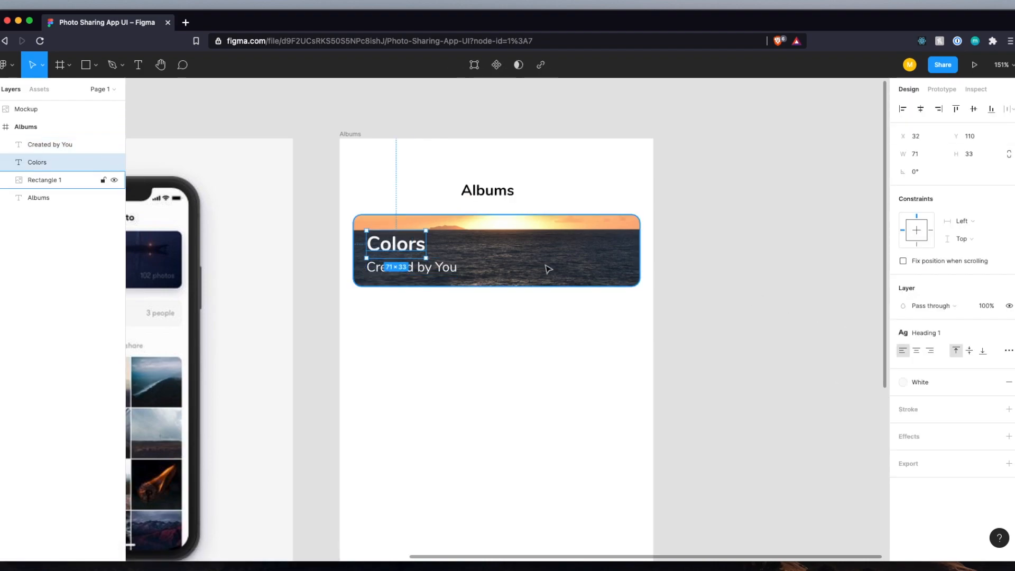
pyautogui.click(471, 186)
pyautogui.click(669, 274)
pyautogui.scroll(2, 806, 402)
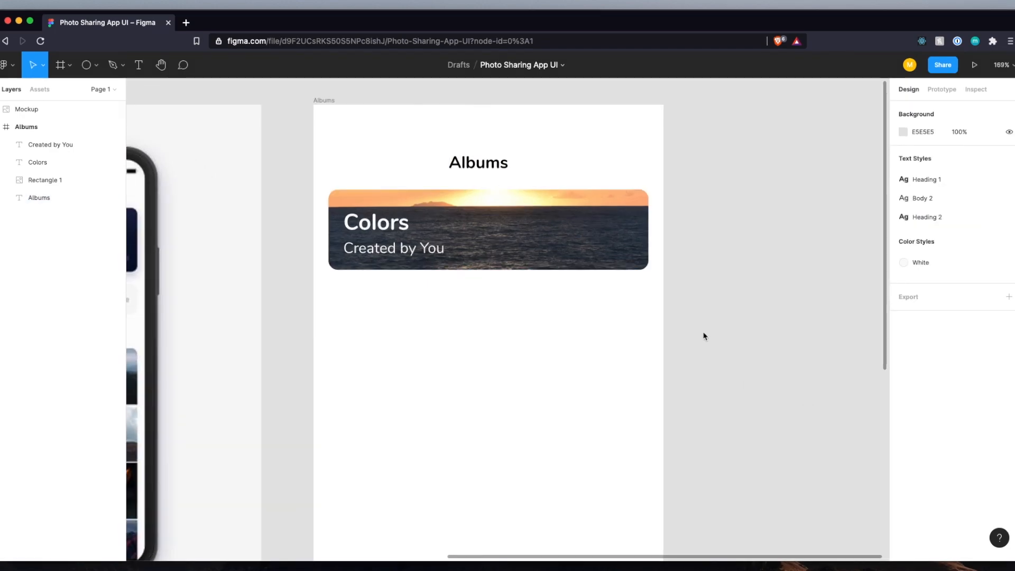
# View the album cards in the "Shared album app design" prototype window and close it.
pyautogui.click(951, 567)
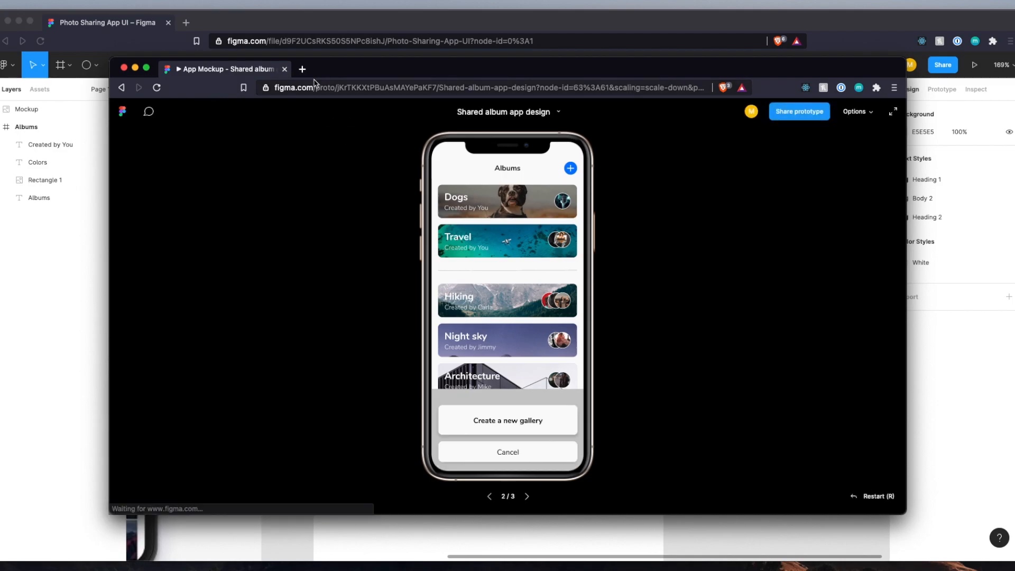
pyautogui.press('super+w')
# Draw a 40 × 40 circle with the Ellipse tool on the empty canvas beside the Albums frame.
pyautogui.hscroll(4, 693, 277)
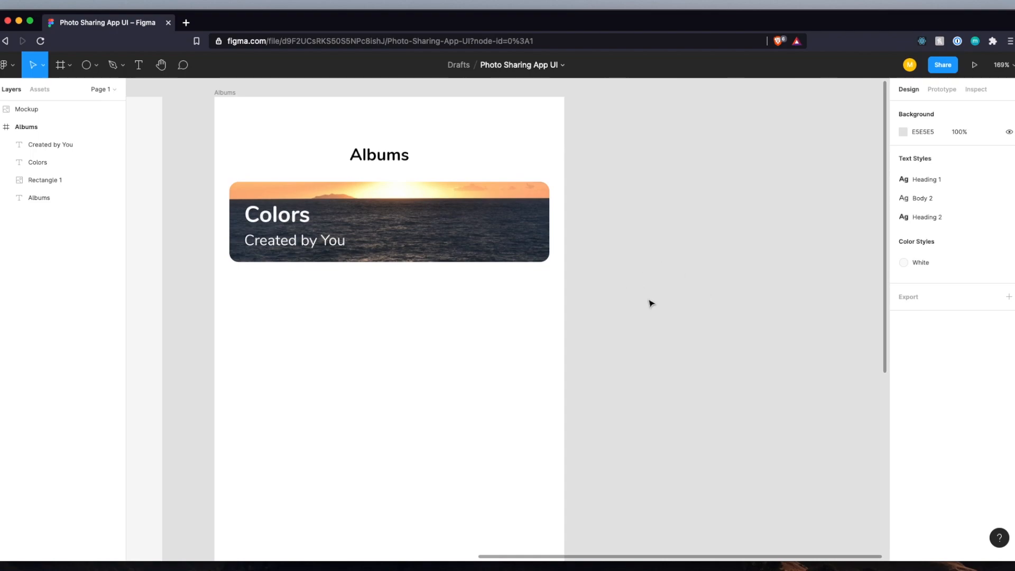
pyautogui.press('o')
pyautogui.click(98, 67)
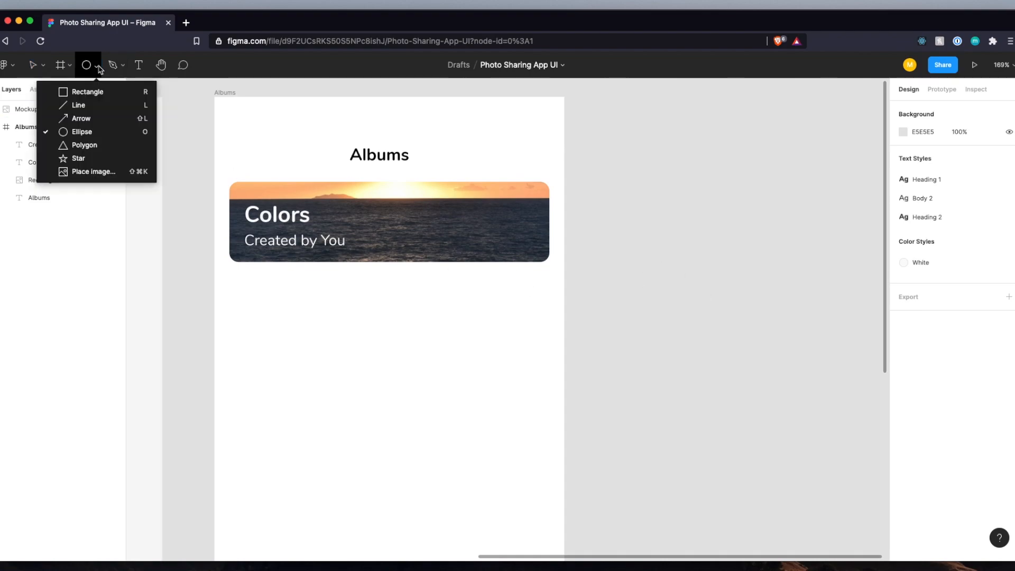
pyautogui.click(91, 134)
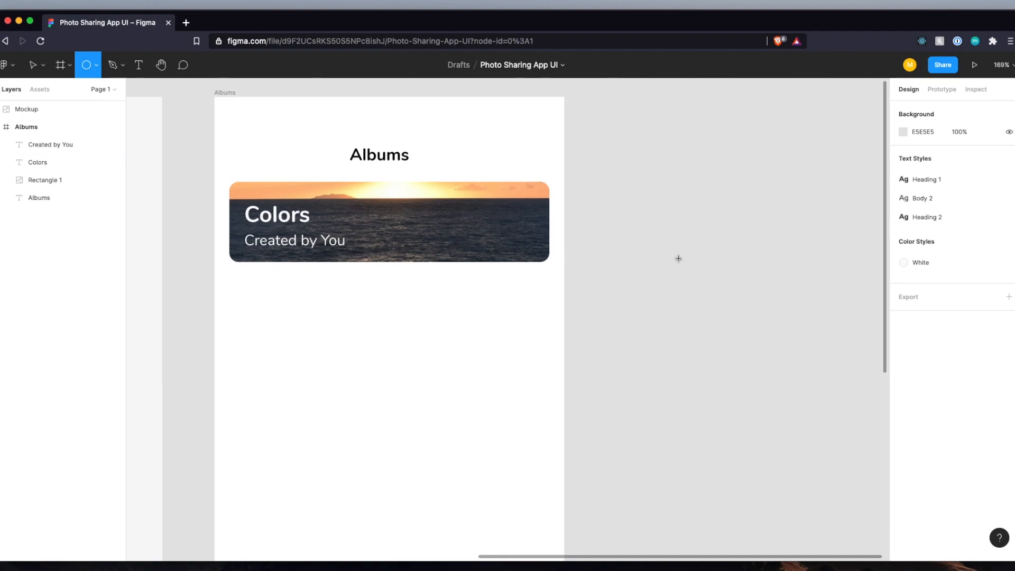
pyautogui.moveTo(654, 237); pyautogui.dragTo(684, 274)
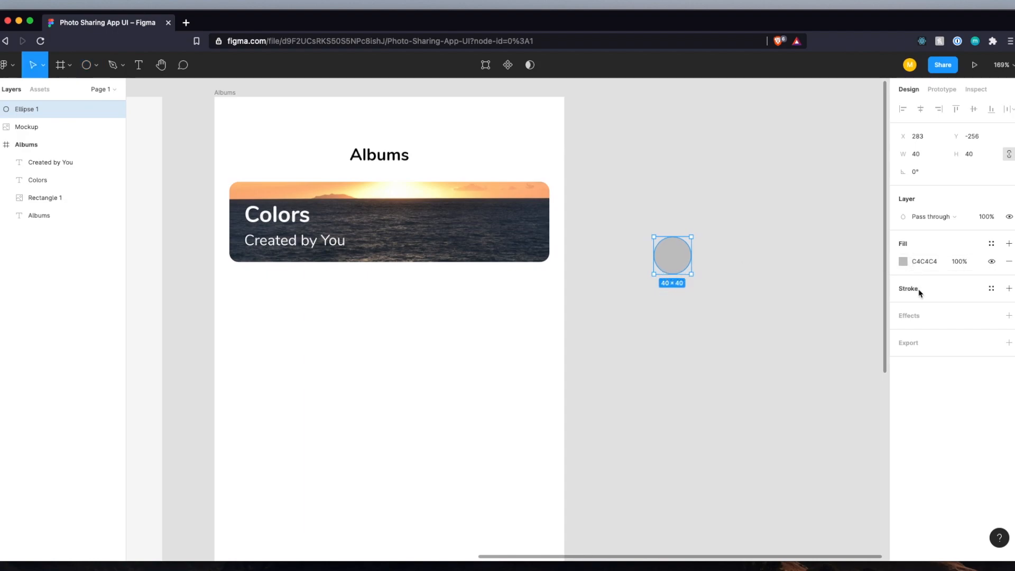
# Apply the "White" color style to the circle's stroke and deselect it.
pyautogui.click(987, 294)
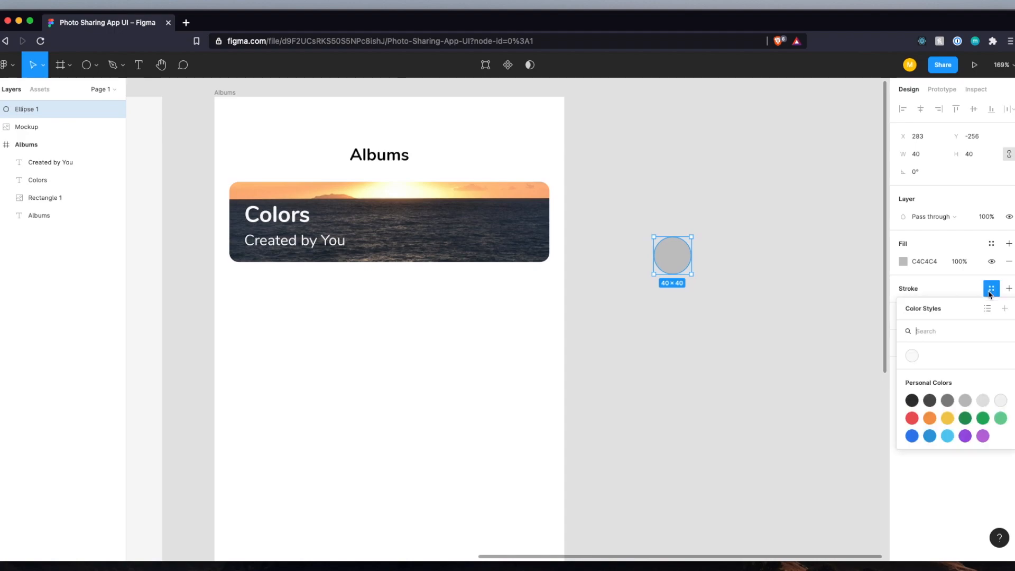
pyautogui.click(911, 356)
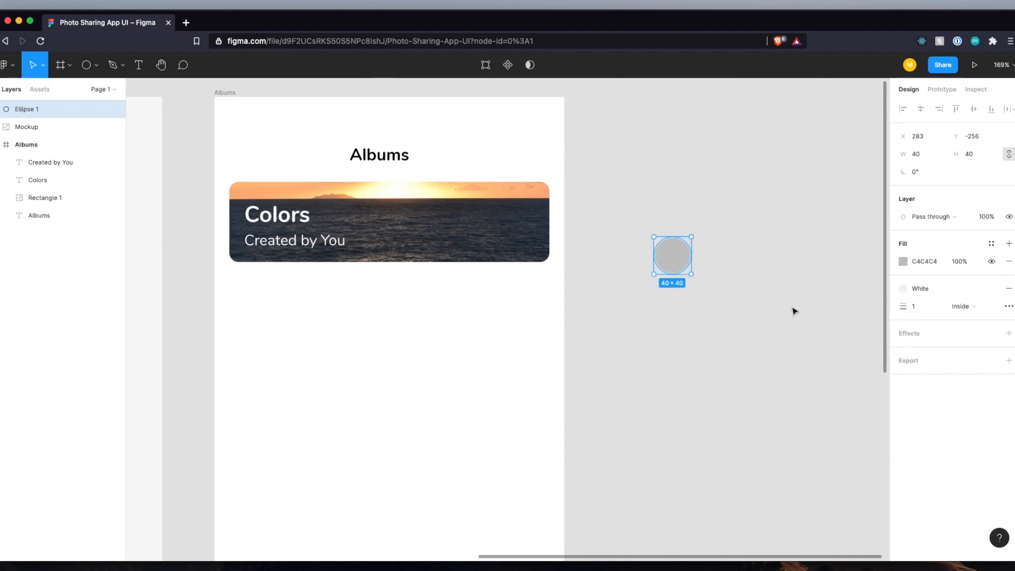
pyautogui.click(794, 311)
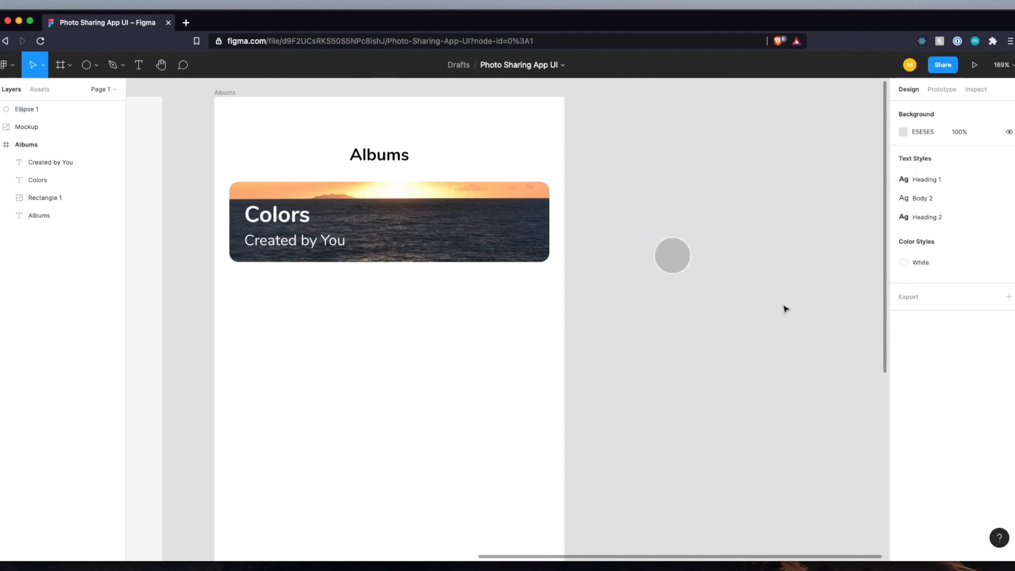
# Fill the circle with a random photo from the Unsplash plugin's portrait preset and deselect it.
pyautogui.rightClick(661, 253)
pyautogui.moveTo(687, 446)
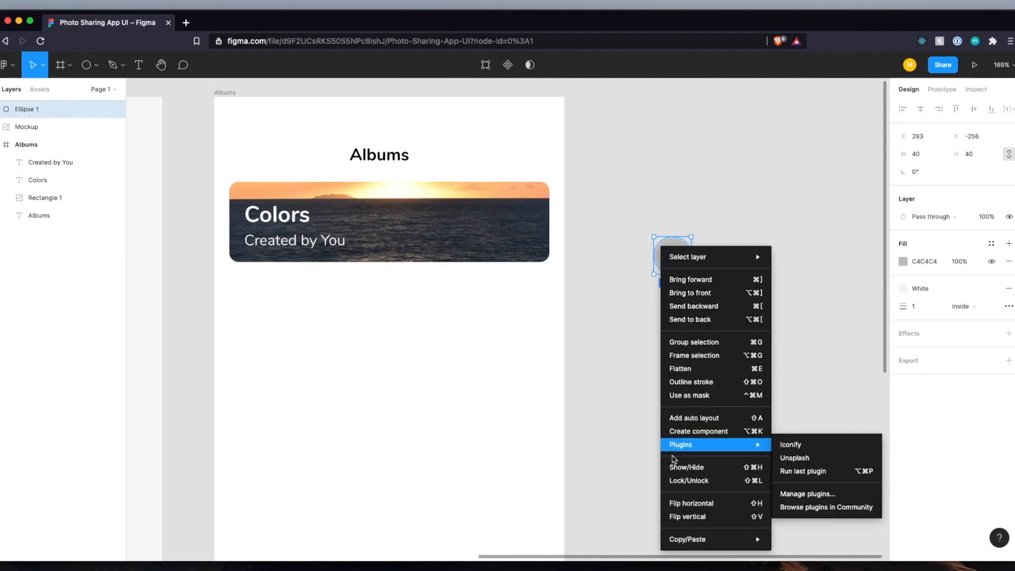
pyautogui.click(808, 458)
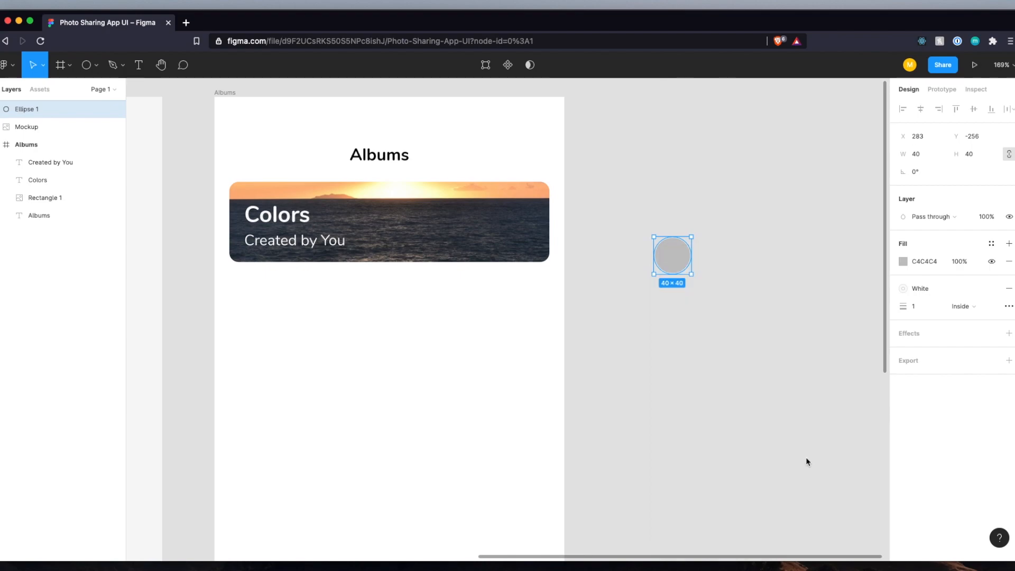
pyautogui.hscroll(5, 582, 350)
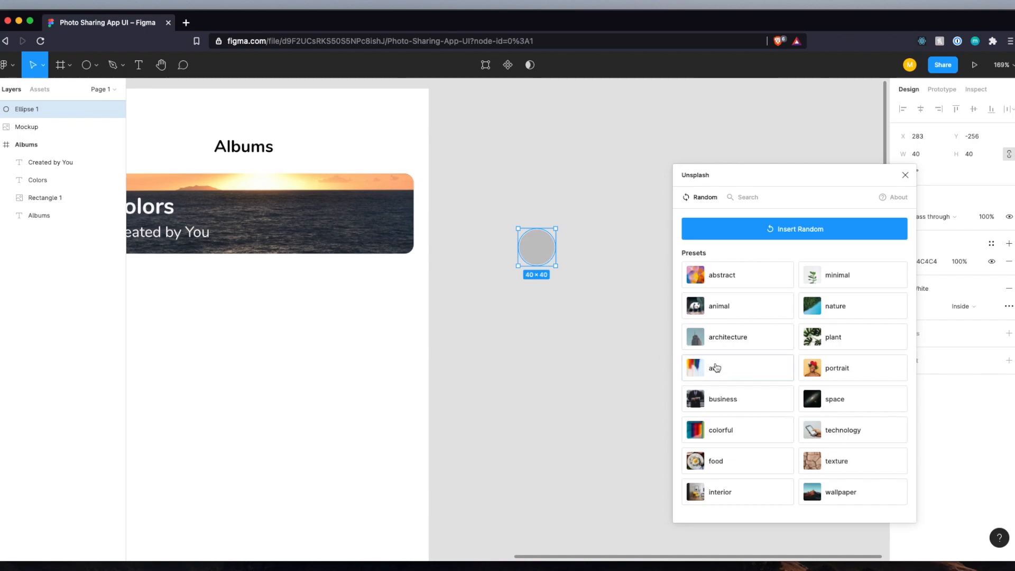
pyautogui.click(837, 377)
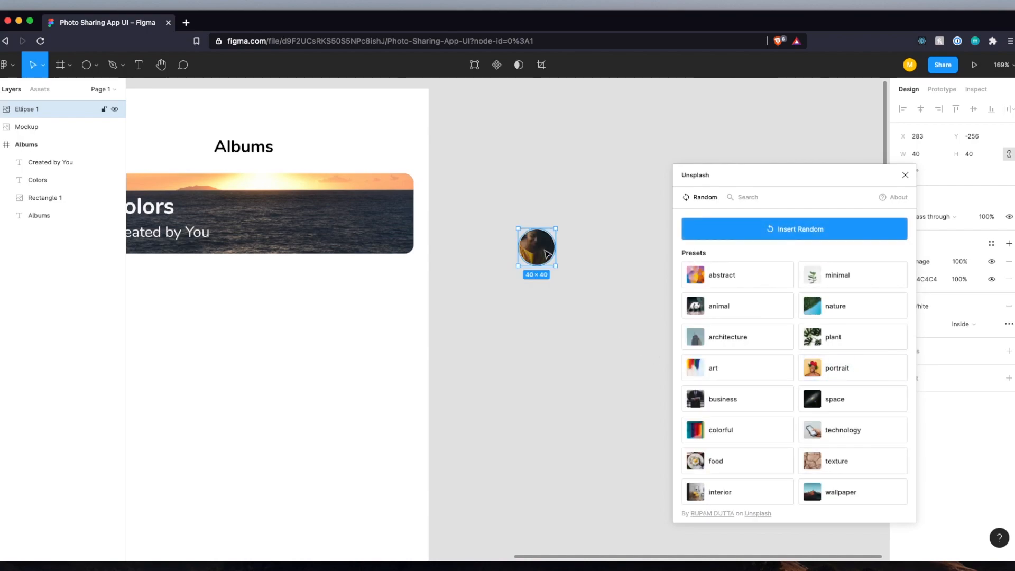
pyautogui.click(584, 267)
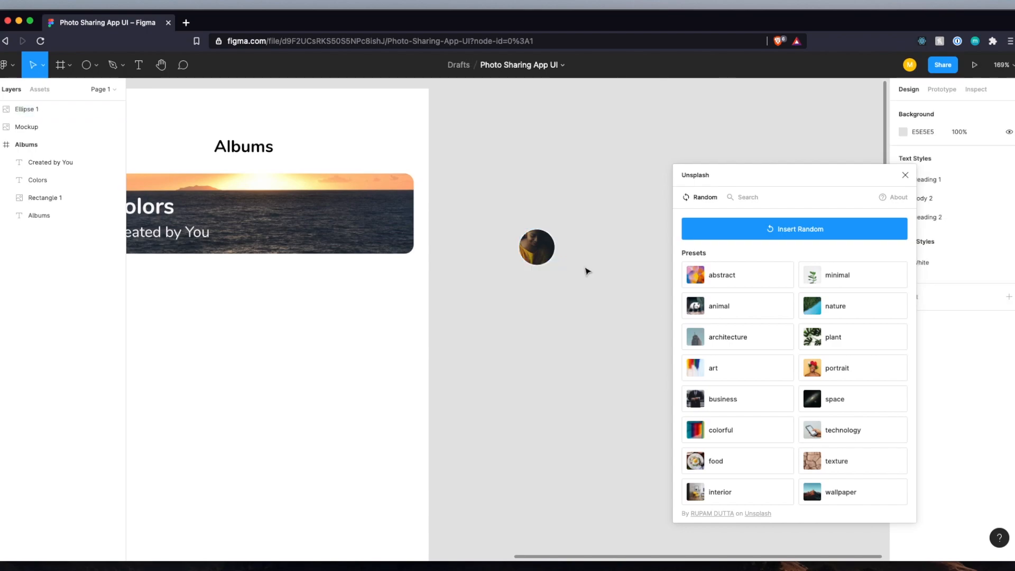
# Duplicate the photo circle just beside the original and fill the copy with a different Unsplash portrait.
pyautogui.keyDown('alt'); pyautogui.moveTo(548, 243); pyautogui.dragTo(585, 247); pyautogui.keyUp('alt')
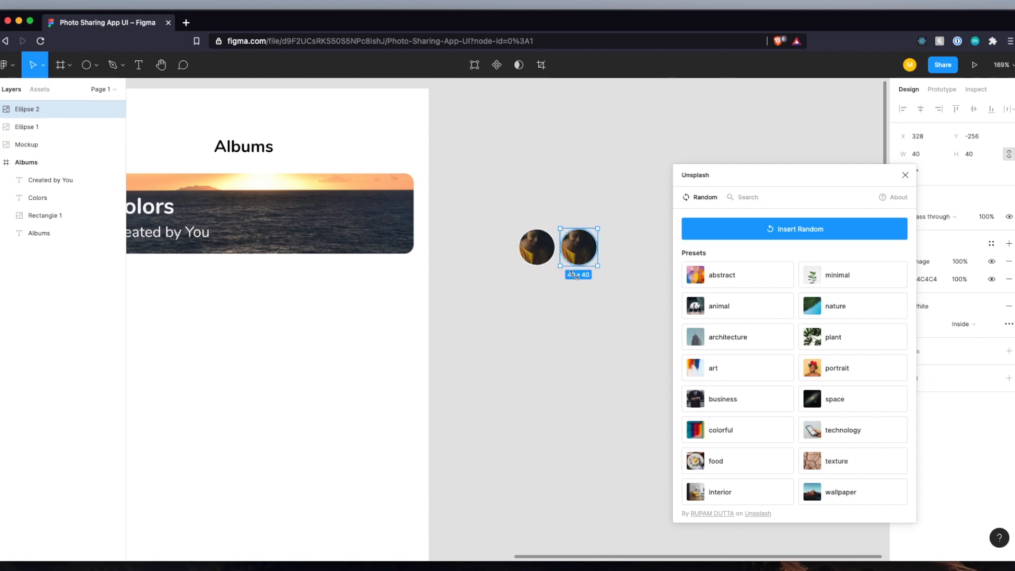
pyautogui.moveTo(582, 257); pyautogui.dragTo(544, 314)
pyautogui.press('super+z')
pyautogui.click(832, 377)
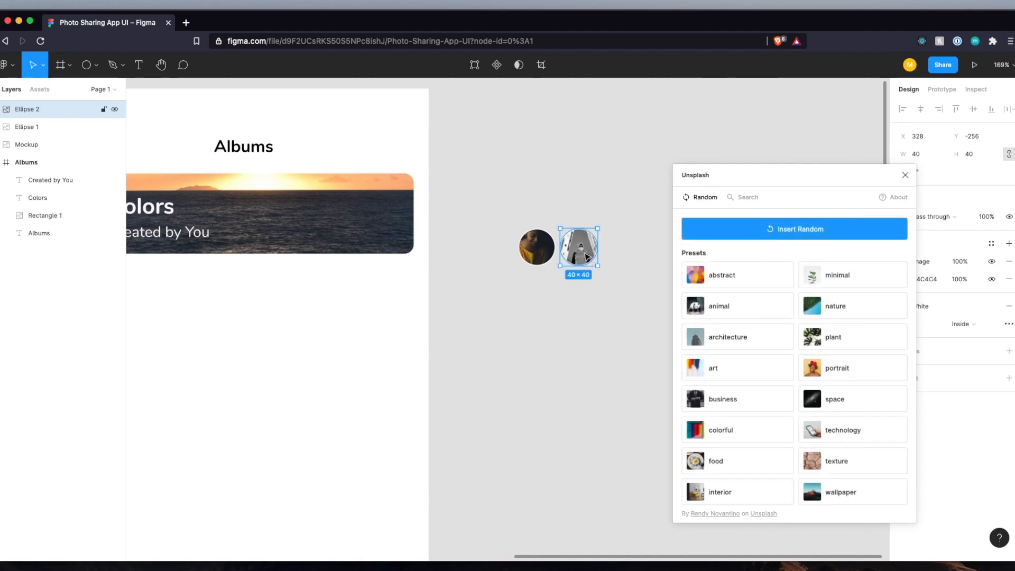
# Add a third circle to the row and a fourth below it by duplication, filling each with a new Unsplash portrait.
pyautogui.moveTo(585, 256); pyautogui.dragTo(629, 256)
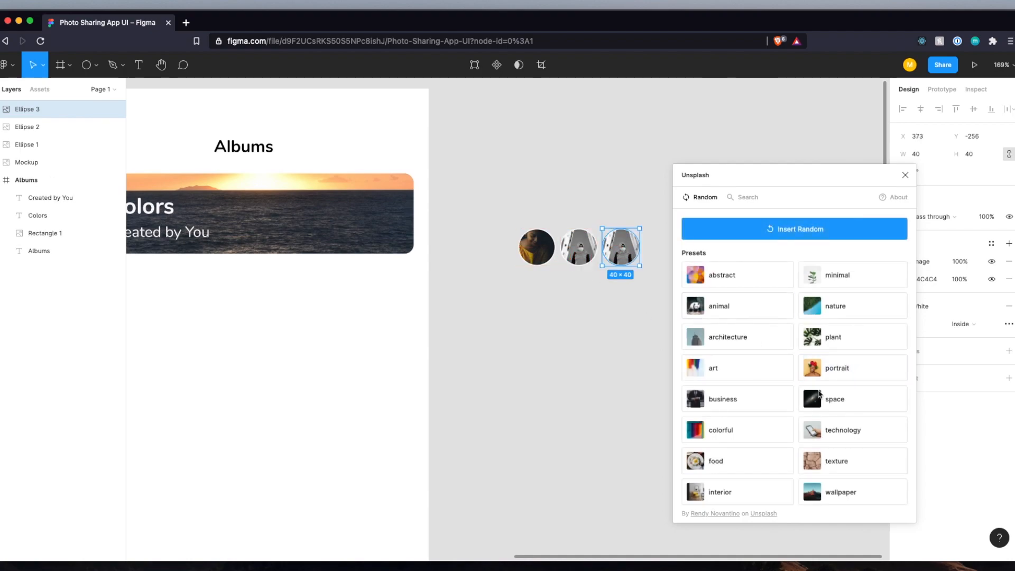
pyautogui.click(836, 380)
pyautogui.hscroll(3, 556, 317)
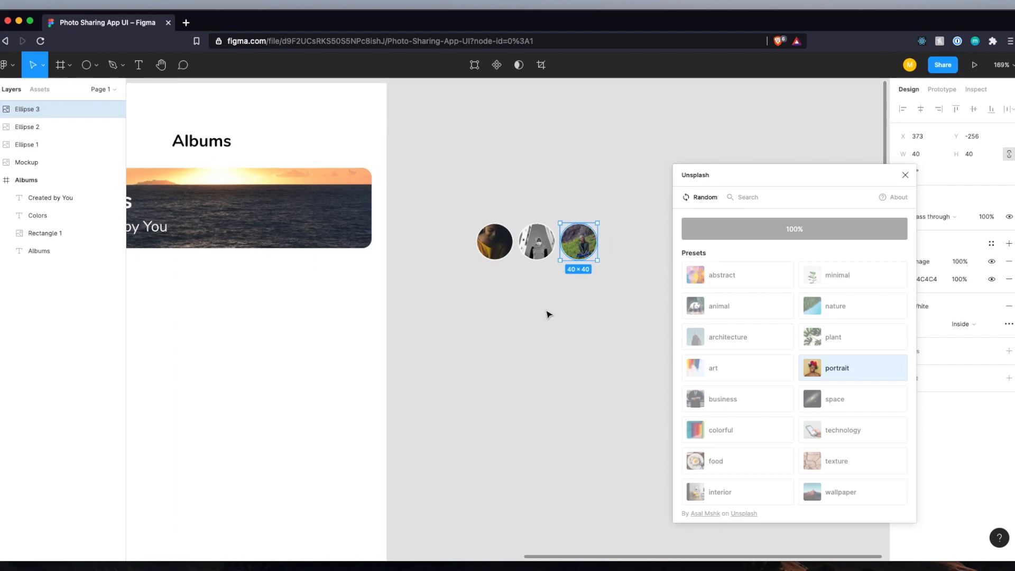
pyautogui.moveTo(550, 302); pyautogui.dragTo(549, 306)
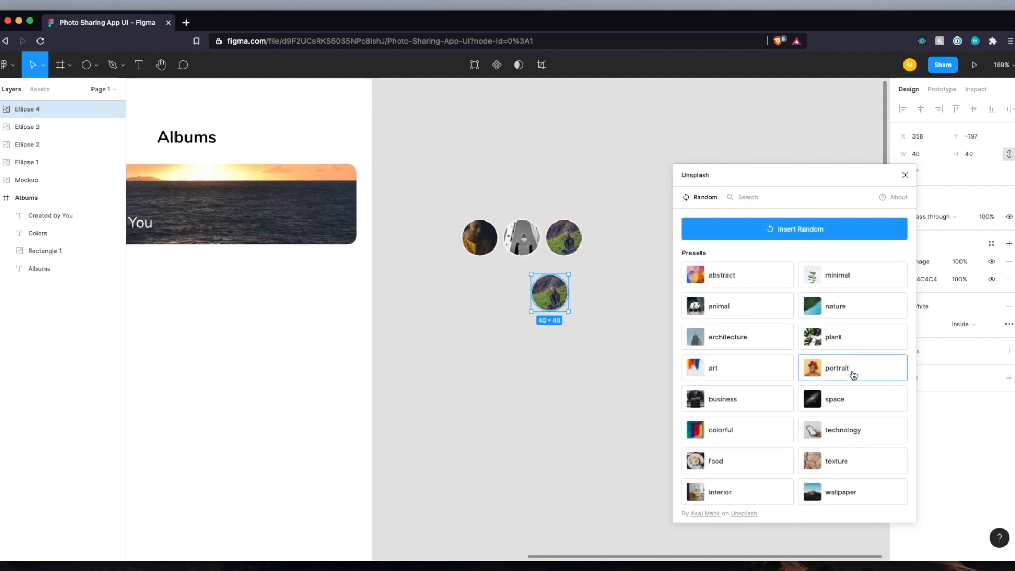
pyautogui.click(846, 370)
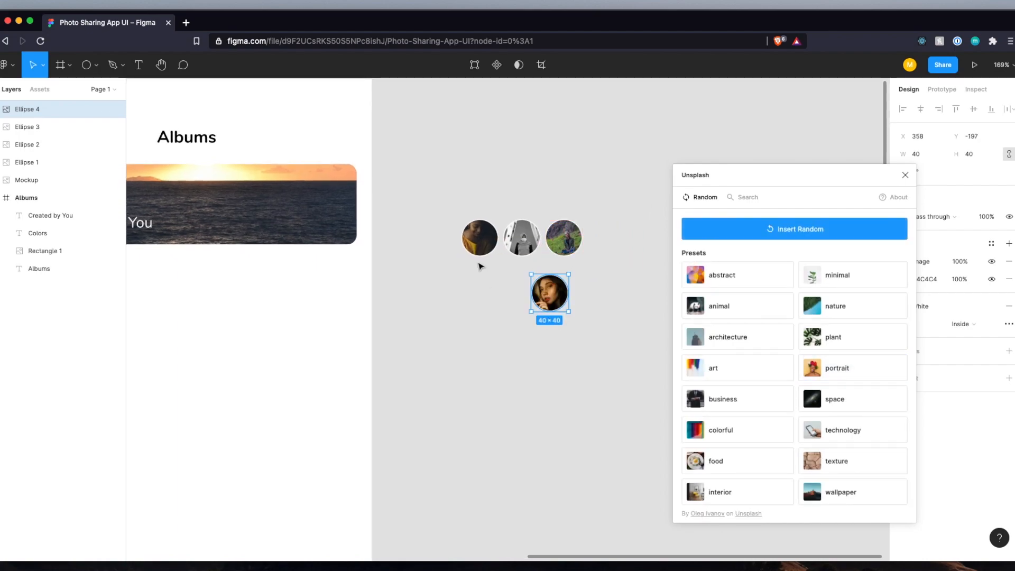
pyautogui.scroll(3, 492, 277)
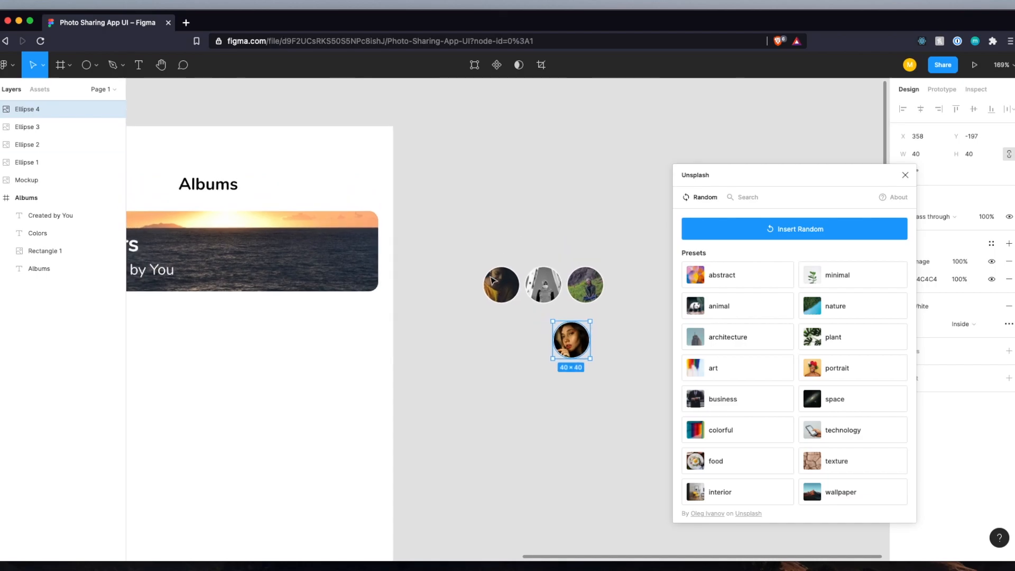
# Check the overlapping avatars in the reference prototype, and move the first two circles down level with the fourth, the second overlapping the first.
pyautogui.click(796, 567)
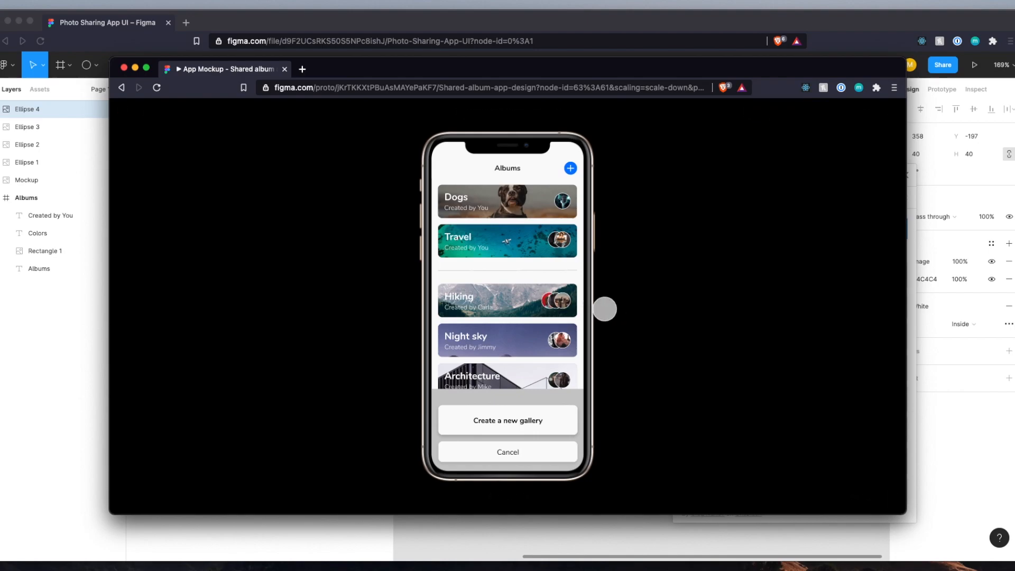
pyautogui.press('super+m')
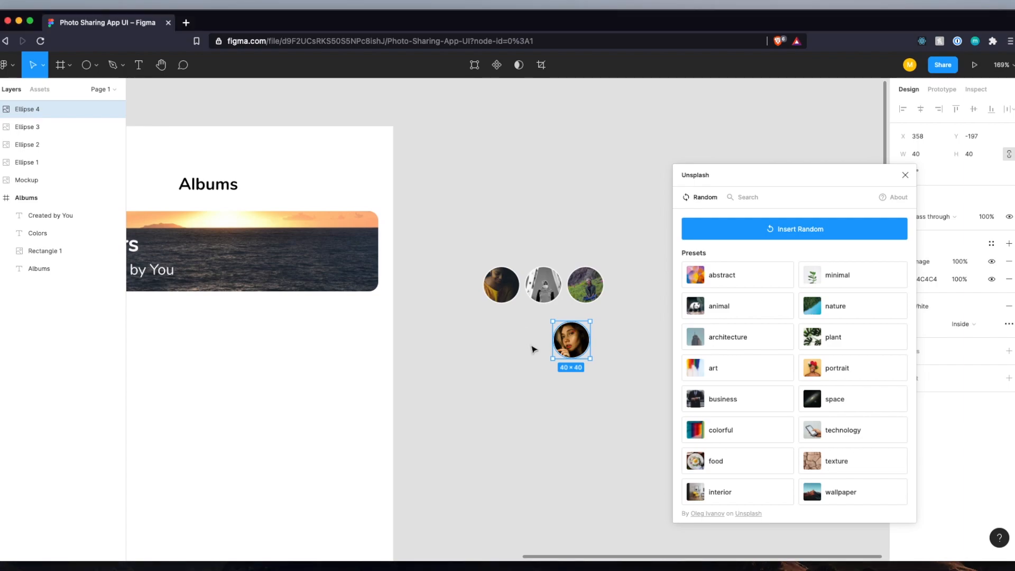
pyautogui.click(531, 347)
pyautogui.scroll(1, 523, 333)
pyautogui.scroll(1, 523, 336)
pyautogui.click(480, 340)
pyautogui.moveTo(480, 340); pyautogui.dragTo(482, 394)
pyautogui.moveTo(521, 335); pyautogui.dragTo(492, 390)
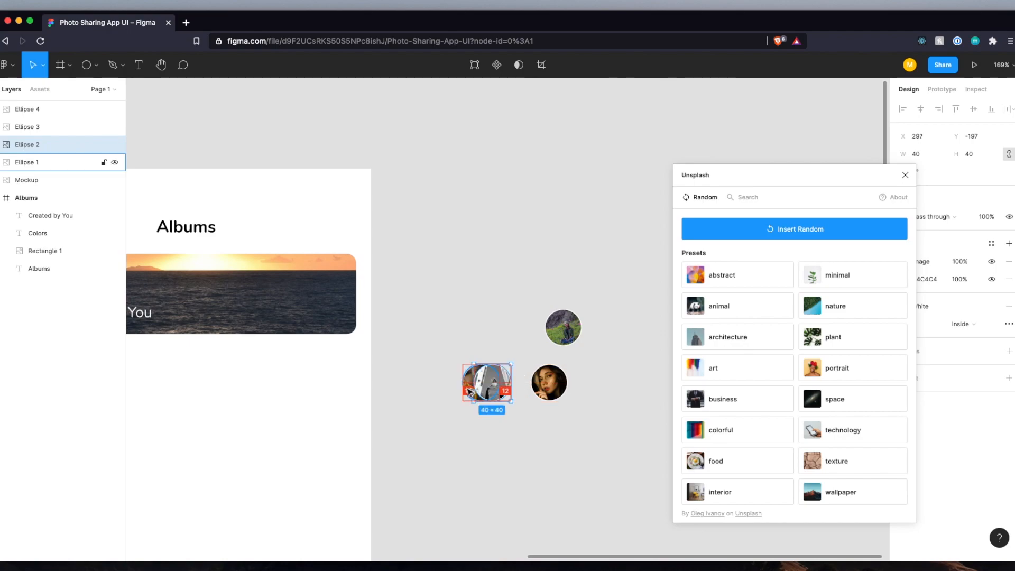
# Nudge the second circle 4 px to the right, to X 301, to reduce its overlap with the first.
pyautogui.scroll(6, 477, 392)
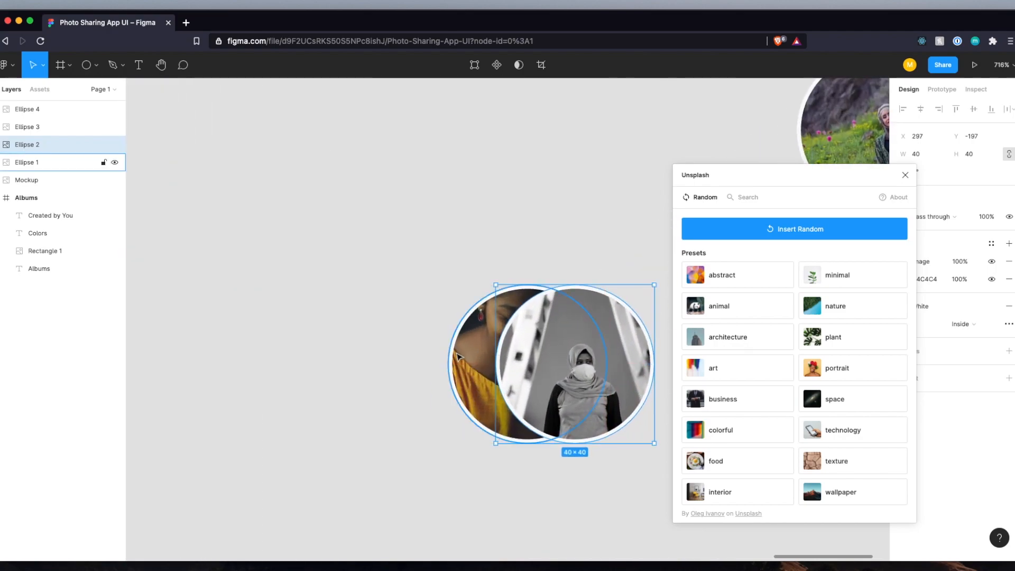
pyautogui.press('alt')
pyautogui.press('Right')
pyautogui.press('Right')
pyautogui.press('Right')
pyautogui.press('Right')
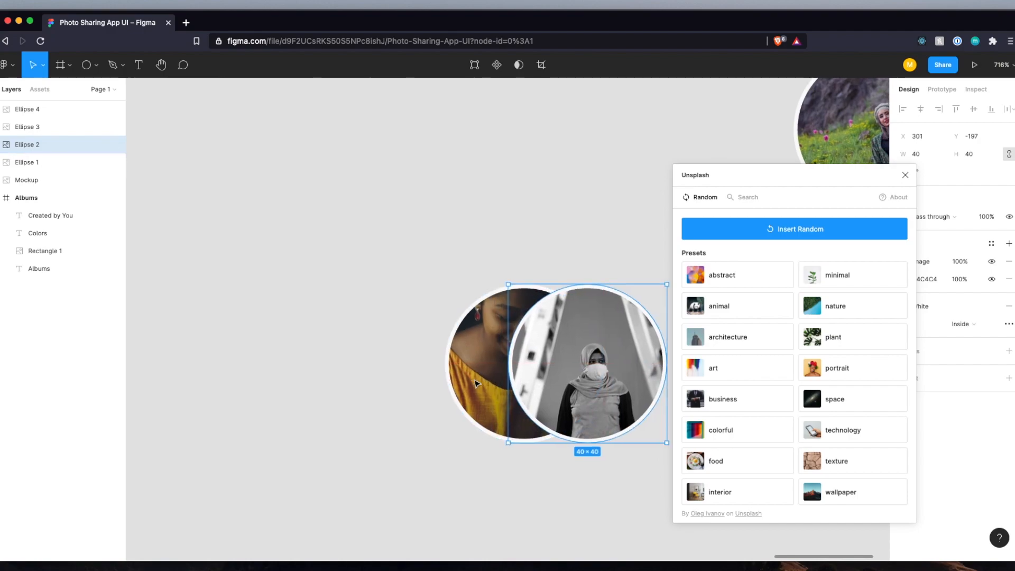
# Move the fourth circle over the second so it overlaps by about the same amount as the first two.
pyautogui.scroll(-5, 492, 378)
pyautogui.moveTo(565, 387); pyautogui.dragTo(463, 386)
pyautogui.press('alt')
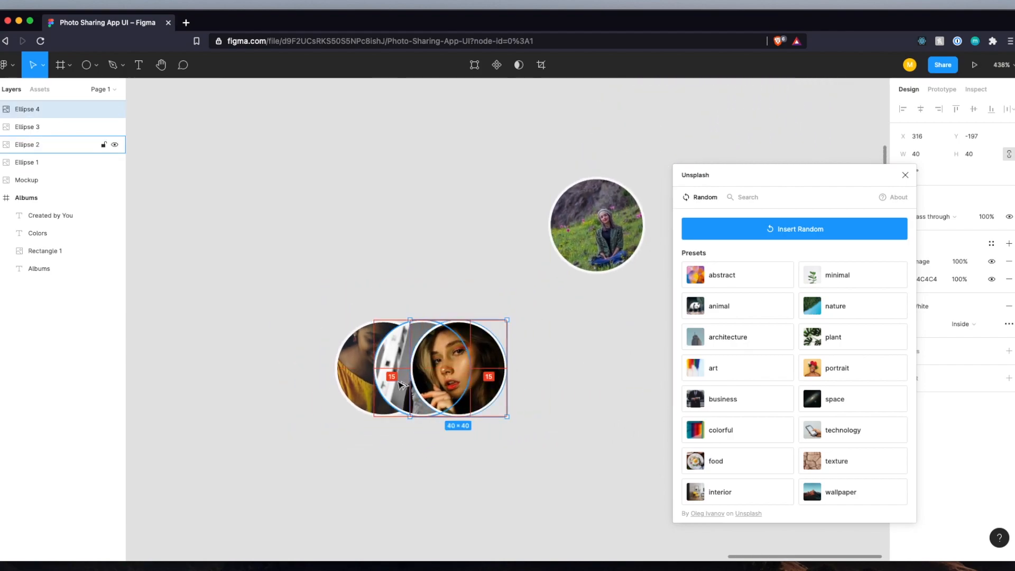
# Delete the leftover third circle above the overlapping avatars.
pyautogui.click(410, 497)
pyautogui.scroll(-5, 410, 496)
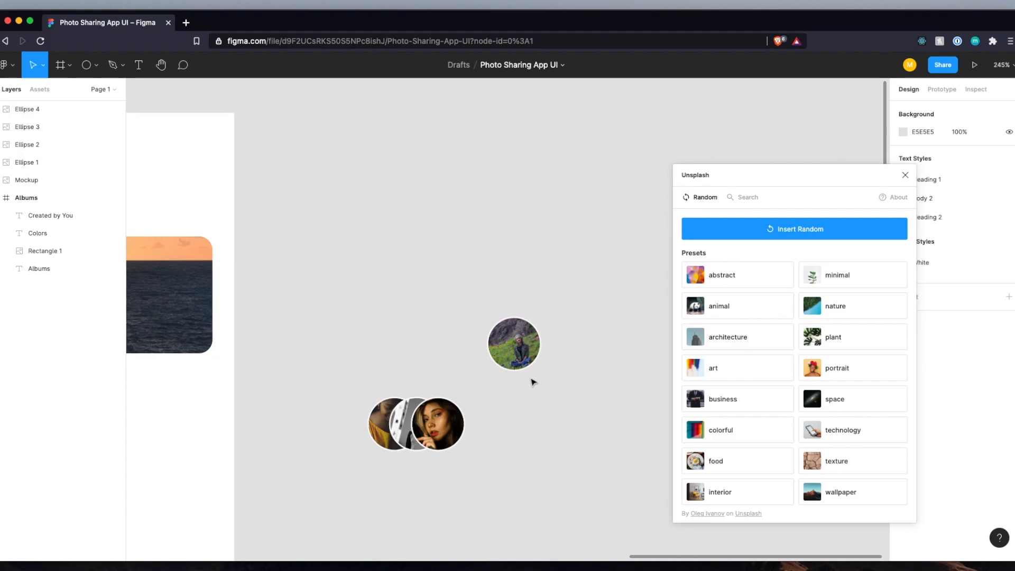
pyautogui.click(520, 353)
pyautogui.press('Delete')
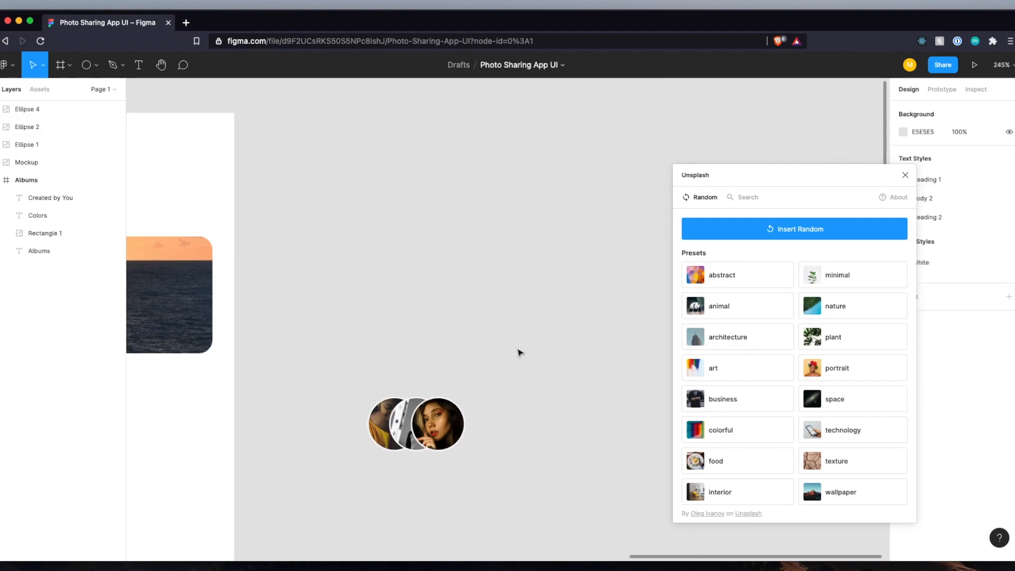
# Move all three overlapping avatar circles together onto the right part of the "Colors" album card.
pyautogui.scroll(-4, 520, 352)
pyautogui.moveTo(537, 345); pyautogui.dragTo(612, 396)
pyautogui.moveTo(563, 375); pyautogui.dragTo(396, 297)
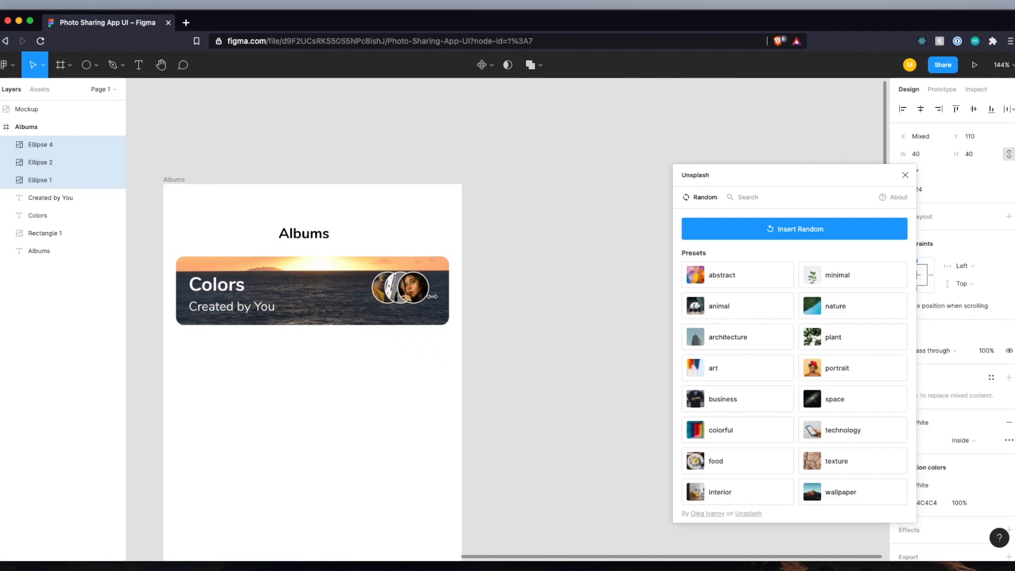
# Nudge the avatar circles right until they are 16 px from the card's right edge.
pyautogui.press('alt')
pyautogui.press('Right')
pyautogui.press('Right')
pyautogui.press('Right')
pyautogui.press('Right')
pyautogui.press('Right')
pyautogui.press('Right')
pyautogui.press('Right')
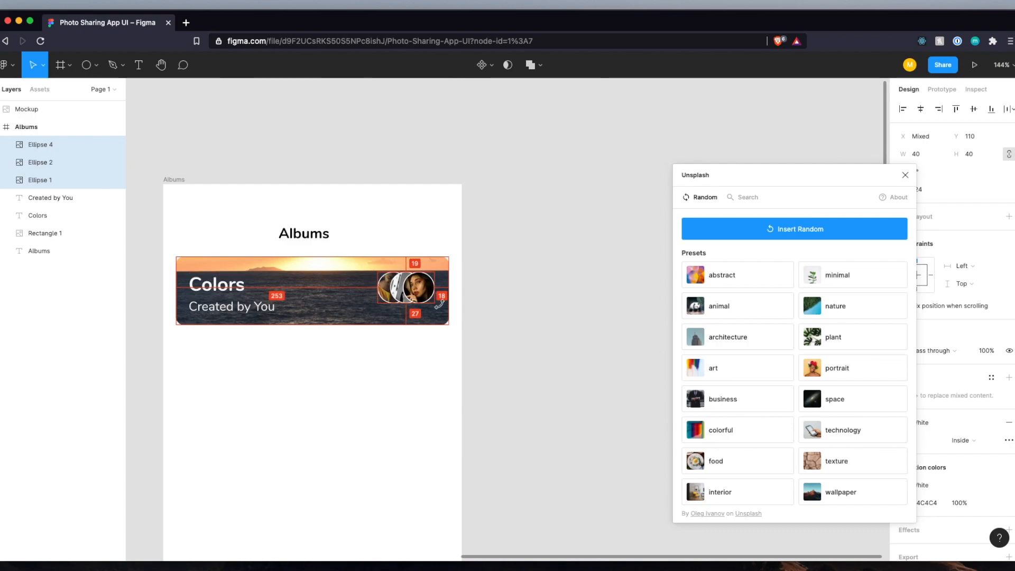
pyautogui.press('Right')
pyautogui.press('Right')
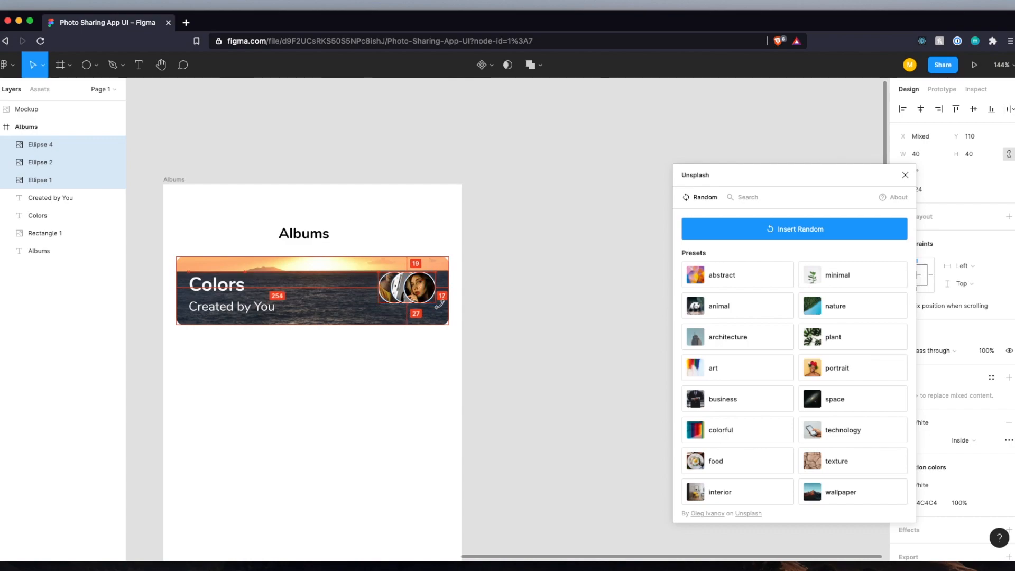
# Nudge the avatar circles down to Y 114 to center them vertically on the card.
pyautogui.press('Down')
pyautogui.press('Down')
pyautogui.press('Down')
pyautogui.press('Down')
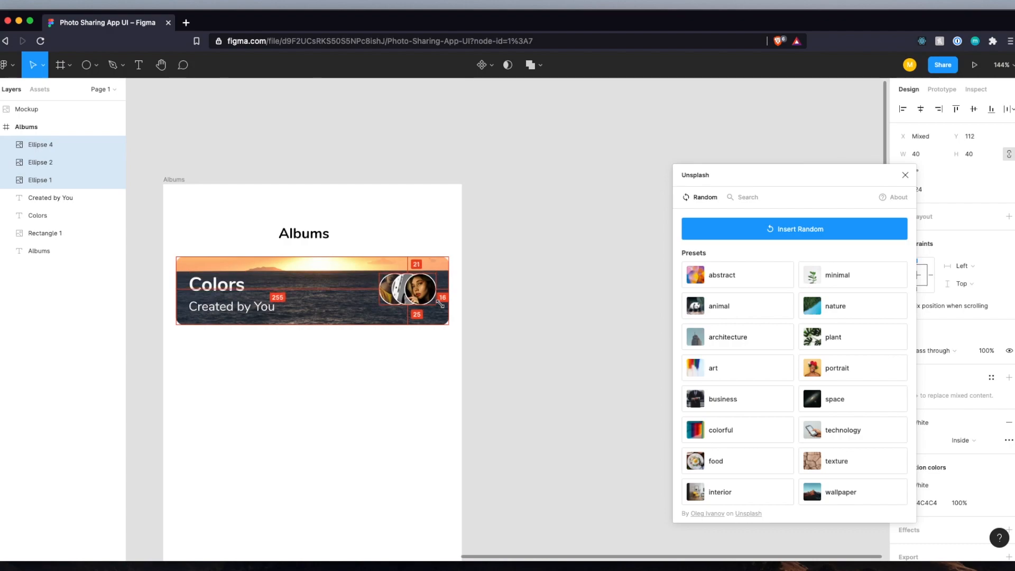
pyautogui.moveTo(415, 299); pyautogui.dragTo(415, 295)
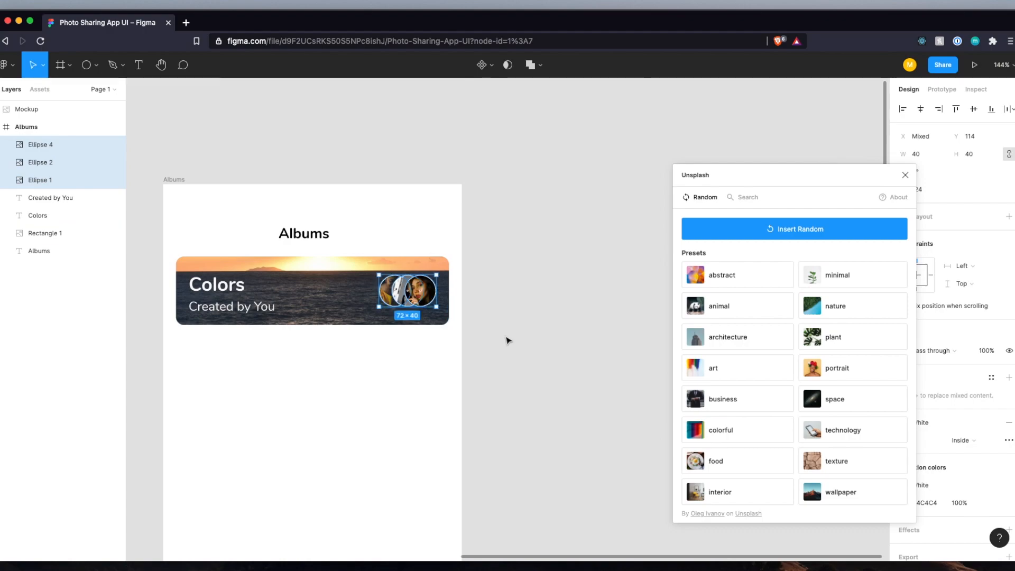
# Deselect the avatars, close the Unsplash plugin, and review the finished "Colors" card in the Albums frame.
pyautogui.click(508, 338)
pyautogui.scroll(-5, 508, 338)
pyautogui.click(905, 175)
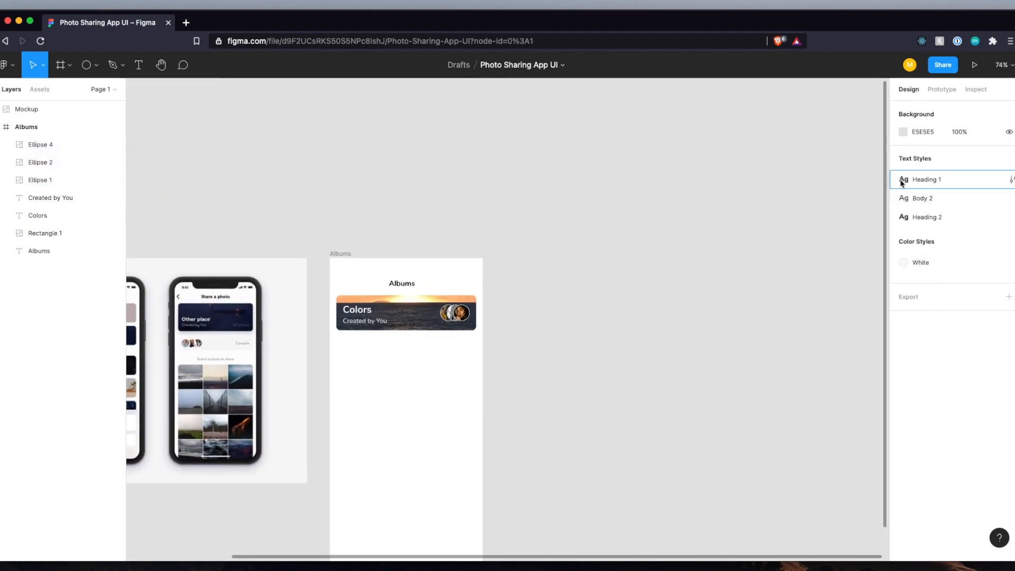
pyautogui.scroll(2, 431, 403)
pyautogui.scroll(4, 433, 309)
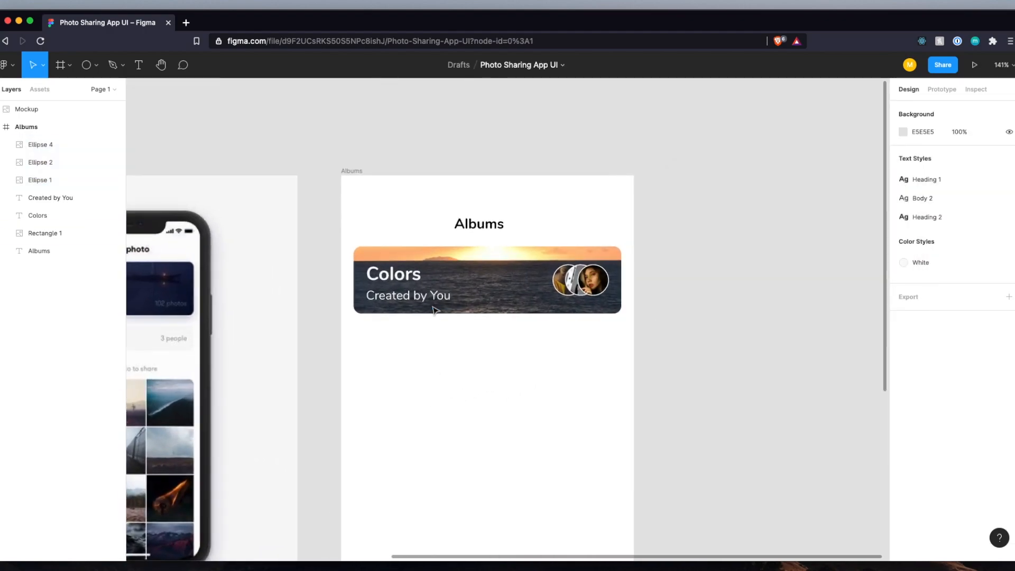
pyautogui.scroll(1, 433, 309)
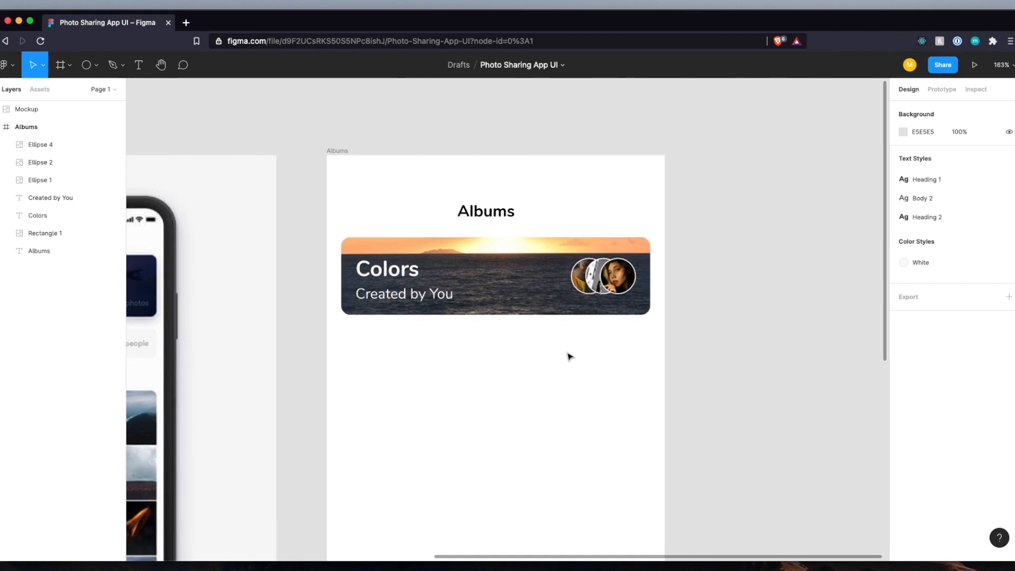
# Group the "Colors" card's photo rectangle, both text layers and the three avatar circles into one group.
pyautogui.moveTo(645, 353); pyautogui.dragTo(342, 229)
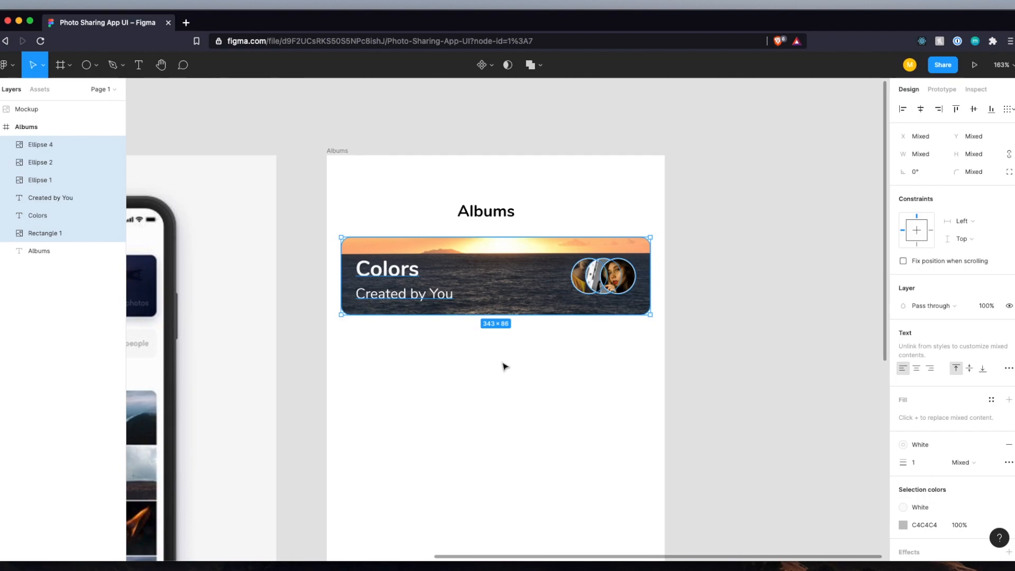
pyautogui.press('super+g')
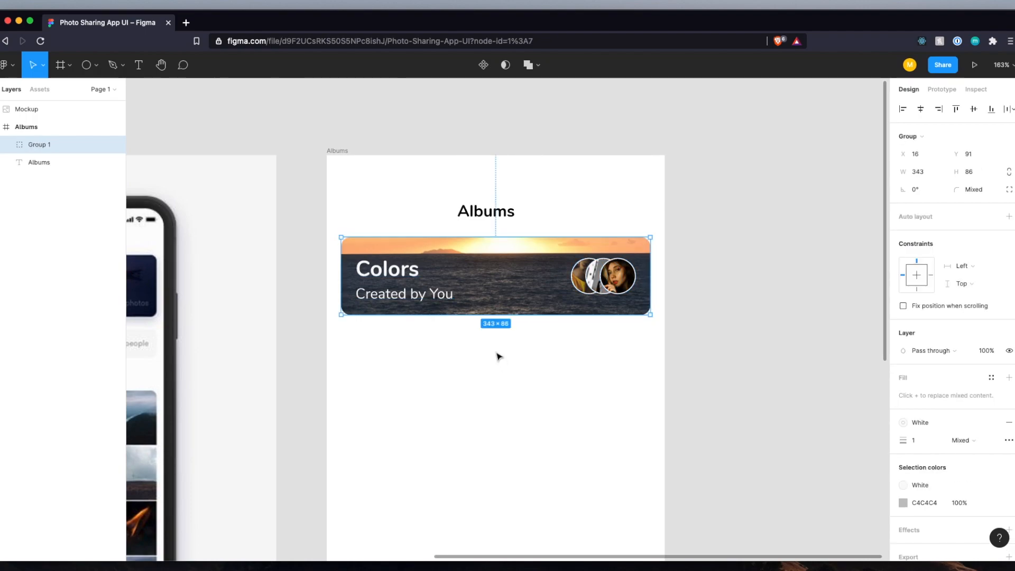
pyautogui.press('super+shift+g')
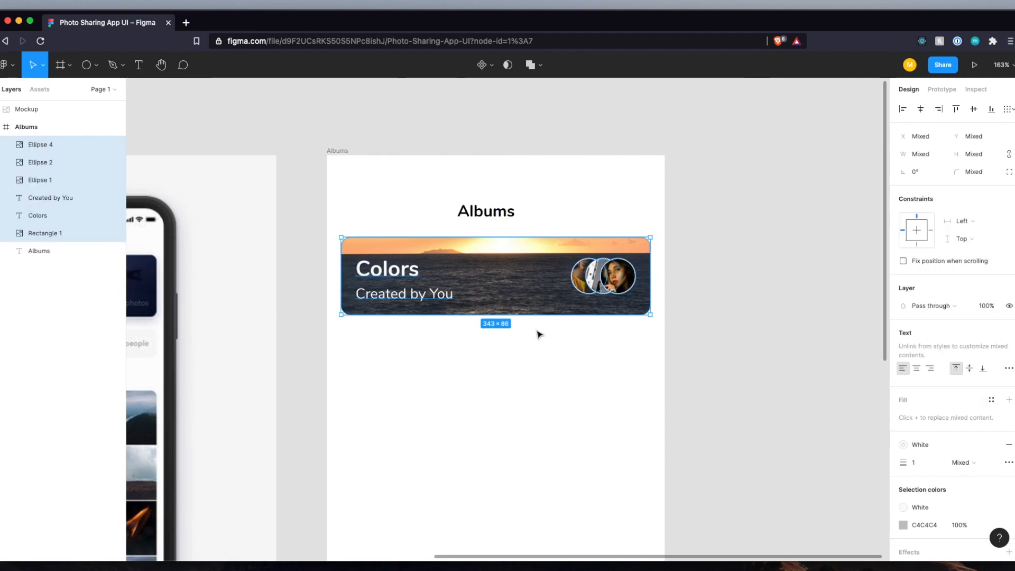
pyautogui.rightClick(516, 290)
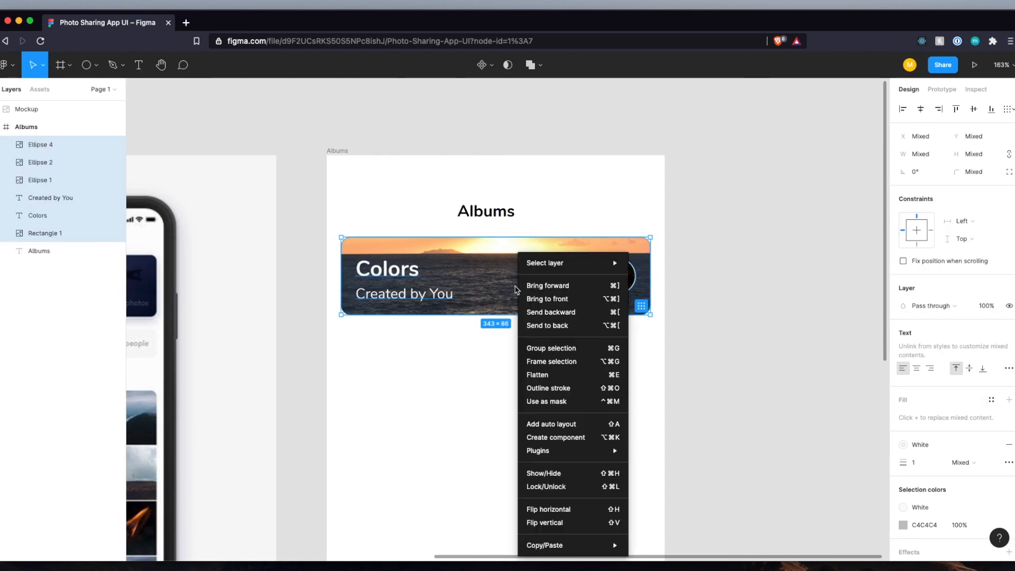
pyautogui.click(555, 352)
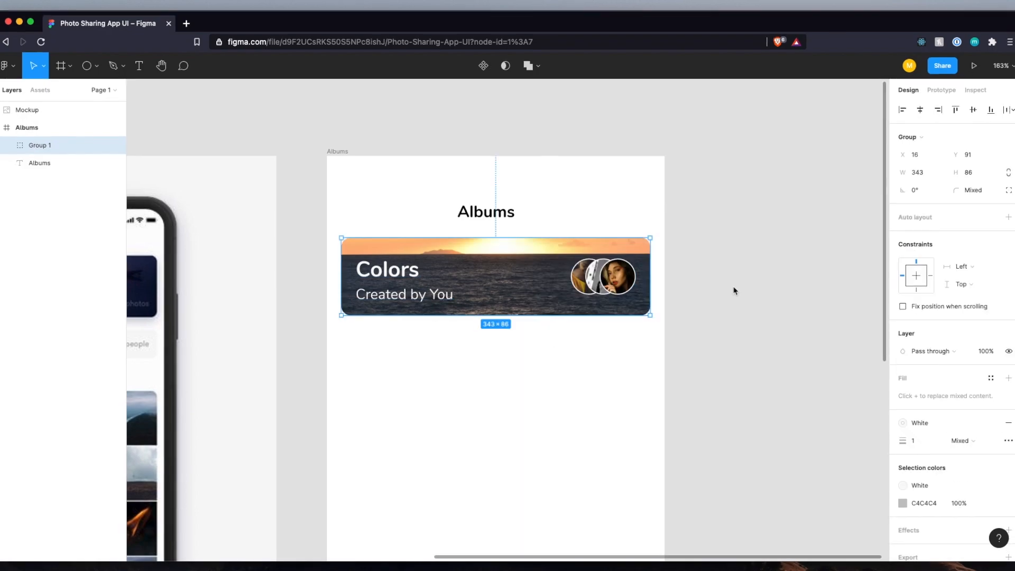
# Rename the card's group to "Image Card".
pyautogui.doubleClick(36, 148)
pyautogui.press('BackSpace')
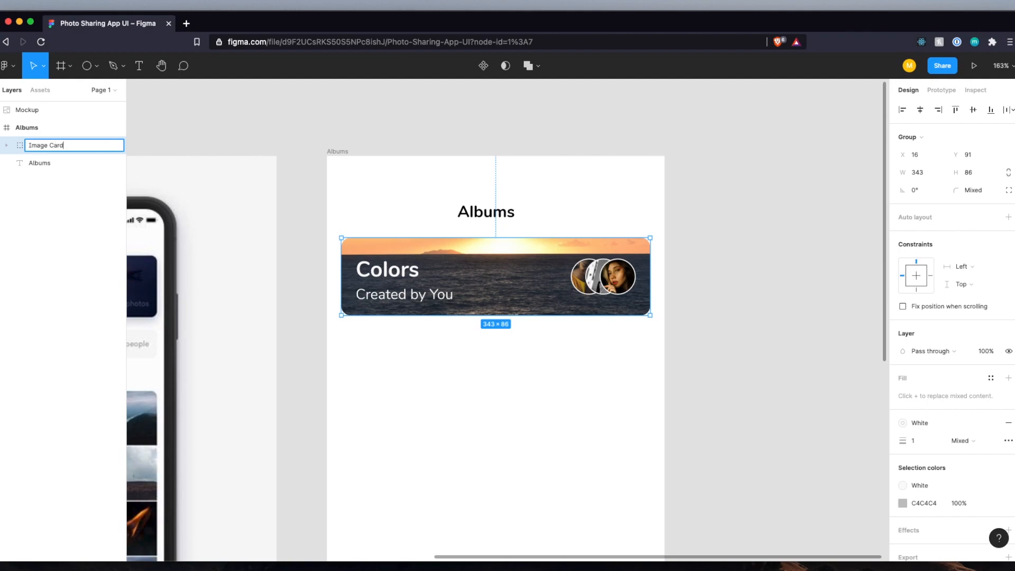
pyautogui.press('Return')
# Duplicate the Image Card directly below the original, placing the copy at Y 193.
pyautogui.scroll(-5, 565, 435)
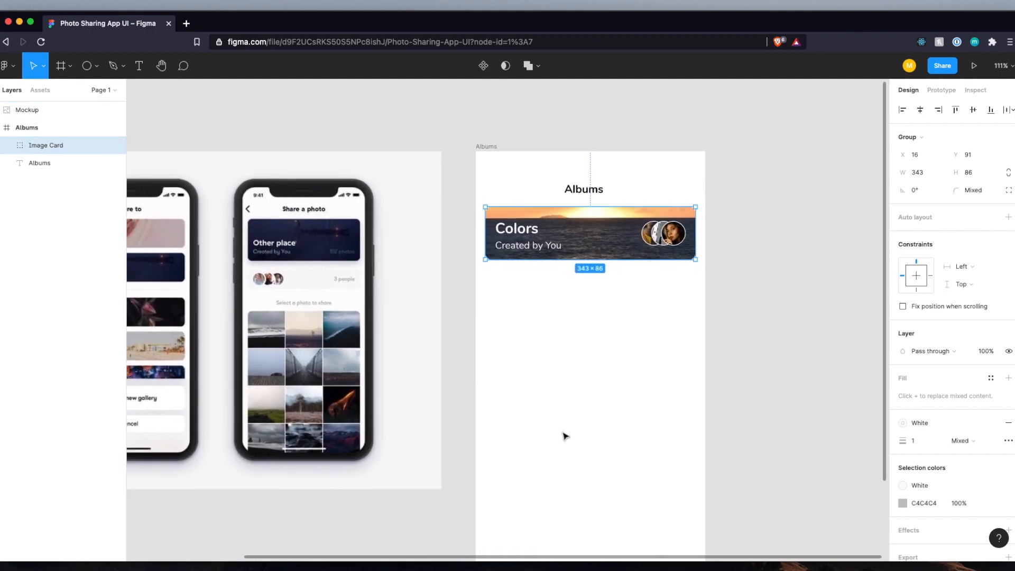
pyautogui.press('alt')
pyautogui.moveTo(595, 244); pyautogui.dragTo(597, 305)
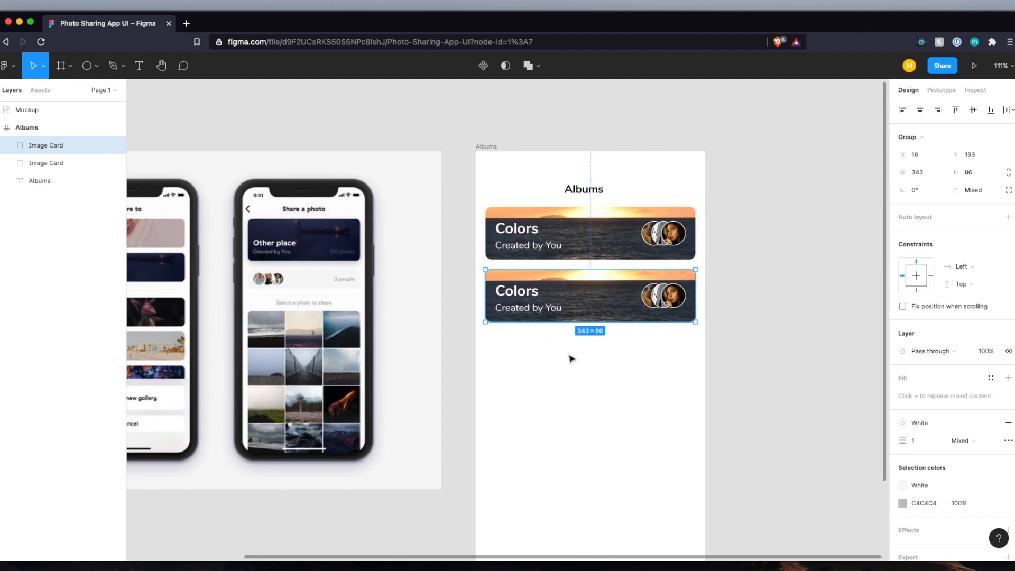
# Examine how the mockup's "Share to" screen separates the user's own albums from the albums created by others.
pyautogui.scroll(-2, 579, 260)
pyautogui.hscroll(-2, 578, 255)
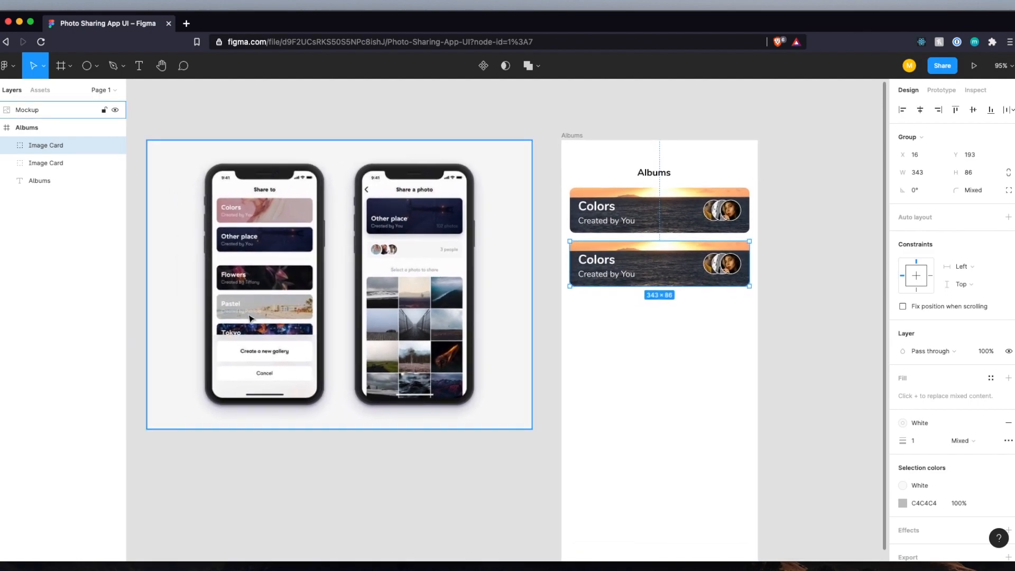
pyautogui.hscroll(2, 714, 350)
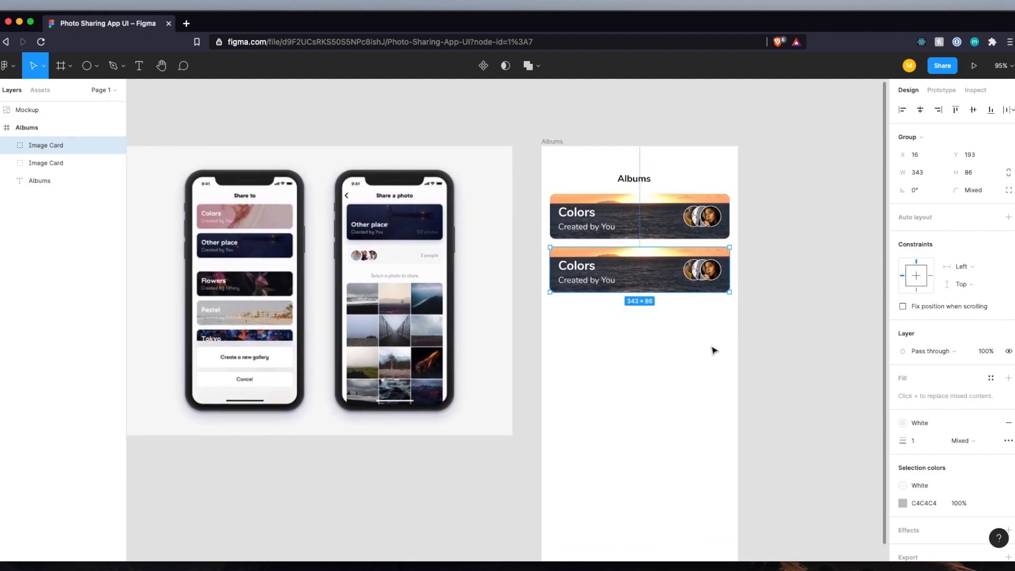
pyautogui.hscroll(3, 769, 333)
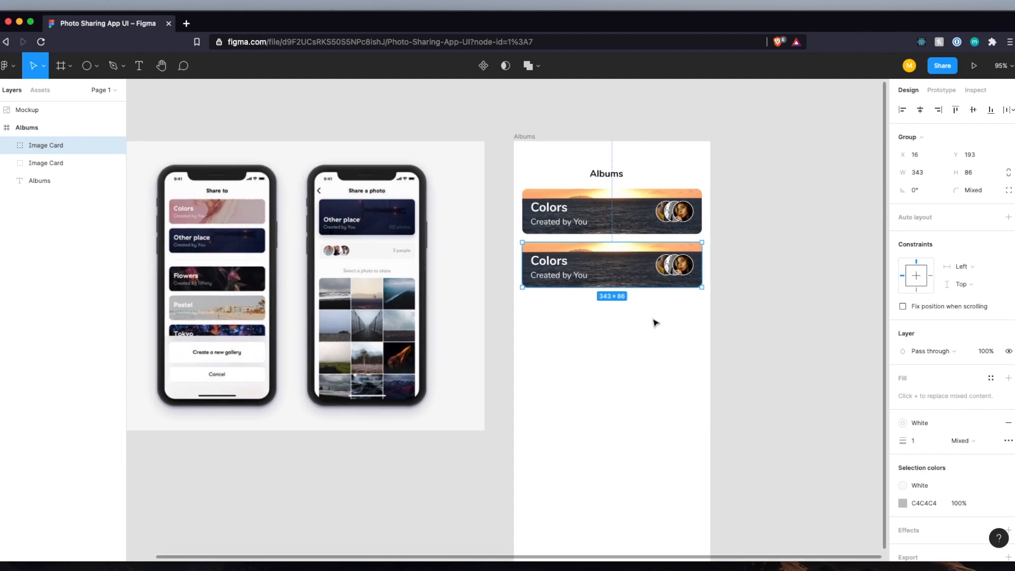
pyautogui.scroll(5, 182, 263)
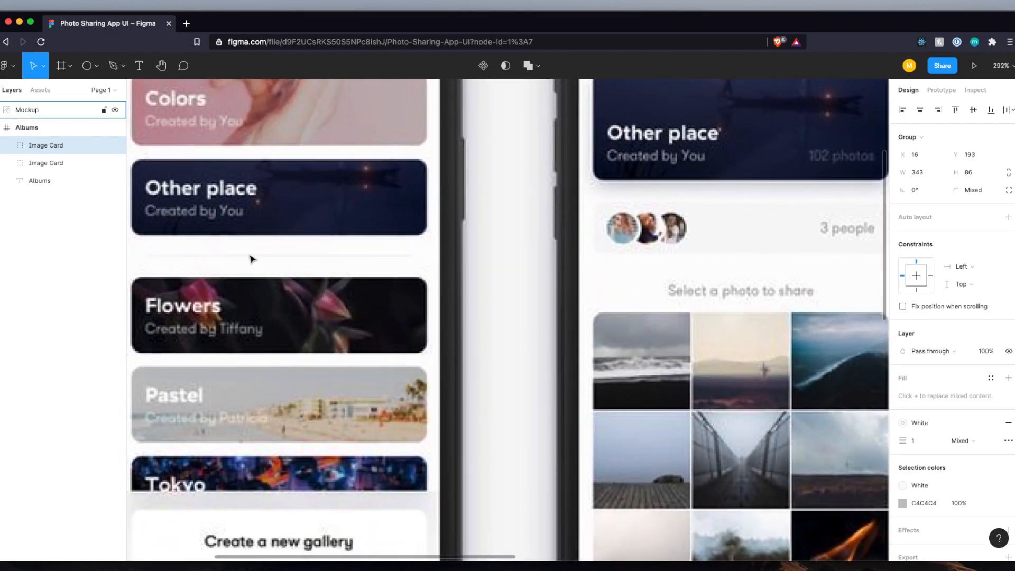
pyautogui.scroll(-5, 352, 263)
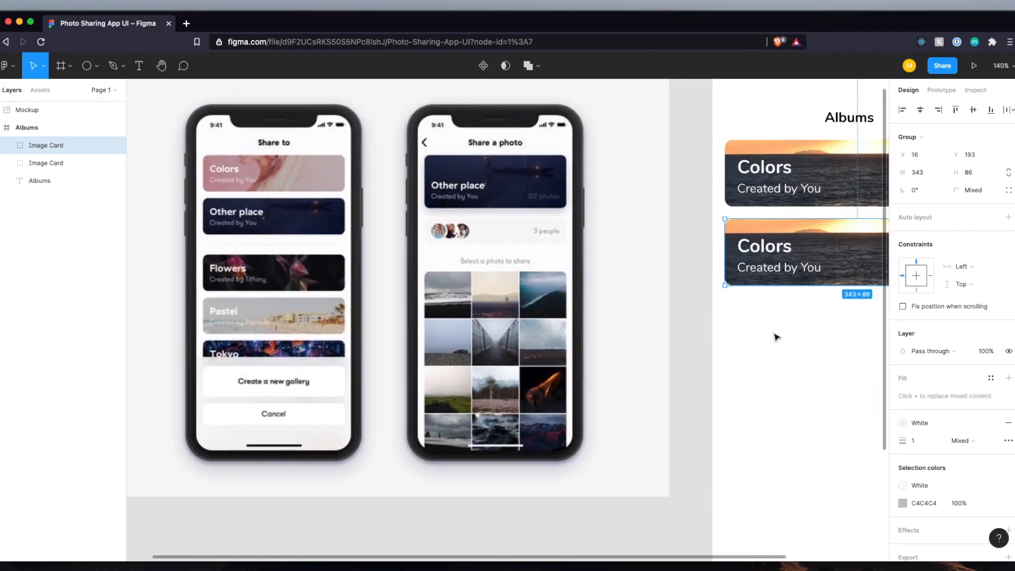
pyautogui.scroll(4, 776, 337)
pyautogui.scroll(-4, 773, 338)
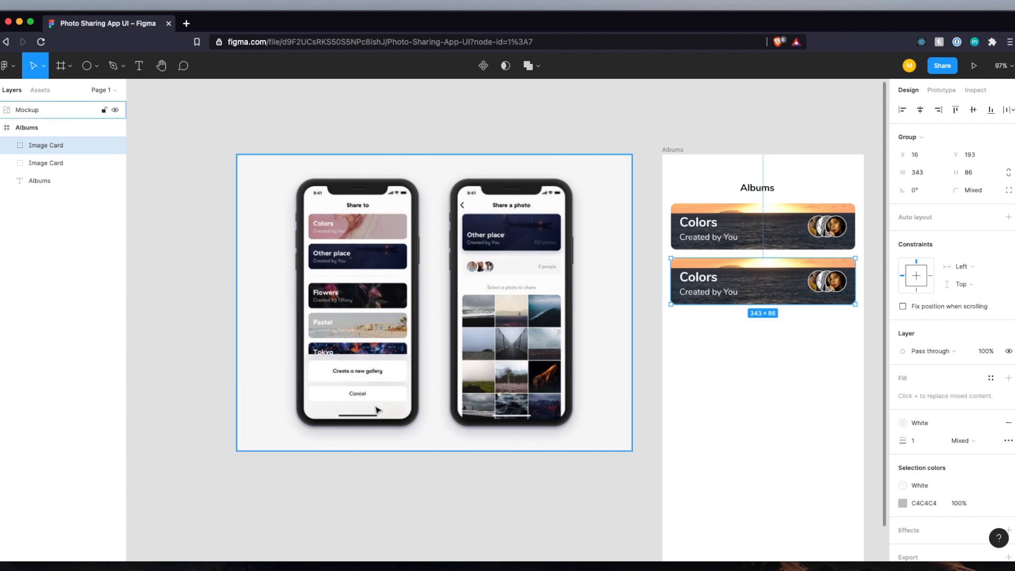
pyautogui.hscroll(4, 732, 385)
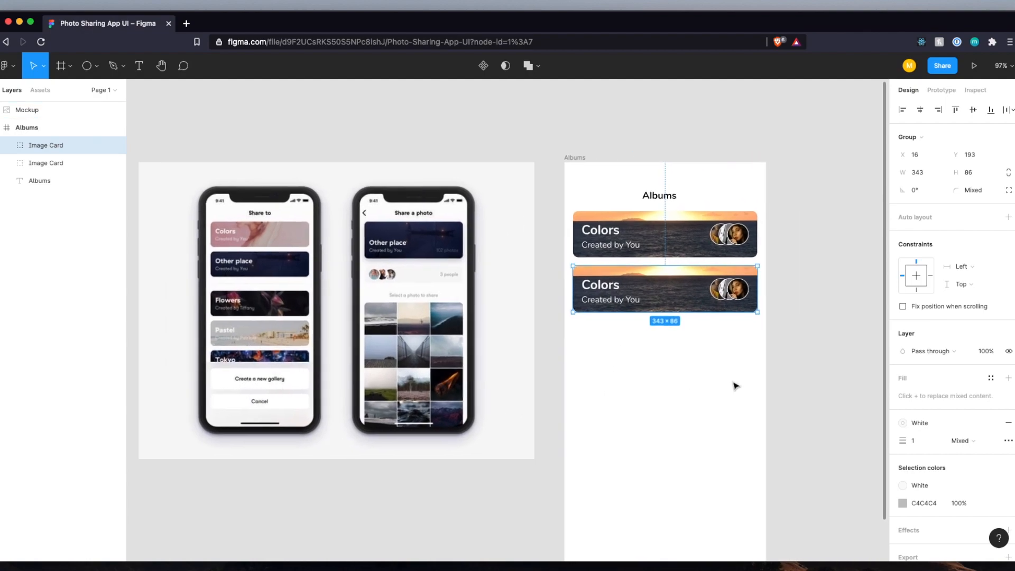
pyautogui.hscroll(2, 678, 365)
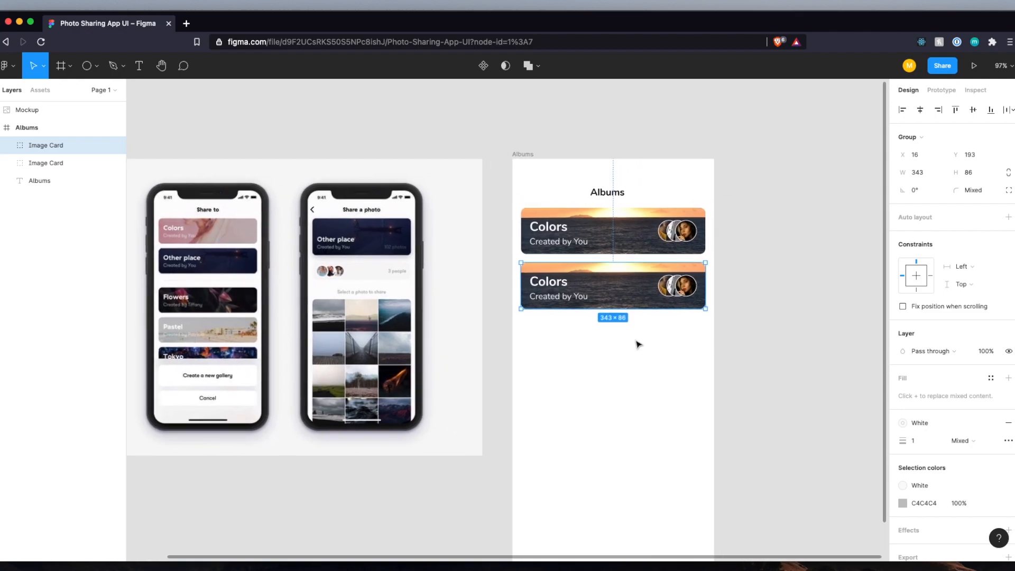
# Draw a horizontal divider line about 329 px wide beneath the second album card.
pyautogui.scroll(5, 637, 342)
pyautogui.hscroll(2, 636, 342)
pyautogui.click(637, 342)
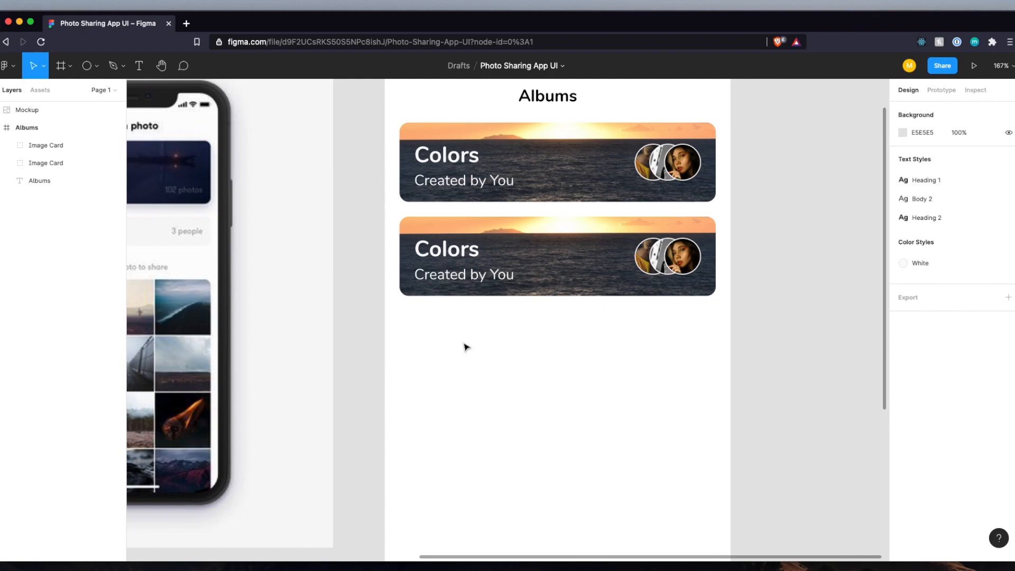
pyautogui.press('l')
pyautogui.click(99, 77)
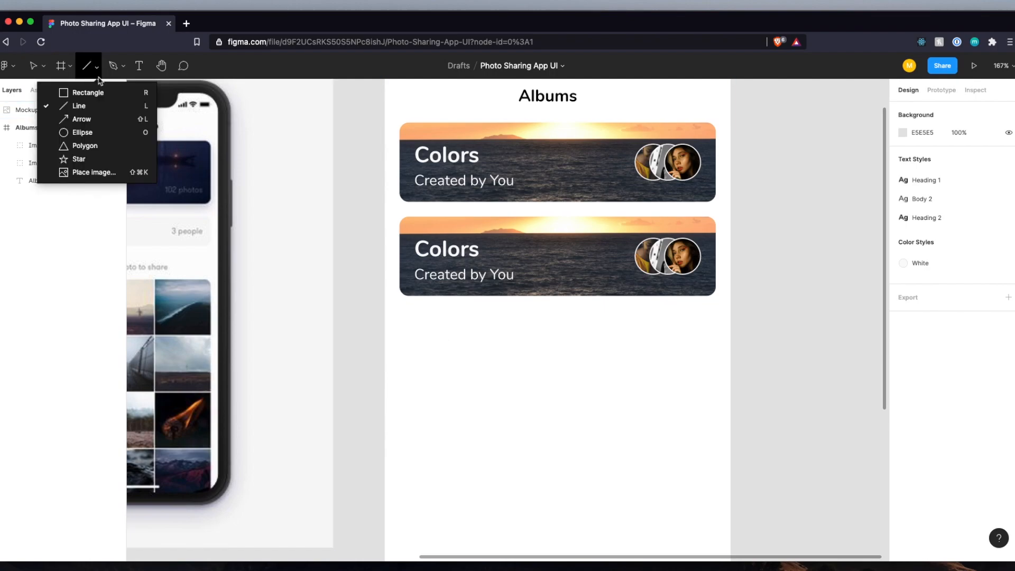
pyautogui.click(80, 106)
pyautogui.moveTo(408, 323)
pyautogui.mouseDown()
pyautogui.moveTo(721, 328)
pyautogui.moveTo(712, 325)
pyautogui.mouseUp()
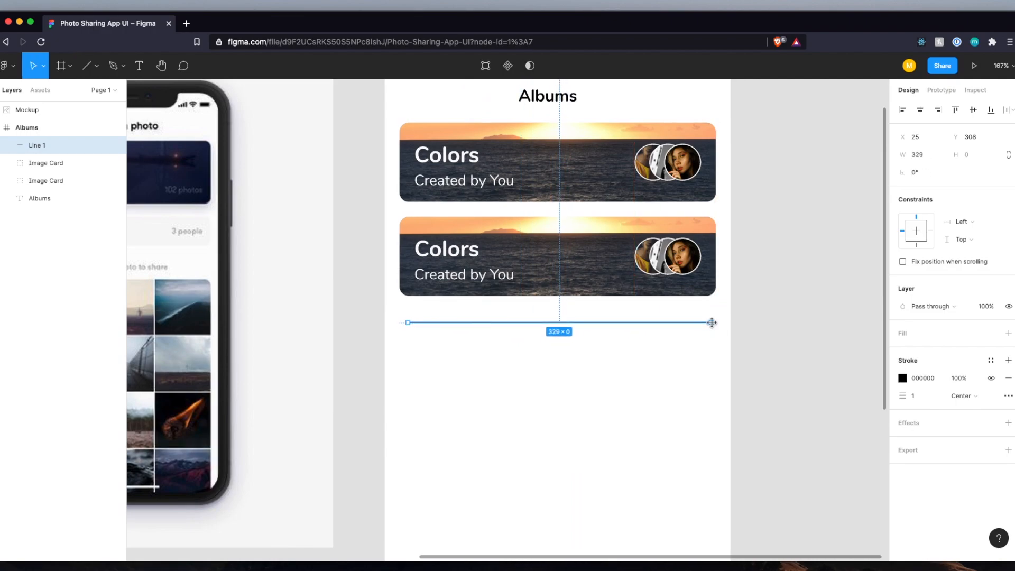
# Nudge the divider line vertically to Y 311, checking its distance from the second album card.
pyautogui.click(917, 173)
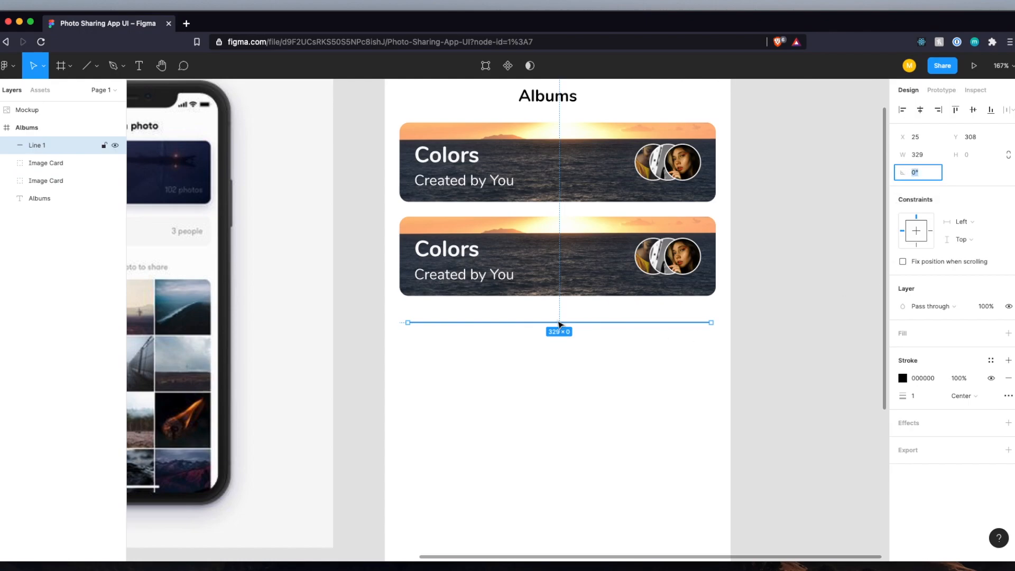
pyautogui.scroll(5, 562, 344)
pyautogui.press('alt')
pyautogui.press('Up')
pyautogui.press('Up')
pyautogui.press('Up')
pyautogui.press('Up')
pyautogui.press('Up')
pyautogui.press('Up')
pyautogui.press('Up')
pyautogui.press('Up')
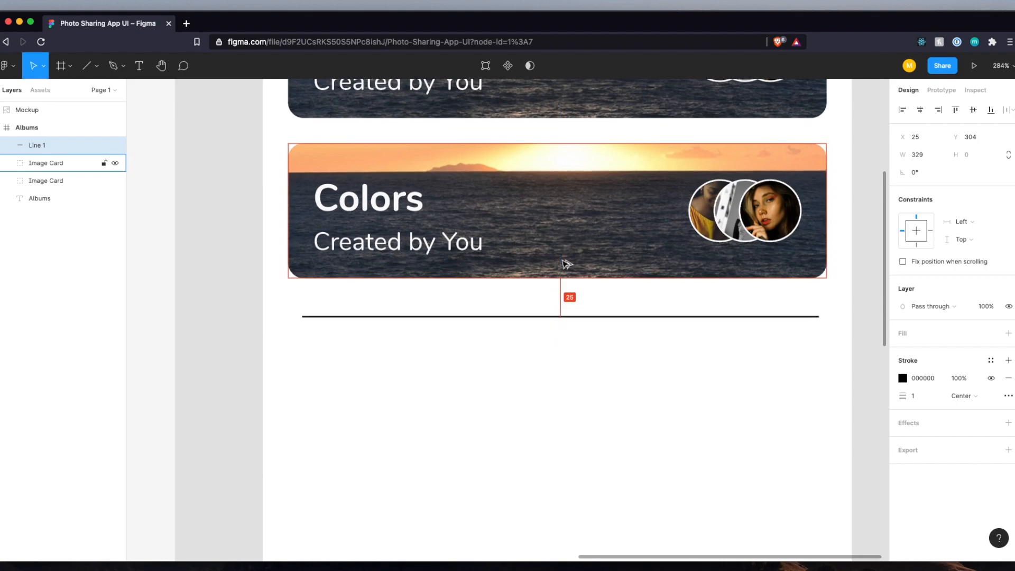
pyautogui.press('Up')
pyautogui.press('Up')
pyautogui.press('Up')
pyautogui.press('Up')
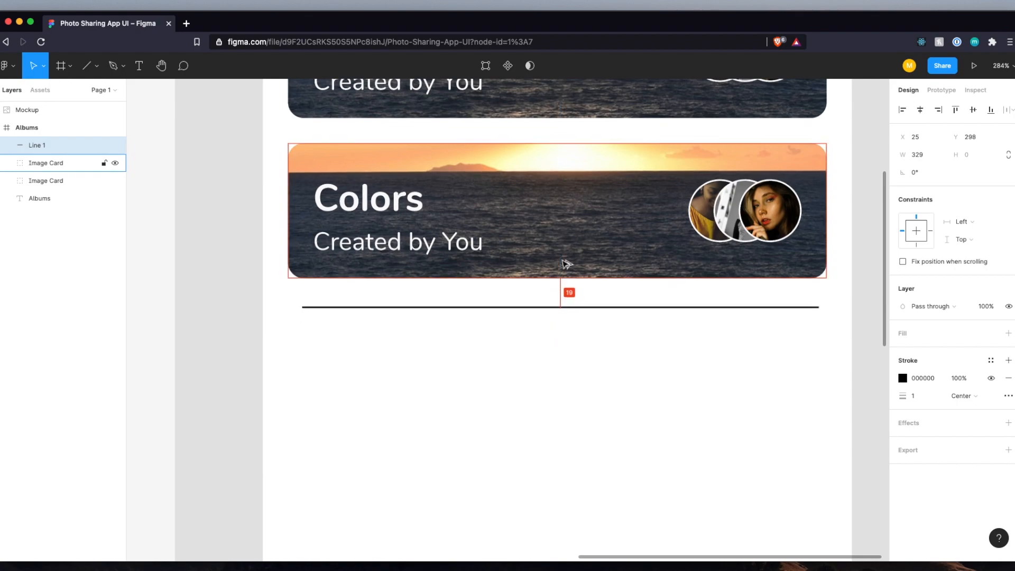
pyautogui.press('Down')
pyautogui.press('Down')
pyautogui.press('Down')
pyautogui.press('Down')
pyautogui.press('Down')
pyautogui.press('Down')
pyautogui.press('Down')
pyautogui.press('Down')
pyautogui.press('Down')
pyautogui.press('Down')
pyautogui.press('Down')
pyautogui.press('Down')
pyautogui.press('Down')
pyautogui.press('Down')
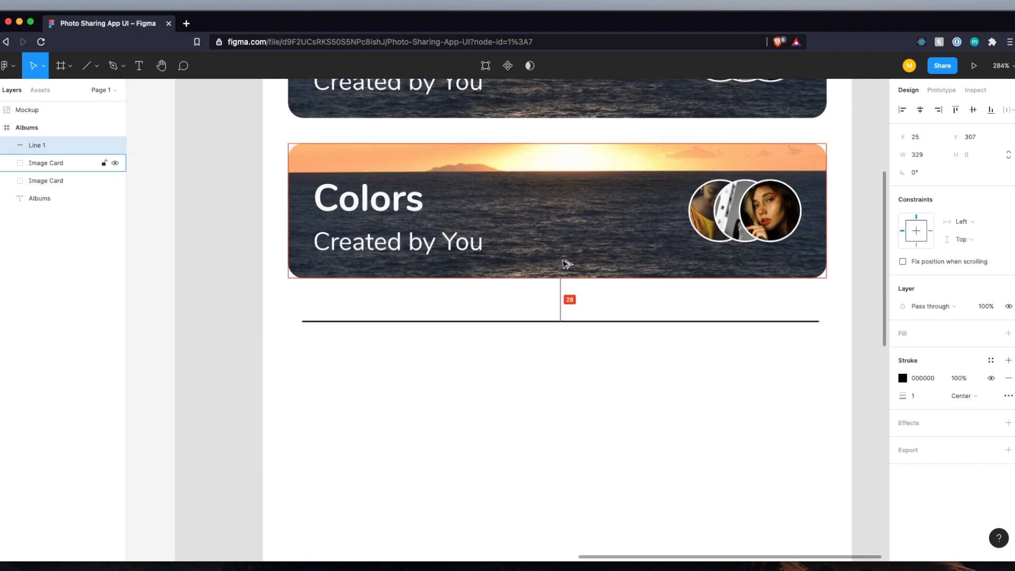
pyautogui.press('Down')
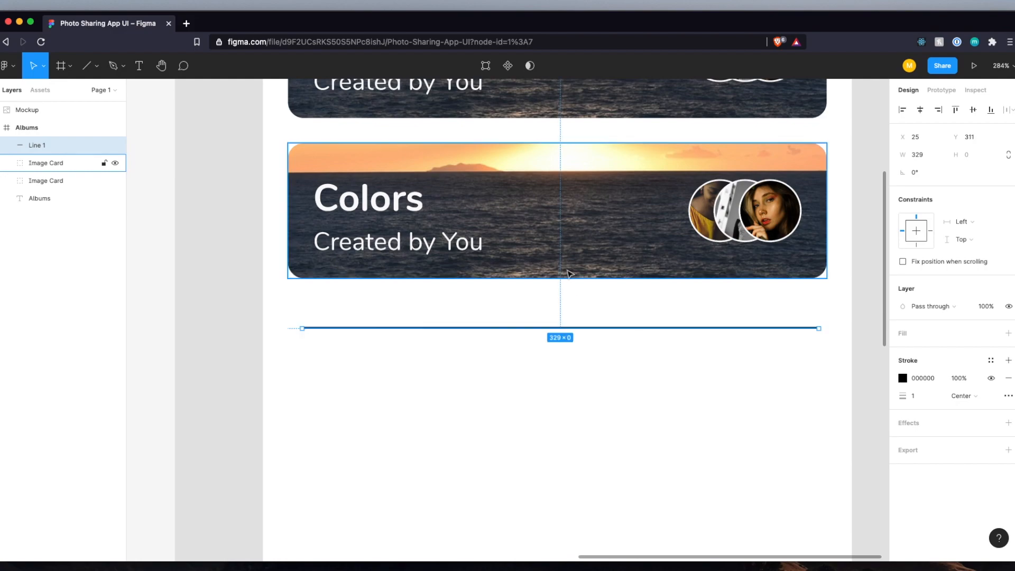
# Center the divider line horizontally in the Albums frame and set its stroke color to CACACA.
pyautogui.click(921, 112)
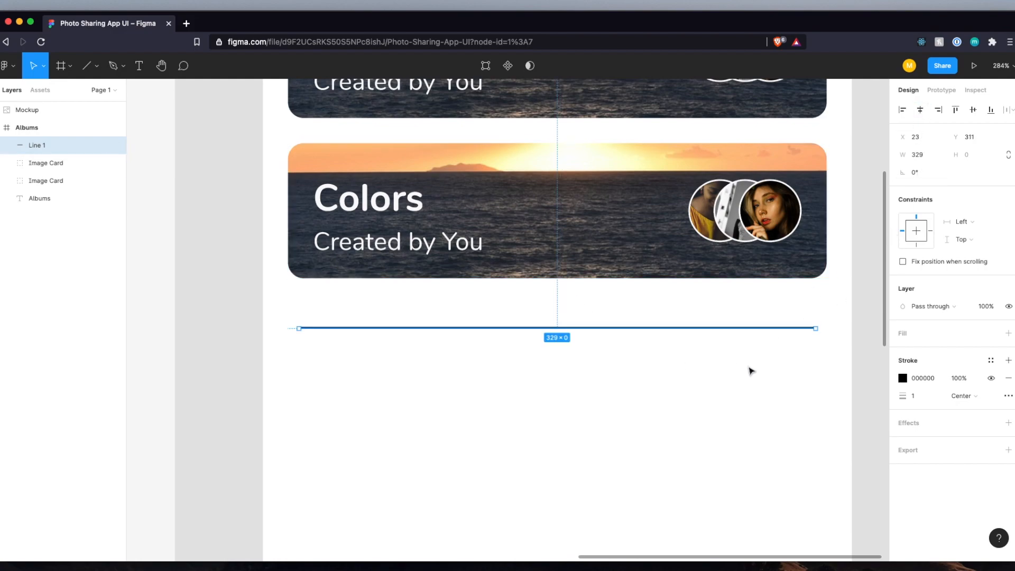
pyautogui.click(920, 379)
pyautogui.write('CACACA')
pyautogui.press('Return')
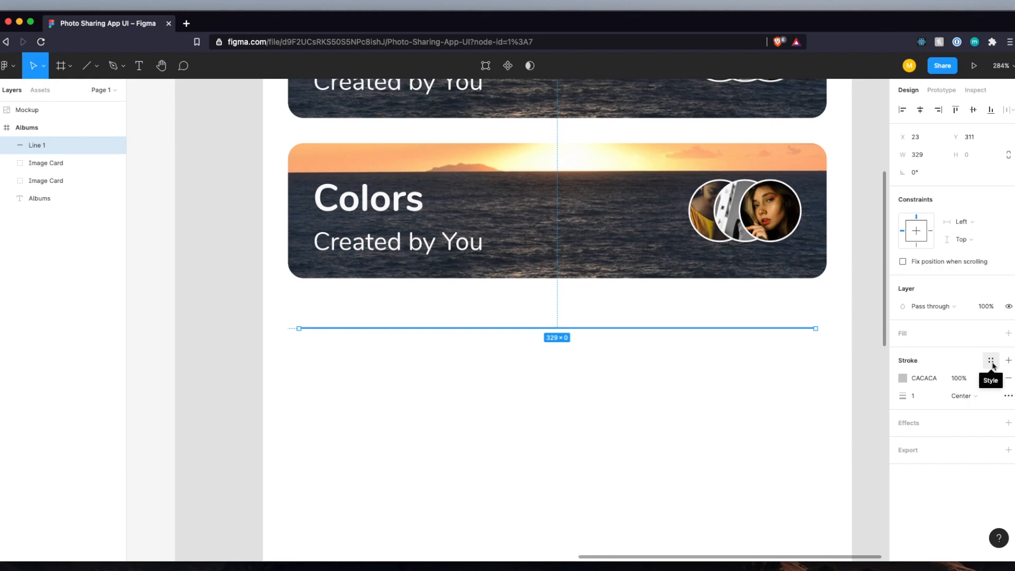
# Save the divider's stroke color as a new color style named "Gray" and deselect the line.
pyautogui.click(991, 361)
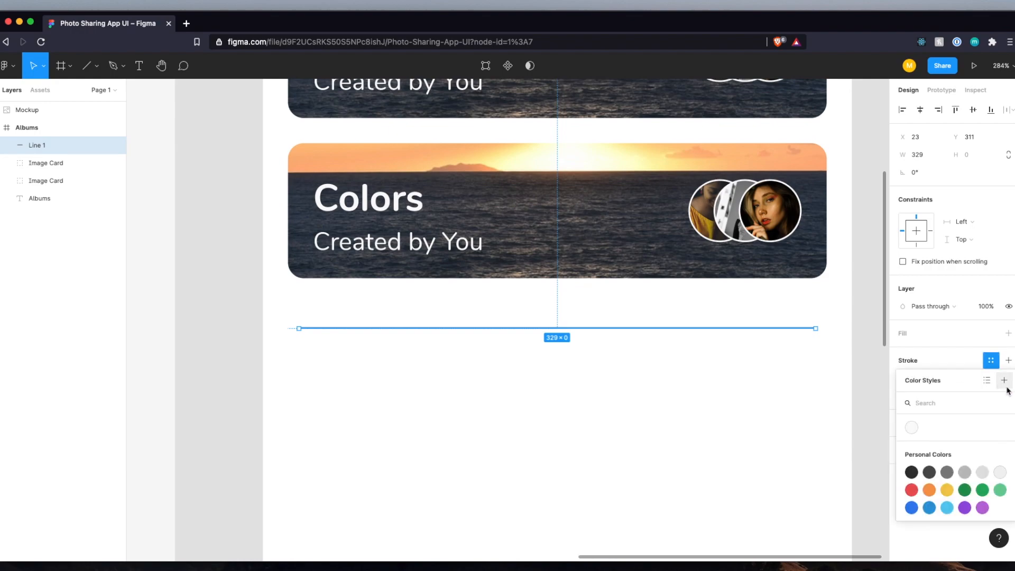
pyautogui.click(1004, 380)
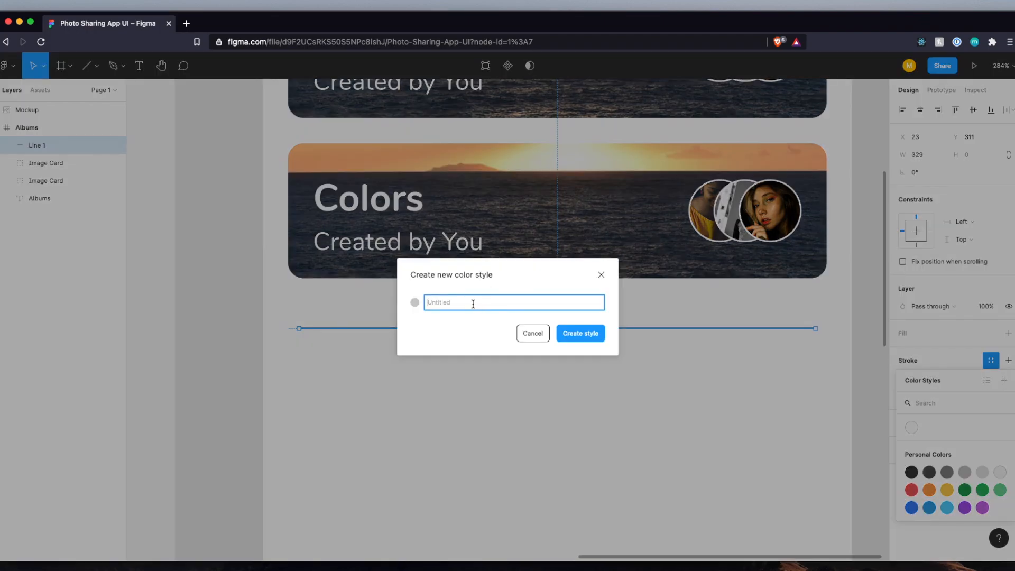
pyautogui.write('Gray')
pyautogui.press('Return')
pyautogui.scroll(-5, 496, 399)
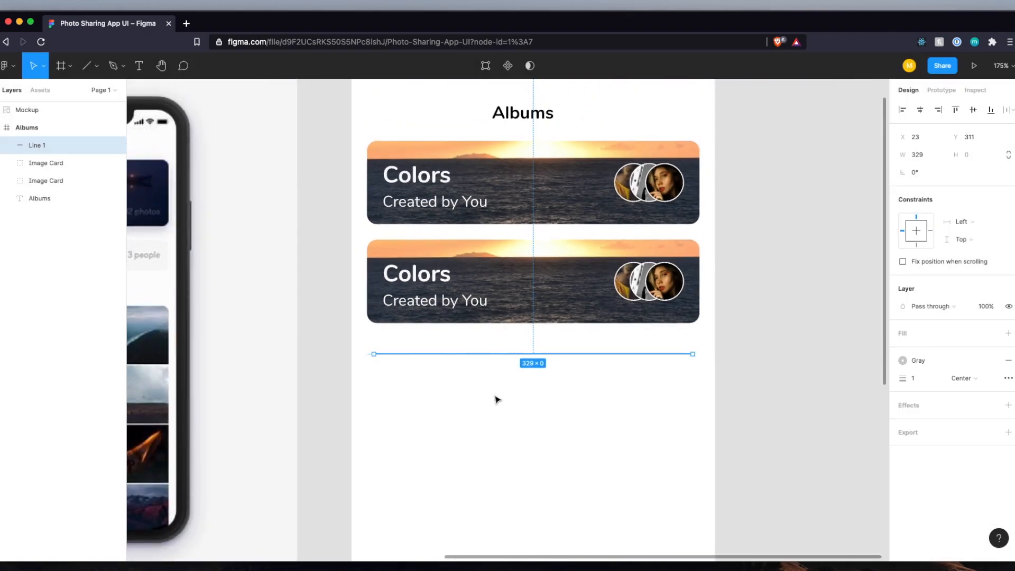
pyautogui.scroll(-4, 496, 400)
pyautogui.click(519, 401)
pyautogui.hscroll(-1, 518, 401)
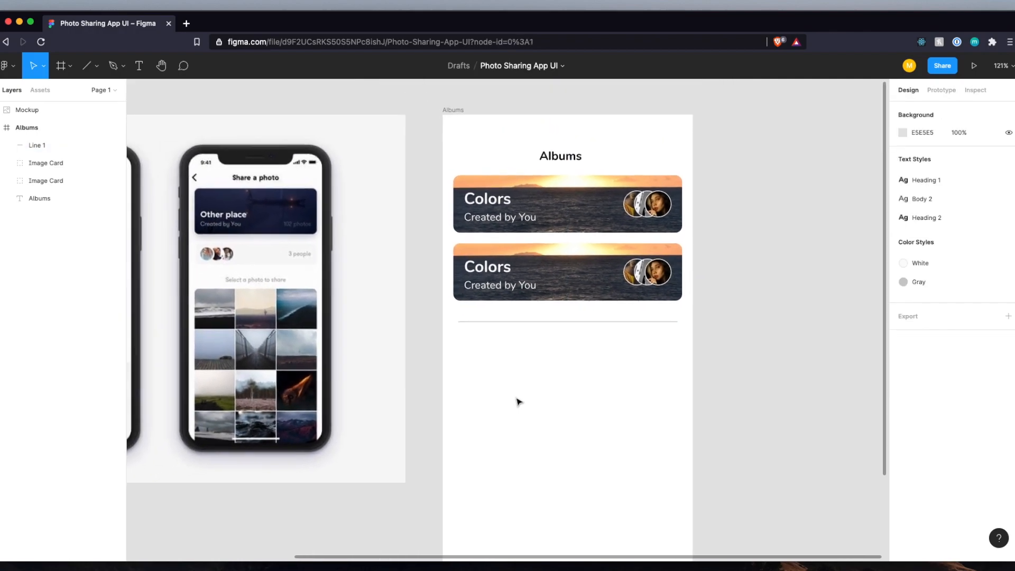
# Duplicate the Image Card below the divider and repeat it down the frame for five more evenly spaced cards.
pyautogui.scroll(-3, 560, 388)
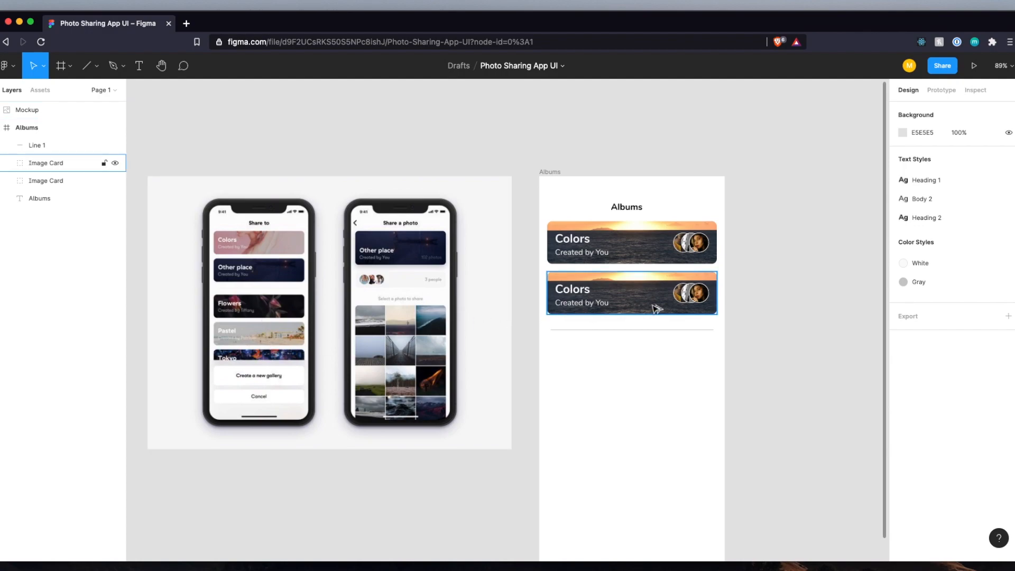
pyautogui.moveTo(658, 309); pyautogui.dragTo(652, 529)
pyautogui.scroll(-5, 626, 435)
pyautogui.moveTo(622, 410); pyautogui.dragTo(623, 458)
pyautogui.click(711, 442)
pyautogui.scroll(3, 711, 442)
pyautogui.hscroll(2, 711, 442)
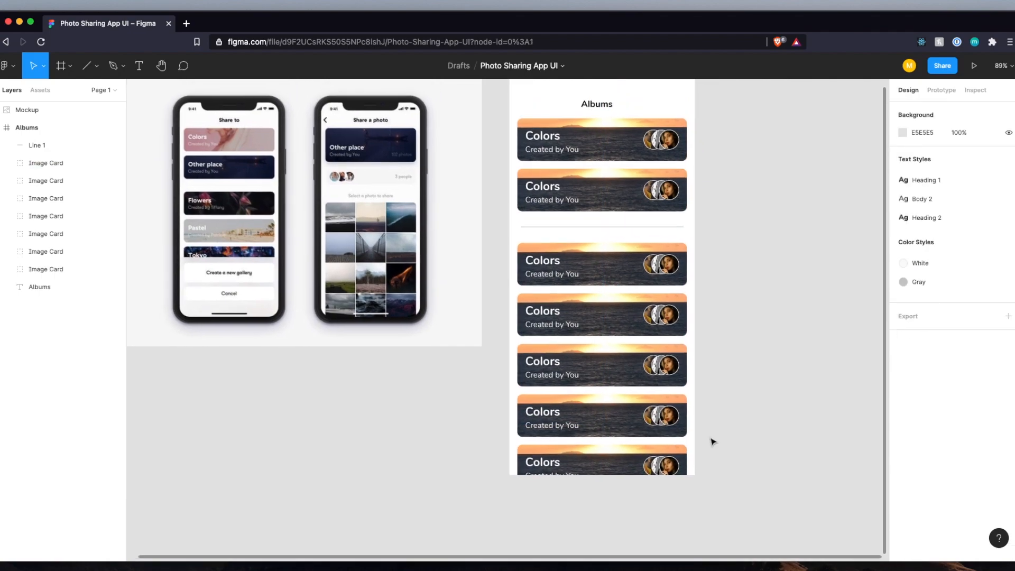
# Preview the Albums frame as a phone prototype, then return to the design file.
pyautogui.click(479, 130)
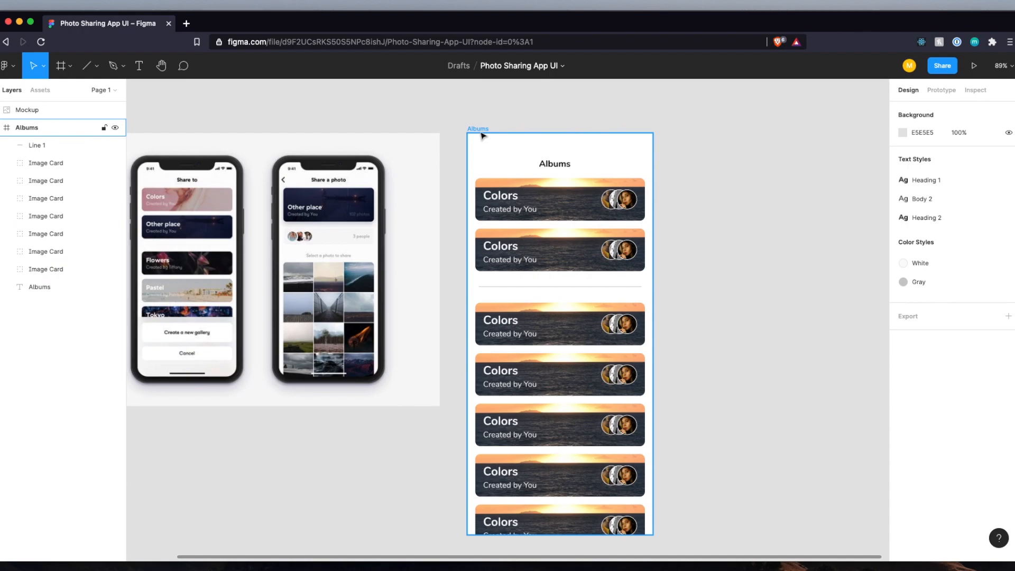
pyautogui.click(975, 67)
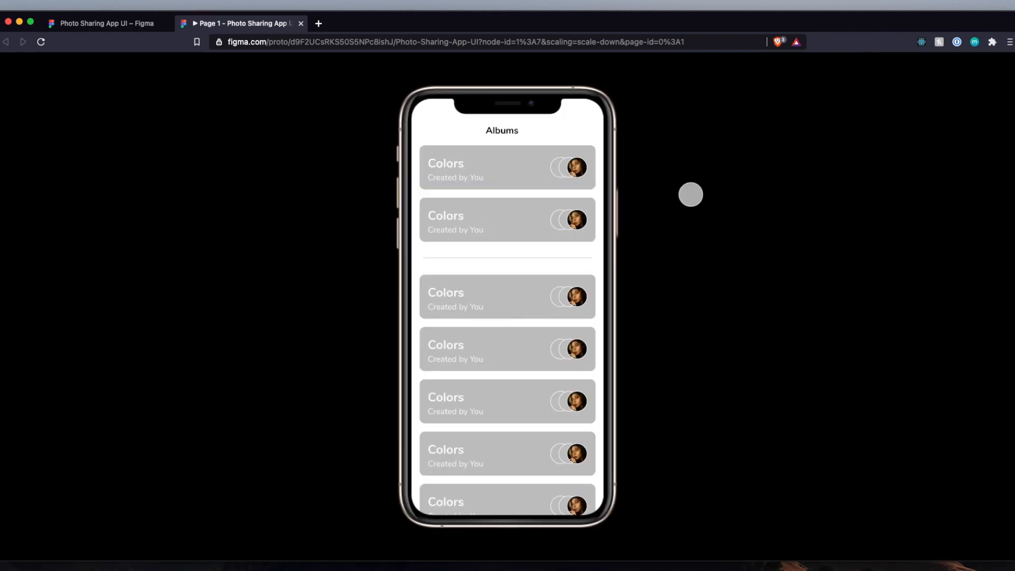
pyautogui.click(112, 23)
pyautogui.scroll(-3, 533, 198)
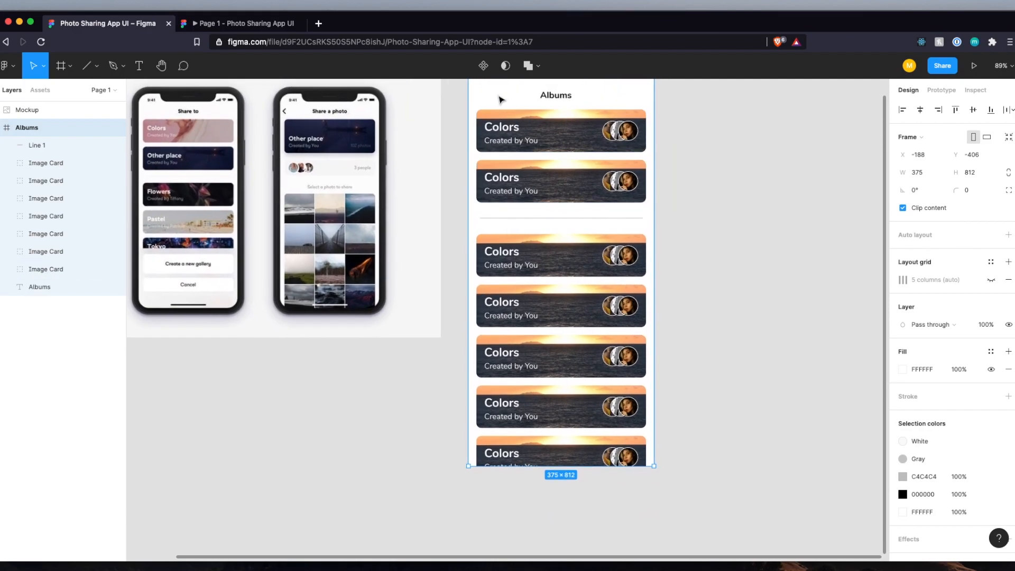
# Extend the Albums frame's height to 860 to fit the last card, check it in the prototype preview, and deselect the frame.
pyautogui.scroll(-2, 540, 387)
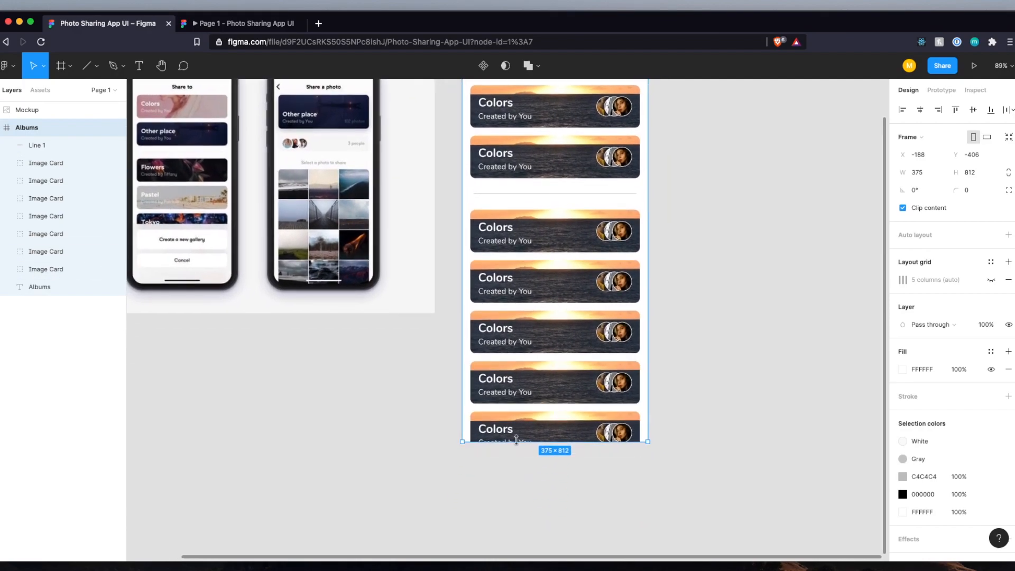
pyautogui.moveTo(517, 442); pyautogui.dragTo(517, 466)
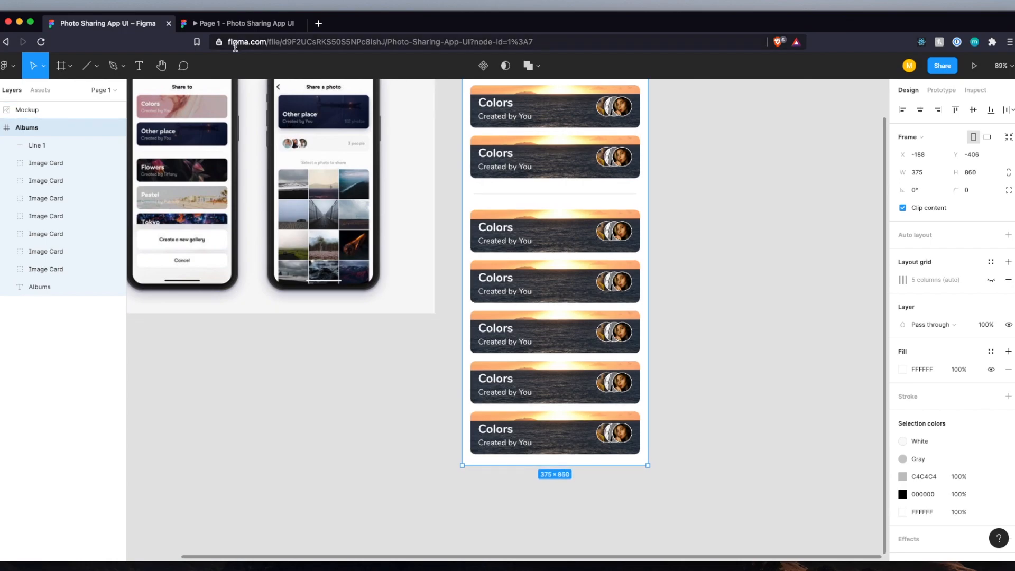
pyautogui.click(231, 25)
pyautogui.moveTo(483, 334); pyautogui.dragTo(486, 192)
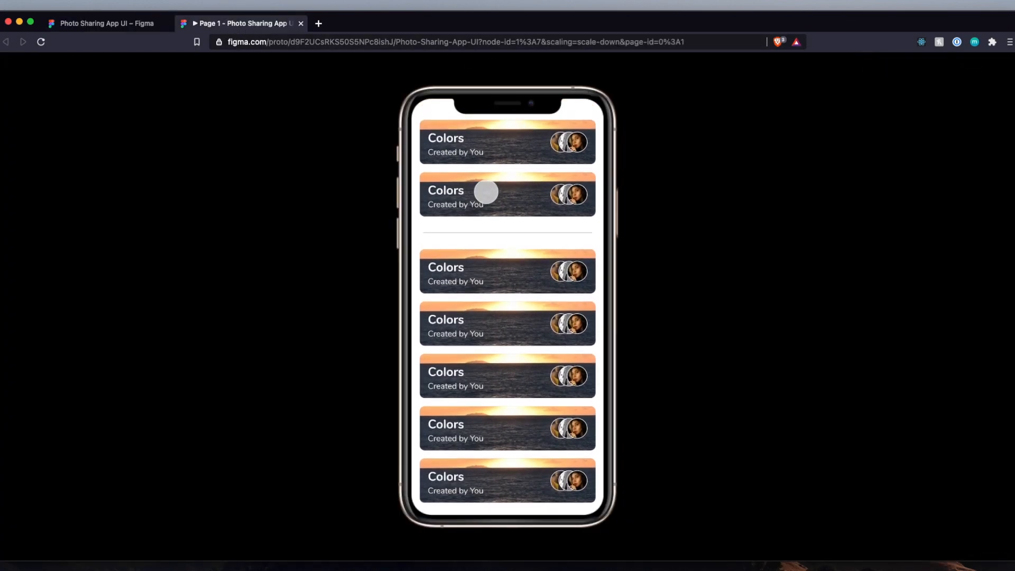
pyautogui.click(129, 23)
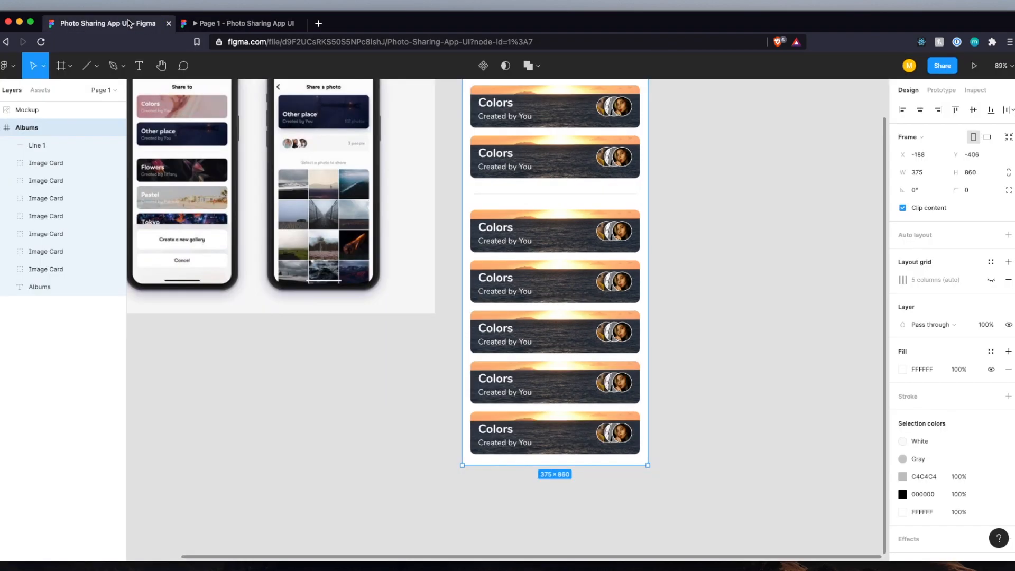
pyautogui.click(744, 360)
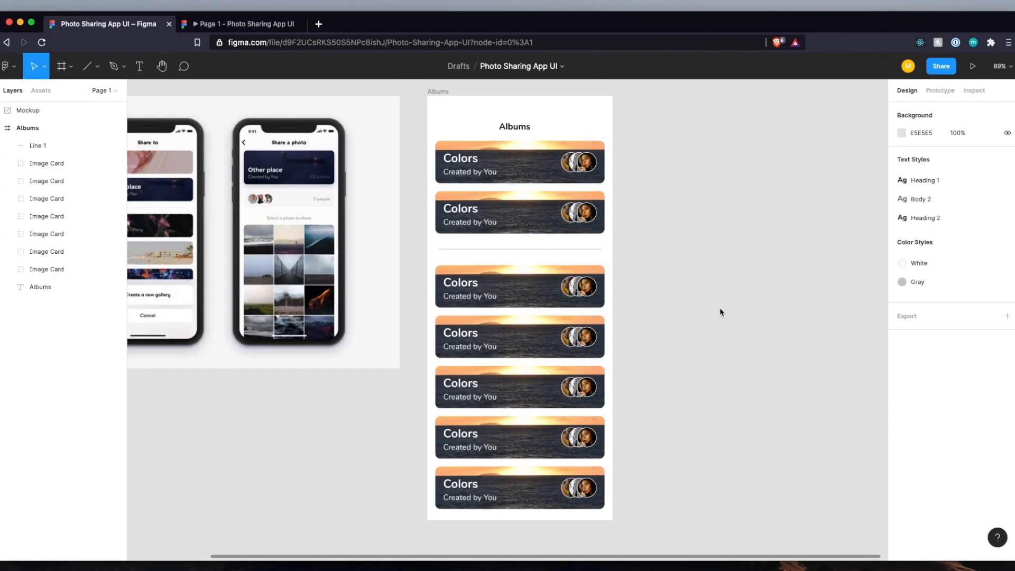
# Fill the first album card's background rectangle with a random image from the Unsplash plugin.
pyautogui.scroll(-1, 722, 313)
pyautogui.hscroll(-1, 722, 312)
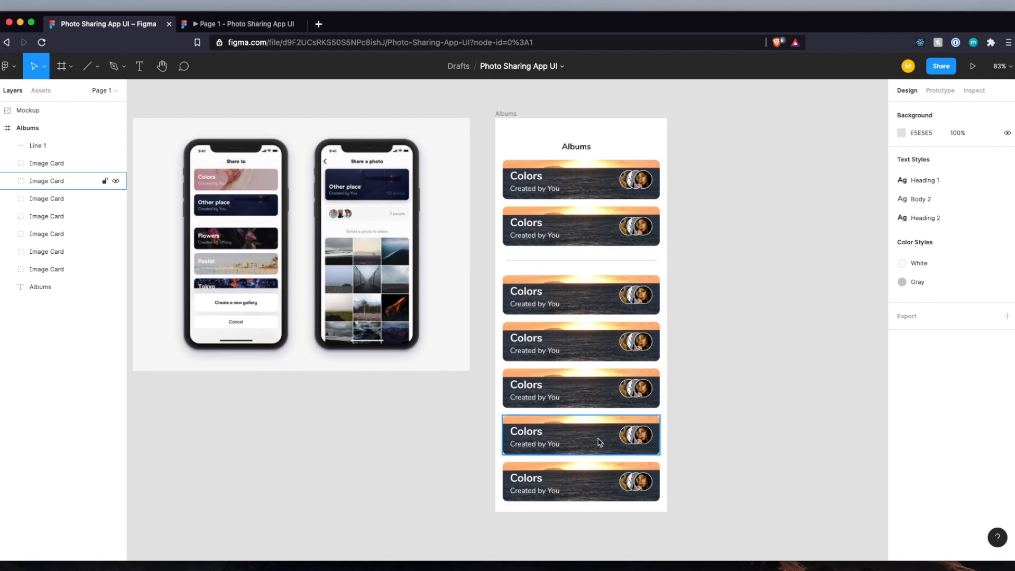
pyautogui.doubleClick(582, 188)
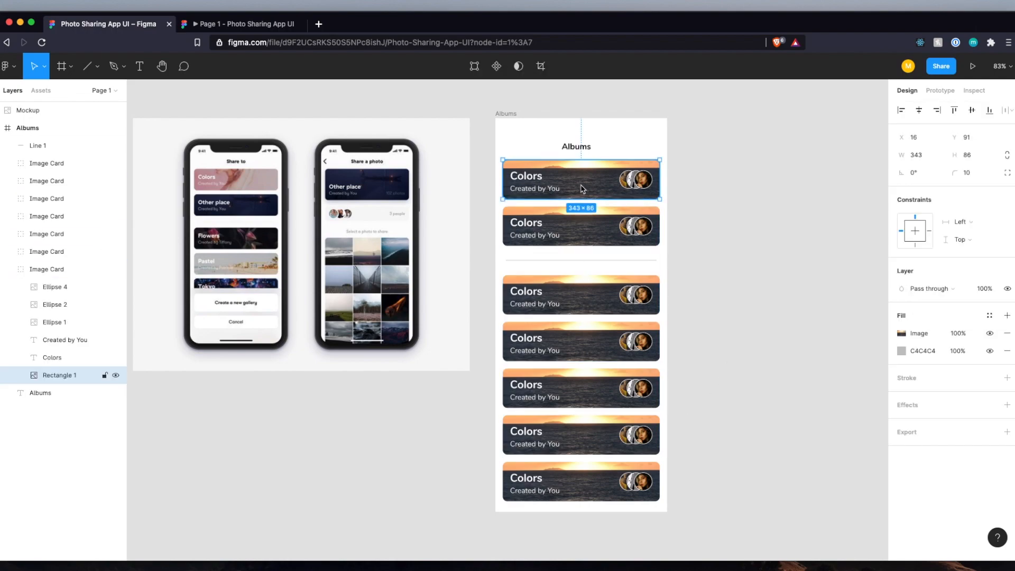
pyautogui.doubleClick(581, 188)
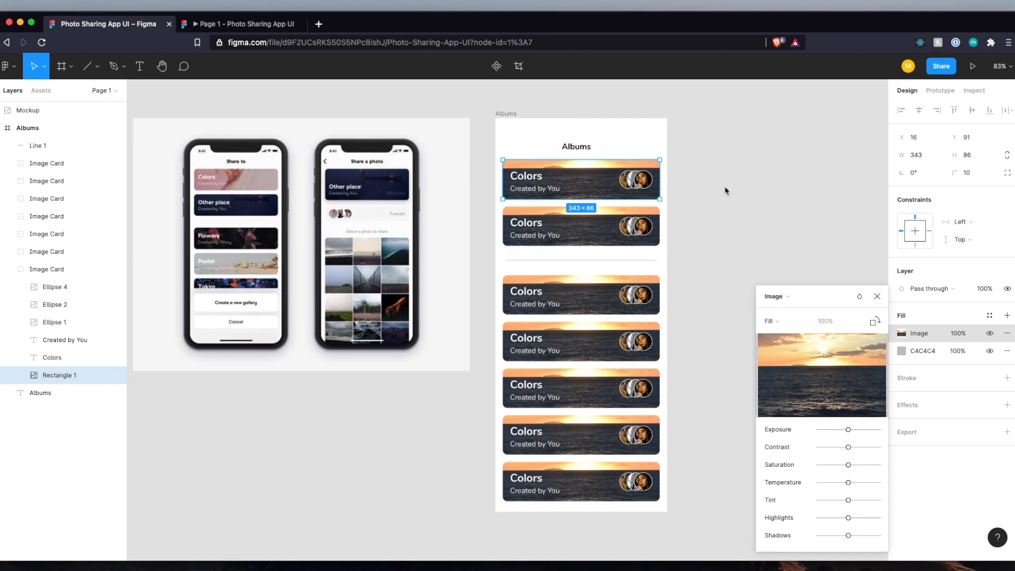
pyautogui.rightClick(595, 184)
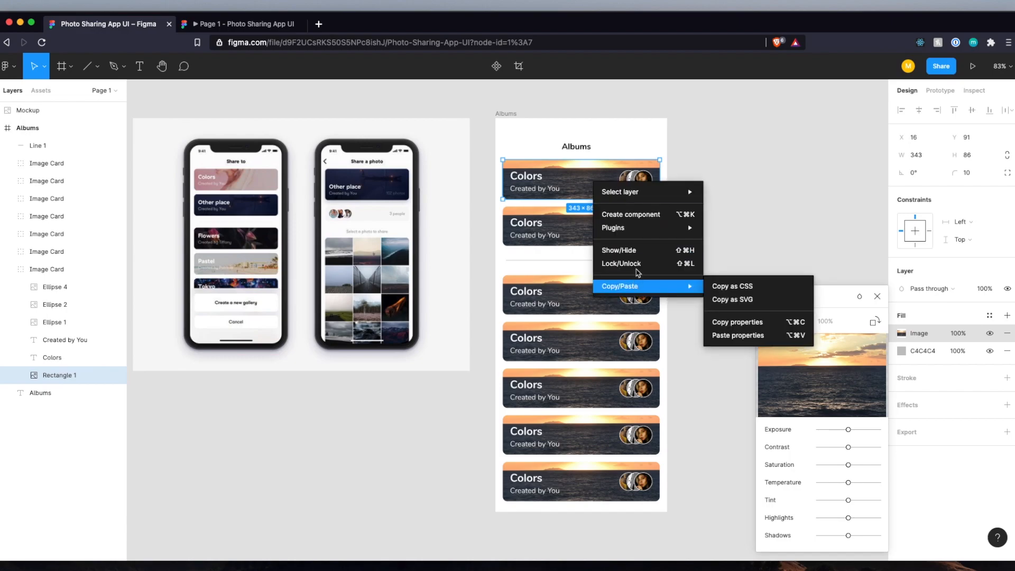
pyautogui.moveTo(638, 233)
pyautogui.click(727, 242)
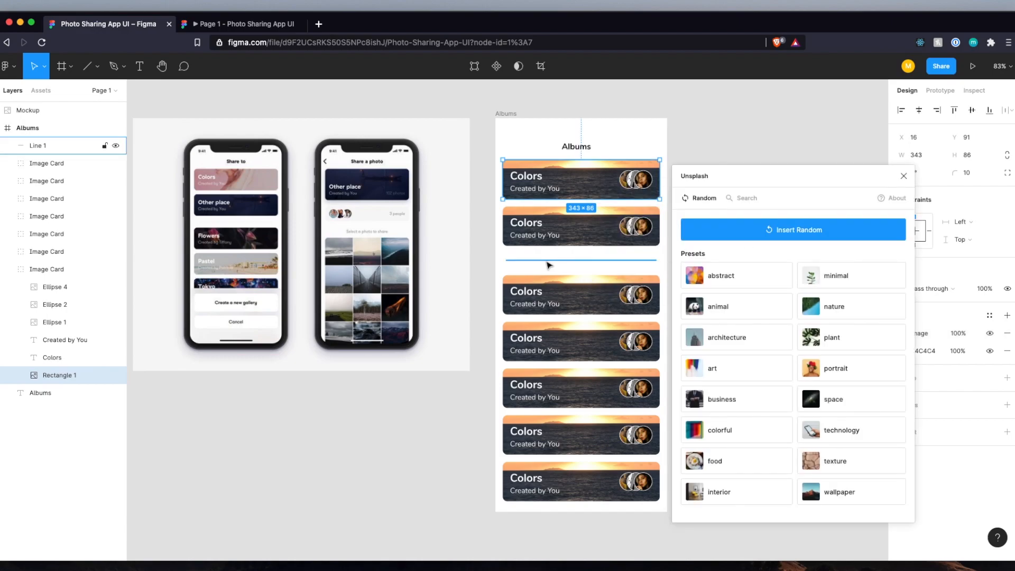
pyautogui.hscroll(2, 547, 265)
pyautogui.click(796, 242)
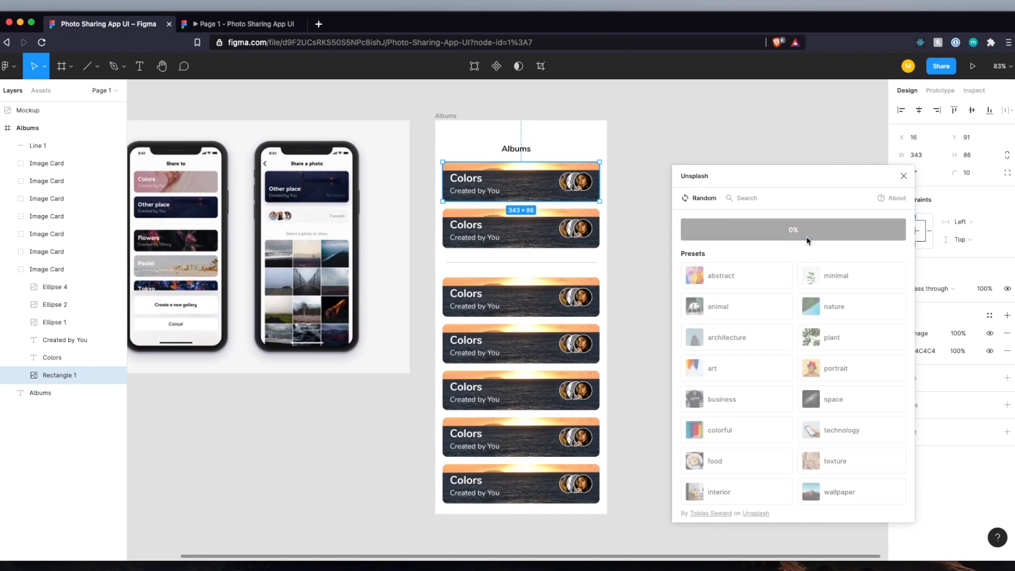
pyautogui.click(904, 175)
pyautogui.click(735, 240)
pyautogui.scroll(-2, 735, 239)
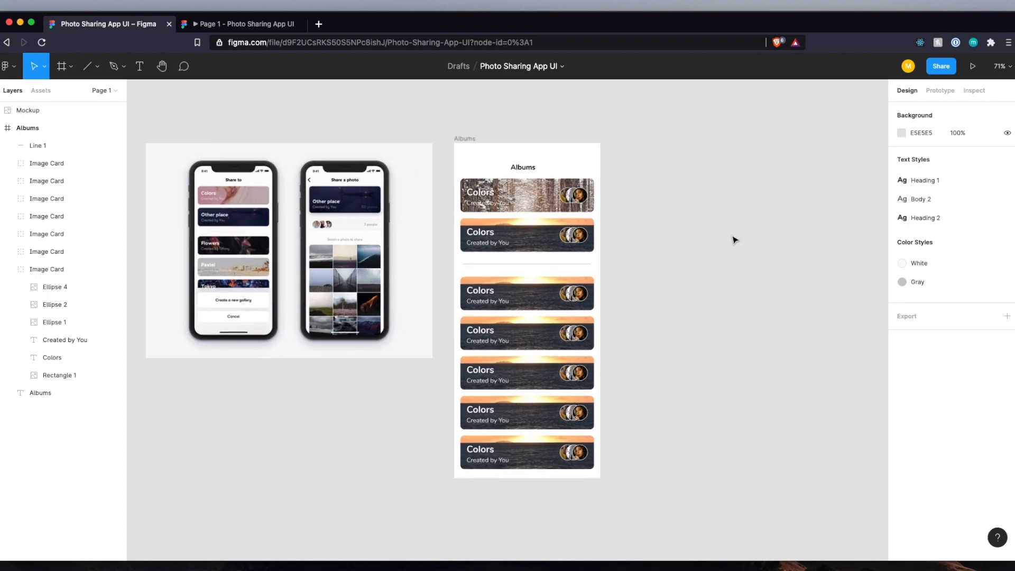
# Examine the Albums screen in the finished Shared album app design prototype, then return to the working design file.
pyautogui.press('super+Tab')
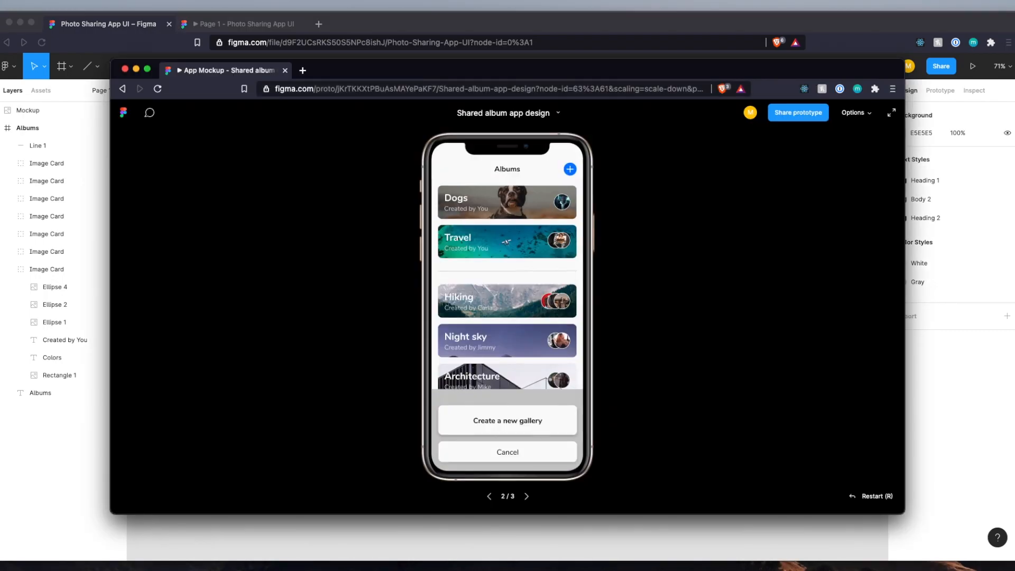
pyautogui.click(503, 360)
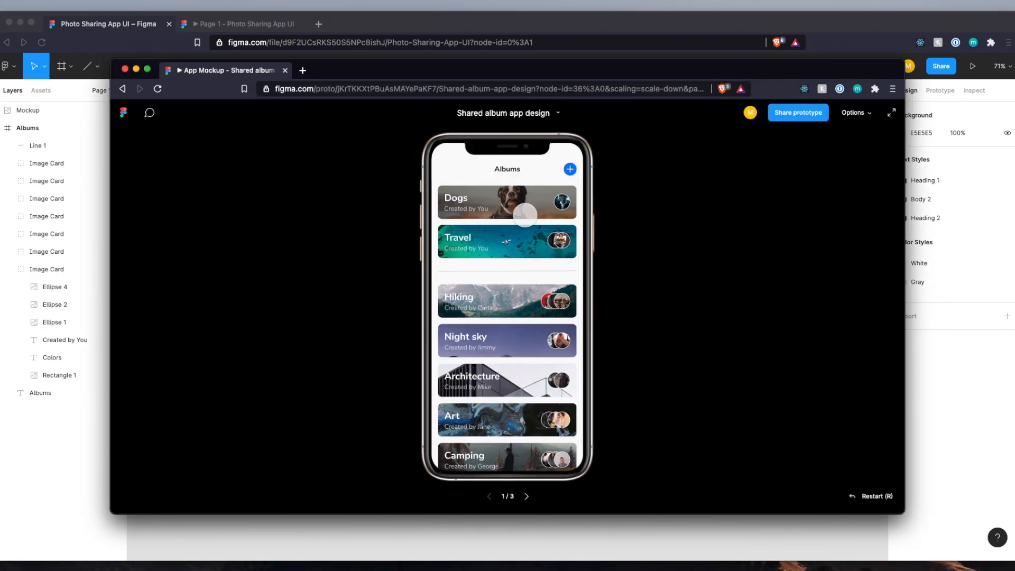
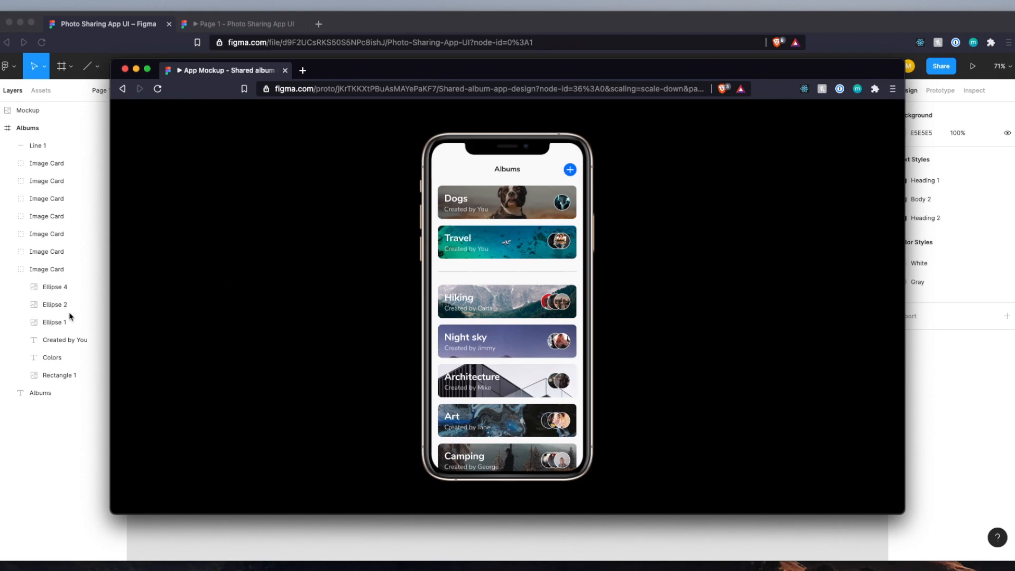
pyautogui.click(332, 541)
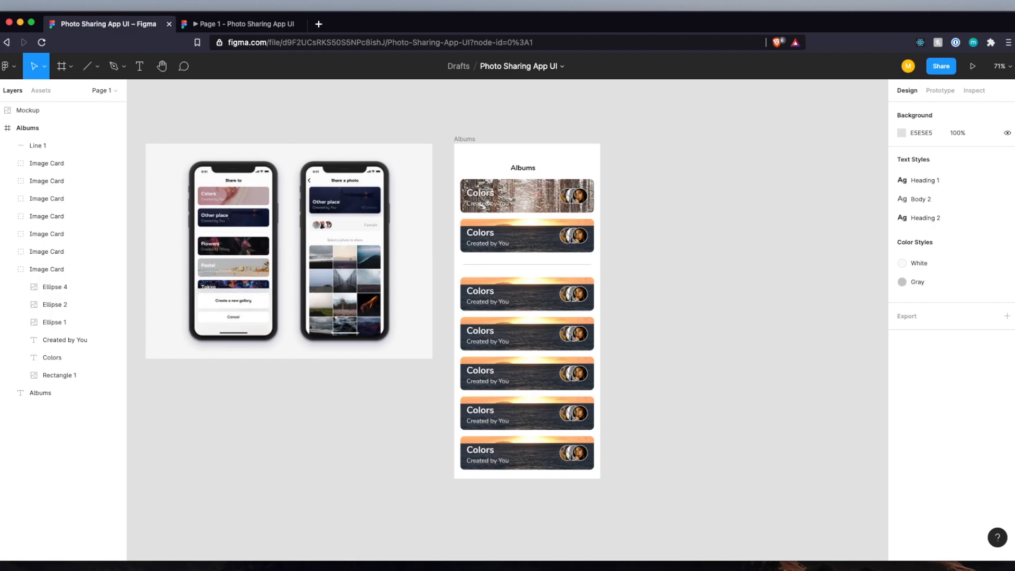
# Switch to the Shared album app design file and select the nine large photos on its Images page.
pyautogui.moveTo(398, 567); pyautogui.dragTo(354, 63)
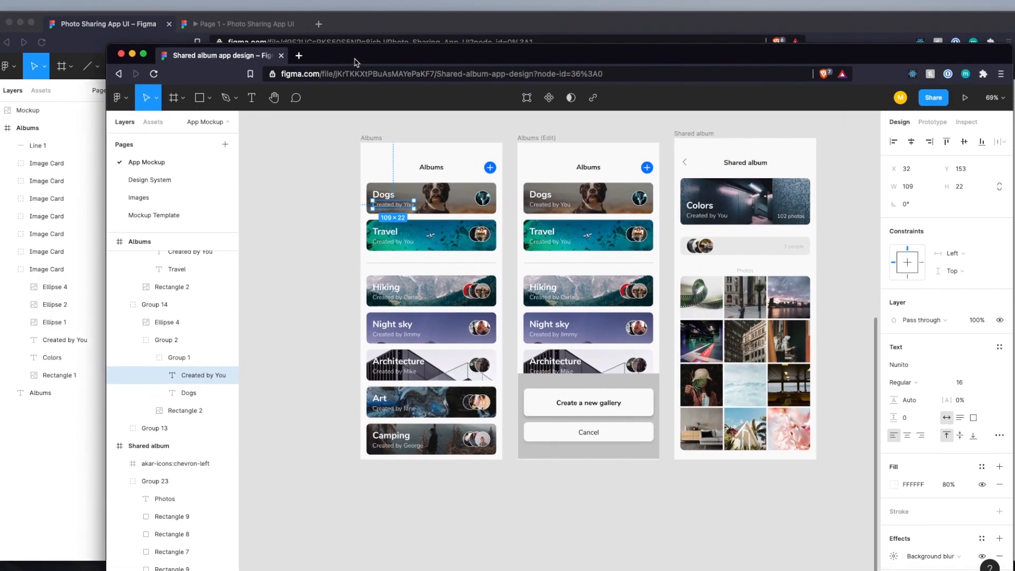
pyautogui.click(288, 283)
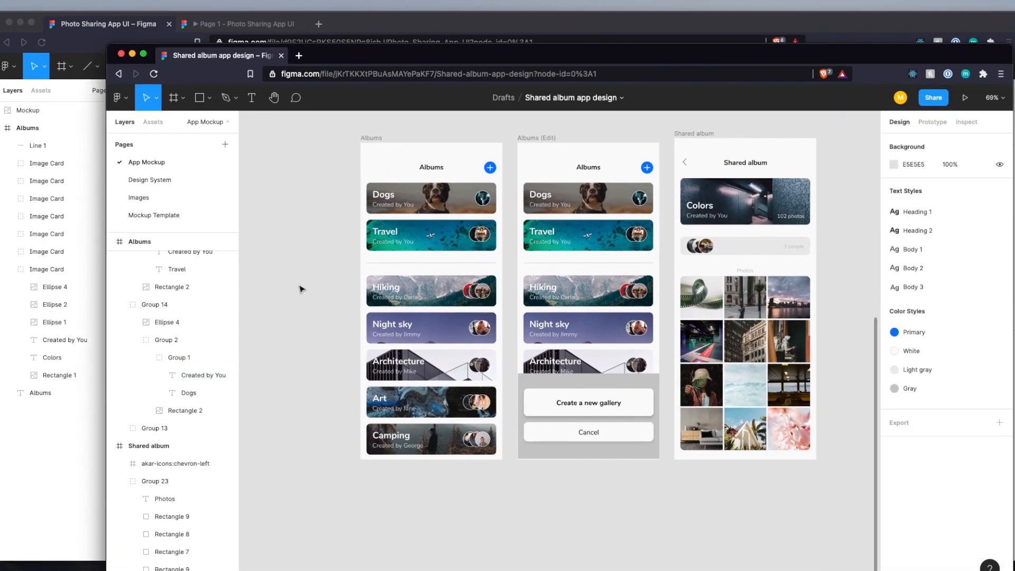
pyautogui.click(160, 202)
pyautogui.scroll(-2, 283, 256)
pyautogui.moveTo(289, 328); pyautogui.dragTo(859, 358)
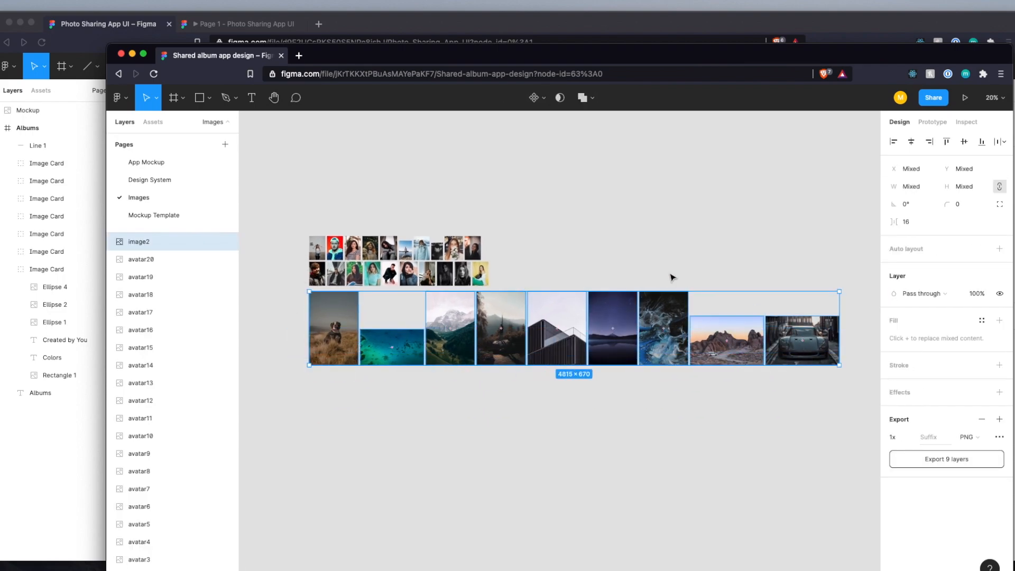
# Export the nine selected photos as PNG in a zip archive on the Desktop and unpack the archive.
pyautogui.click(940, 469)
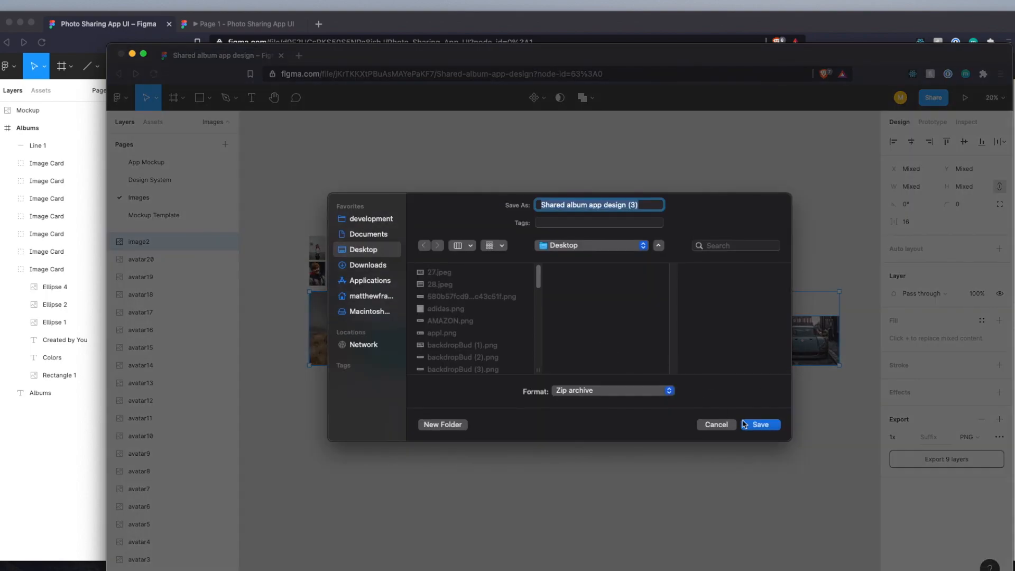
pyautogui.click(745, 425)
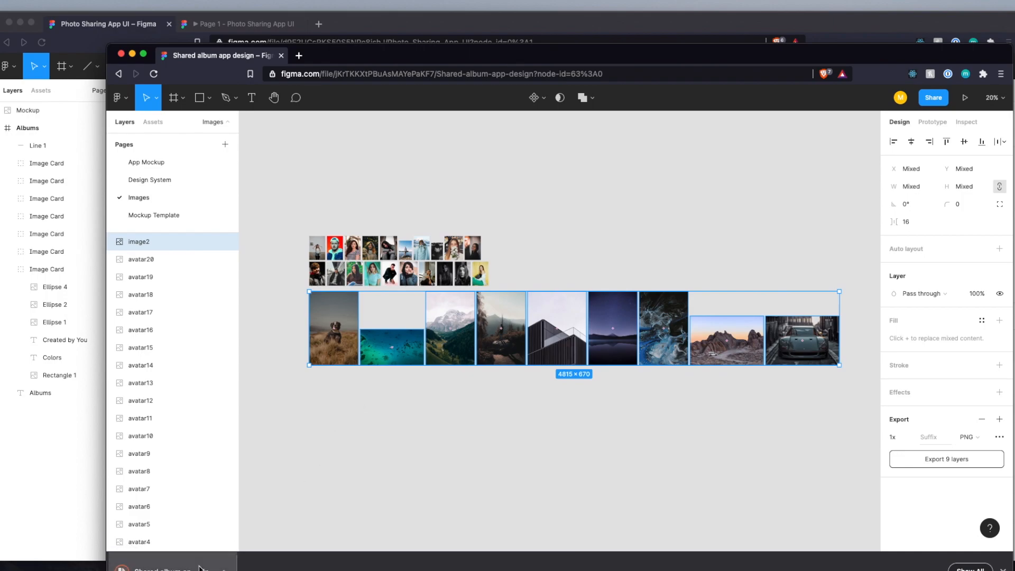
pyautogui.click(200, 569)
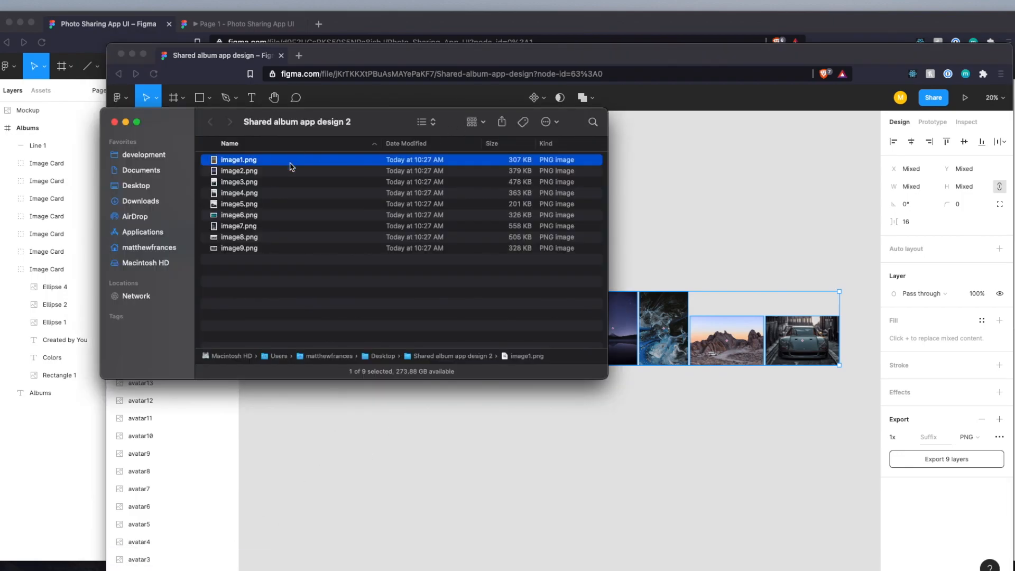
# Close the Shared album app design file and place the exported images folder beside a narrowed Photo Sharing App UI window.
pyautogui.click(651, 137)
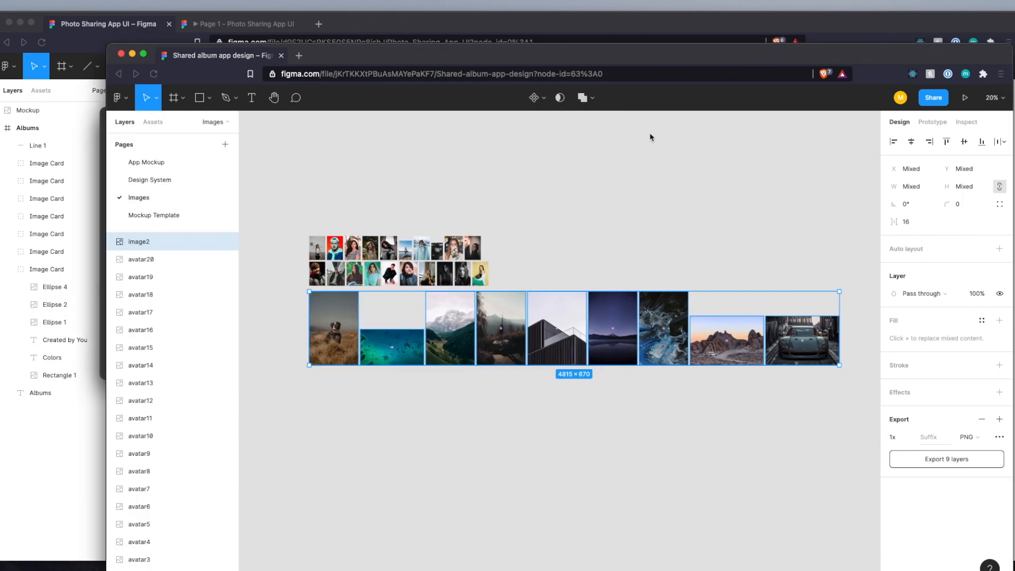
pyautogui.press('super+w')
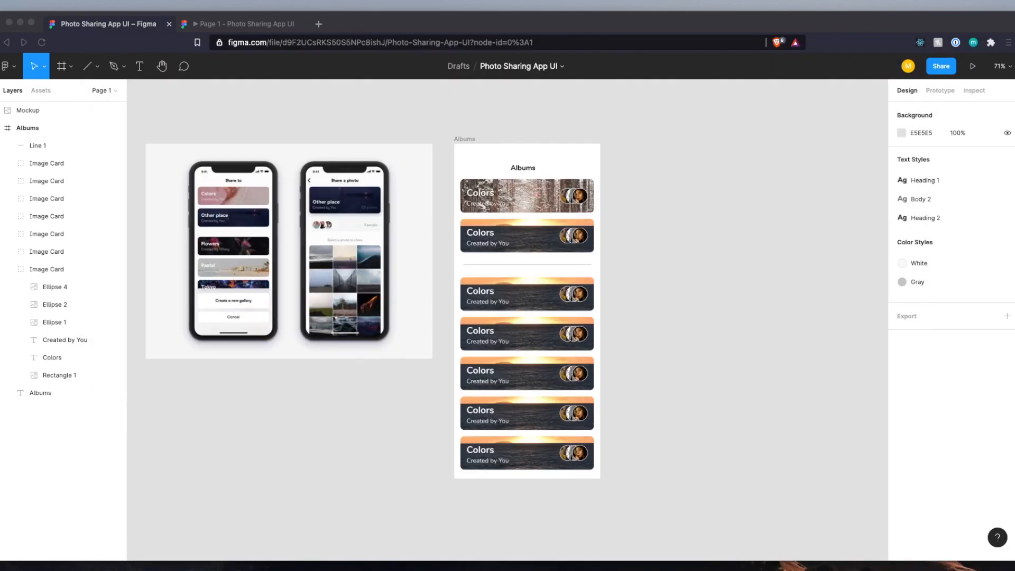
pyautogui.hotkey('ctrl', 'Up')
pyautogui.click(164, 110)
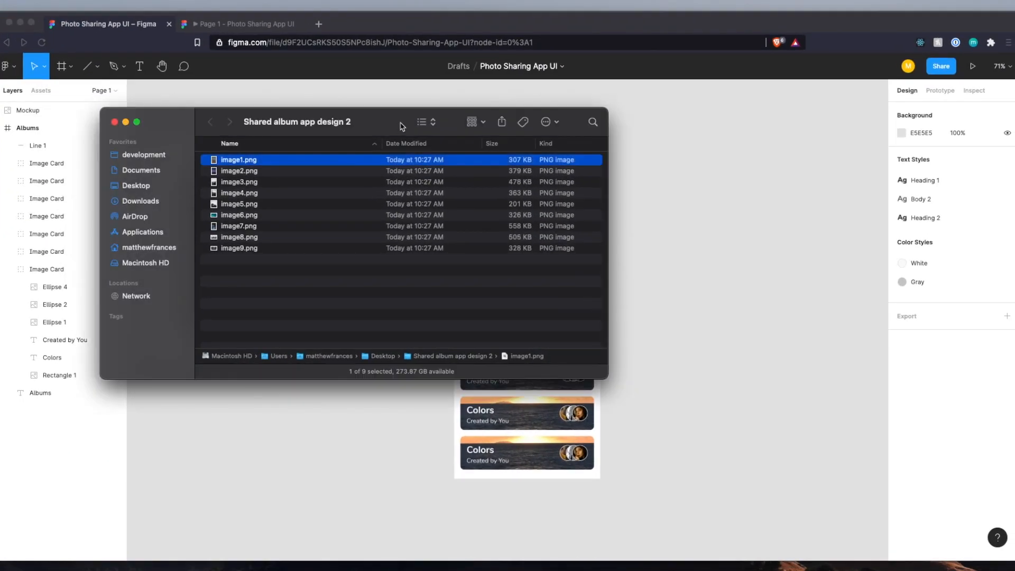
pyautogui.moveTo(392, 125); pyautogui.dragTo(810, 121)
pyautogui.hscroll(5, 357, 266)
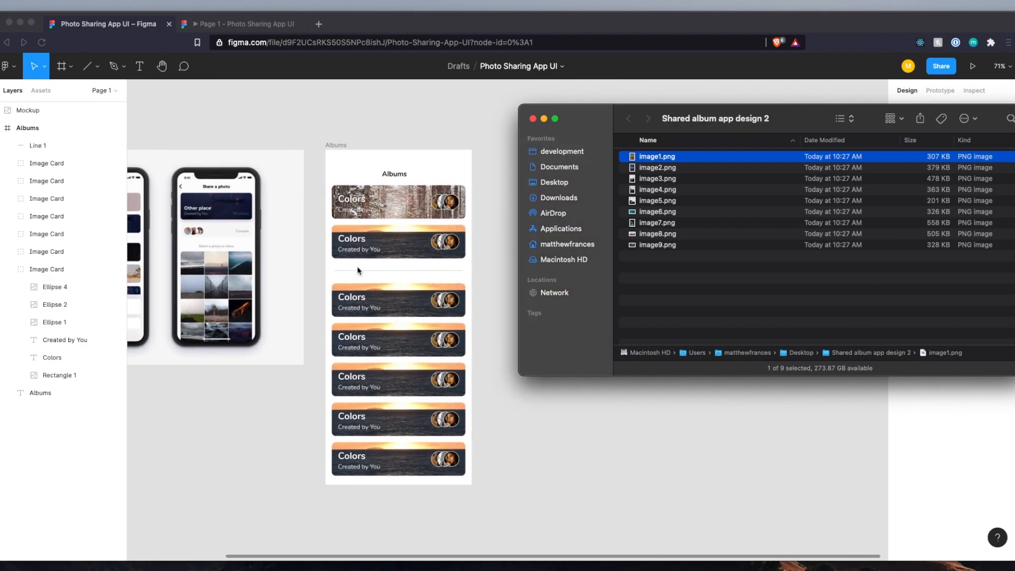
pyautogui.click(452, 306)
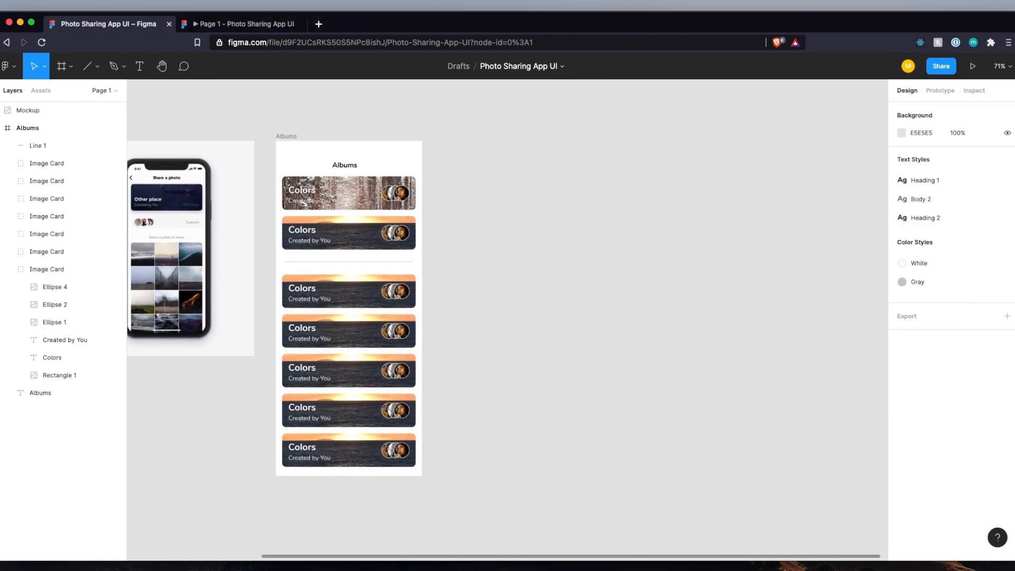
pyautogui.moveTo(1014, 299); pyautogui.dragTo(561, 301)
# Replace the image fill of the first album card's background rectangle with image1.png from the exported folder.
pyautogui.scroll(5, 294, 217)
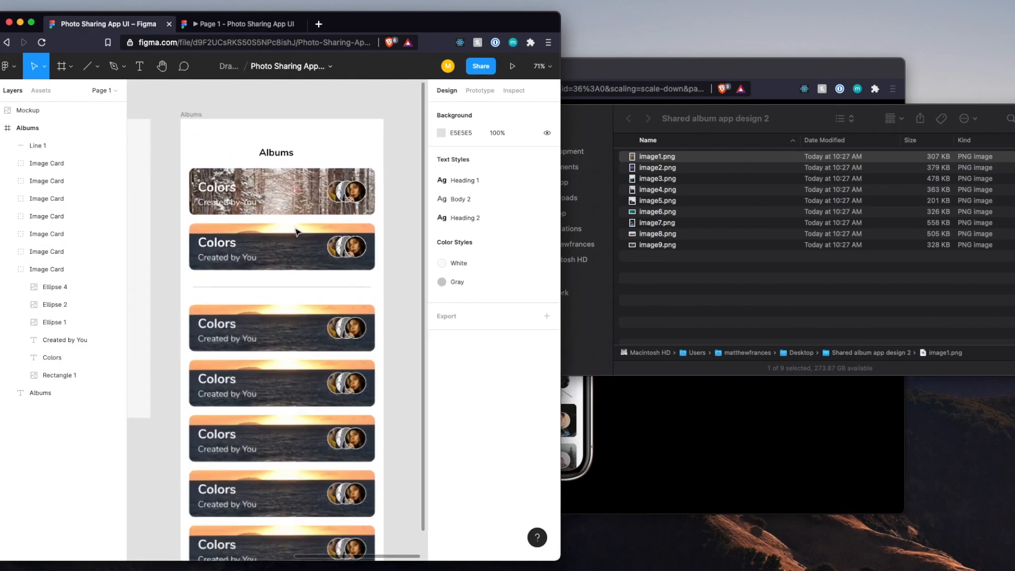
pyautogui.click(294, 217)
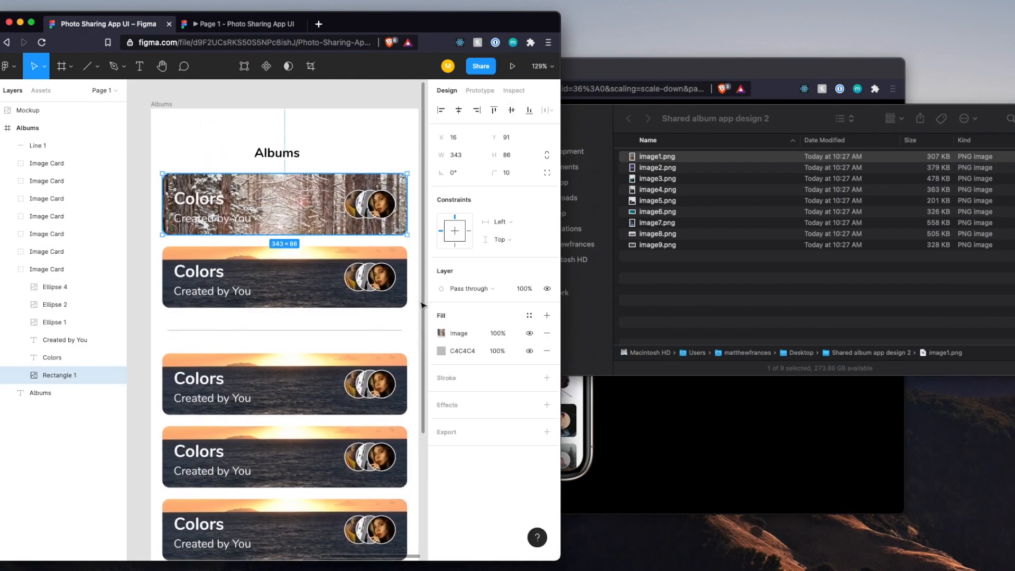
pyautogui.click(441, 333)
pyautogui.click(370, 377)
pyautogui.click(241, 223)
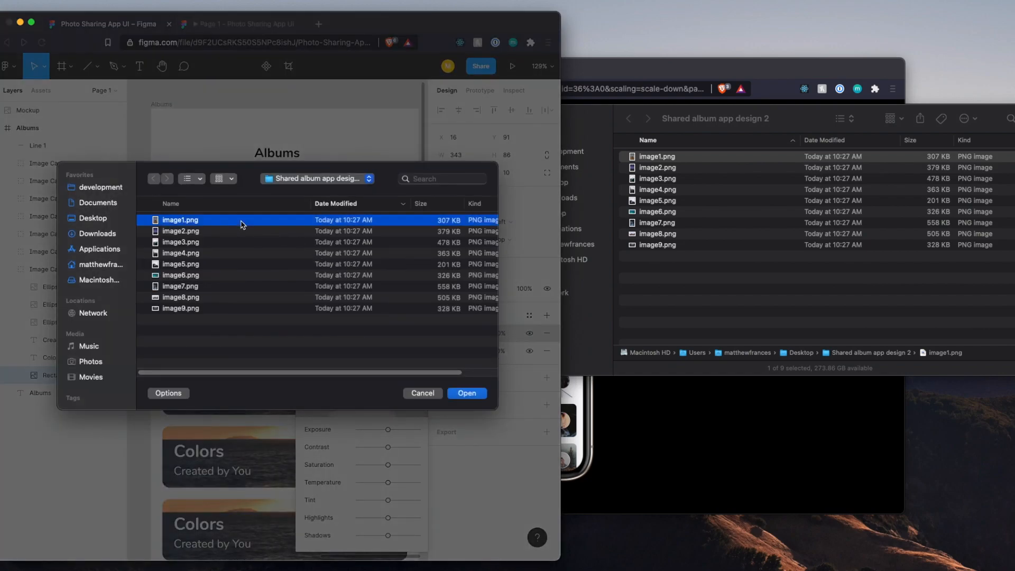
pyautogui.doubleClick(241, 223)
pyautogui.hscroll(2, 270, 270)
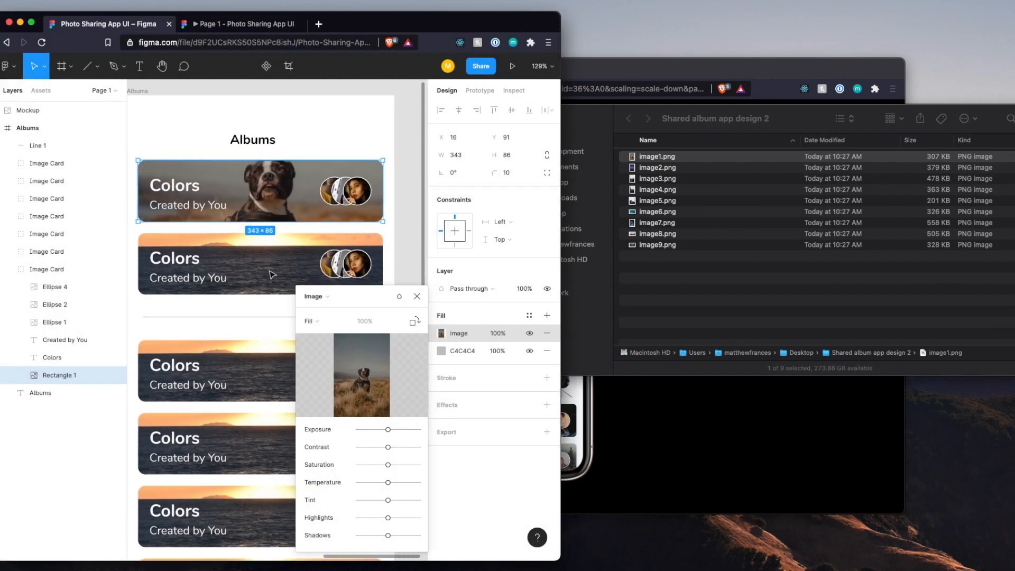
pyautogui.click(417, 296)
# Replace the second album card's background image with image2.png from the exported folder and deselect the card.
pyautogui.doubleClick(291, 289)
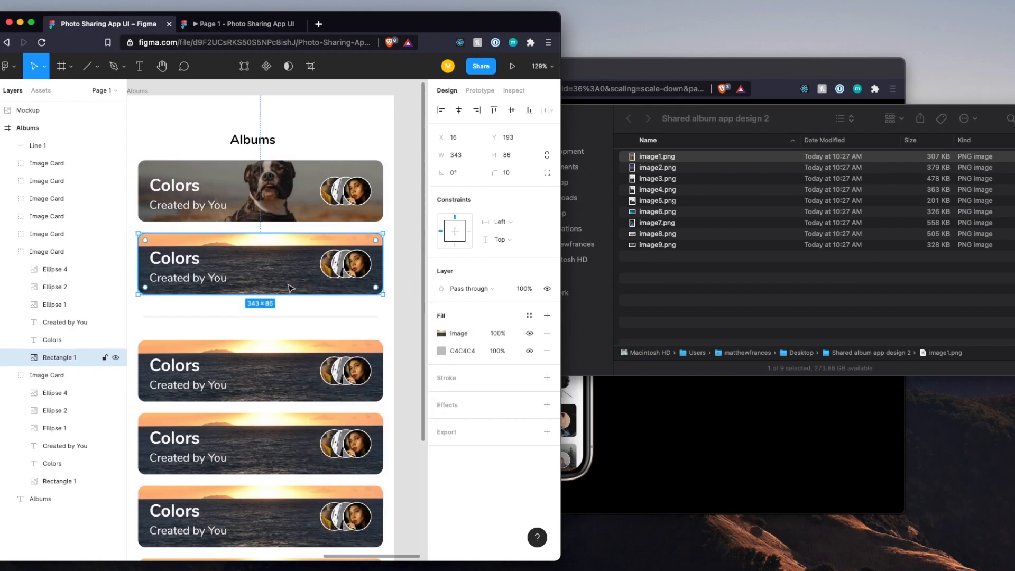
pyautogui.click(443, 334)
pyautogui.moveTo(677, 169); pyautogui.dragTo(392, 361)
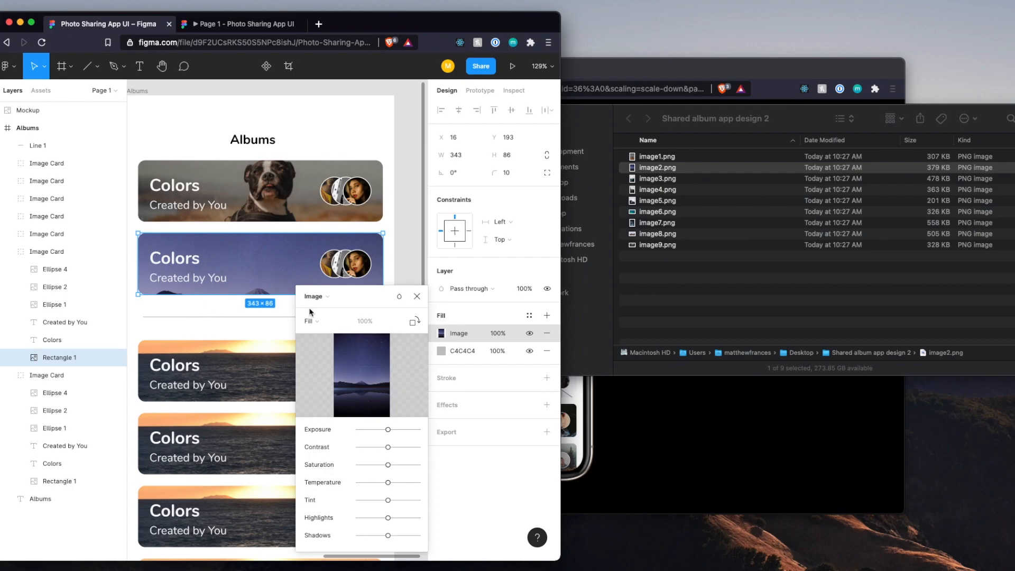
pyautogui.click(418, 297)
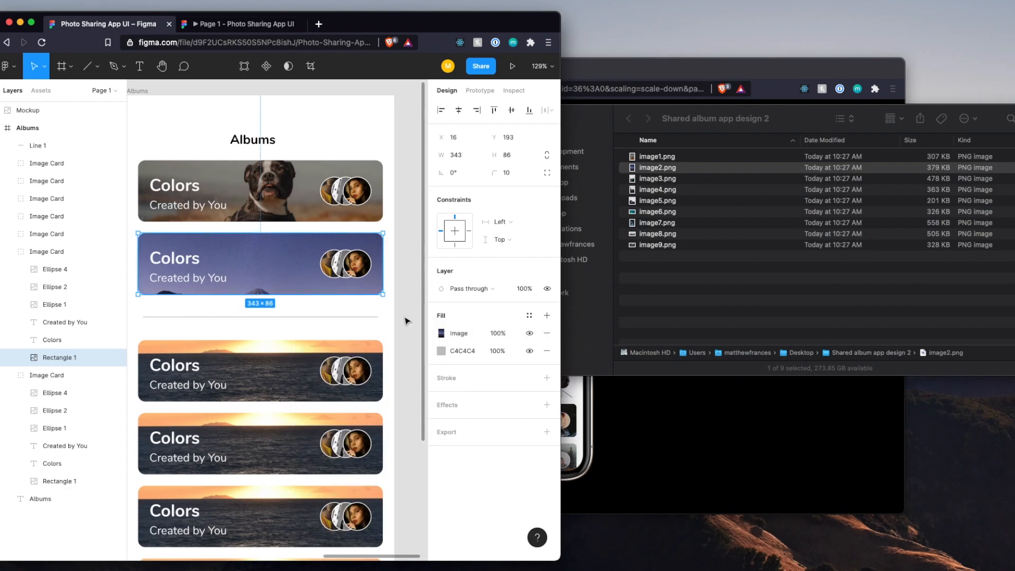
pyautogui.click(407, 321)
pyautogui.scroll(-2, 407, 321)
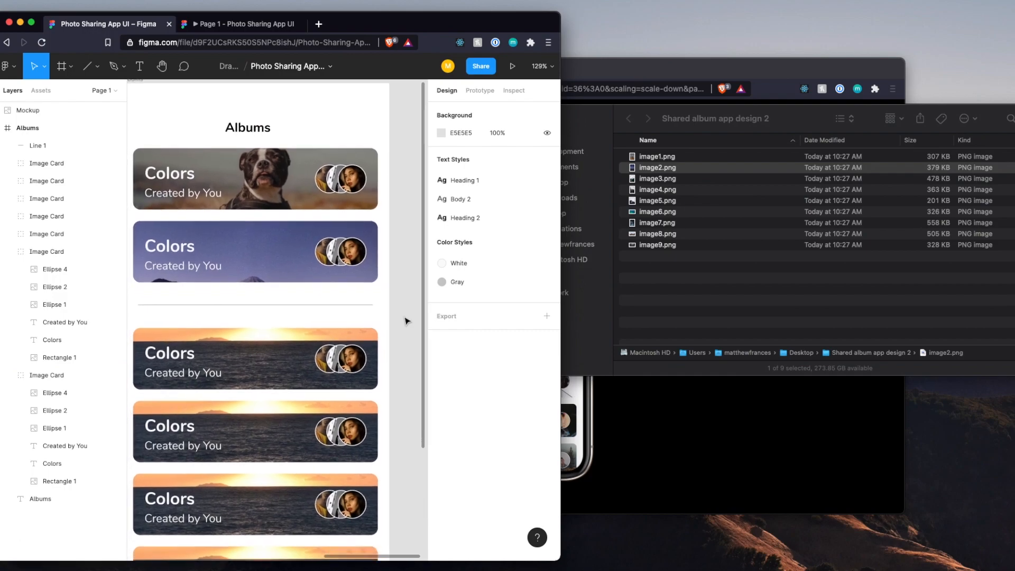
# Examine the Albums screen in the App Mockup prototype window for comparison and return to the Photo Sharing App UI design.
pyautogui.scroll(-3, 406, 321)
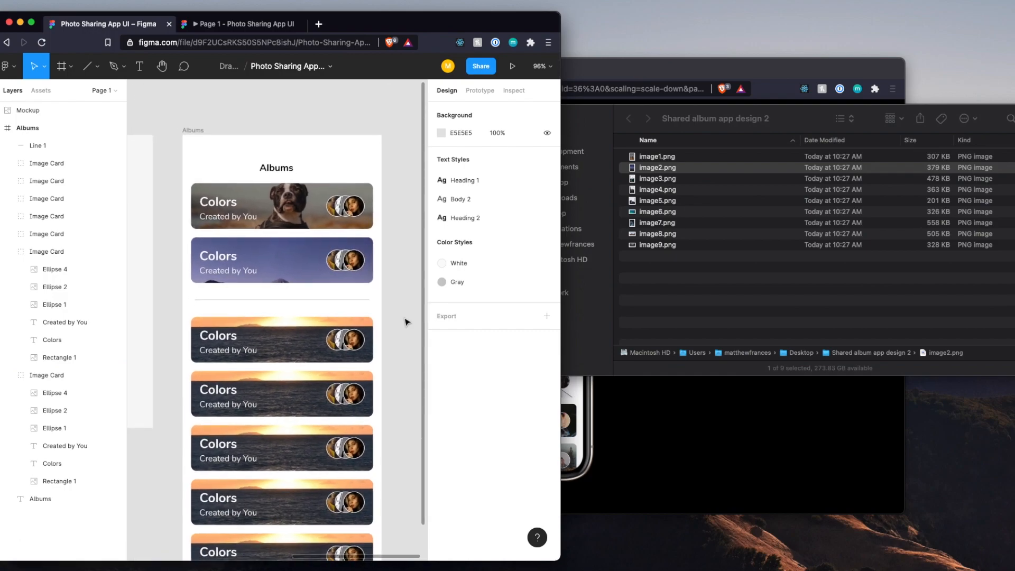
pyautogui.scroll(-2, 406, 321)
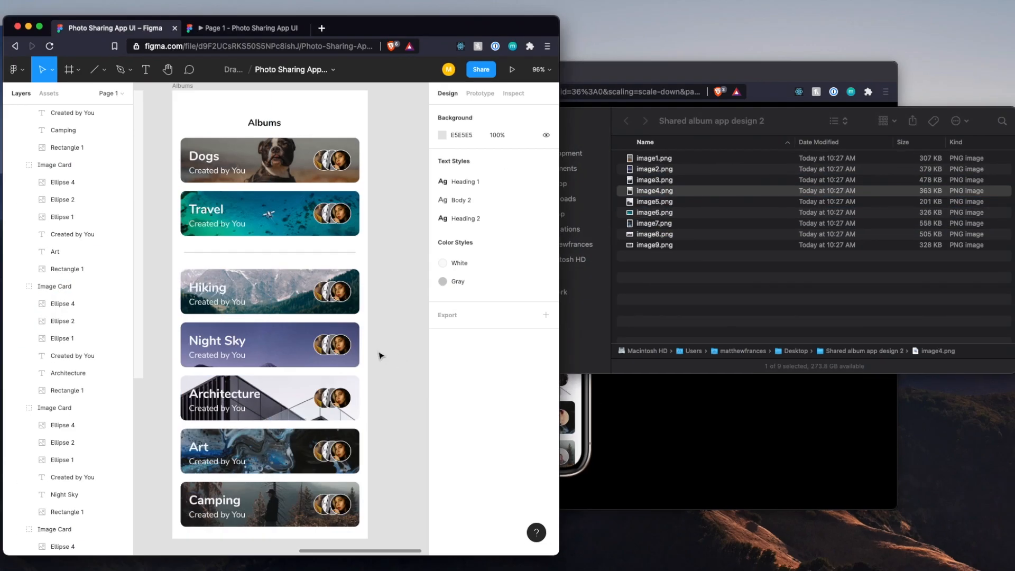
pyautogui.click(299, 306)
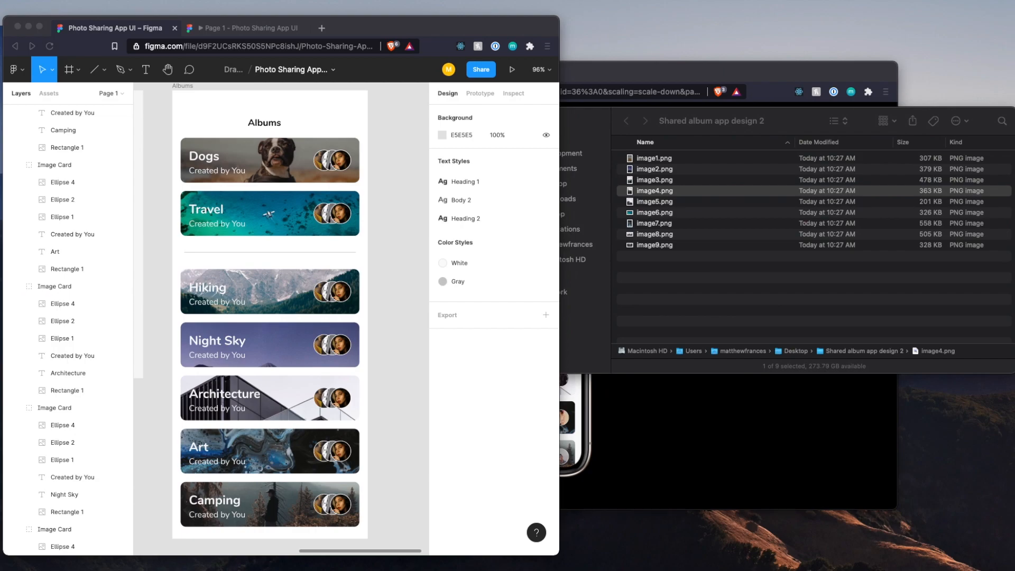
pyautogui.hotkey('ctrl', 'Up')
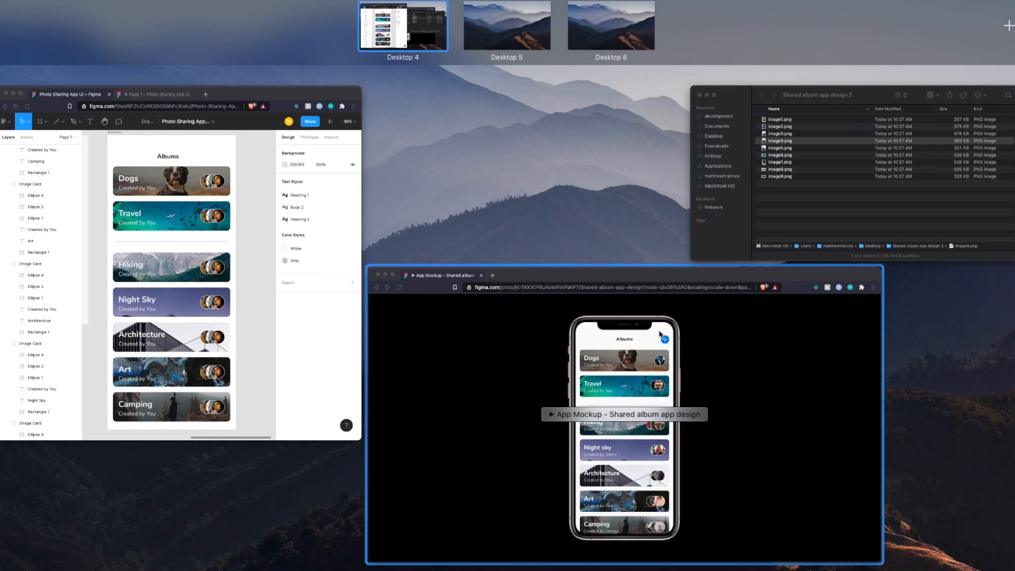
pyautogui.click(626, 389)
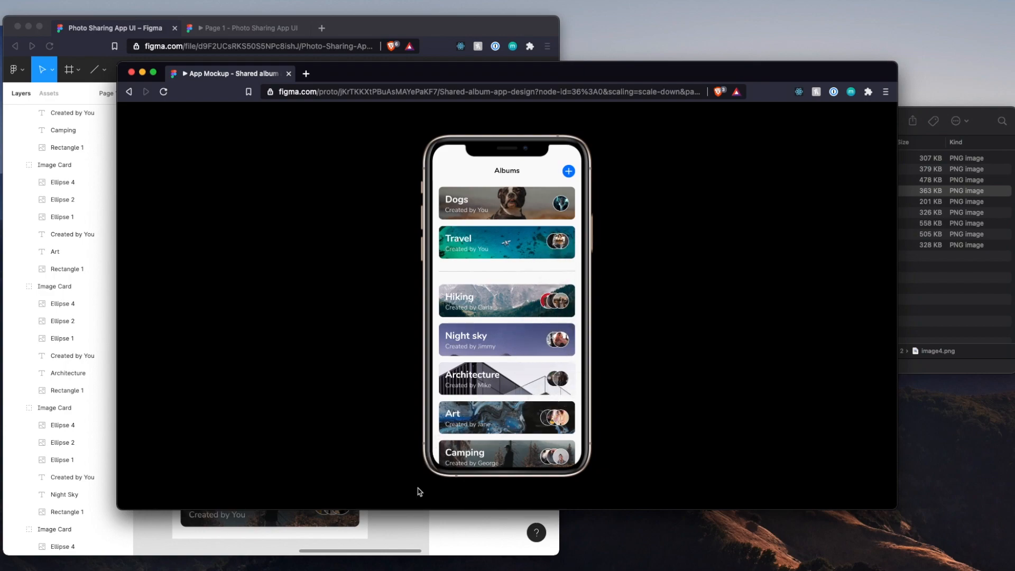
pyautogui.click(404, 519)
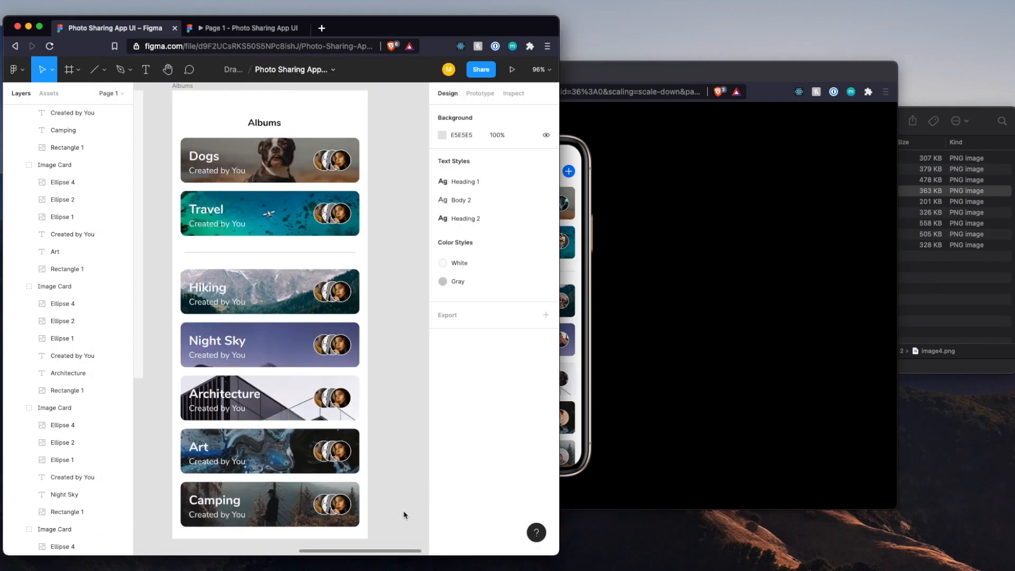
# Fill the three avatar circles on all seven album cards with portrait photos from the Unsplash plugin, close the plugin and deselect them.
pyautogui.click(323, 163)
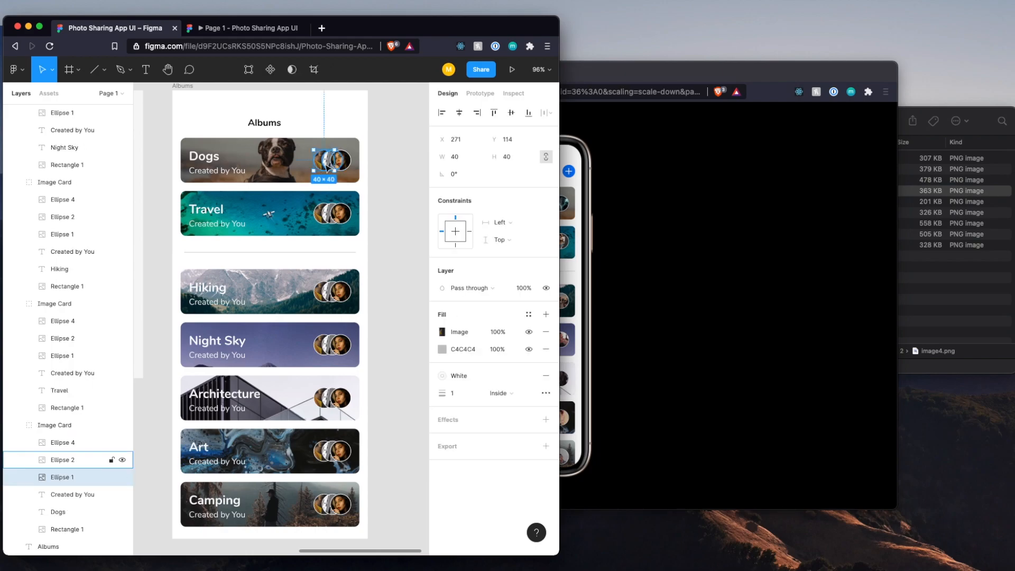
pyautogui.keyDown('shift'); pyautogui.click(332, 167); pyautogui.keyUp('shift')
pyautogui.keyDown('shift'); pyautogui.click(341, 168); pyautogui.keyUp('shift')
pyautogui.keyDown('shift'); pyautogui.click(342, 214); pyautogui.keyUp('shift')
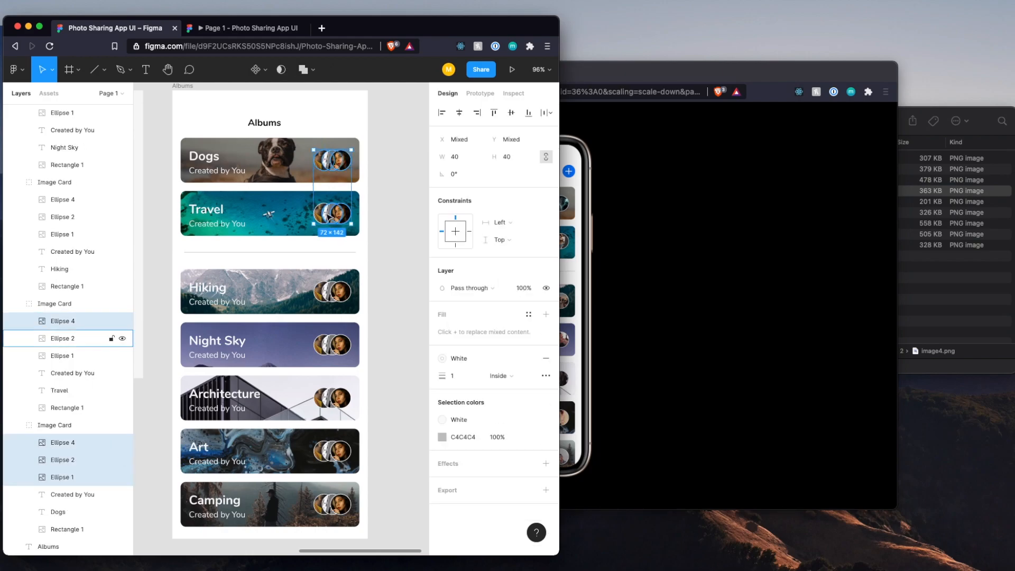
pyautogui.keyDown('shift'); pyautogui.click(332, 214); pyautogui.keyUp('shift')
pyautogui.keyDown('shift'); pyautogui.click(322, 214); pyautogui.keyUp('shift')
pyautogui.keyDown('shift'); pyautogui.click(322, 292); pyautogui.keyUp('shift')
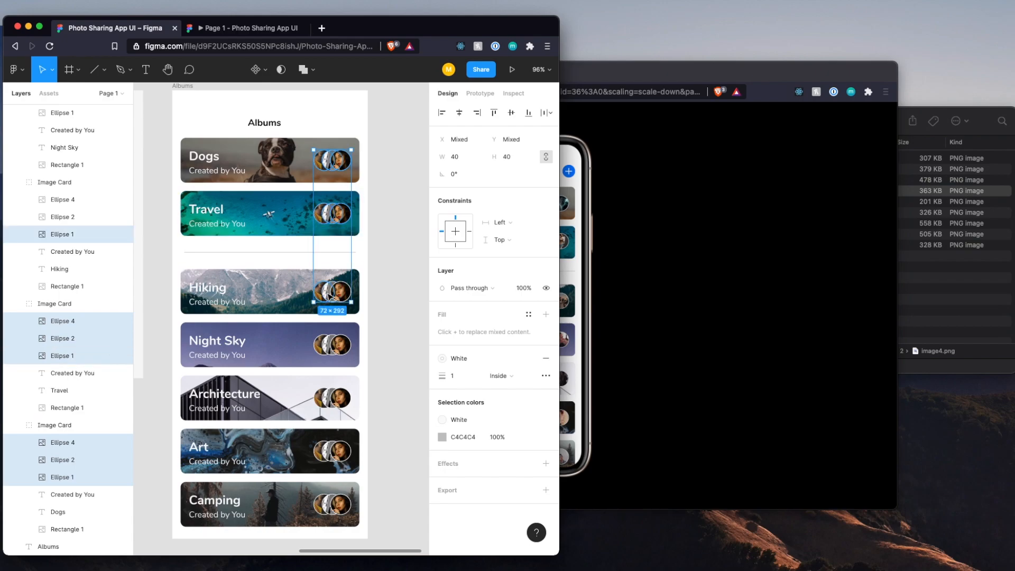
pyautogui.keyDown('shift'); pyautogui.click(332, 294); pyautogui.keyUp('shift')
pyautogui.keyDown('shift'); pyautogui.click(342, 295); pyautogui.keyUp('shift')
pyautogui.keyDown('shift'); pyautogui.click(342, 352); pyautogui.keyUp('shift')
pyautogui.keyDown('shift'); pyautogui.click(332, 352); pyautogui.keyUp('shift')
pyautogui.keyDown('shift'); pyautogui.click(322, 352); pyautogui.keyUp('shift')
pyautogui.keyDown('shift'); pyautogui.click(323, 401); pyautogui.keyUp('shift')
pyautogui.keyDown('shift'); pyautogui.click(331, 400); pyautogui.keyUp('shift')
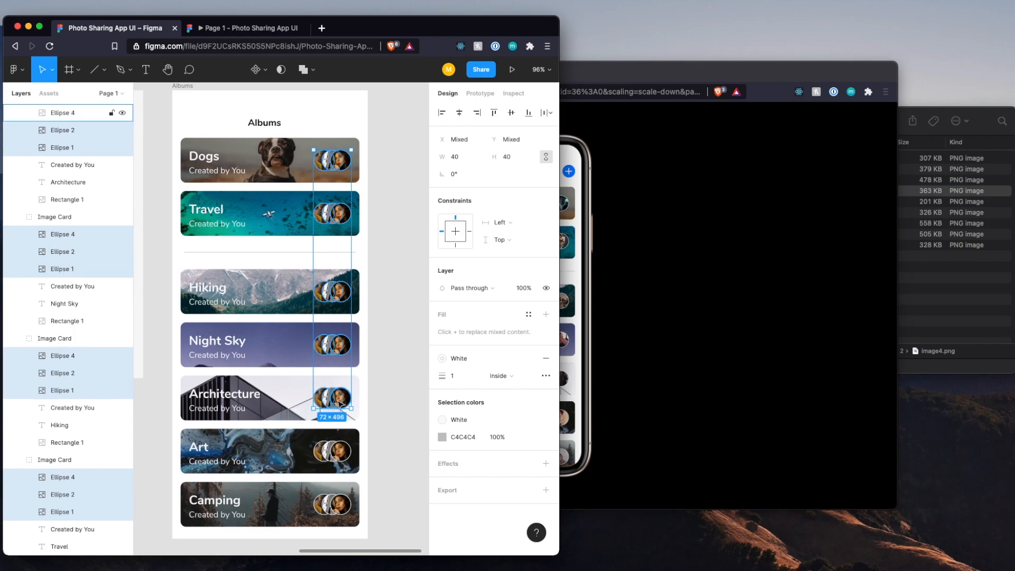
pyautogui.keyDown('shift'); pyautogui.click(341, 401); pyautogui.keyUp('shift')
pyautogui.keyDown('shift'); pyautogui.click(341, 450); pyautogui.keyUp('shift')
pyautogui.keyDown('shift'); pyautogui.click(331, 450); pyautogui.keyUp('shift')
pyautogui.keyDown('shift'); pyautogui.click(322, 451); pyautogui.keyUp('shift')
pyautogui.keyDown('shift'); pyautogui.click(322, 504); pyautogui.keyUp('shift')
pyautogui.keyDown('shift'); pyautogui.click(332, 504); pyautogui.keyUp('shift')
pyautogui.keyDown('shift'); pyautogui.click(341, 505); pyautogui.keyUp('shift')
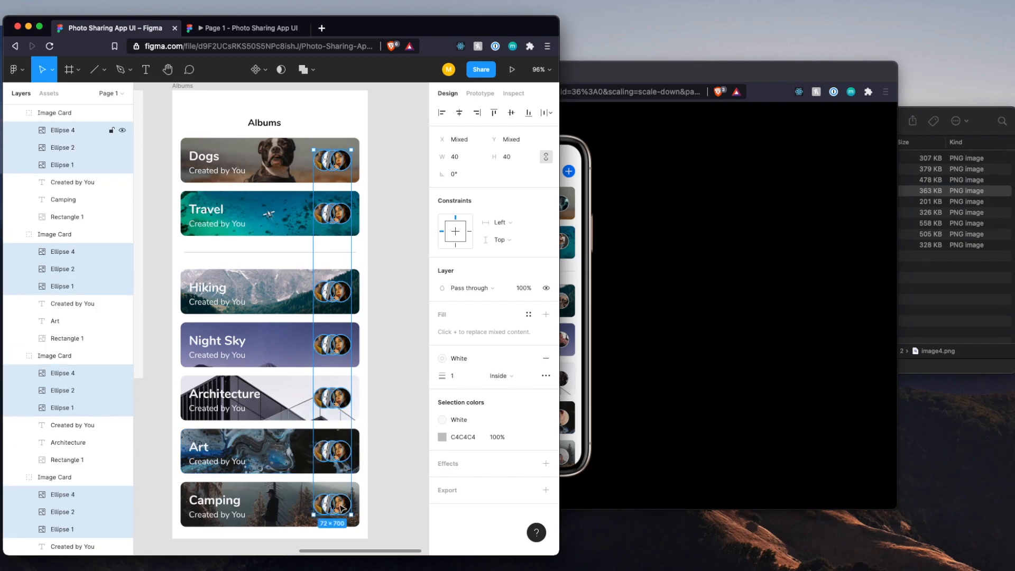
pyautogui.rightClick(341, 456)
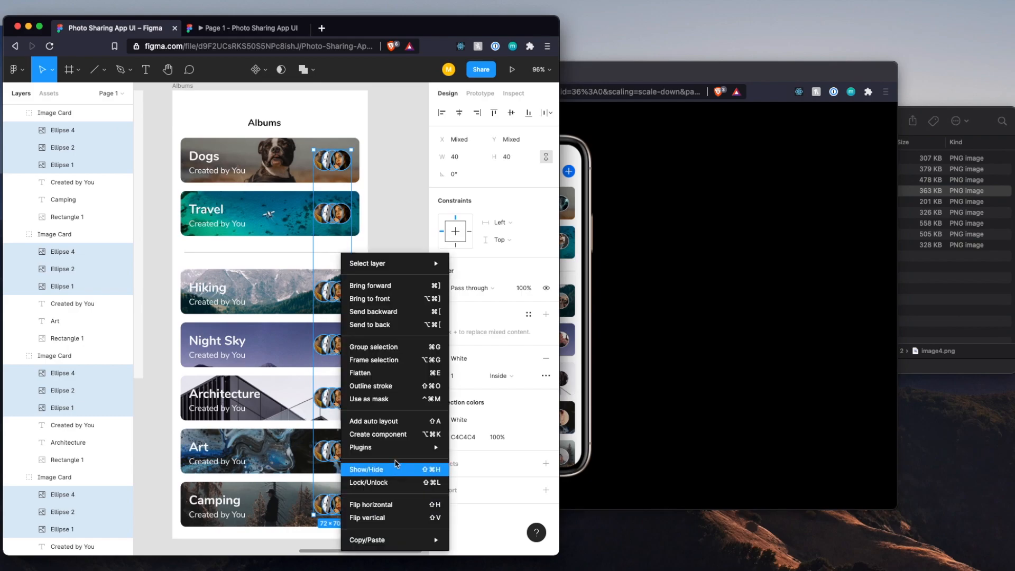
pyautogui.moveTo(397, 453)
pyautogui.click(297, 461)
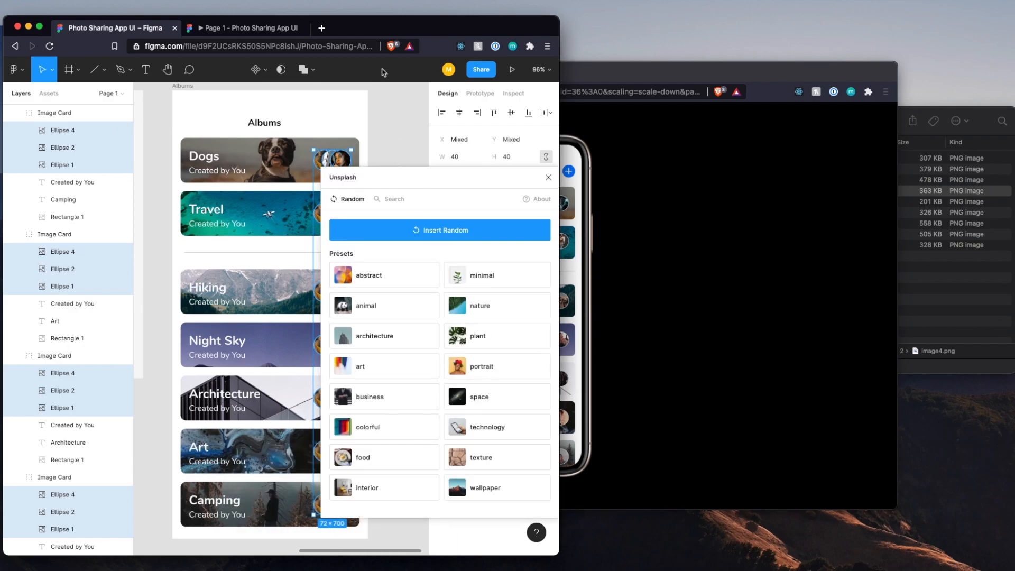
pyautogui.doubleClick(375, 31)
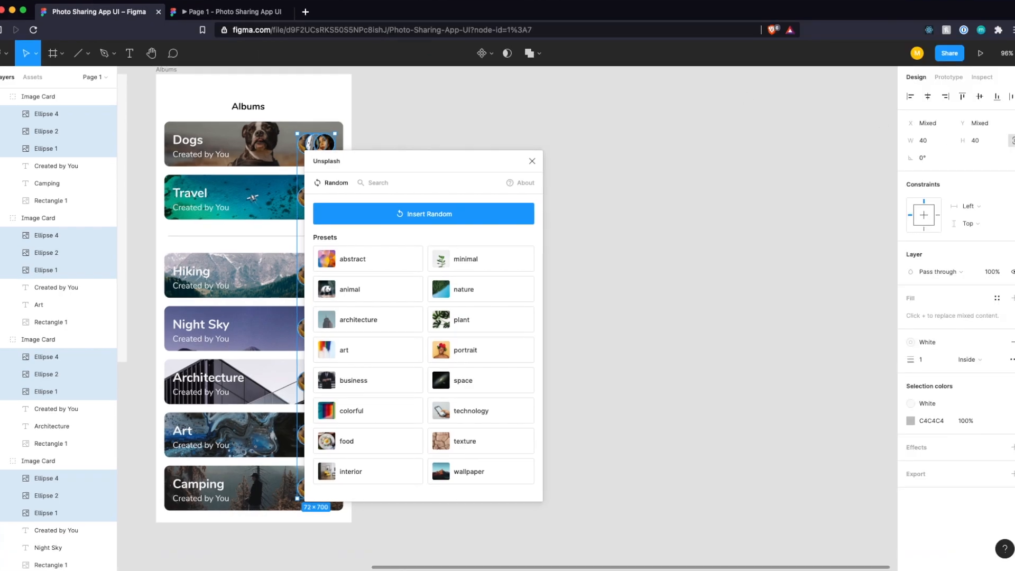
pyautogui.moveTo(1014, 195); pyautogui.dragTo(933, 194)
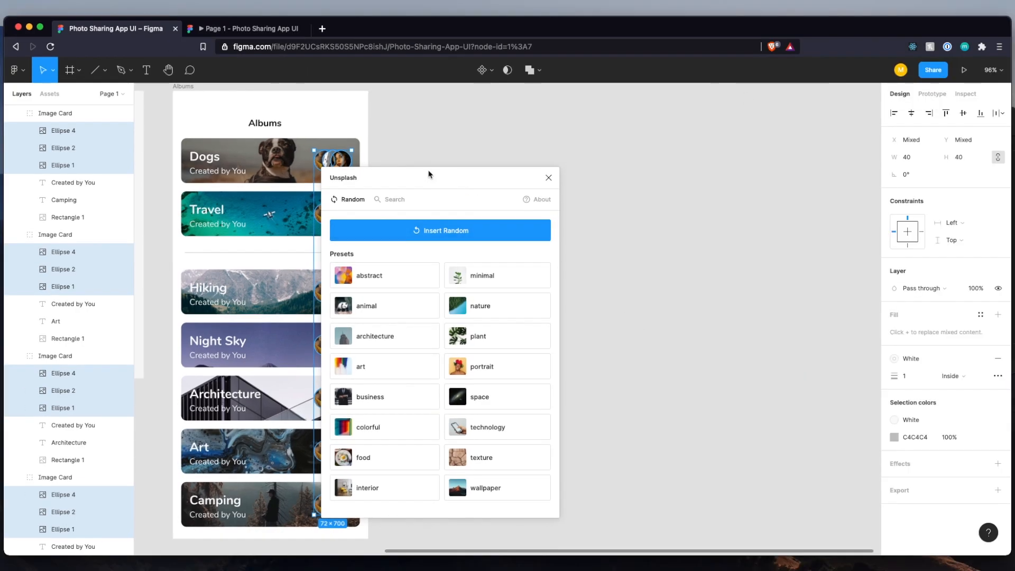
pyautogui.moveTo(428, 174); pyautogui.dragTo(623, 163)
pyautogui.click(679, 361)
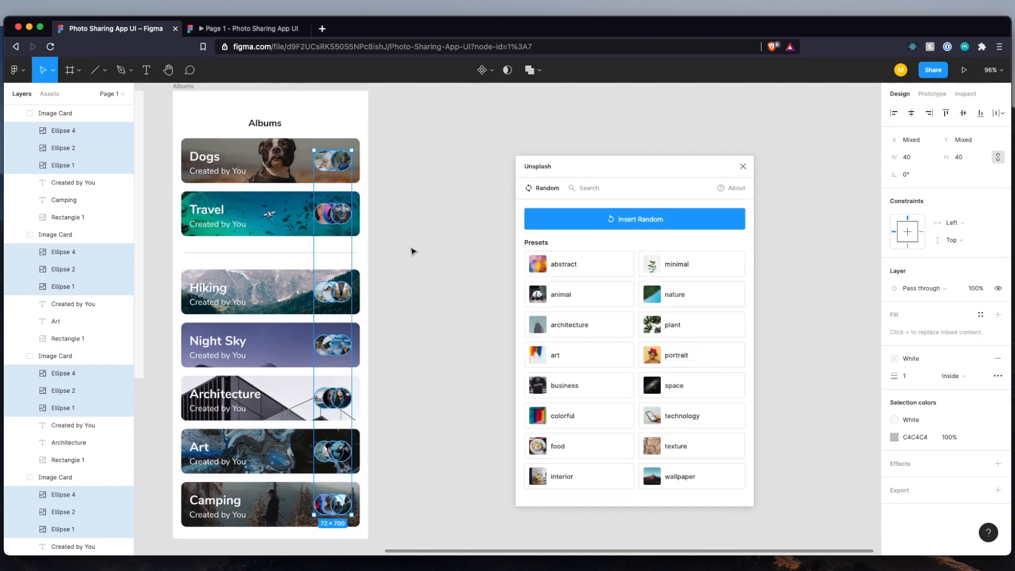
pyautogui.click(744, 167)
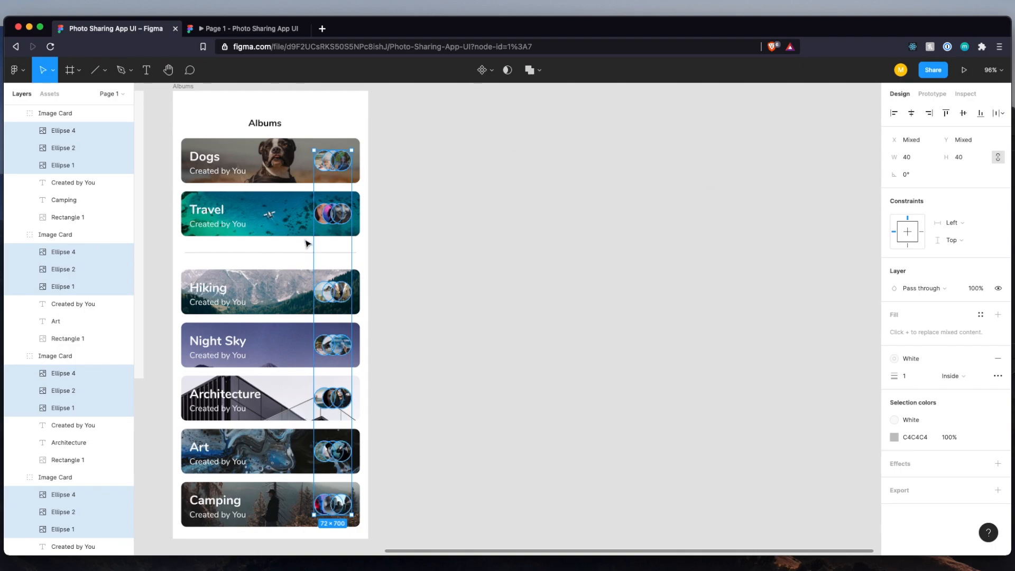
pyautogui.scroll(5, 308, 243)
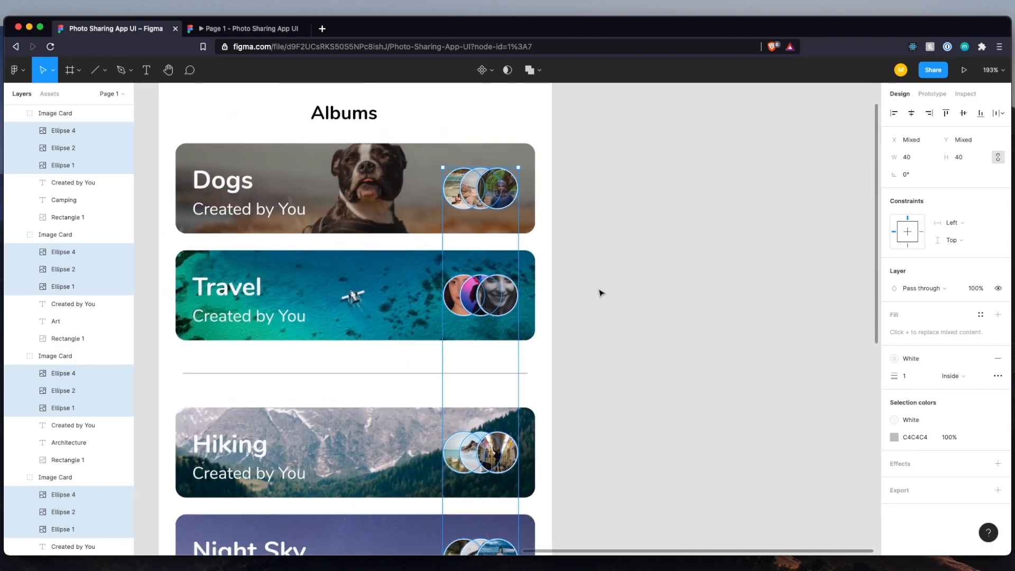
pyautogui.click(601, 292)
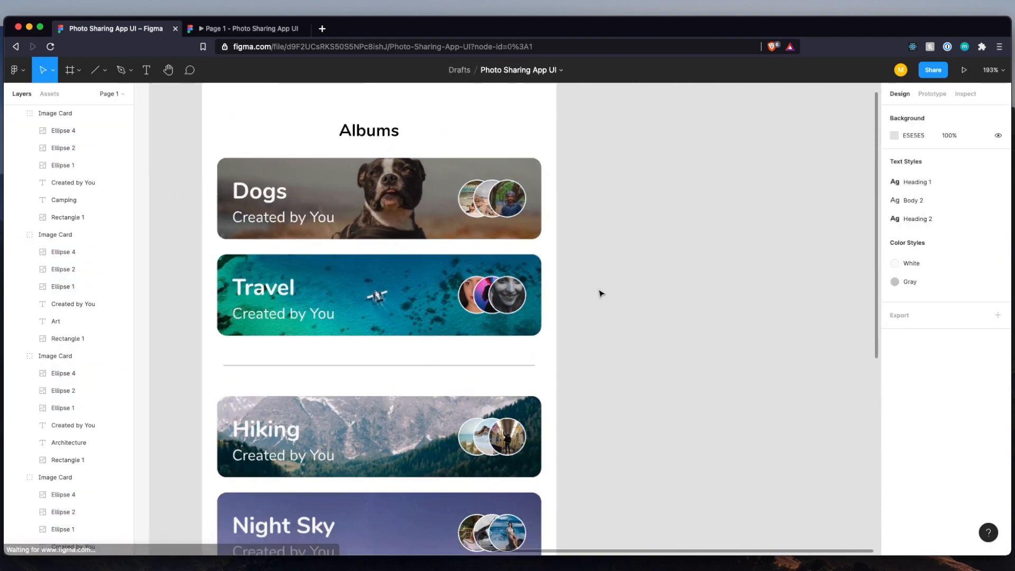
# Delete the first and second avatar circles from the Dogs card, keeping only the last one.
pyautogui.scroll(-3, 601, 292)
pyautogui.click(524, 211)
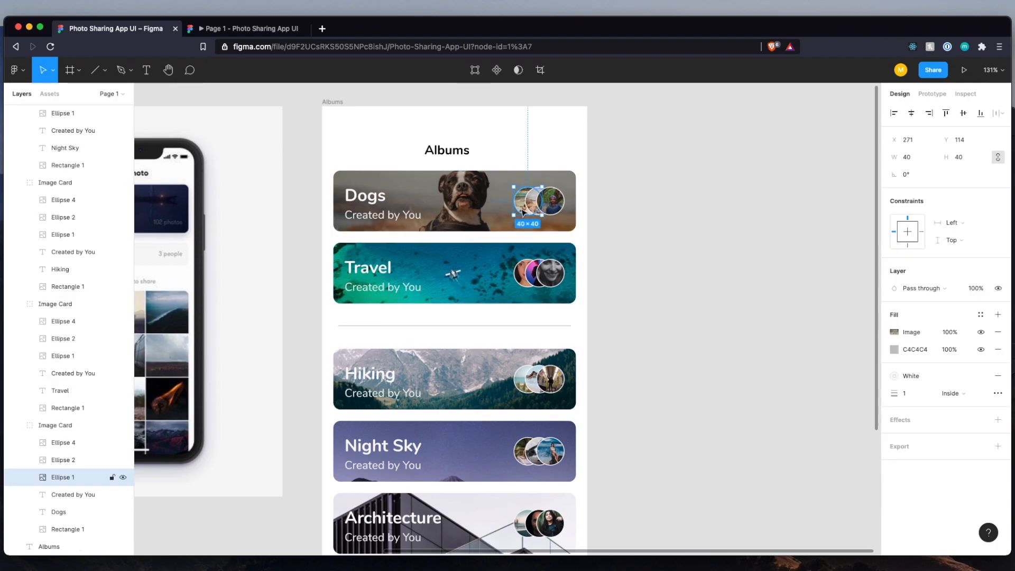
pyautogui.click(522, 238)
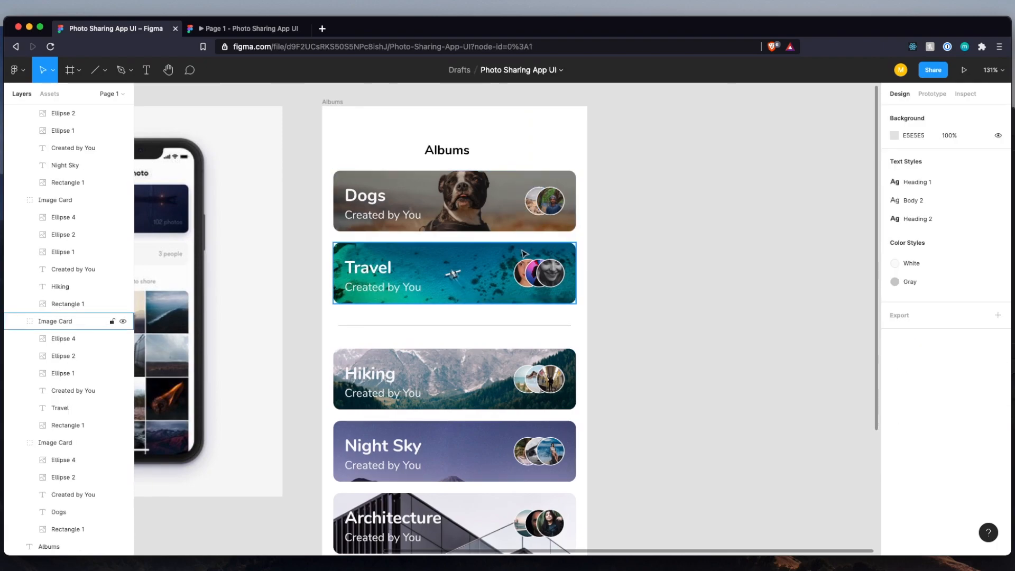
pyautogui.click(531, 208)
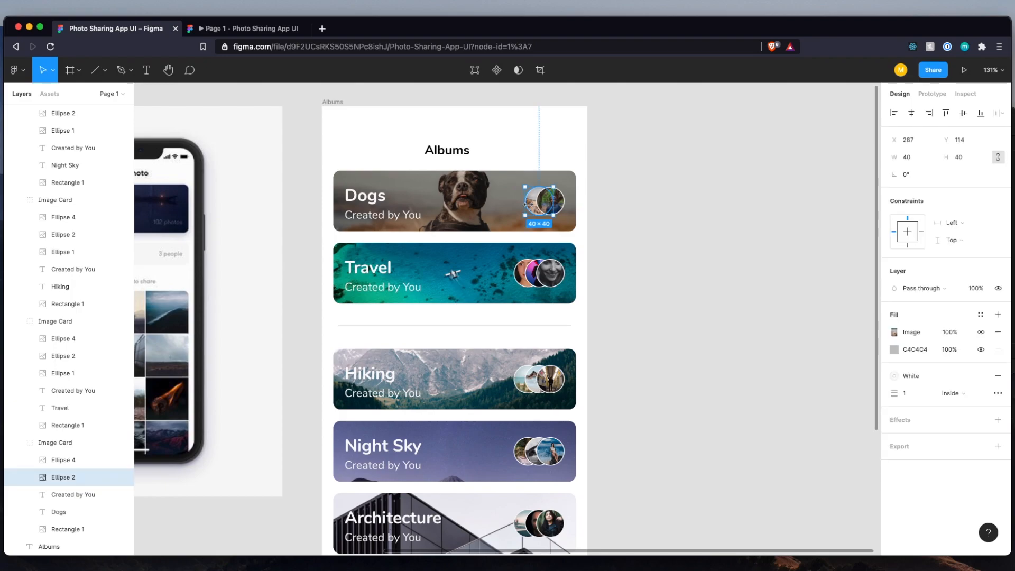
pyautogui.press('Delete')
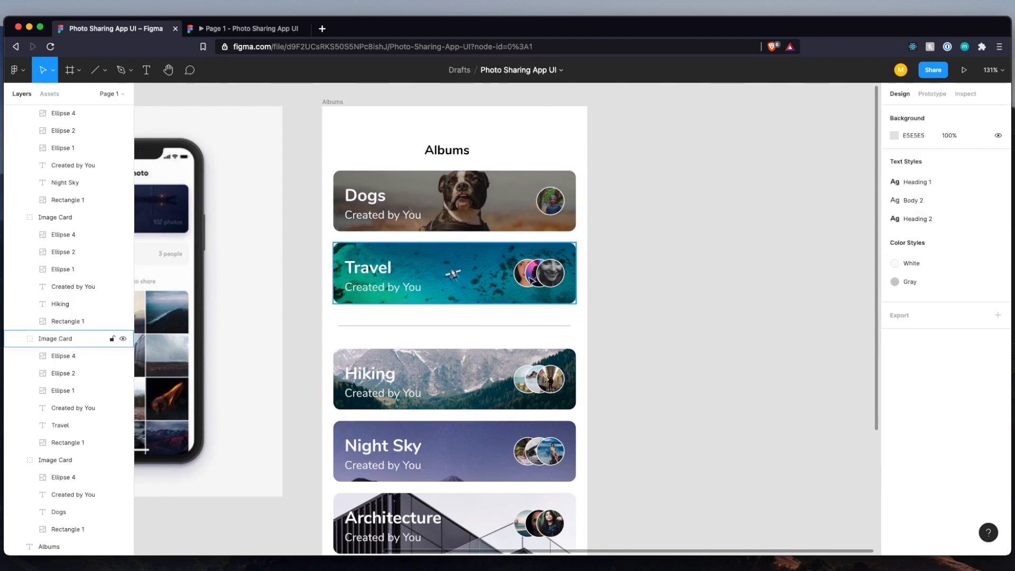
# Delete the first avatar circle from each of the Hiking, Night Sky and Camping cards.
pyautogui.scroll(-2, 530, 335)
pyautogui.click(523, 332)
pyautogui.press('Delete')
pyautogui.scroll(-2, 520, 336)
pyautogui.click(517, 361)
pyautogui.press('Delete')
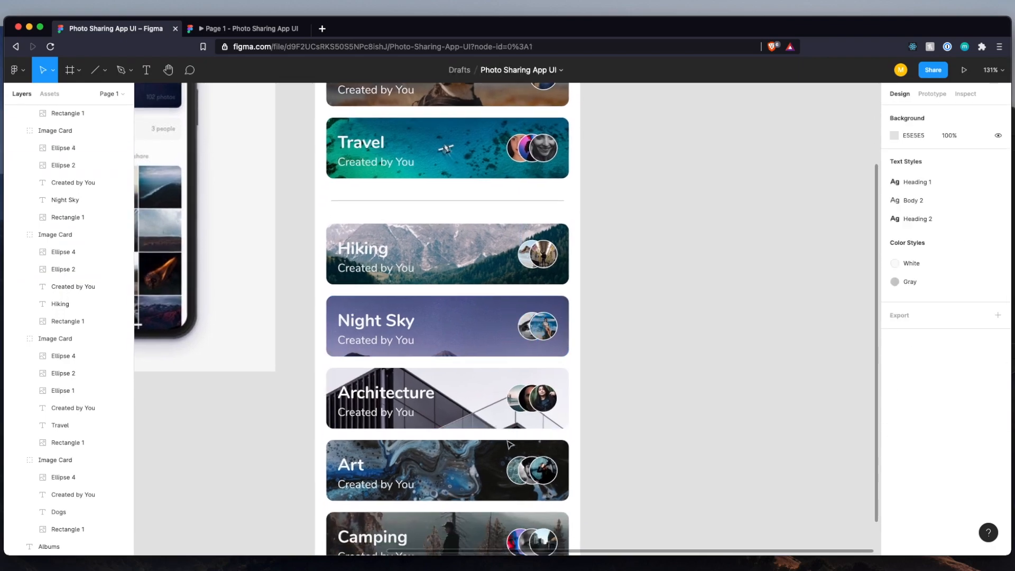
pyautogui.scroll(-1, 517, 365)
pyautogui.scroll(-3, 518, 422)
pyautogui.click(535, 463)
pyautogui.press('Delete')
pyautogui.scroll(-5, 747, 424)
pyautogui.hscroll(4, 748, 423)
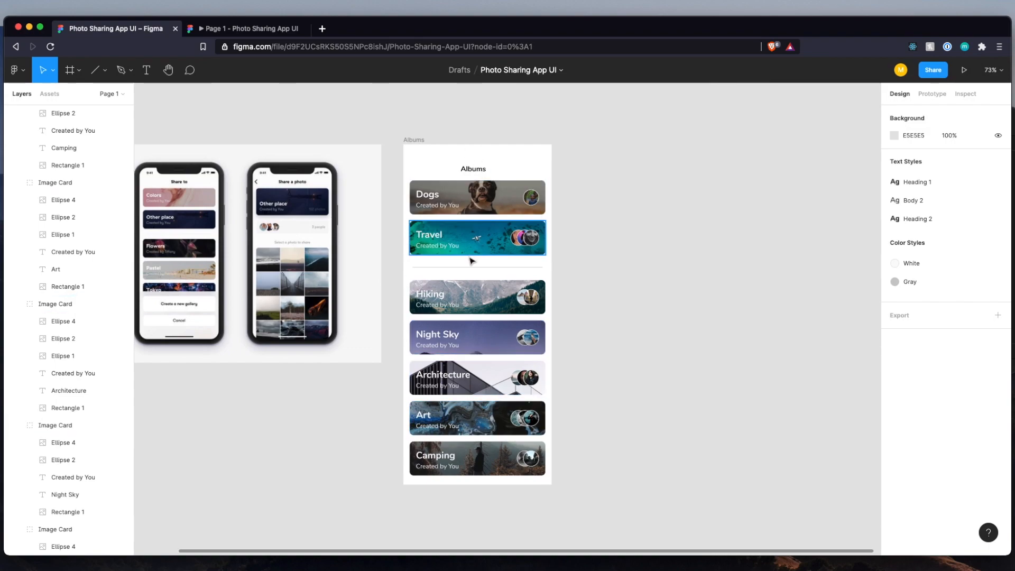
# Duplicate the Albums frame beside the original and rename the copy "Albums (Edit)".
pyautogui.hscroll(-2, 423, 262)
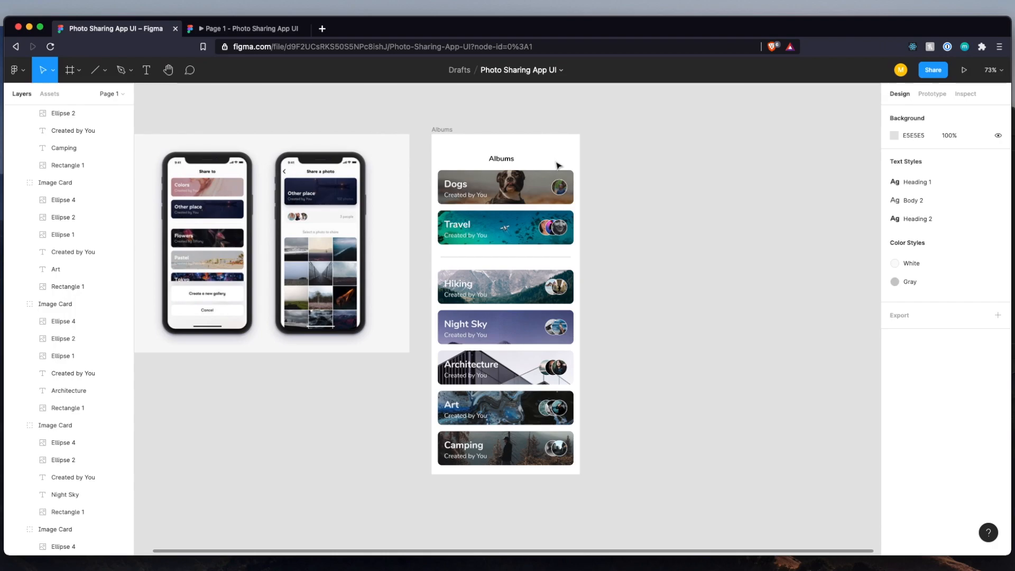
pyautogui.click(443, 130)
pyautogui.hotkey('ctrl', 'c')
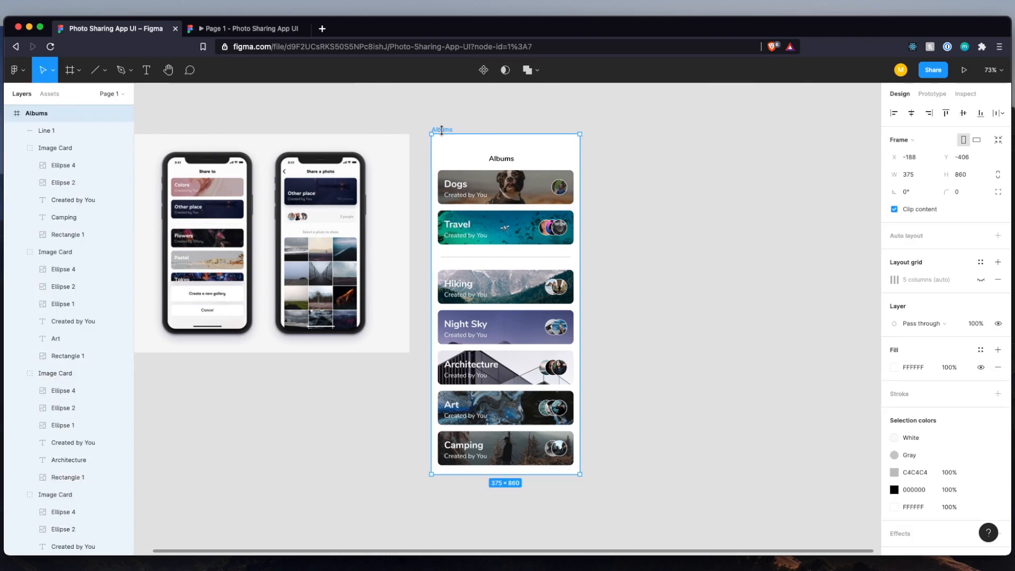
pyautogui.hotkey('ctrl', 'v')
pyautogui.doubleClick(607, 130)
pyautogui.press('Right')
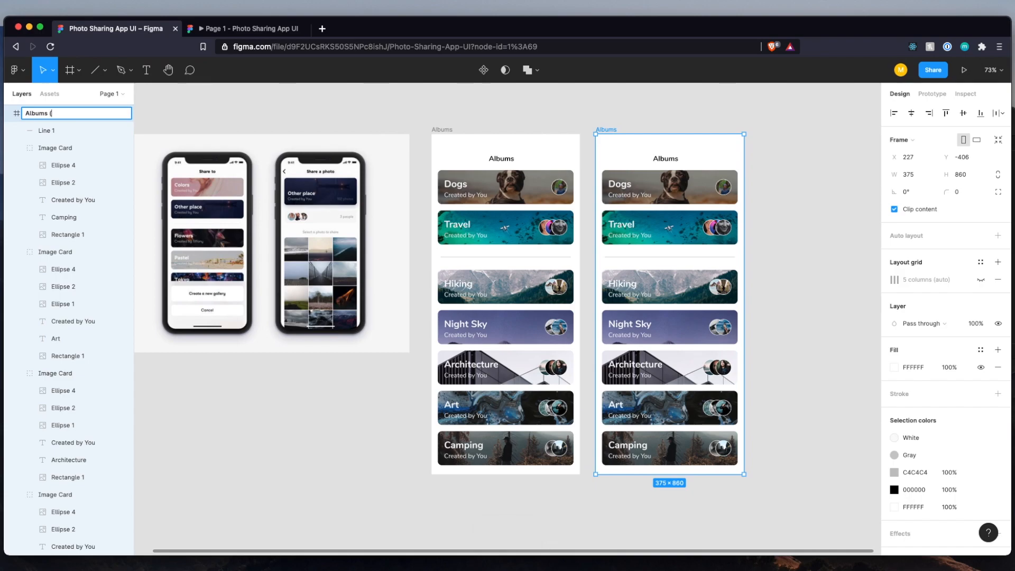
pyautogui.press('Return')
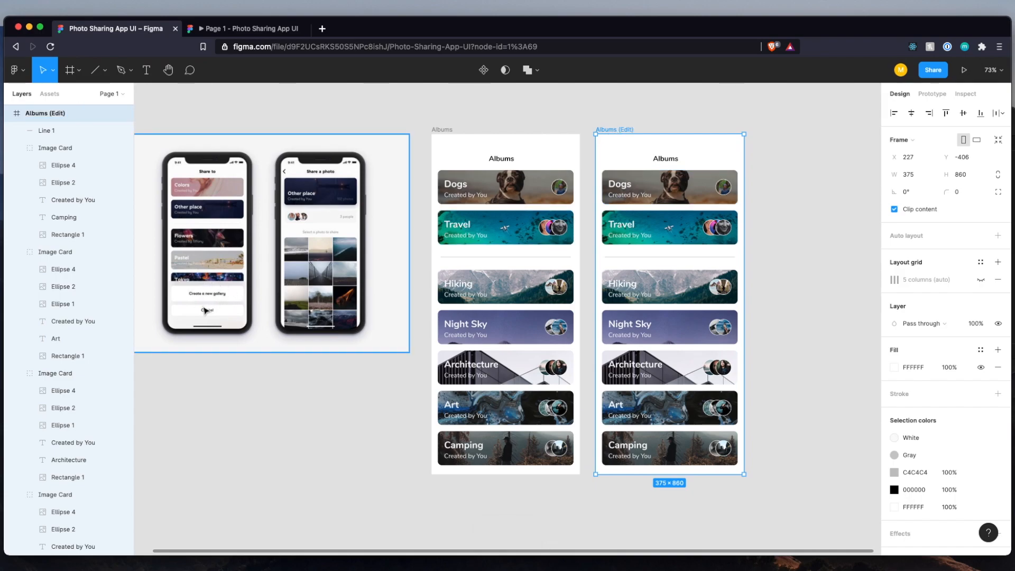
# Draw a 375 × 242 rectangle across the full width of the Albums (Edit) frame, ending at its bottom edge.
pyautogui.hscroll(2, 763, 416)
pyautogui.click(766, 417)
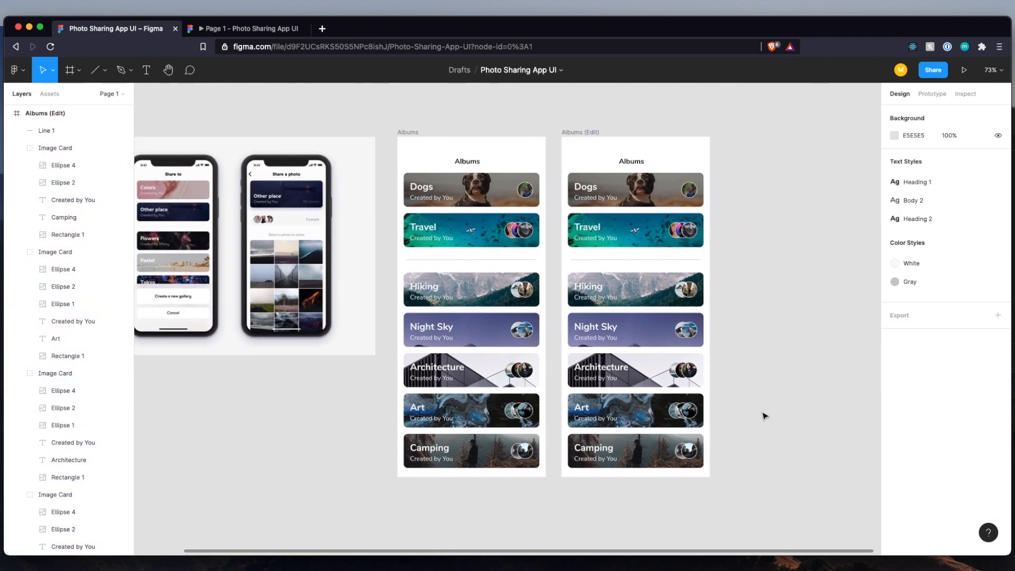
pyautogui.press('r')
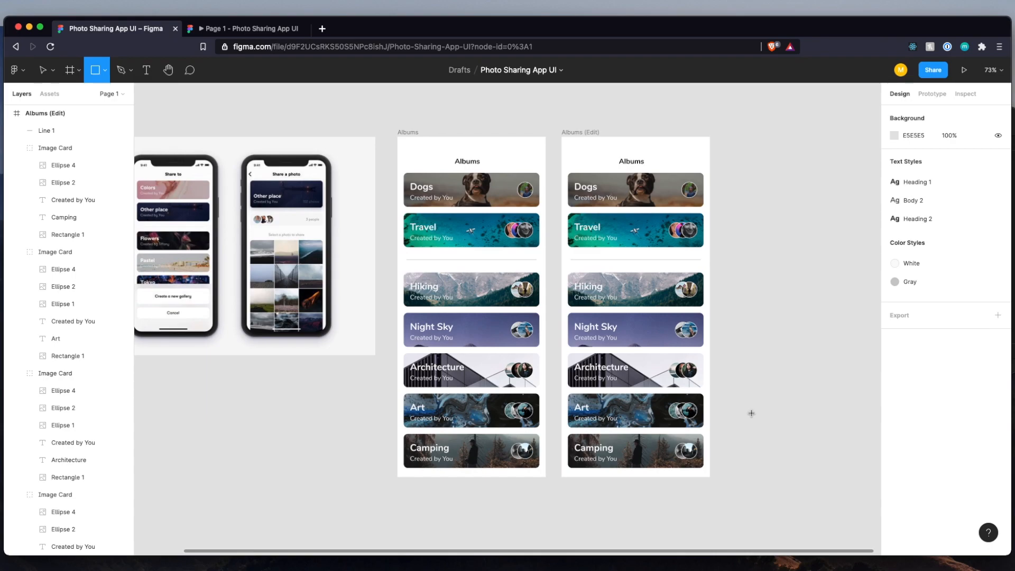
pyautogui.moveTo(561, 381)
pyautogui.mouseDown()
pyautogui.moveTo(635, 444)
pyautogui.moveTo(696, 453)
pyautogui.moveTo(711, 478)
pyautogui.mouseUp()
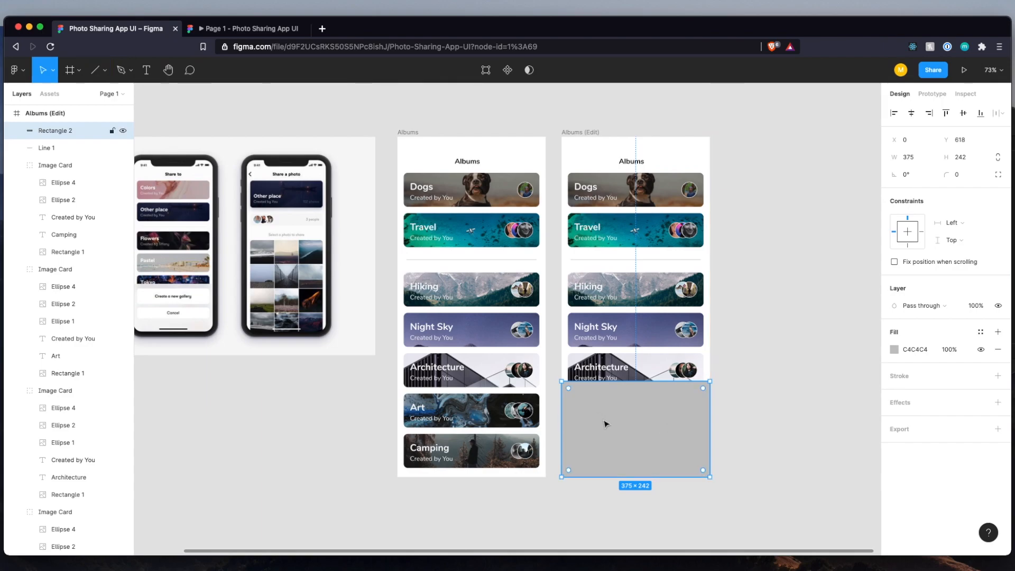
# Apply the Gray color style to the fill of the large rectangle at the bottom of the Albums (Edit) frame.
pyautogui.scroll(-3, 730, 421)
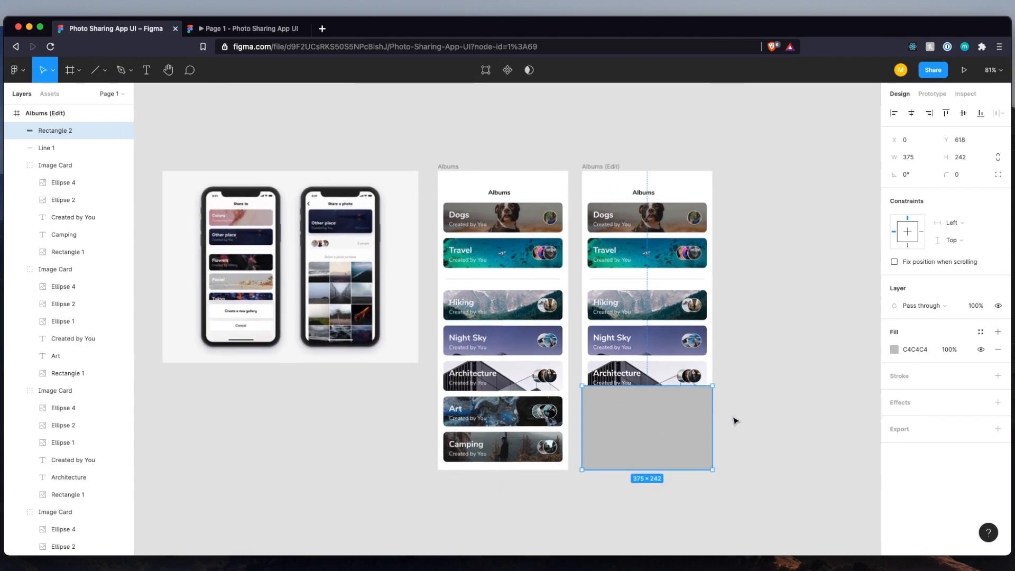
pyautogui.scroll(3, 736, 420)
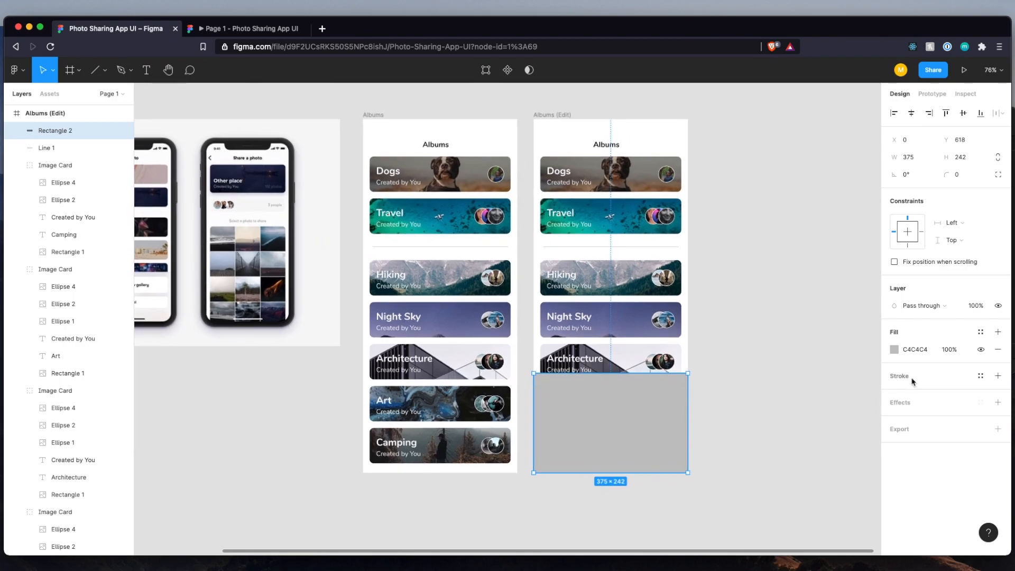
pyautogui.click(980, 332)
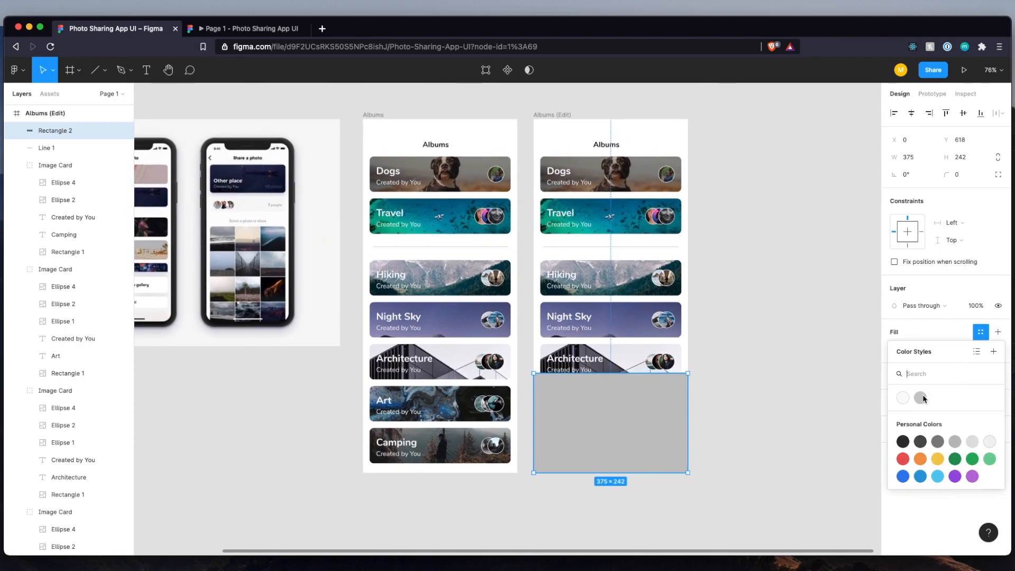
pyautogui.click(923, 398)
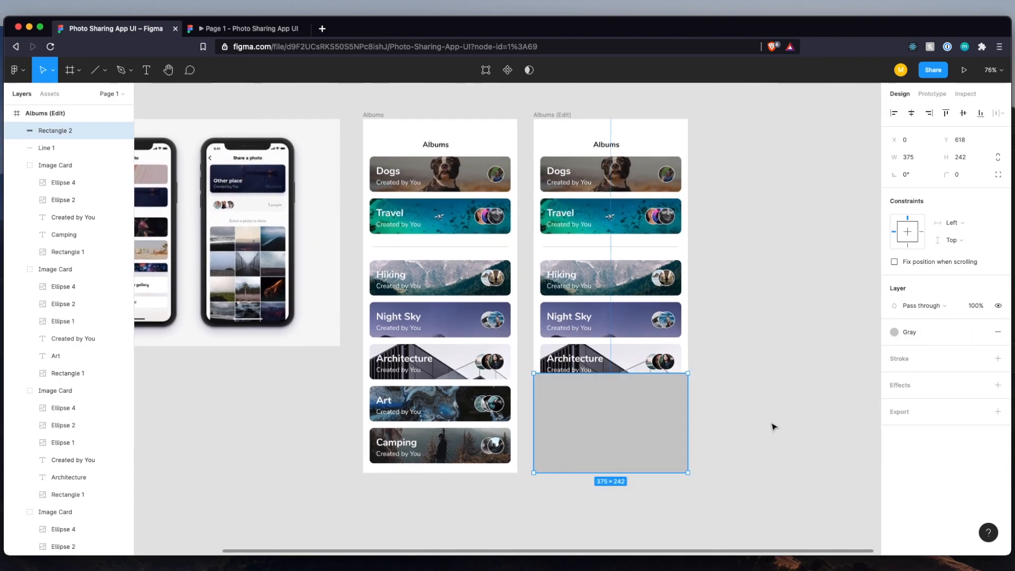
pyautogui.click(795, 421)
# Round only the gray panel's two top corners with a radius of 10 each, using independent corner values.
pyautogui.scroll(5, 793, 419)
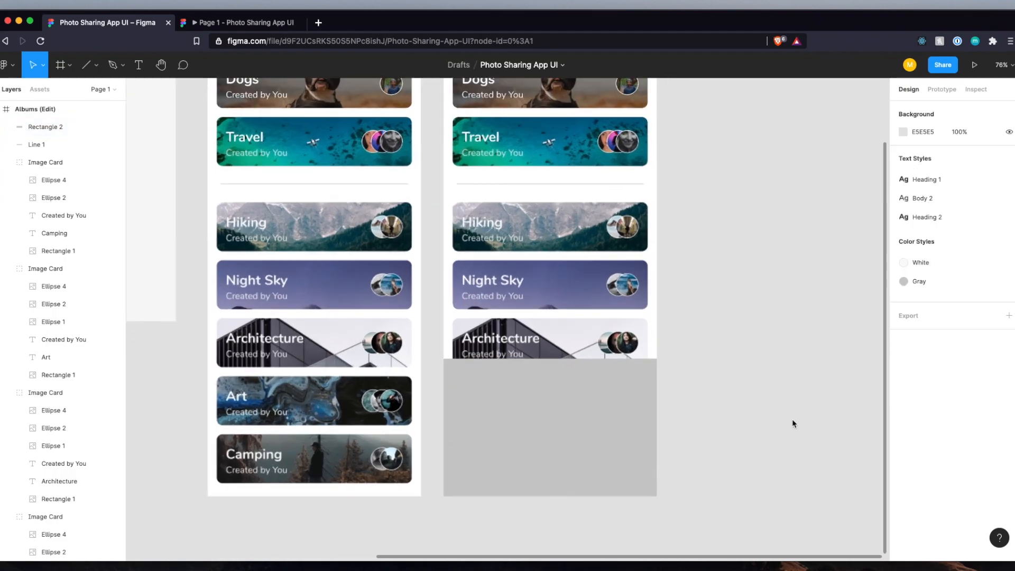
pyautogui.click(534, 392)
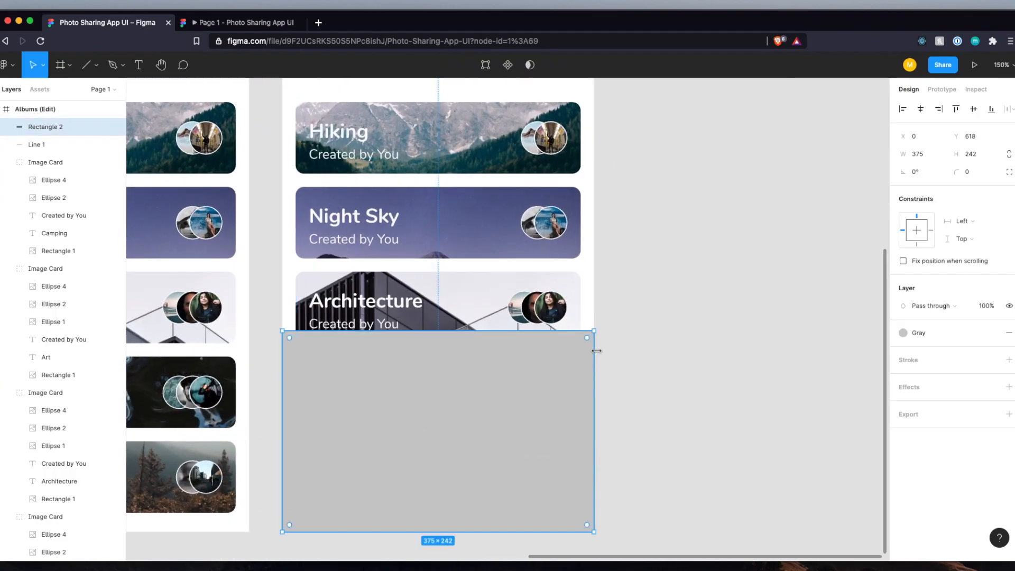
pyautogui.moveTo(587, 340); pyautogui.dragTo(575, 358)
pyautogui.hotkey('ctrl', 'z')
pyautogui.click(967, 173)
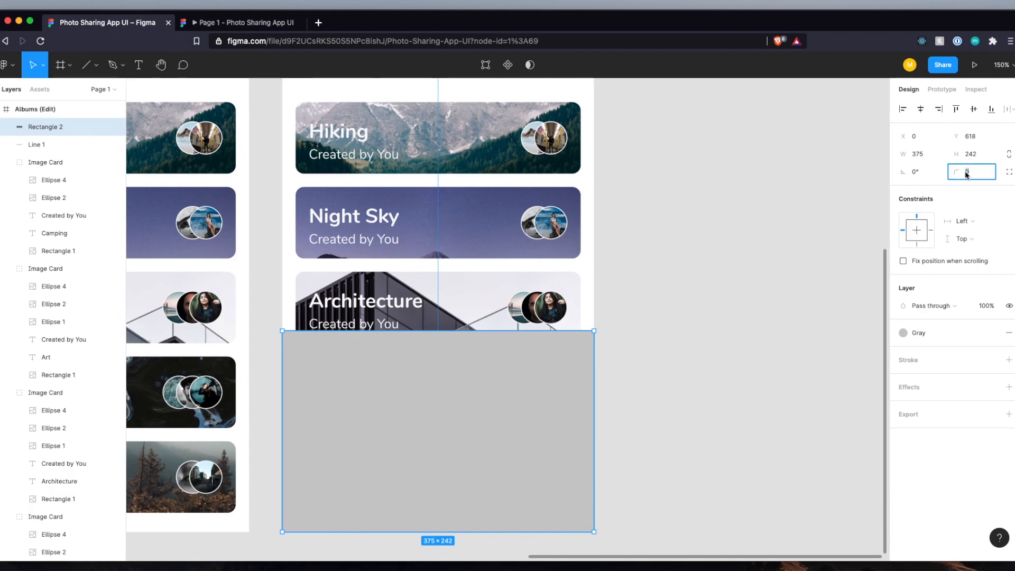
pyautogui.click(1009, 173)
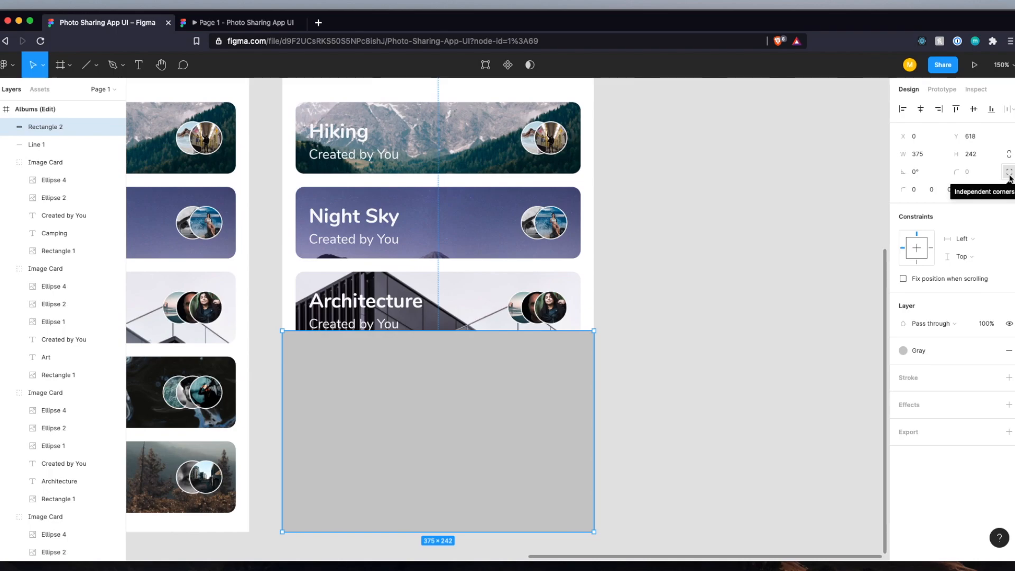
pyautogui.click(919, 192)
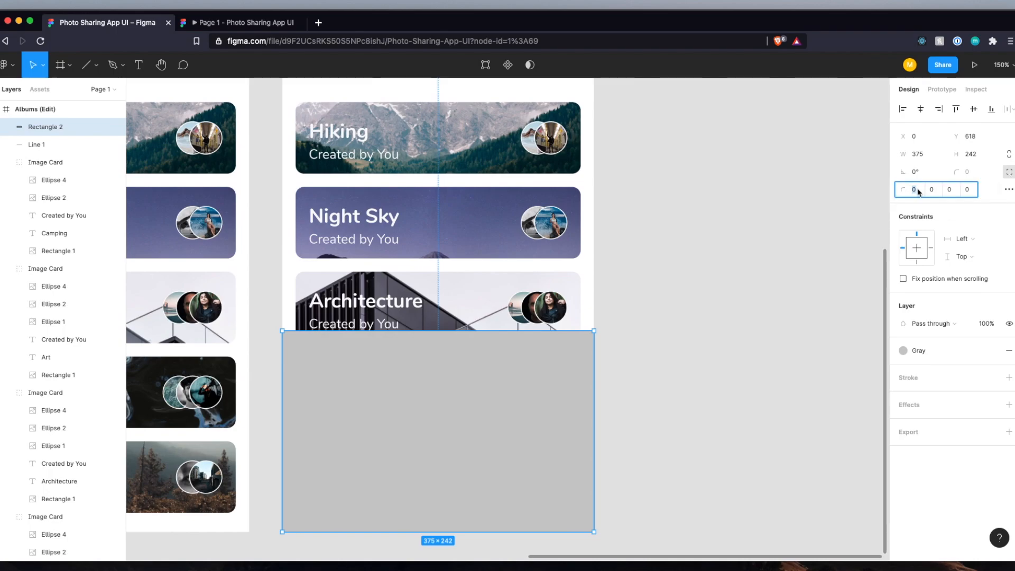
pyautogui.write('10')
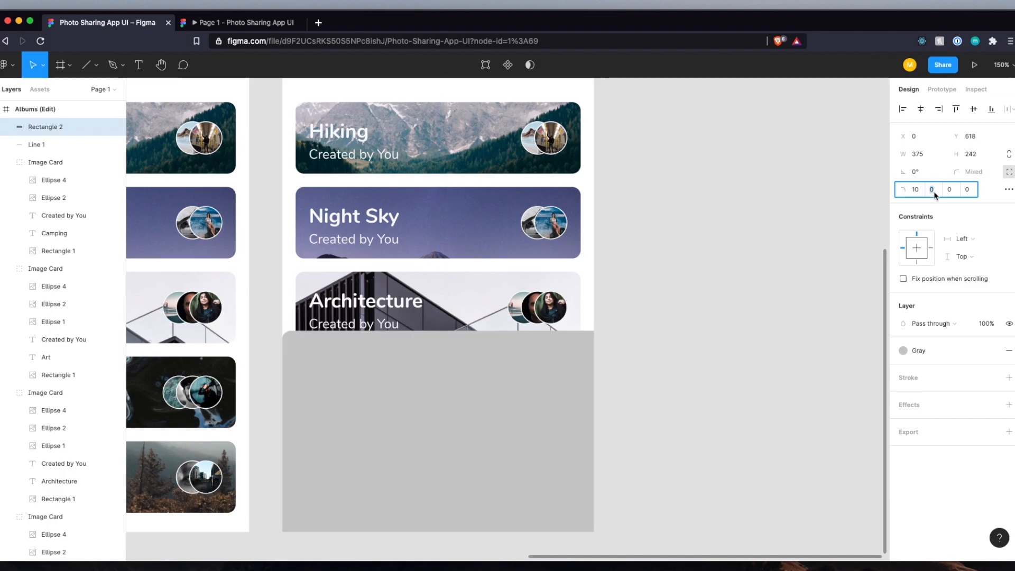
pyautogui.click(933, 189)
pyautogui.write('10')
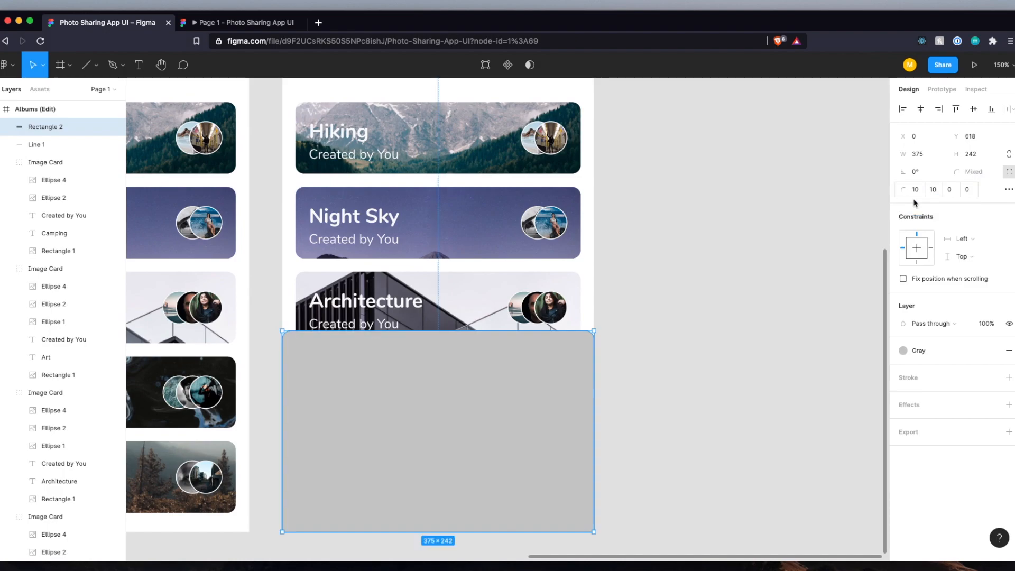
pyautogui.click(627, 400)
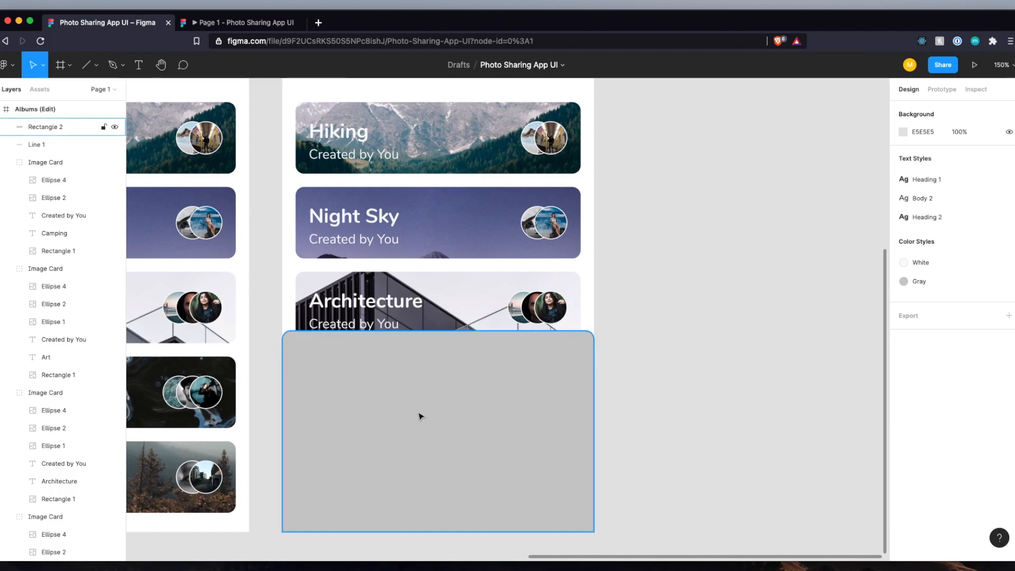
# Draw a rectangle about 319 × 75 in the upper part of the gray panel and fill it with the White color style.
pyautogui.press('r')
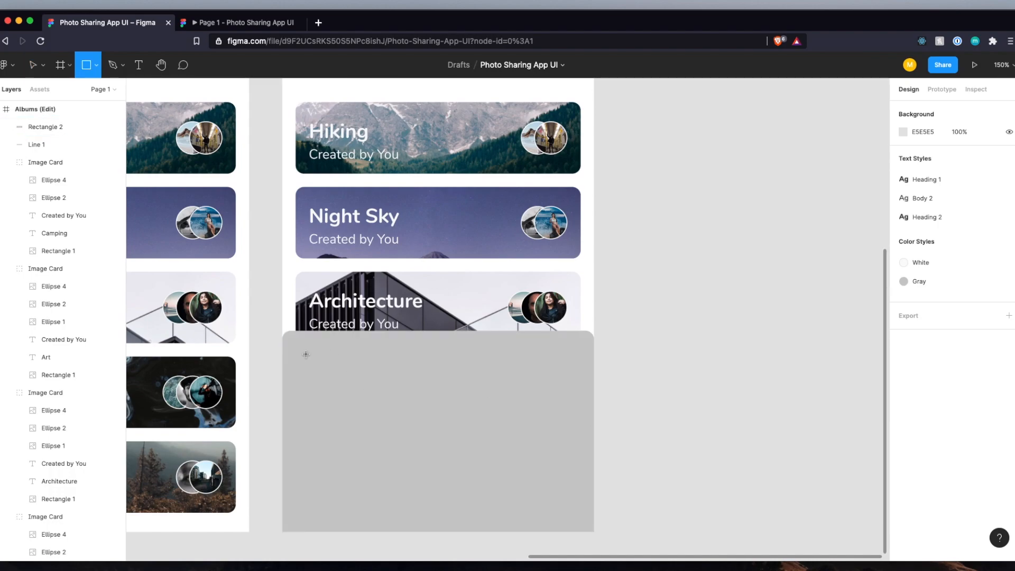
pyautogui.moveTo(303, 357); pyautogui.dragTo(569, 419)
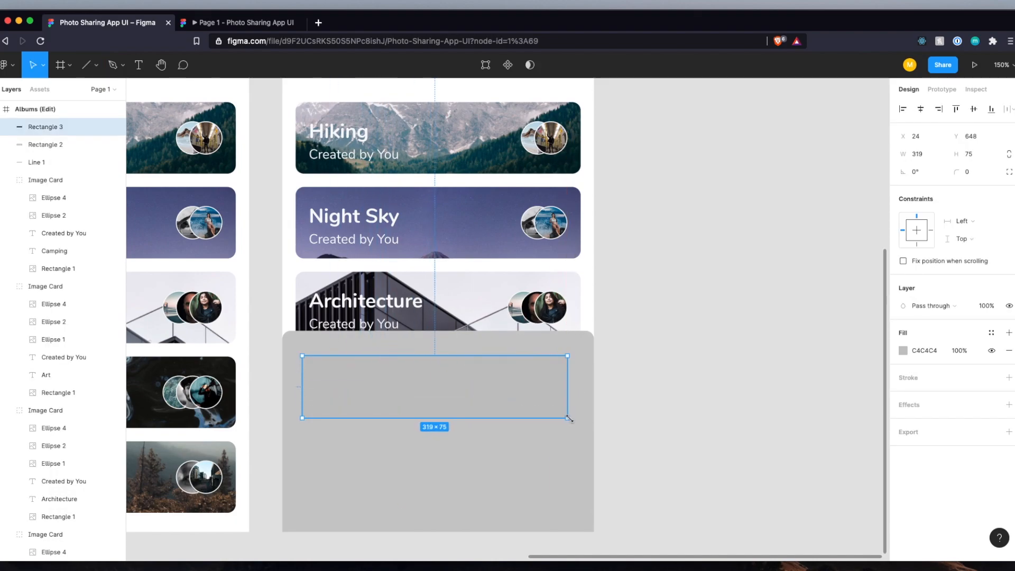
pyautogui.click(992, 351)
pyautogui.click(991, 332)
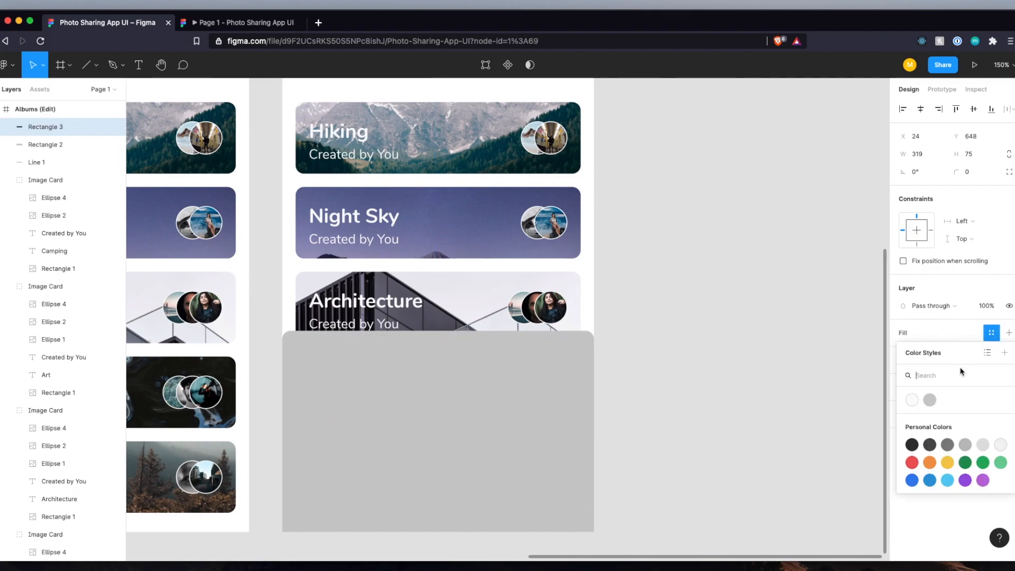
pyautogui.click(912, 400)
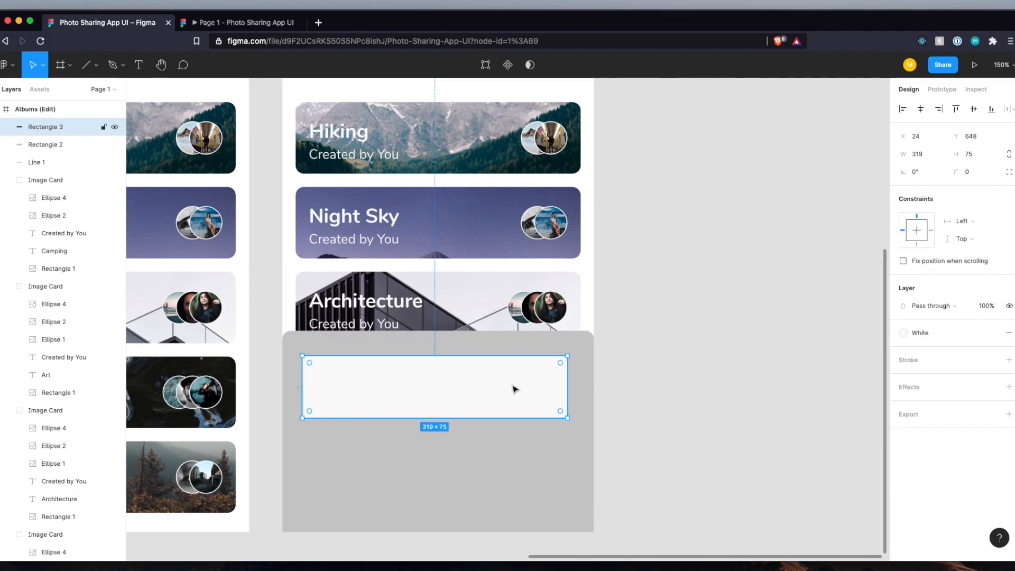
# Position the white rectangle 16 px from the panel's left edge and widen it to 343, leaving equal 16 px side margins.
pyautogui.moveTo(515, 388); pyautogui.dragTo(522, 389)
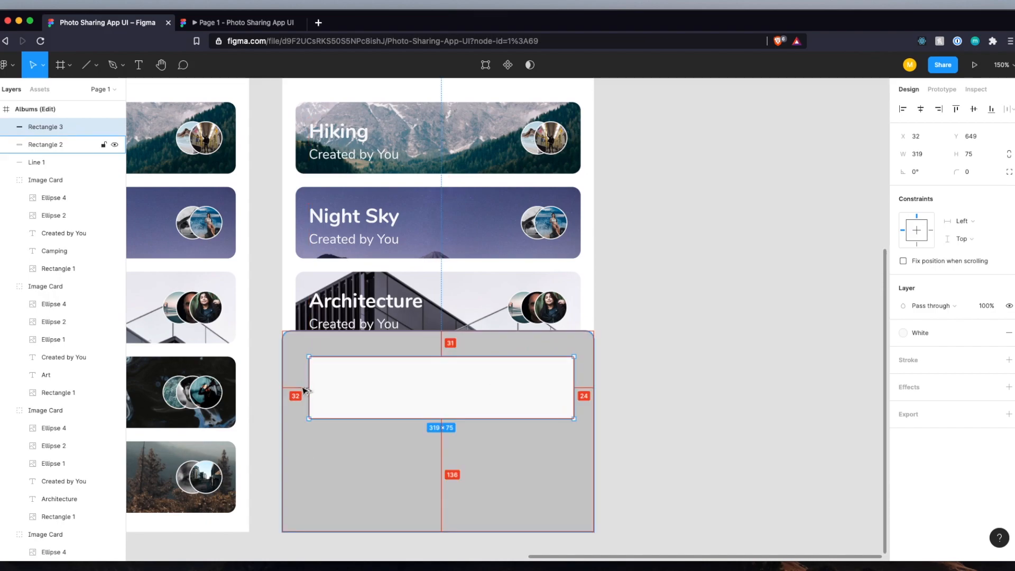
pyautogui.press('Left')
pyautogui.press('Left')
pyautogui.press('Left')
pyautogui.press('Left')
pyautogui.press('Left')
pyautogui.press('Left')
pyautogui.press('Left')
pyautogui.press('Left')
pyautogui.press('Left')
pyautogui.press('Left')
pyautogui.press('Left')
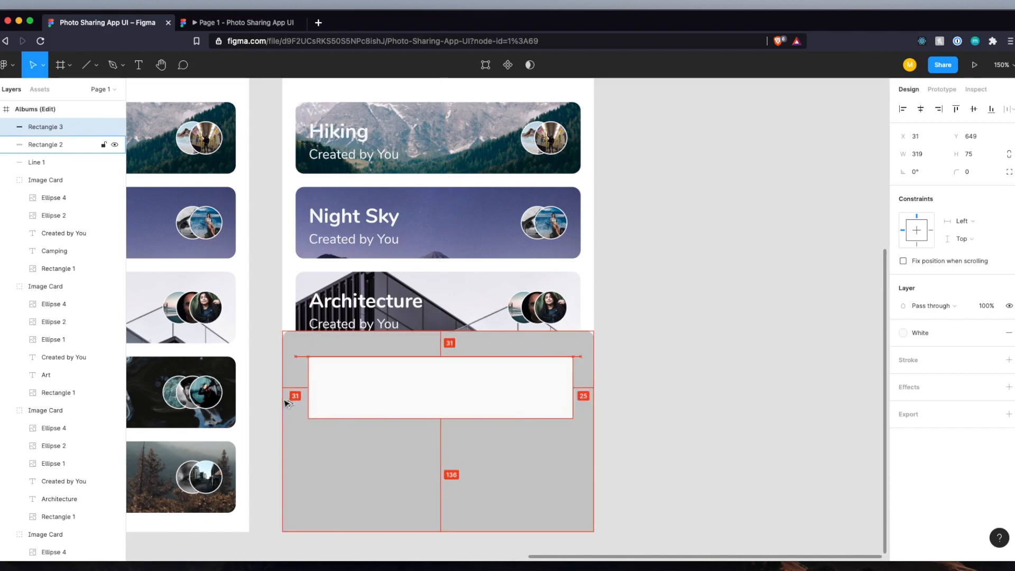
pyautogui.press('Left')
pyautogui.press('Left')
pyautogui.press('Left')
pyautogui.press('Left')
pyautogui.press('Left')
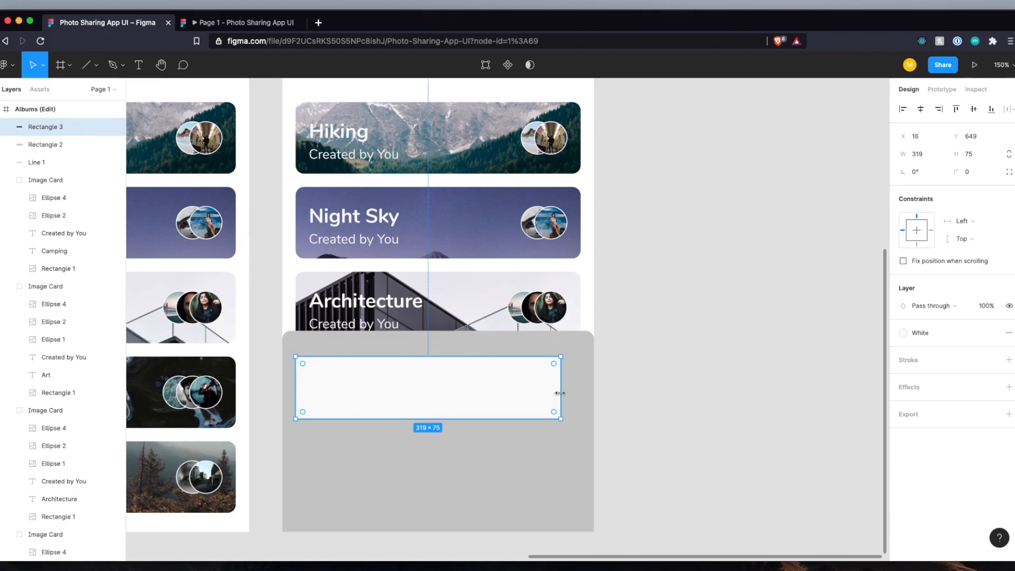
pyautogui.moveTo(561, 393); pyautogui.dragTo(581, 393)
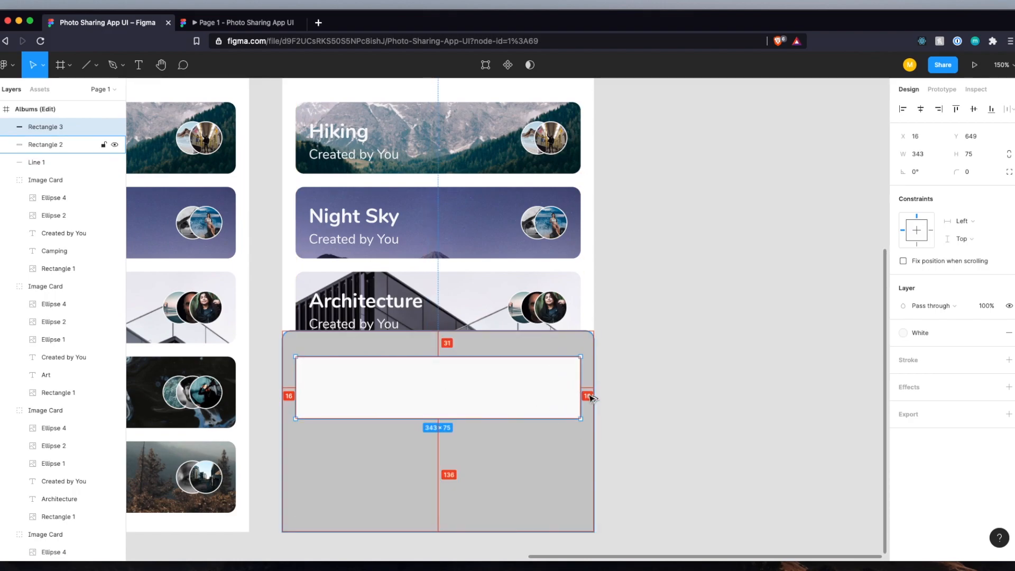
# Set the white rectangle's corner radius to 10.
pyautogui.click(972, 172)
pyautogui.write('10')
pyautogui.press('Return')
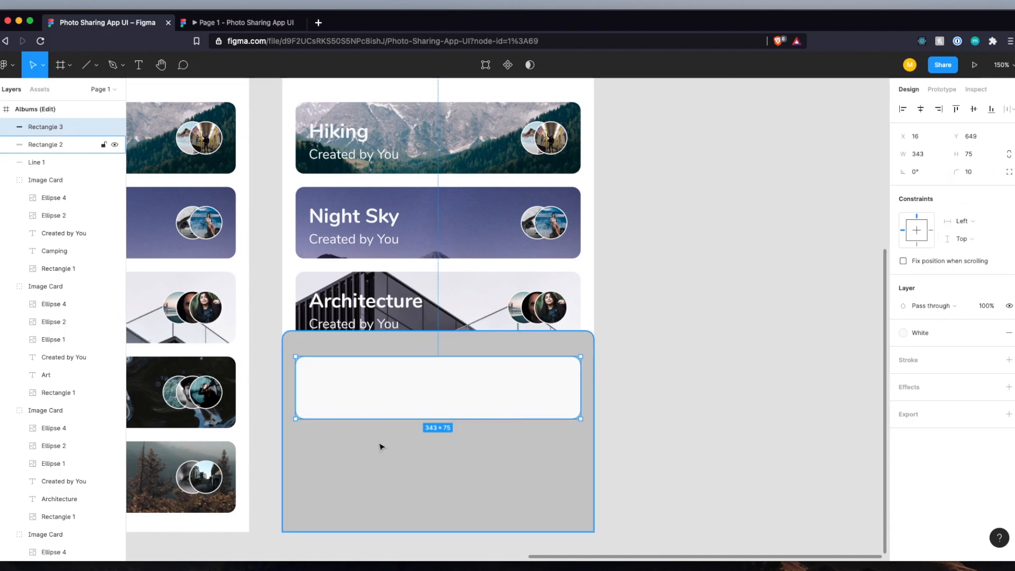
# Add the text "Create a new gallery" on the white rectangle and center the two on each other horizontally and vertically.
pyautogui.press('t')
pyautogui.click(376, 383)
pyautogui.write('Create a new gallery')
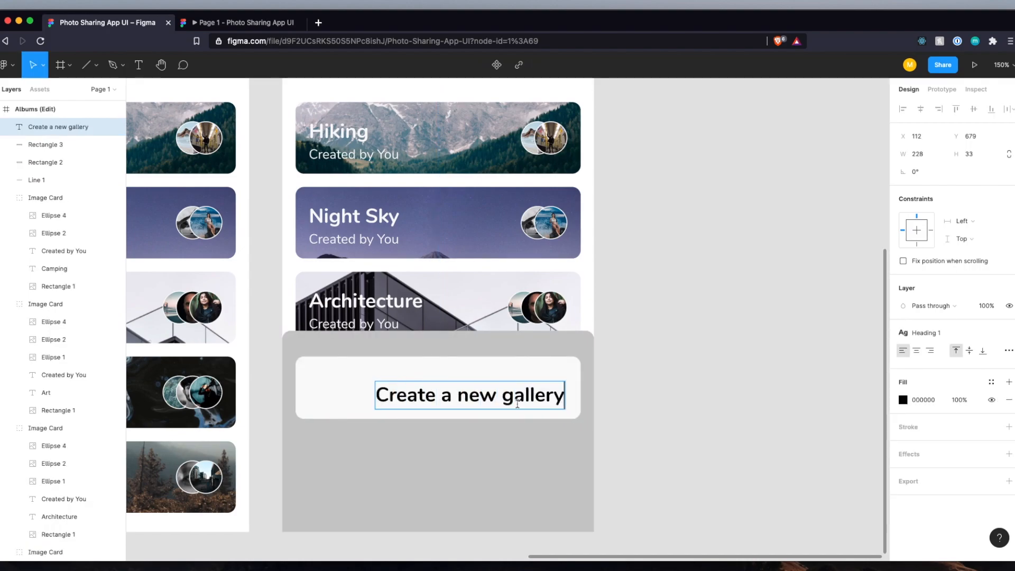
pyautogui.press('Escape')
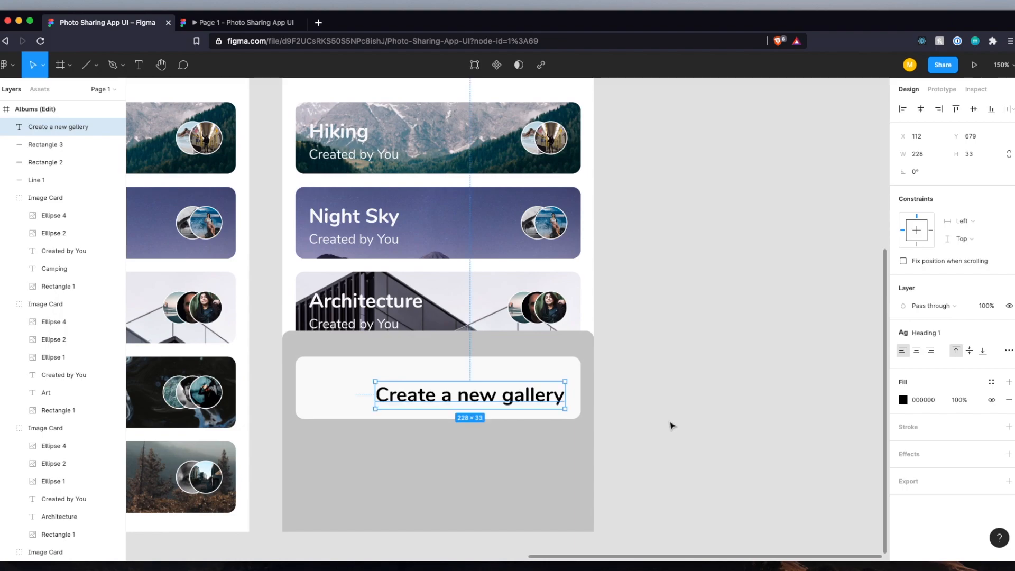
pyautogui.keyDown('shift'); pyautogui.click(351, 390); pyautogui.keyUp('shift')
pyautogui.click(923, 112)
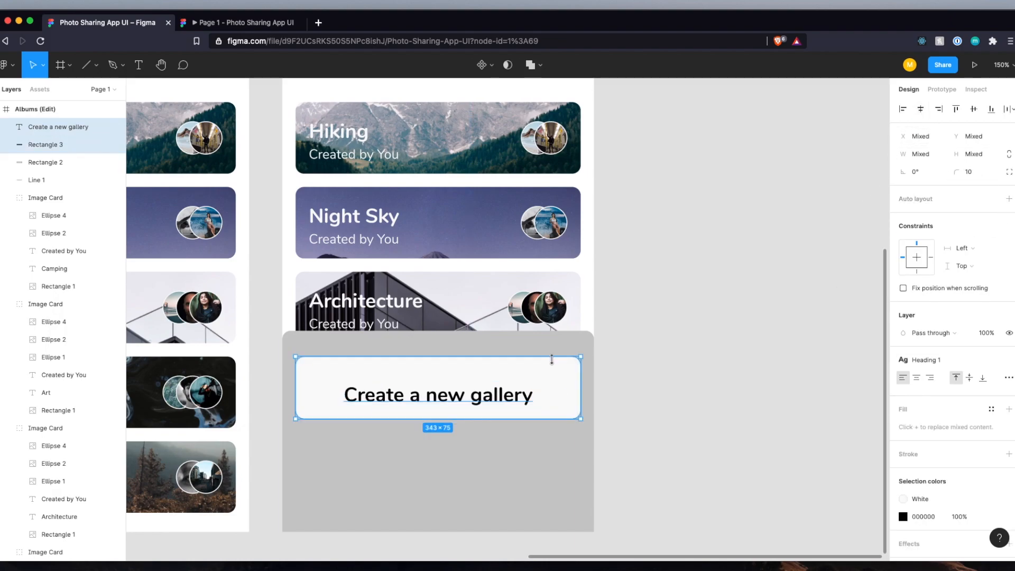
pyautogui.click(974, 109)
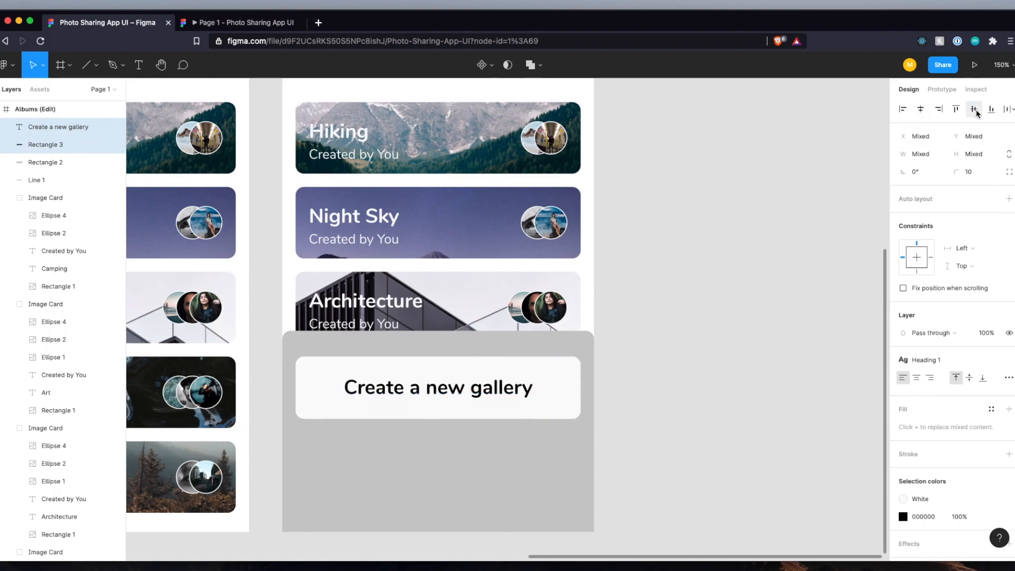
# Move the "Create a new gallery" text off-center, and recenter it horizontally and vertically on its white rectangle.
pyautogui.click(476, 394)
pyautogui.moveTo(476, 394); pyautogui.dragTo(510, 396)
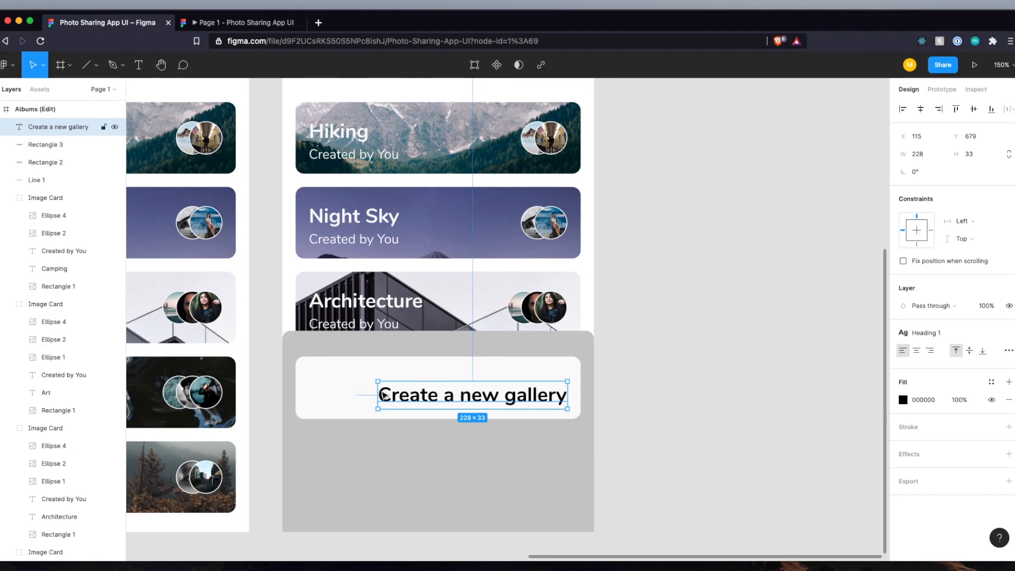
pyautogui.keyDown('shift'); pyautogui.click(335, 391); pyautogui.keyUp('shift')
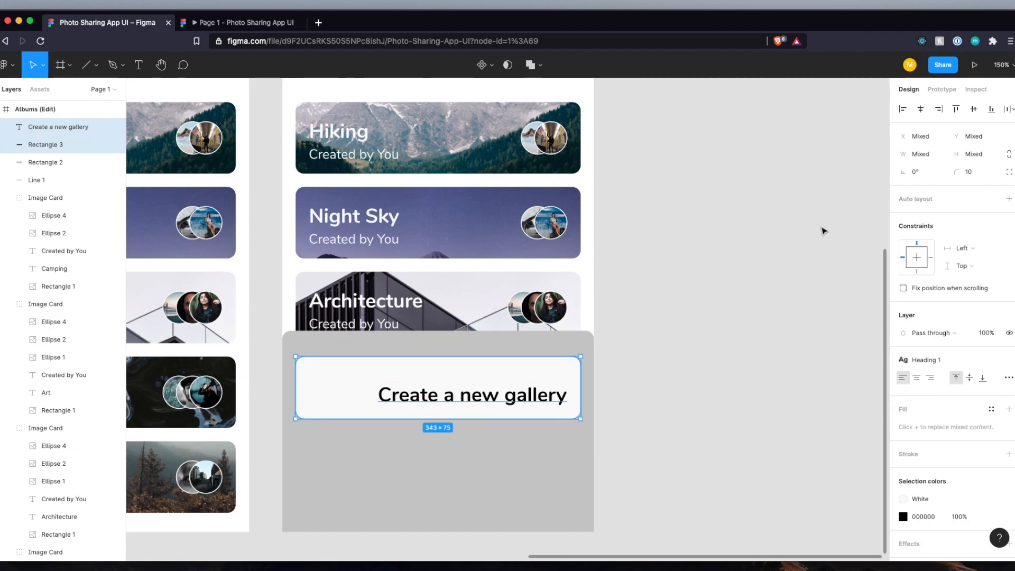
pyautogui.click(921, 110)
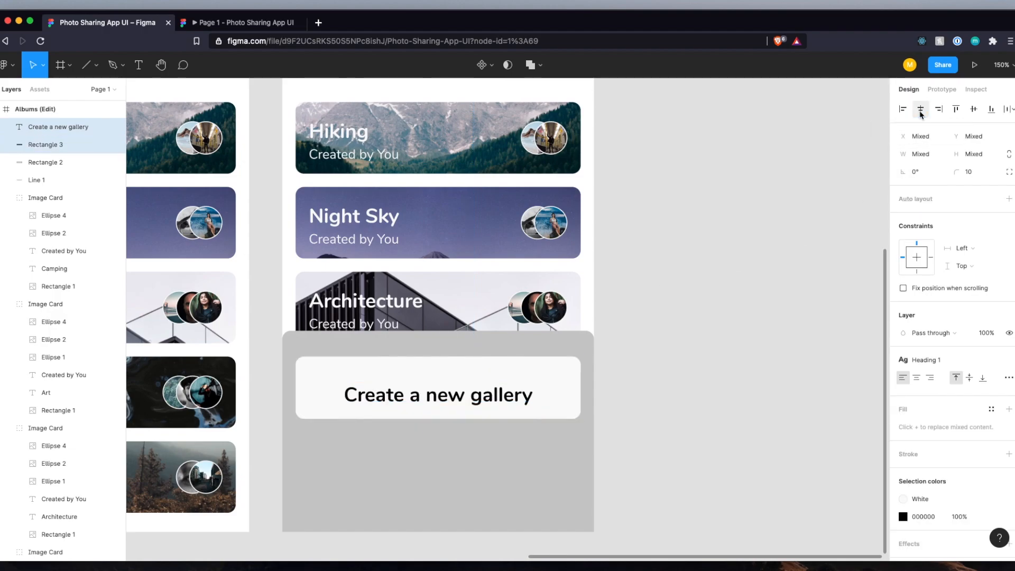
pyautogui.click(976, 110)
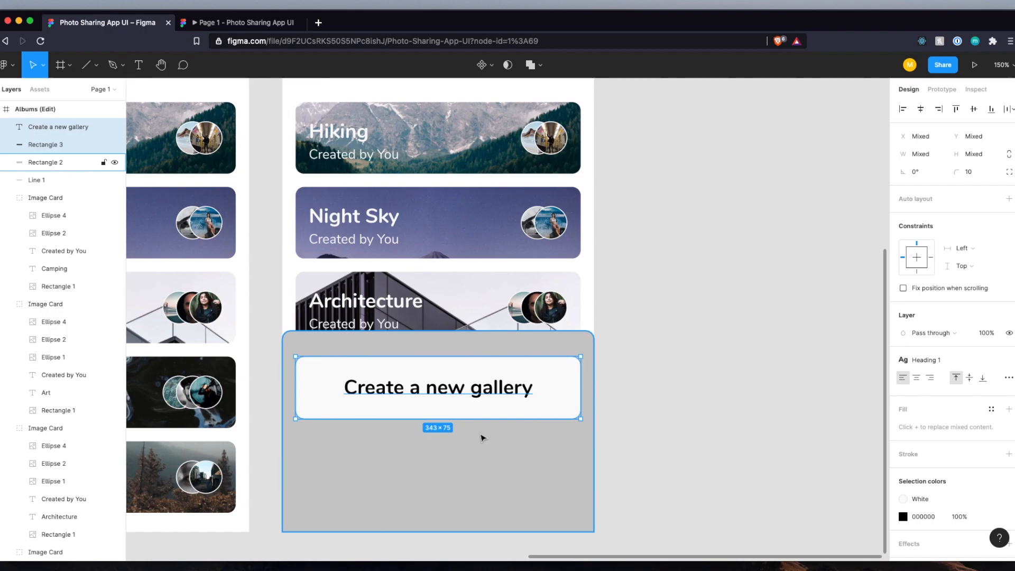
# Apply the Heading 2 text style to "Create a new gallery" and center it horizontally and vertically on its white rectangle.
pyautogui.click(909, 363)
pyautogui.click(942, 464)
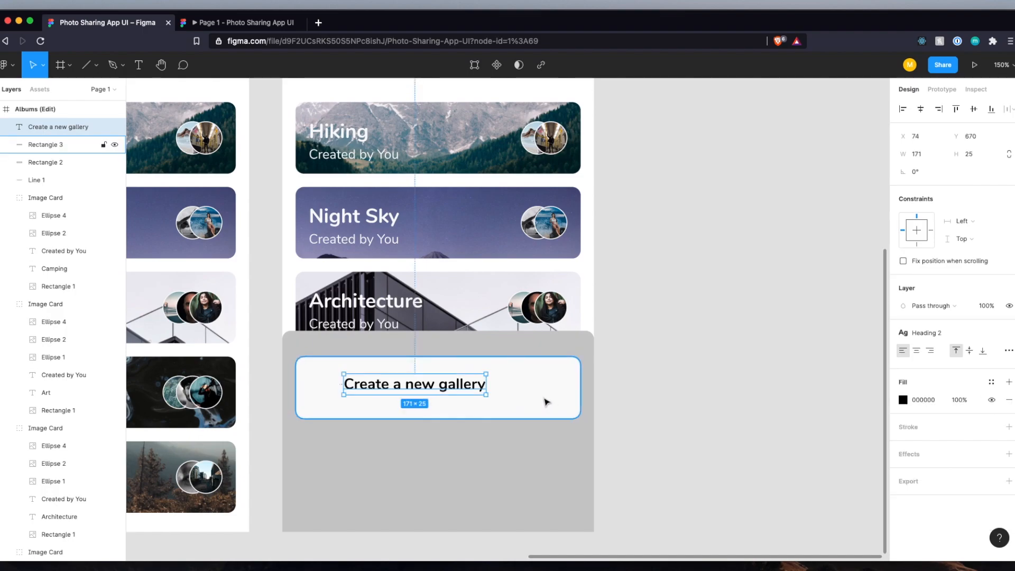
pyautogui.click(921, 109)
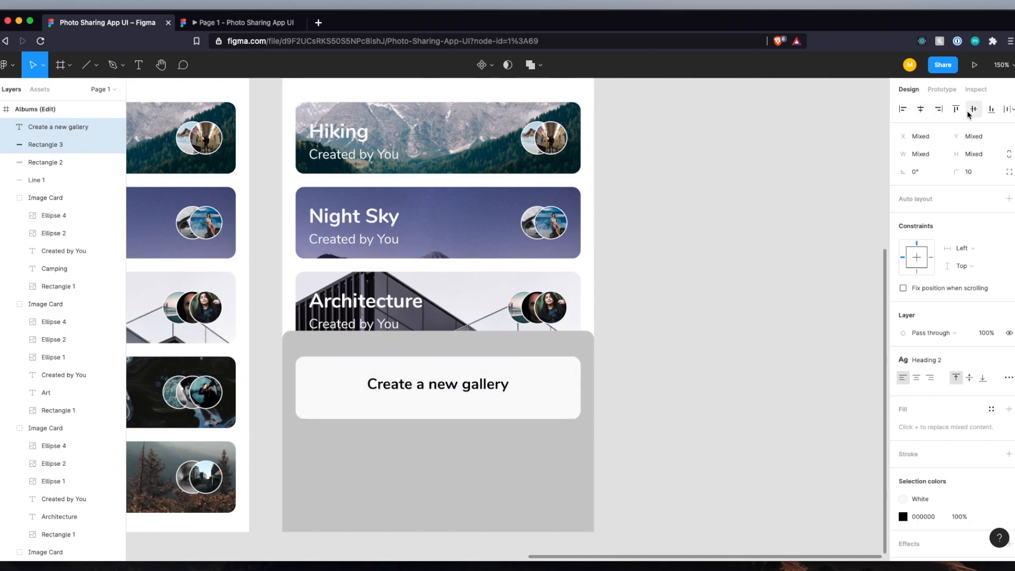
pyautogui.click(483, 447)
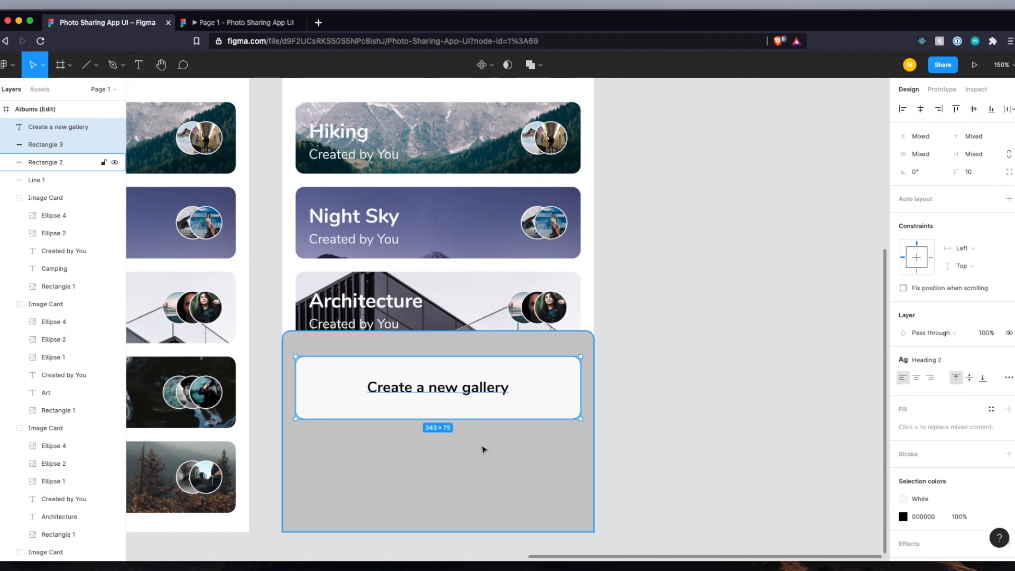
# Duplicate the white button with its label, place the copy 12 px below, and reduce the copied rectangle's height to 50.
pyautogui.click(367, 376)
pyautogui.keyDown('shift'); pyautogui.click(399, 391); pyautogui.keyUp('shift')
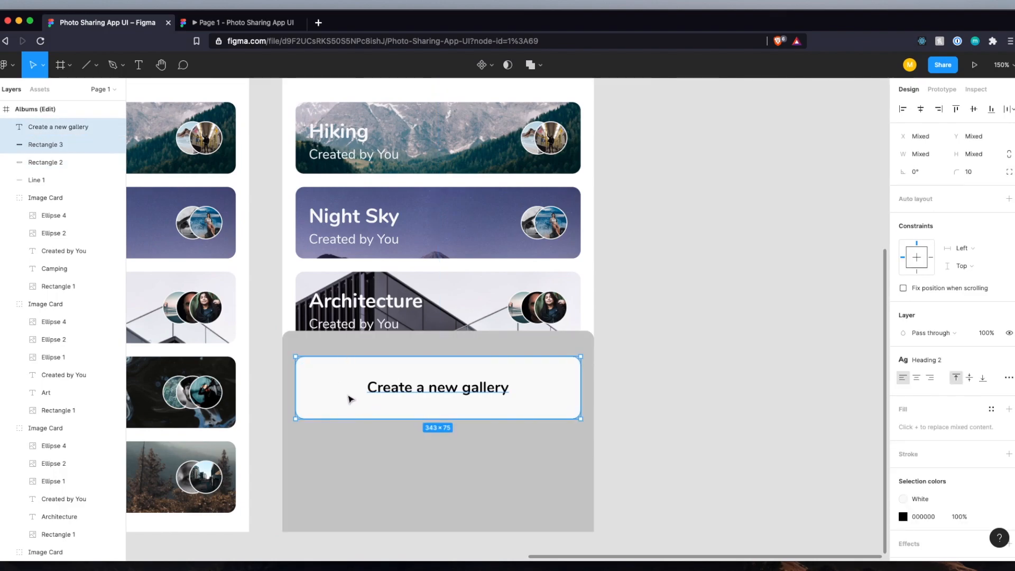
pyautogui.press('super+v')
pyautogui.moveTo(360, 418); pyautogui.dragTo(402, 471)
pyautogui.click(366, 479)
pyautogui.click(403, 465)
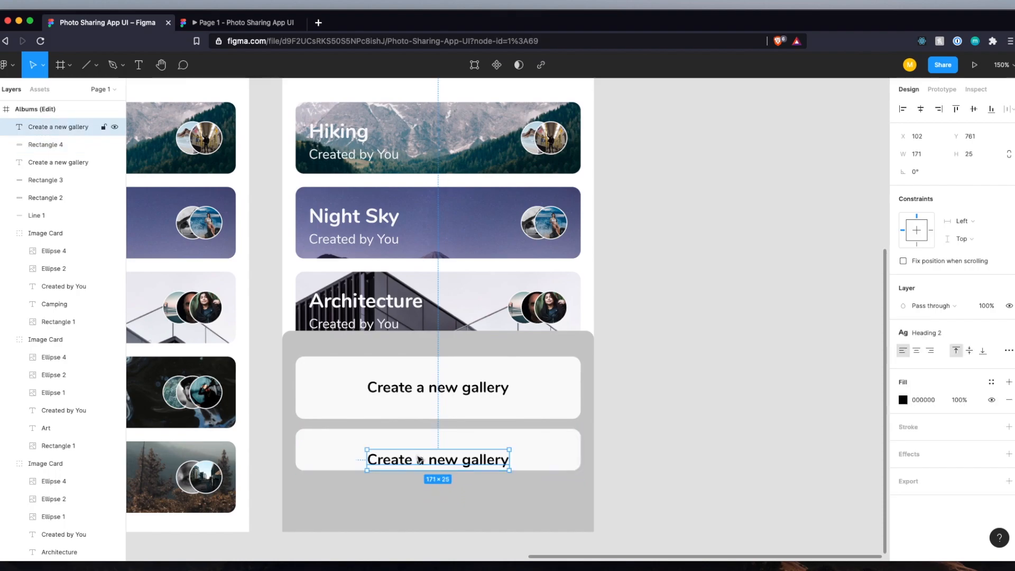
# Change the lower button's label to "Cancel" and apply the Body 2 text style to it.
pyautogui.doubleClick(418, 458)
pyautogui.write('Camce')
pyautogui.press('BackSpace')
pyautogui.press('BackSpace')
pyautogui.press('BackSpace')
pyautogui.write('ncel')
pyautogui.press('Escape')
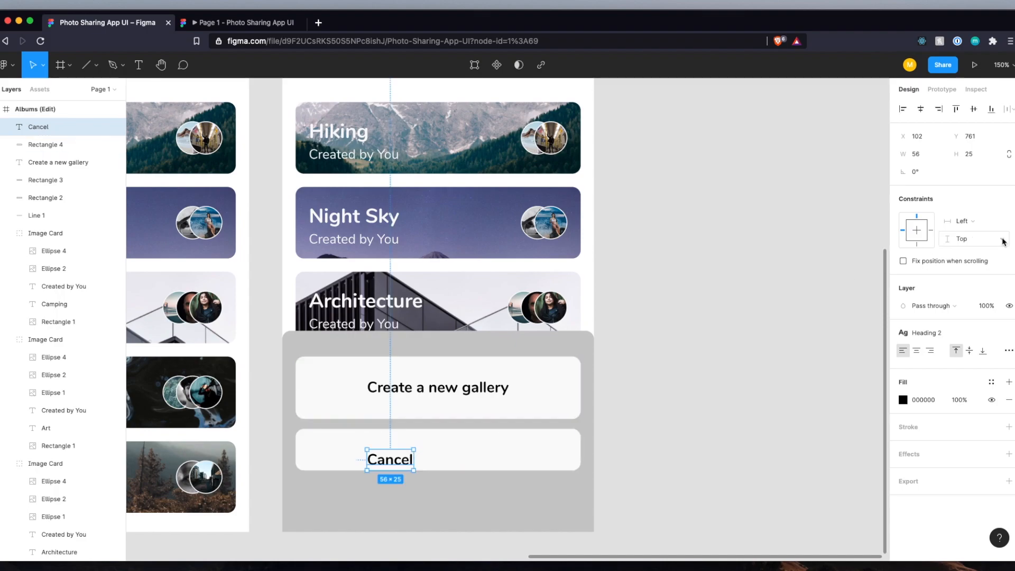
pyautogui.click(931, 334)
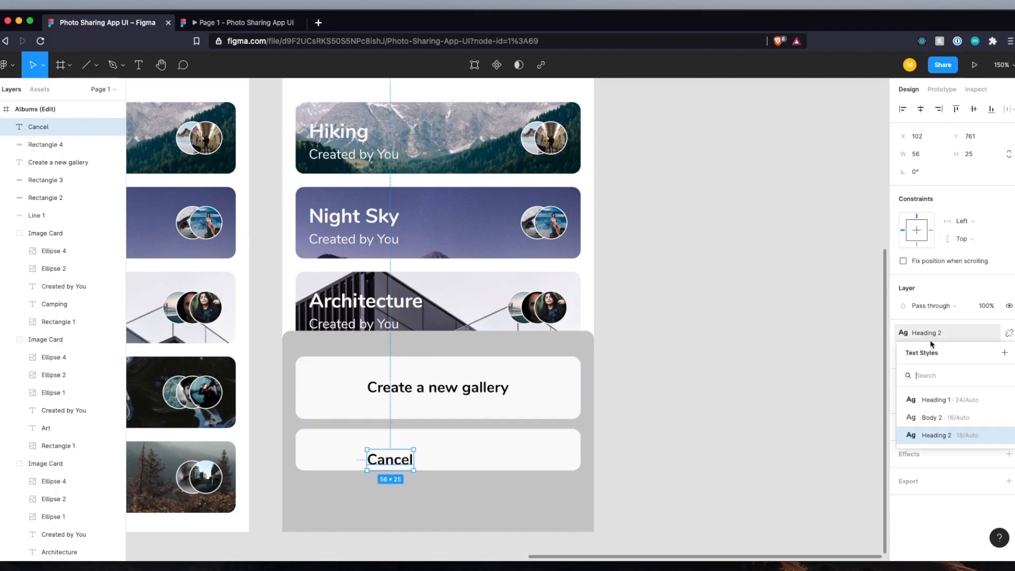
pyautogui.click(930, 419)
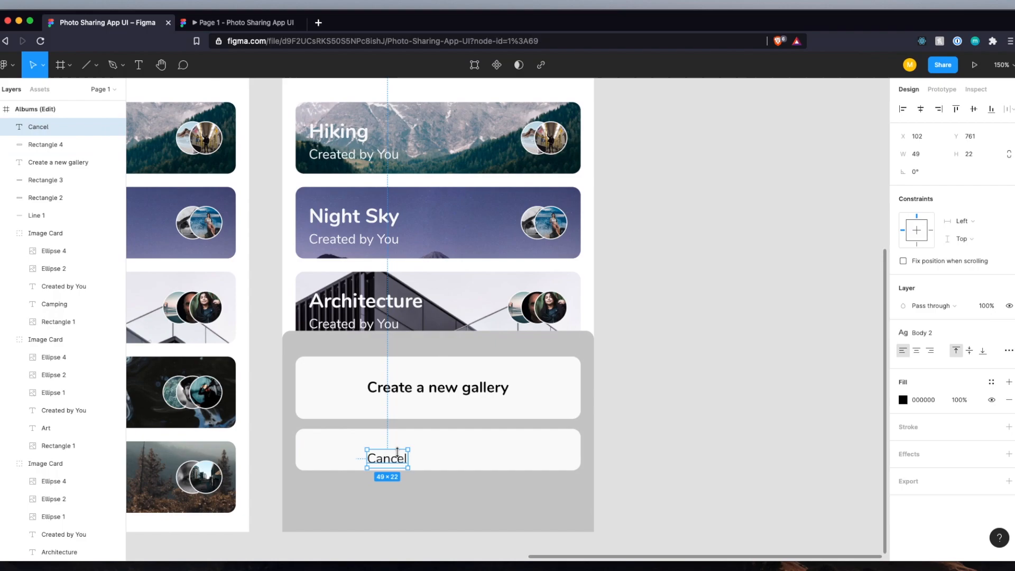
# Center the "Cancel" label horizontally and vertically on the lower white rectangle.
pyautogui.keyDown('shift'); pyautogui.click(431, 454); pyautogui.keyUp('shift')
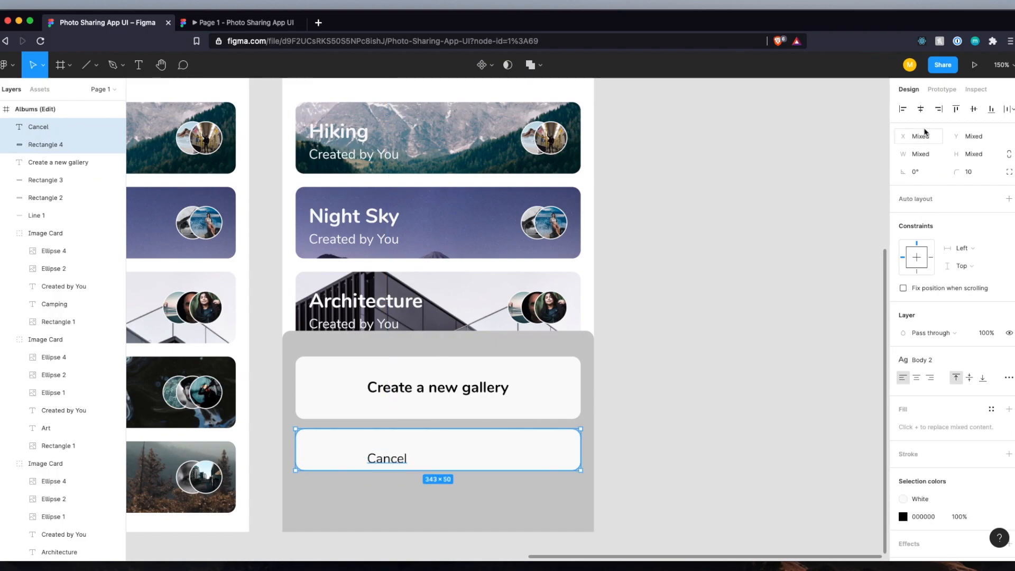
pyautogui.click(920, 109)
pyautogui.click(974, 109)
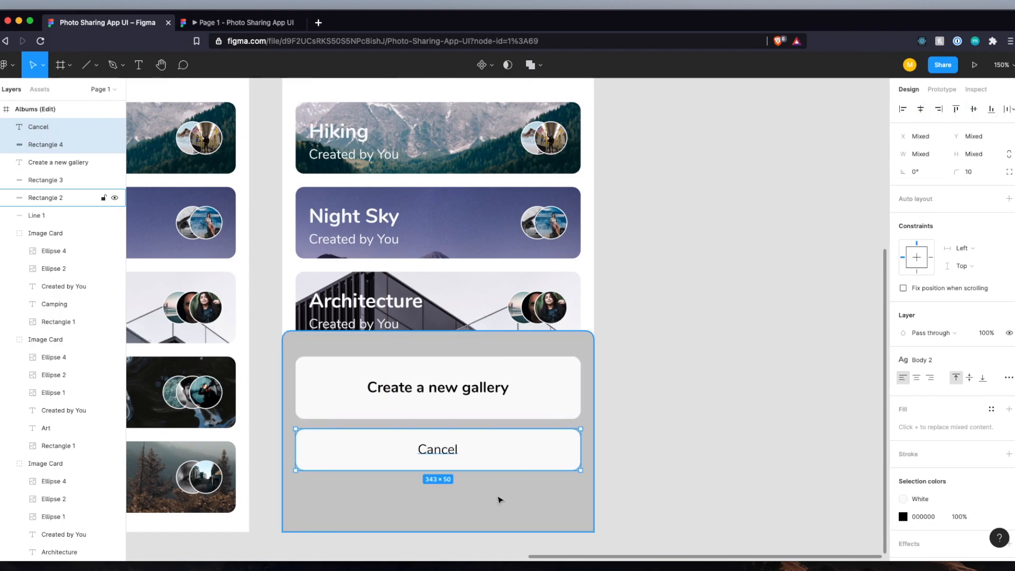
# Move the Cancel rectangle and label down to leave a 16 px gap below the "Create a new gallery" button.
pyautogui.click(490, 440)
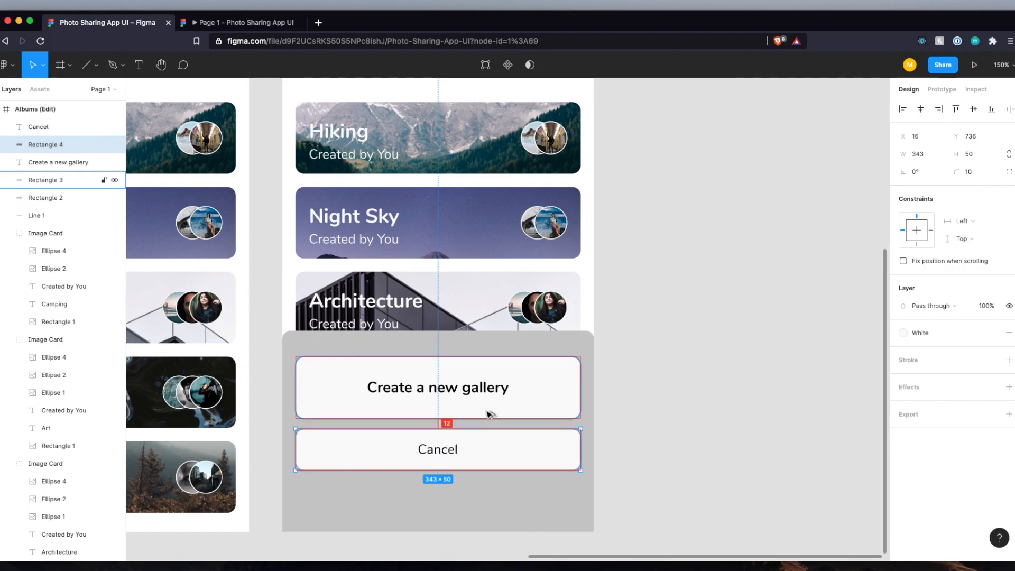
pyautogui.keyDown('shift'); pyautogui.click(442, 453); pyautogui.keyUp('shift')
pyautogui.hotkey('alt', 'Down')
pyautogui.hotkey('alt', 'Down')
pyautogui.hotkey('alt', 'Down')
pyautogui.hotkey('alt', 'Down')
pyautogui.hotkey('alt', 'Down')
pyautogui.hotkey('alt', 'Up')
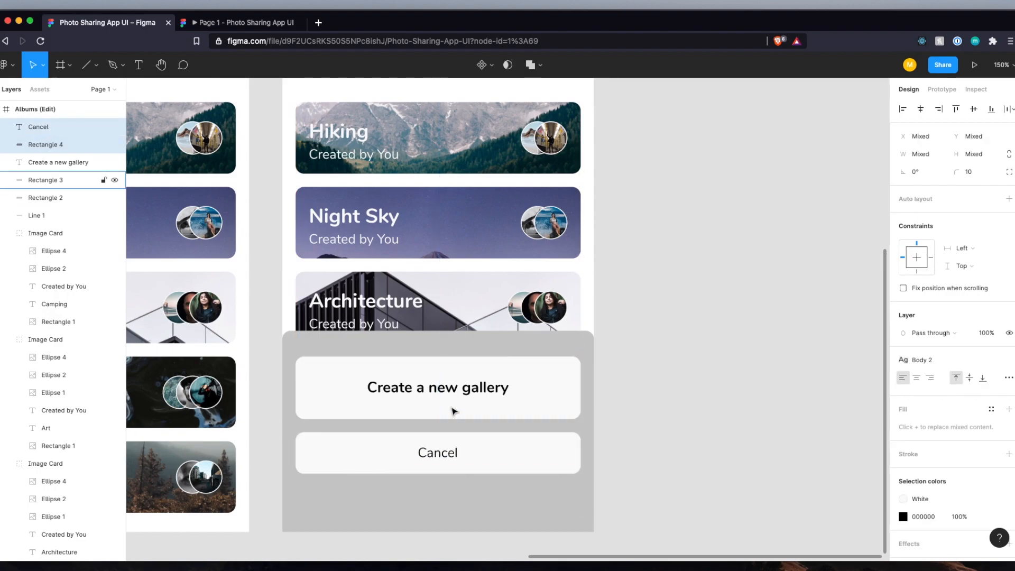
pyautogui.click(657, 444)
pyautogui.hotkey('shift', '1')
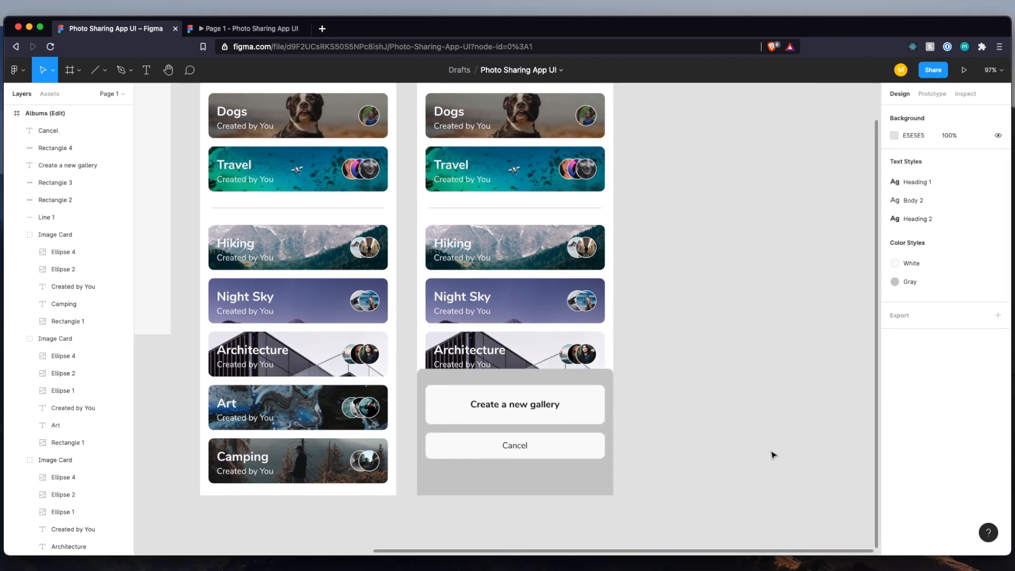
# Select both buttons with their labels and compare their layout with the "Share to" screen in the reference mockup.
pyautogui.click(575, 417)
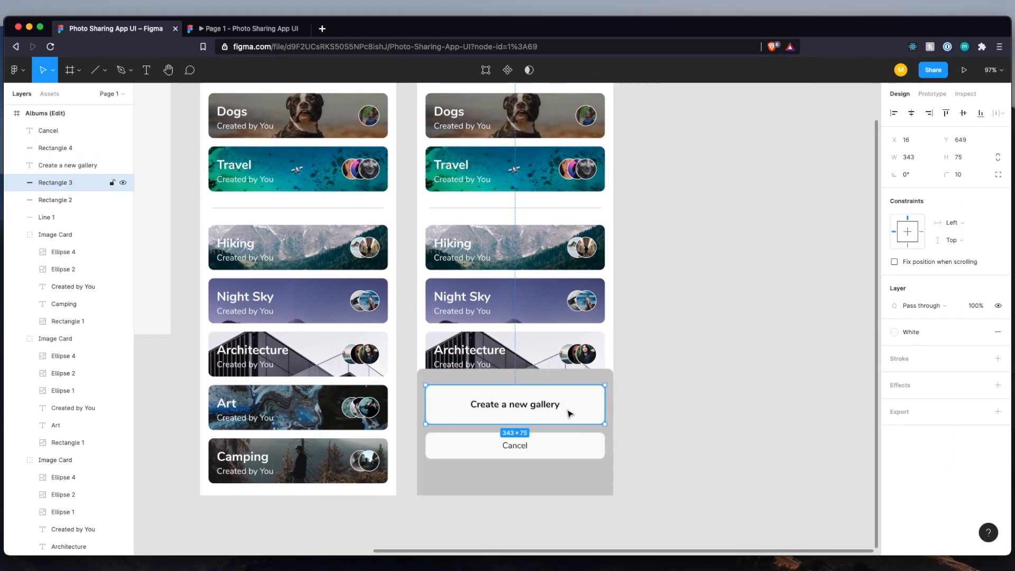
pyautogui.keyDown('shift'); pyautogui.click(549, 447); pyautogui.keyUp('shift')
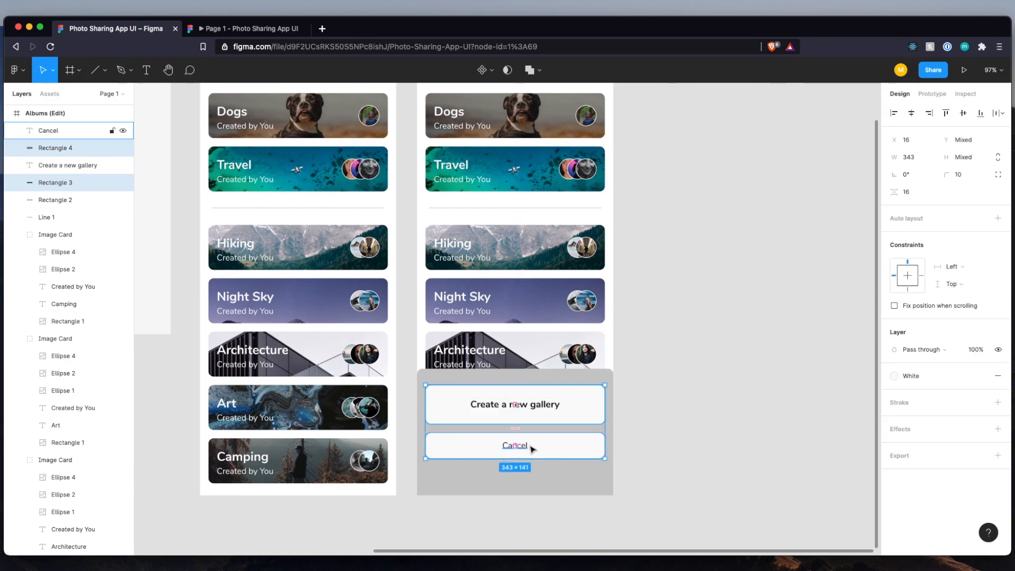
pyautogui.keyDown('shift'); pyautogui.click(531, 448); pyautogui.keyUp('shift')
pyautogui.keyDown('shift'); pyautogui.click(528, 405); pyautogui.keyUp('shift')
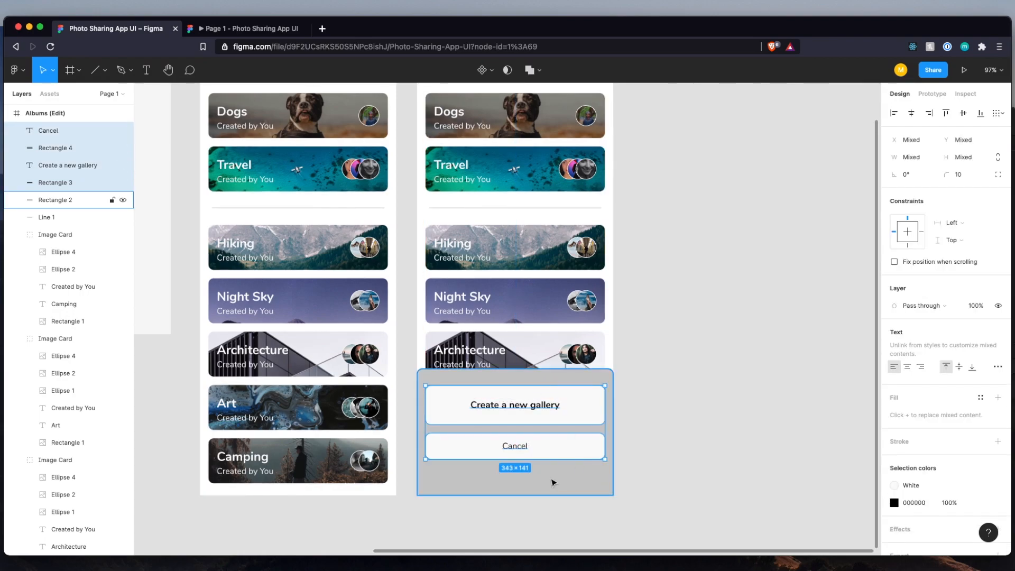
pyautogui.scroll(-5, 553, 483)
pyautogui.scroll(5, 550, 480)
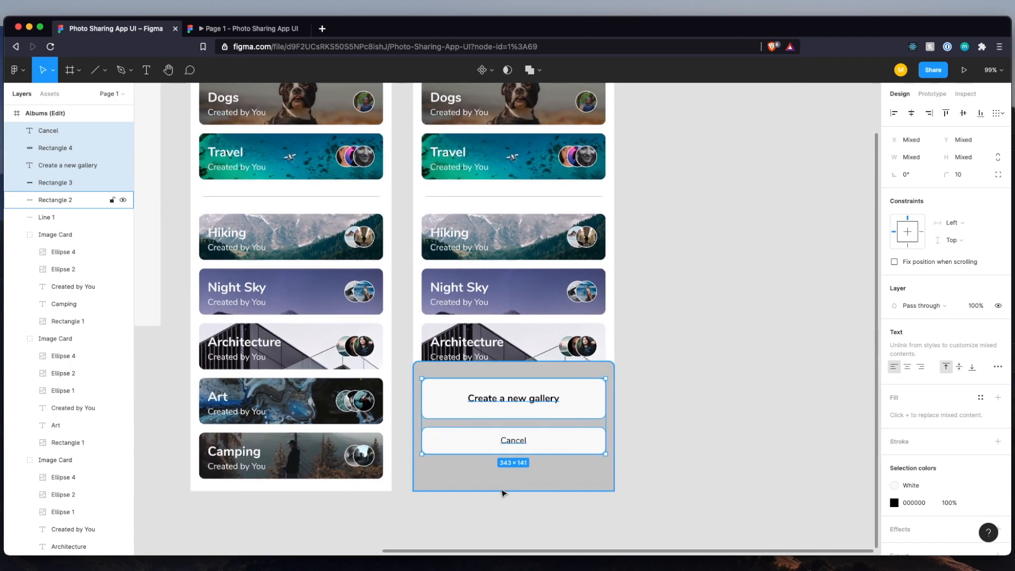
pyautogui.scroll(-5, 503, 489)
pyautogui.scroll(1, 285, 410)
pyautogui.scroll(5, 207, 367)
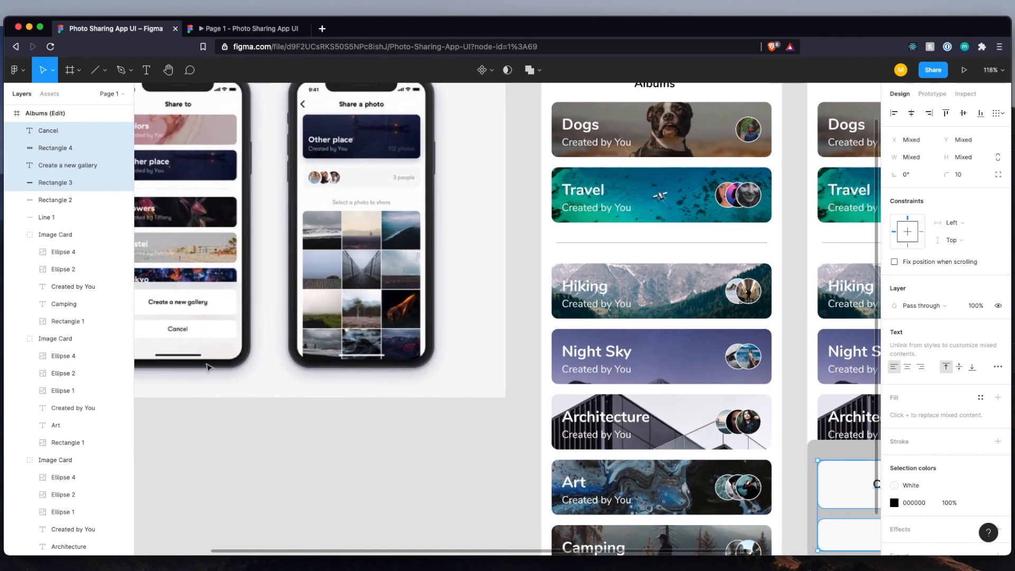
pyautogui.hscroll(-3, 208, 367)
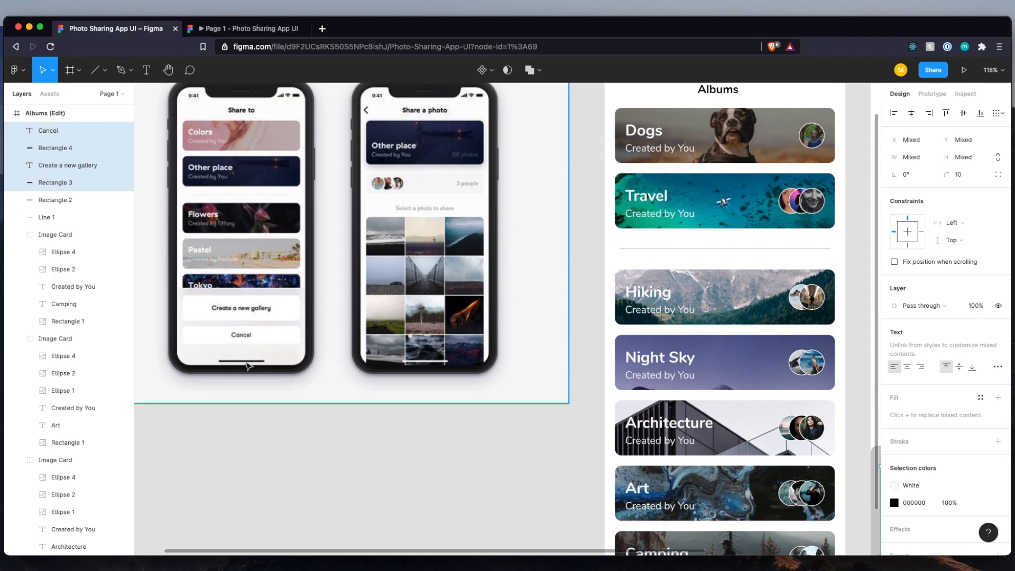
pyautogui.hscroll(10, 256, 367)
pyautogui.scroll(-3, 256, 367)
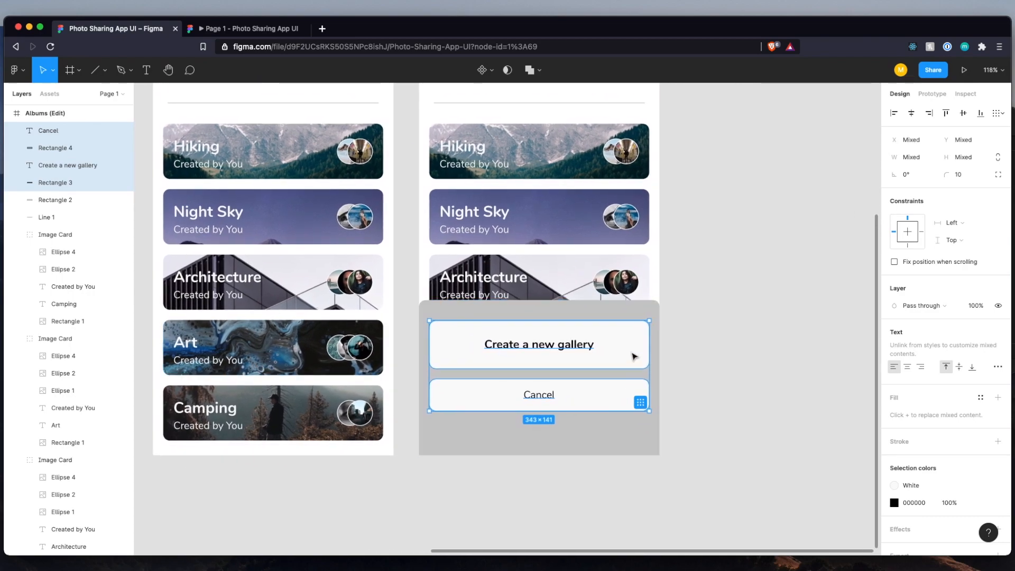
# Add a drop shadow effect to both white button rectangles and open the shadow's settings.
pyautogui.click(635, 357)
pyautogui.keyDown('shift'); pyautogui.click(616, 400); pyautogui.keyUp('shift')
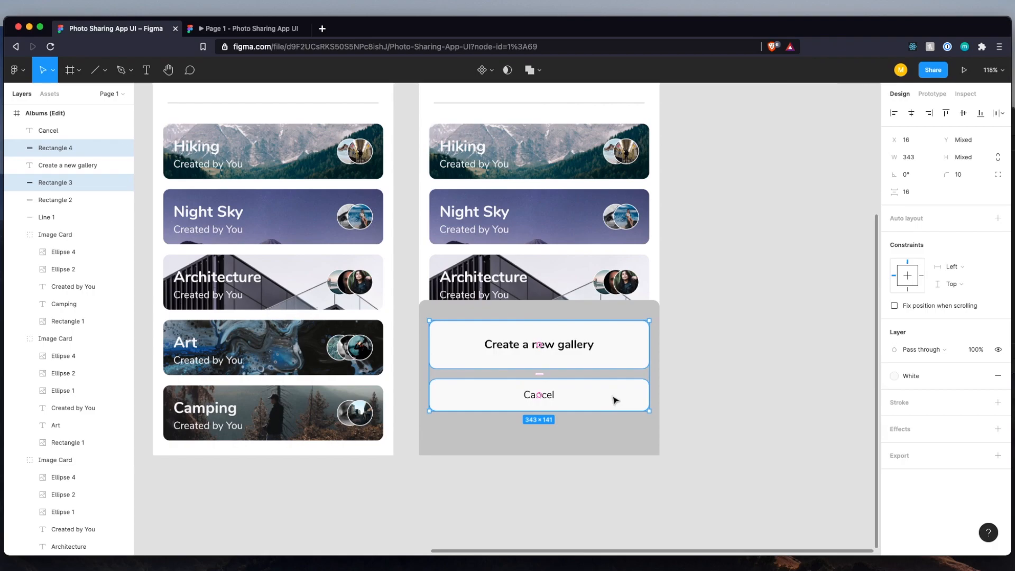
pyautogui.click(999, 429)
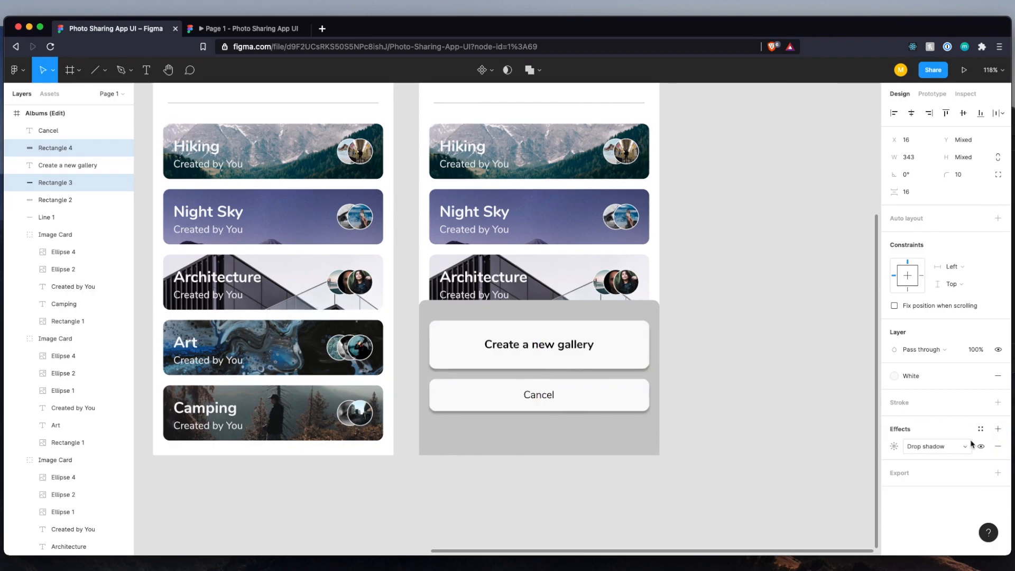
pyautogui.click(895, 447)
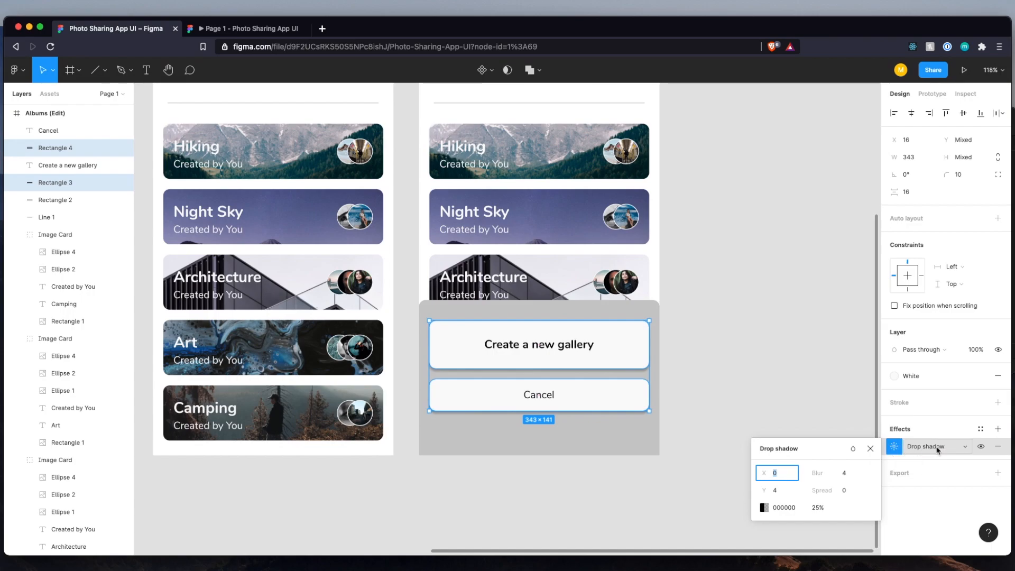
pyautogui.click(964, 449)
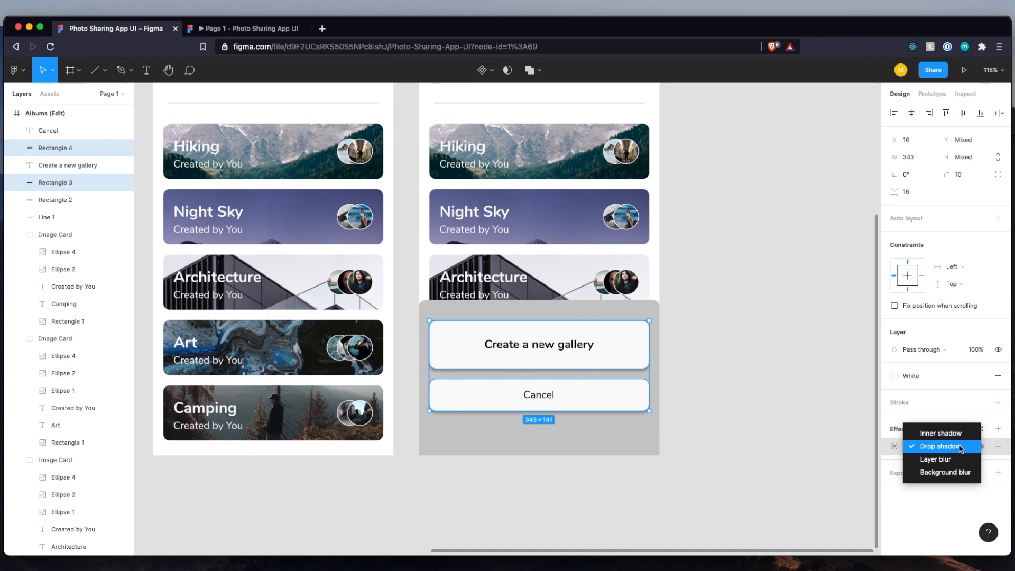
pyautogui.click(946, 450)
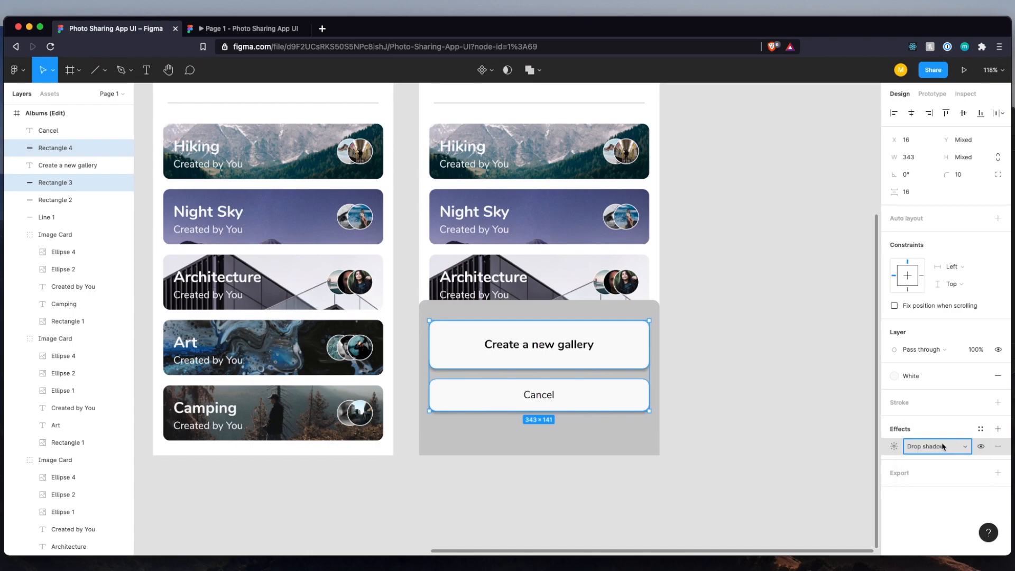
pyautogui.click(899, 447)
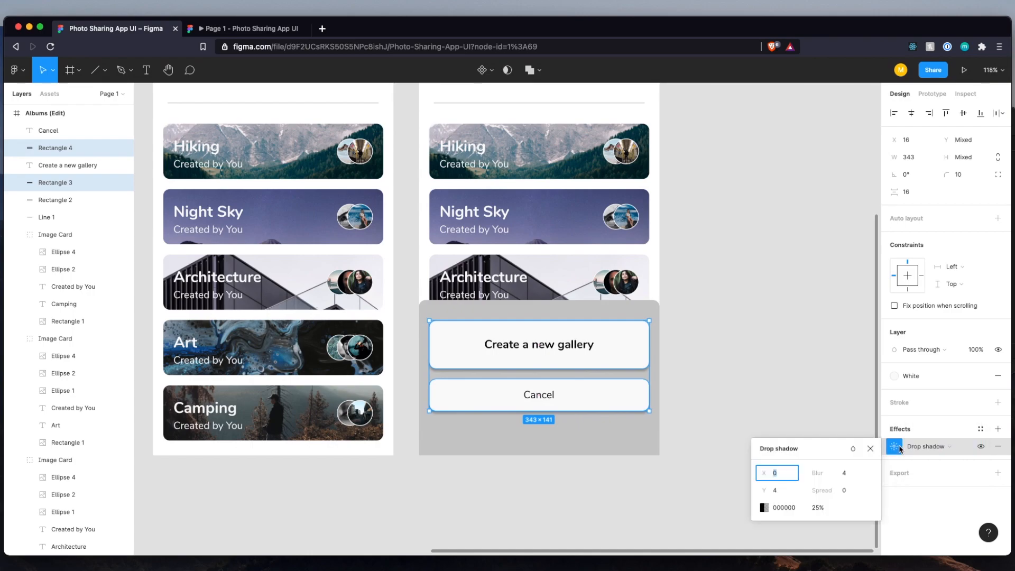
# Set the drop shadow's blur to 10 and its opacity to 10% on both button rectangles.
pyautogui.click(843, 473)
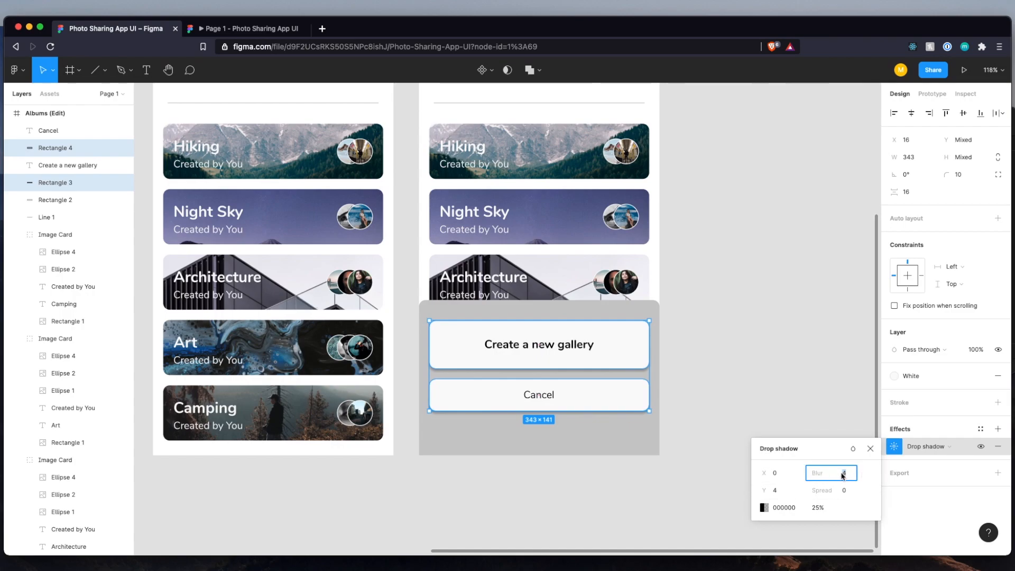
pyautogui.write('10')
pyautogui.click(817, 509)
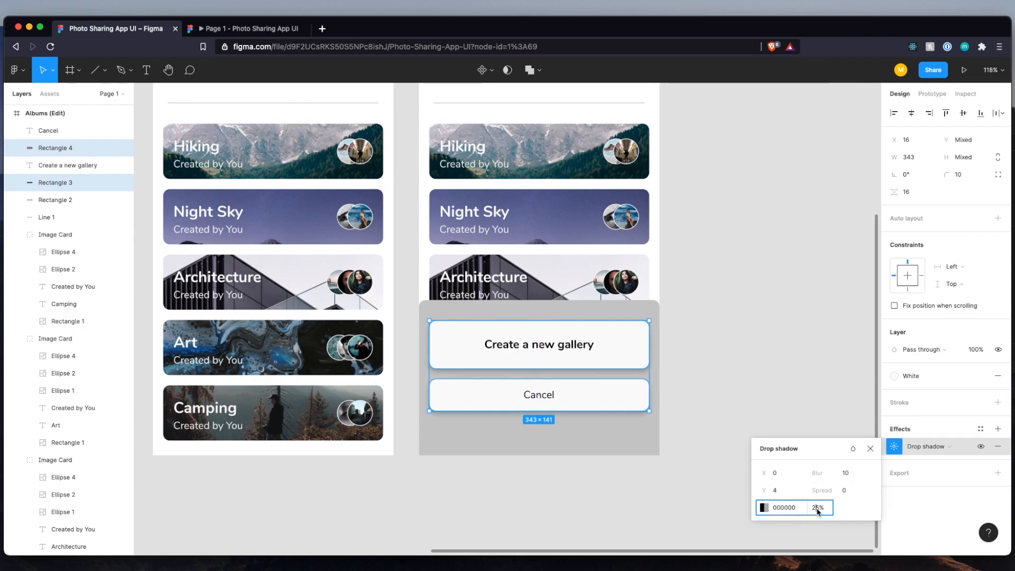
pyautogui.write('5')
pyautogui.press('Return')
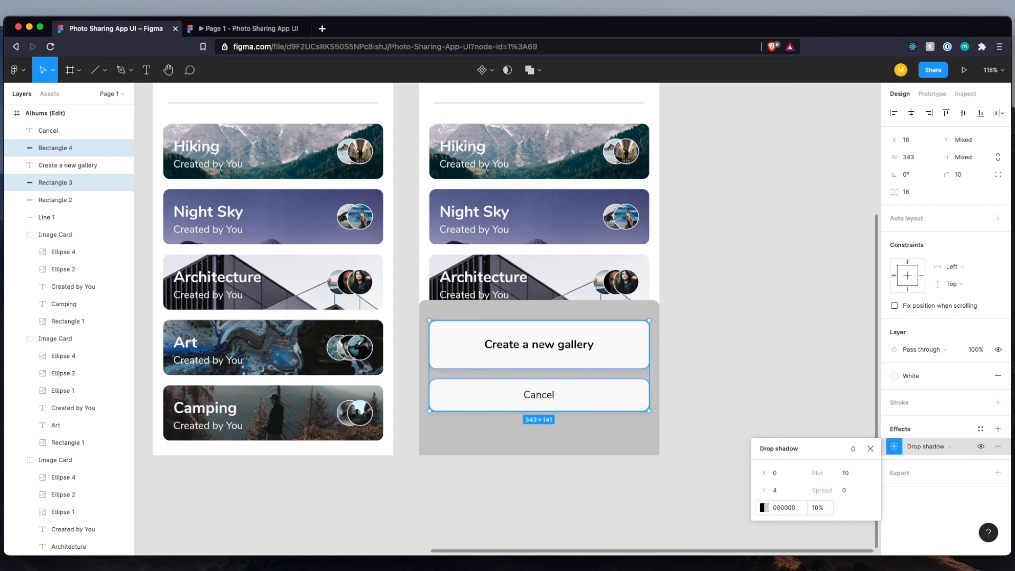
pyautogui.click(762, 378)
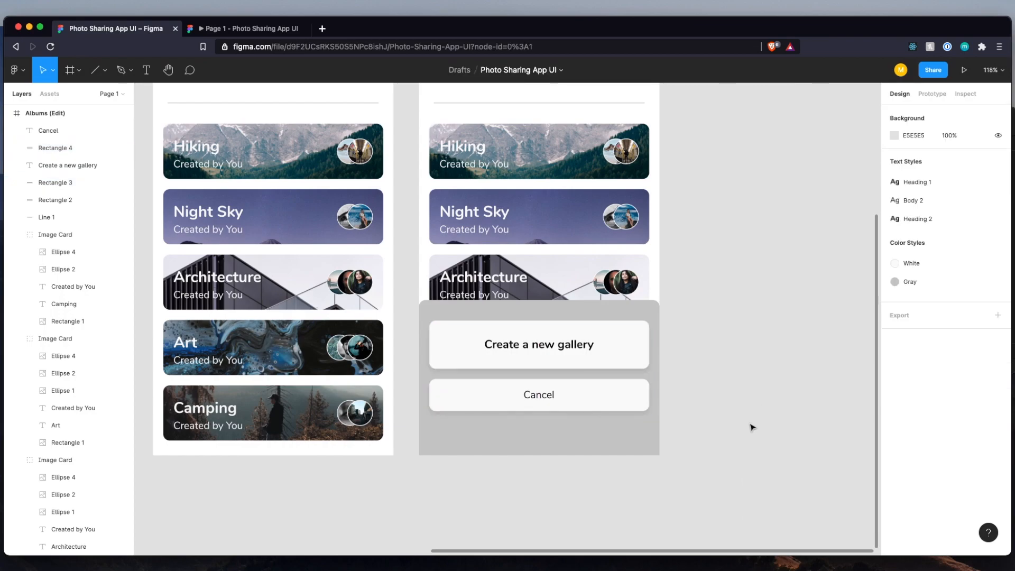
# Create a new text style named "Body 3" from the Cancel label's text.
pyautogui.click(551, 399)
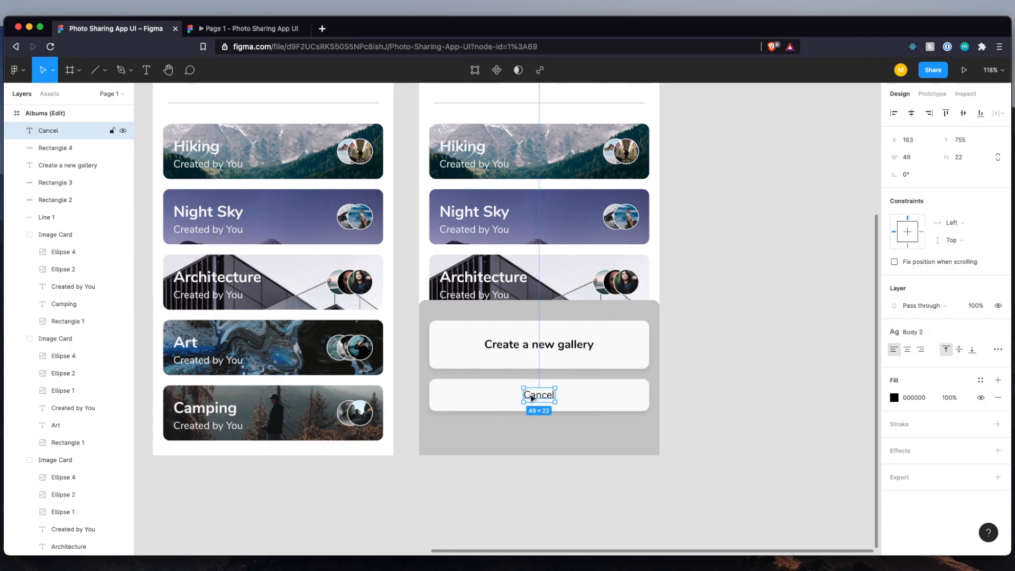
pyautogui.scroll(-5, 532, 398)
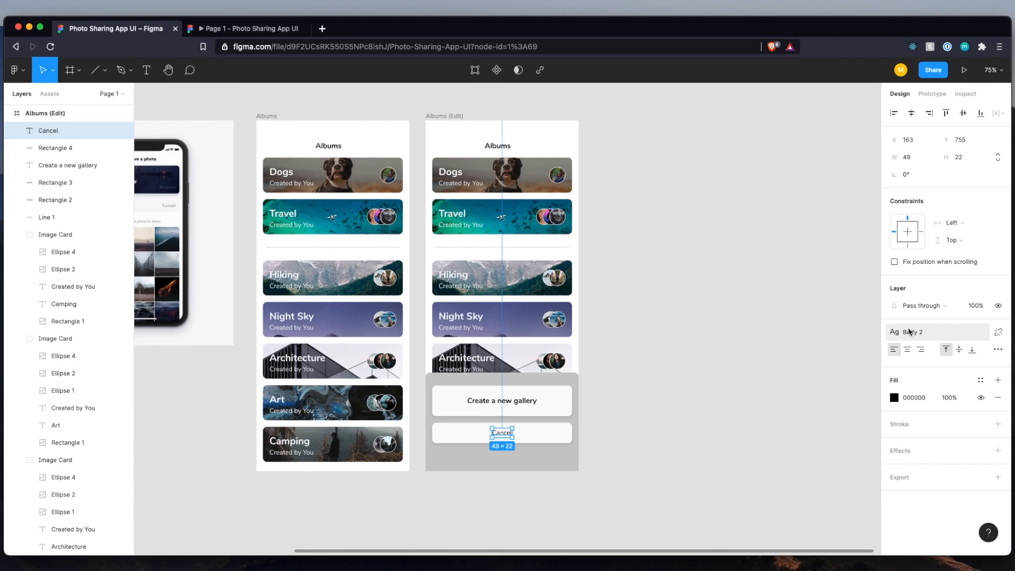
pyautogui.click(910, 331)
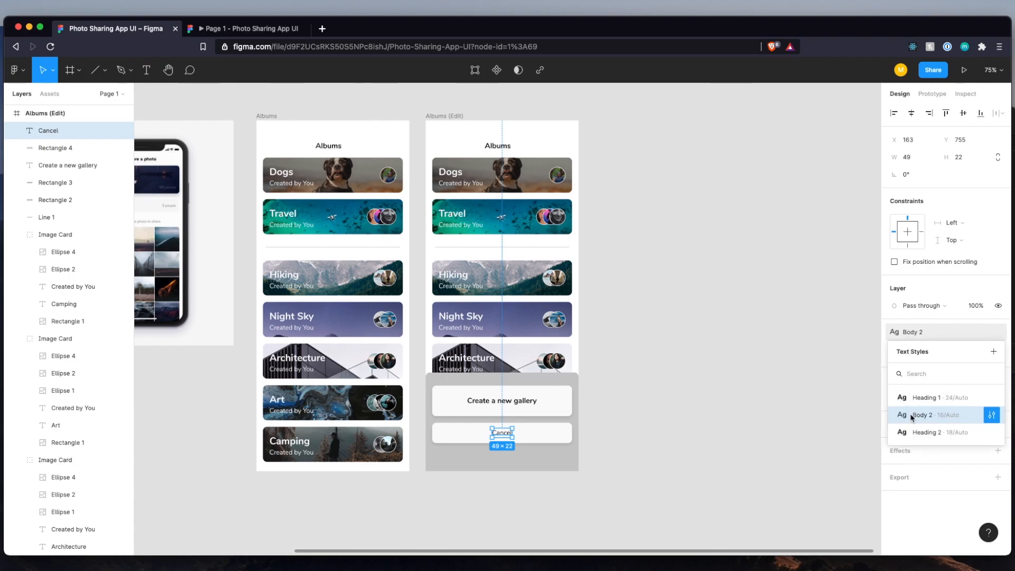
pyautogui.click(993, 351)
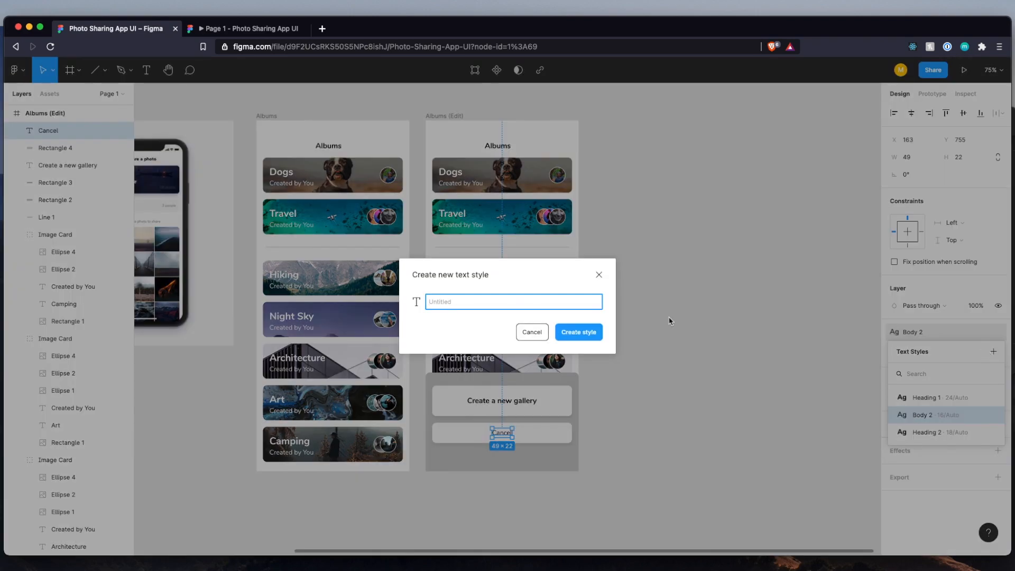
pyautogui.write('Body 3')
pyautogui.press('Return')
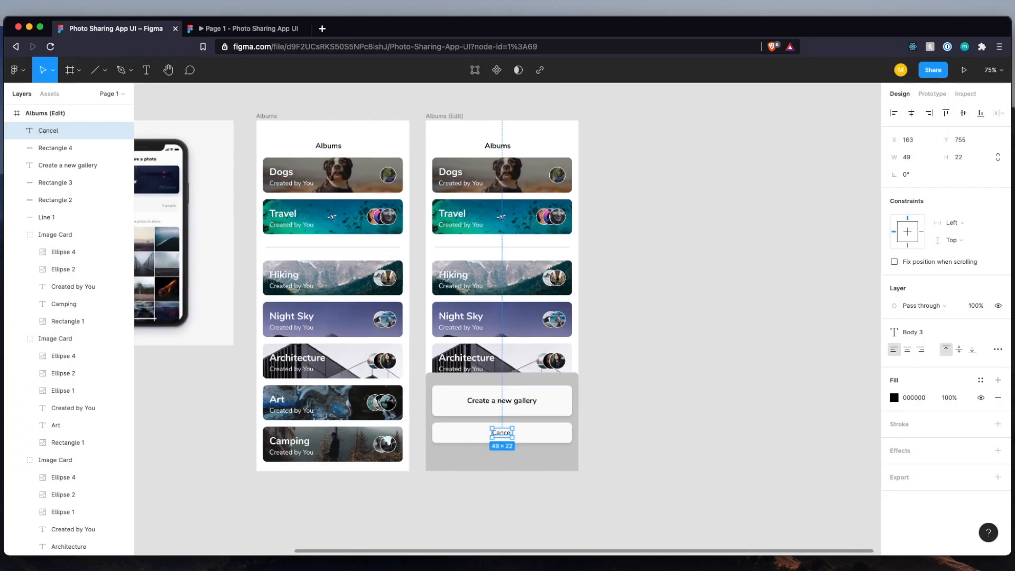
# Set the font size of the Body 3 text style to 18.
pyautogui.click(906, 333)
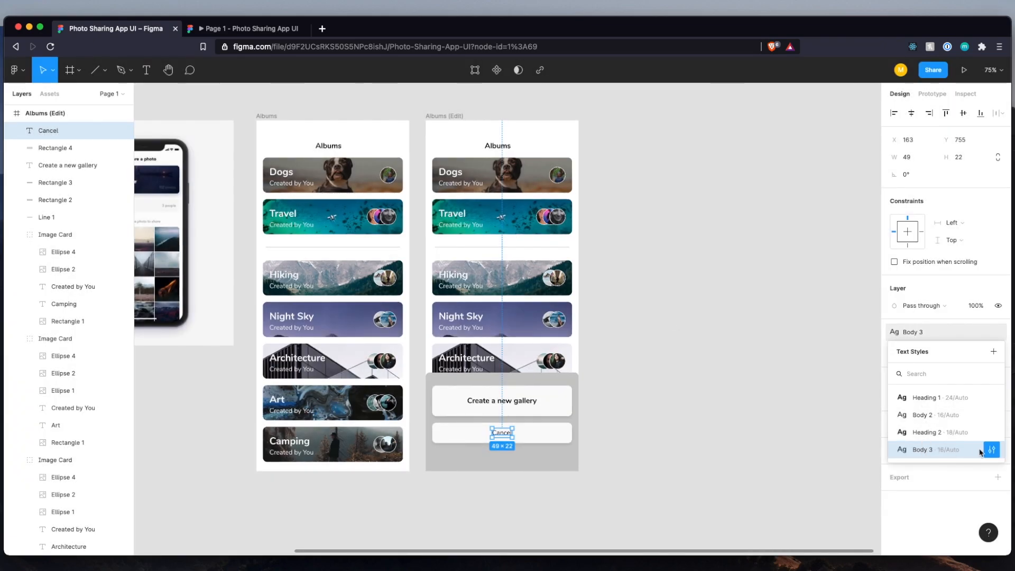
pyautogui.click(992, 449)
pyautogui.click(838, 500)
pyautogui.press('BackSpace')
pyautogui.press('BackSpace')
pyautogui.write('18')
pyautogui.press('Return')
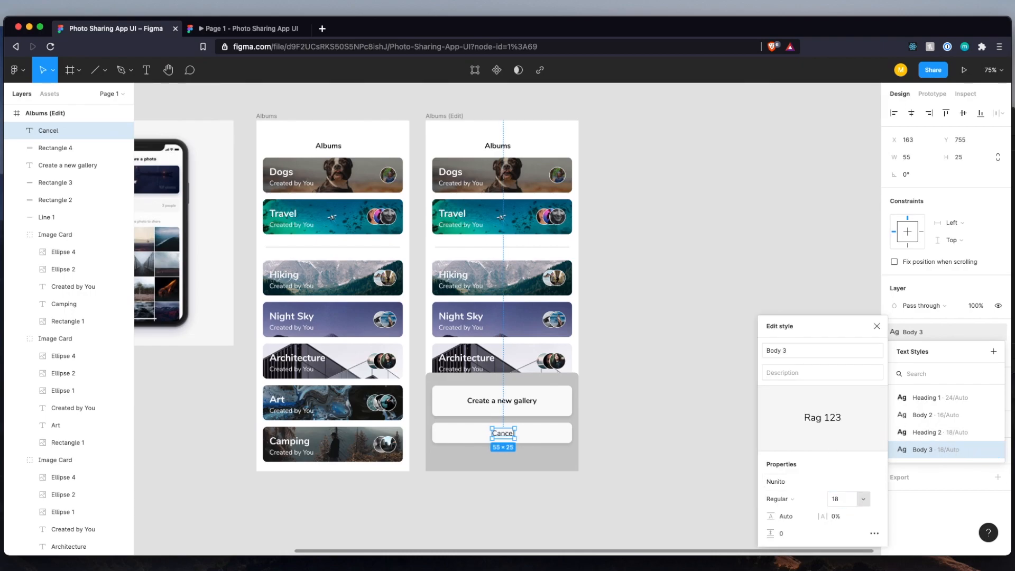
pyautogui.click(656, 450)
# Center the Cancel label horizontally on its button rectangle.
pyautogui.scroll(5, 554, 443)
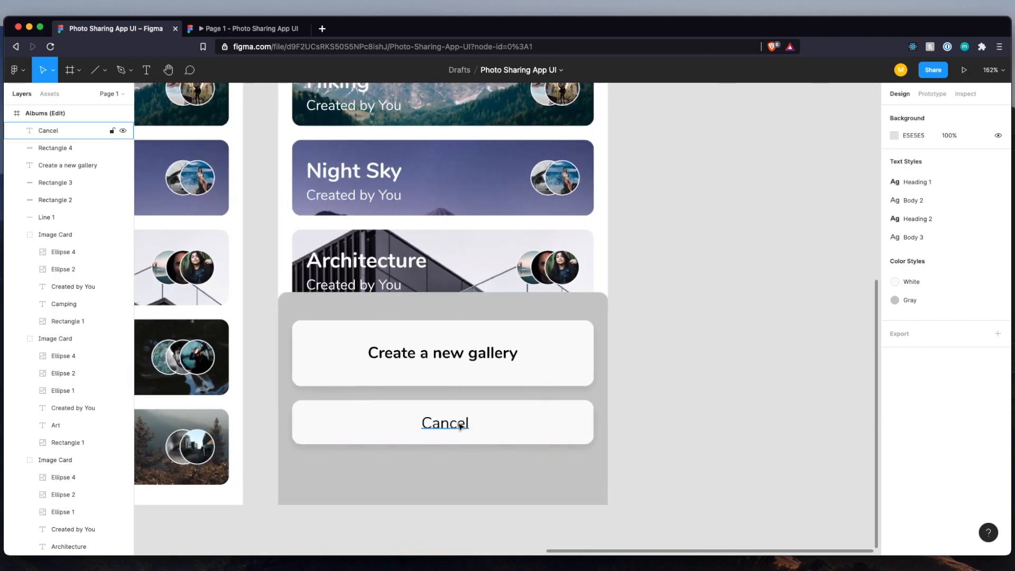
pyautogui.click(461, 426)
pyautogui.keyDown('shift'); pyautogui.click(535, 430); pyautogui.keyUp('shift')
pyautogui.click(910, 118)
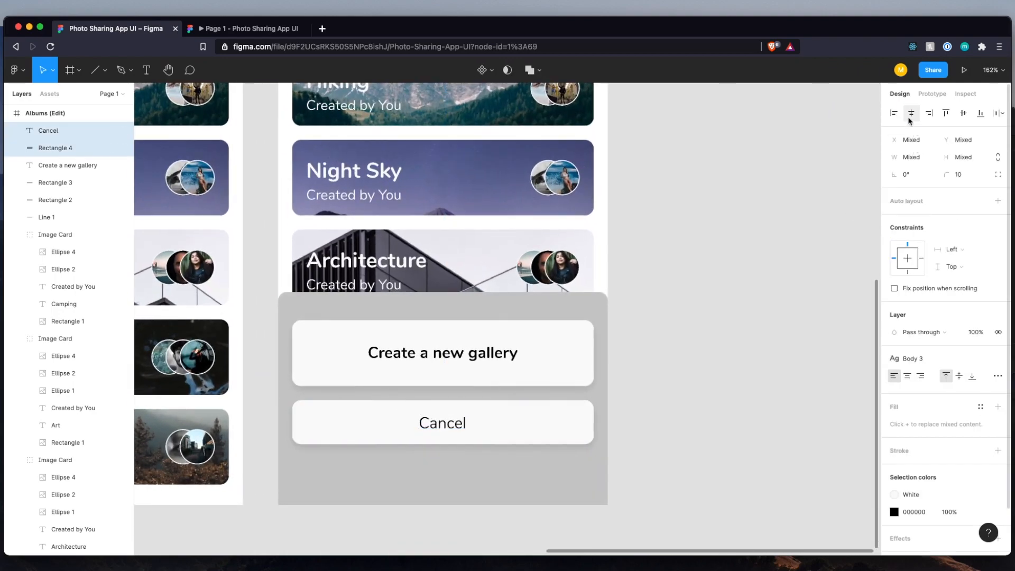
pyautogui.click(723, 353)
# Compare the Albums (Edit) screen with the App Mockup prototype by opening and closing its bottom sheet, and return to the design file.
pyautogui.scroll(-5, 723, 356)
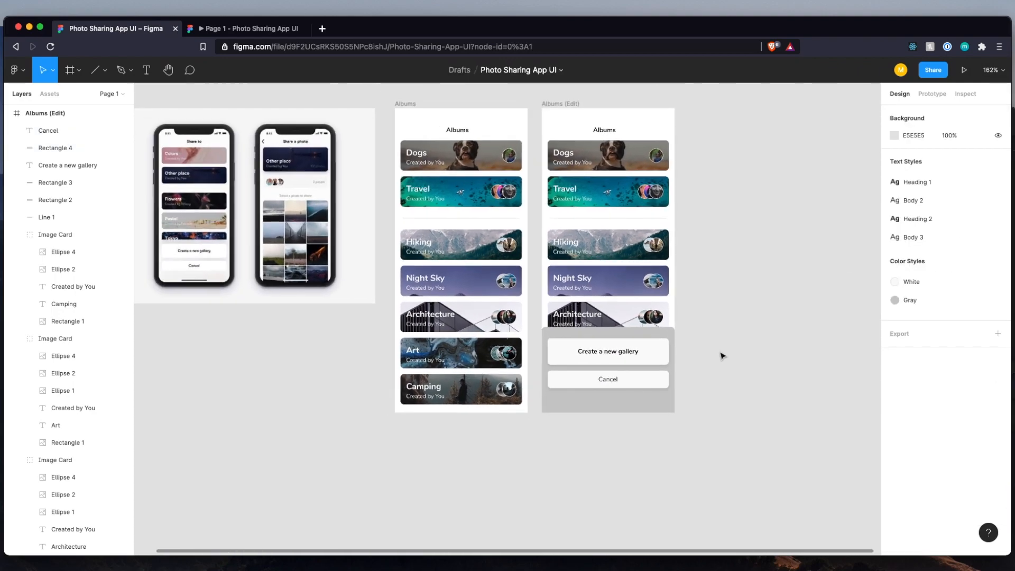
pyautogui.scroll(1, 723, 356)
pyautogui.hscroll(1, 723, 356)
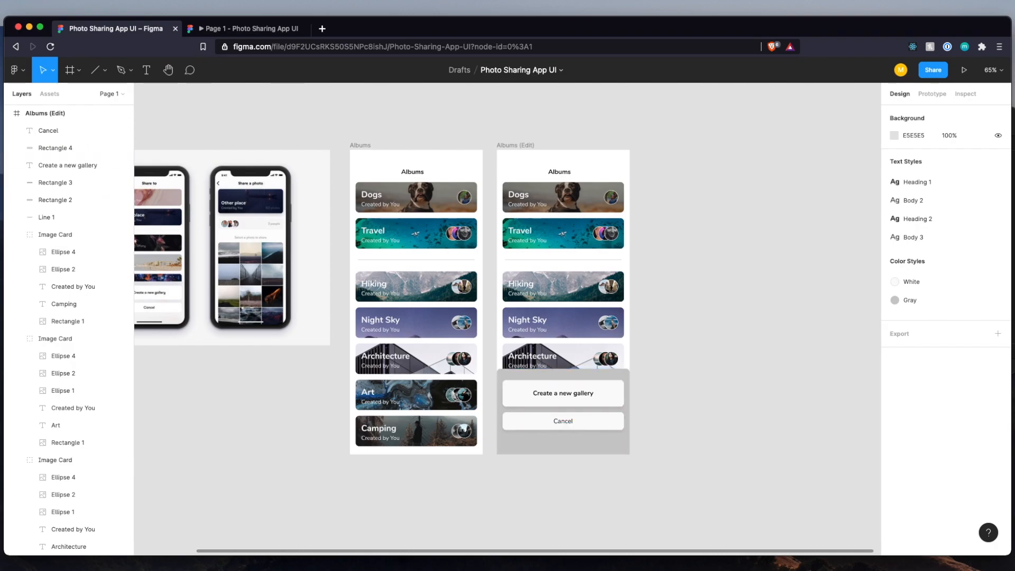
pyautogui.hotkey('ctrl', 'Up')
pyautogui.click(531, 145)
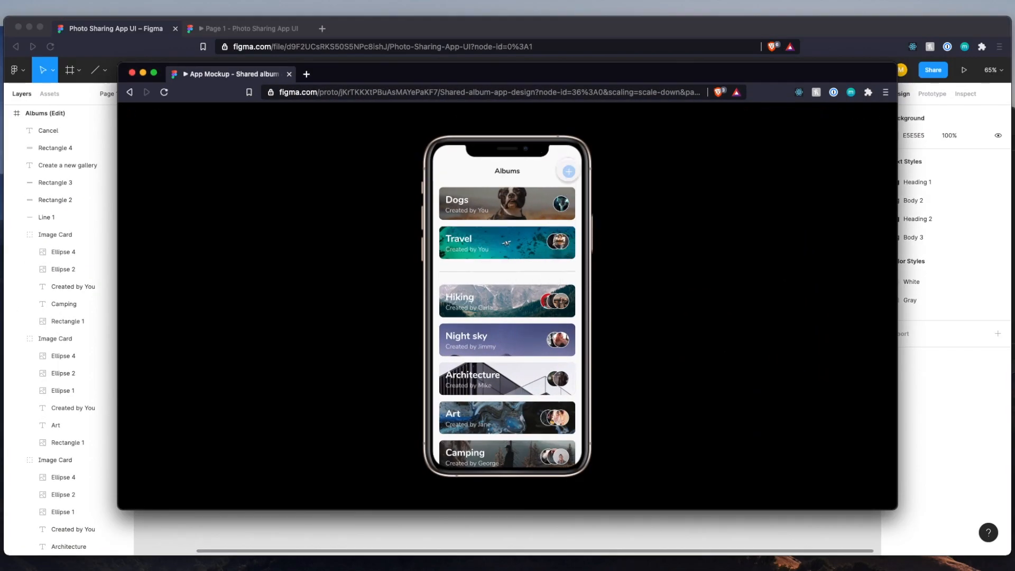
pyautogui.click(569, 170)
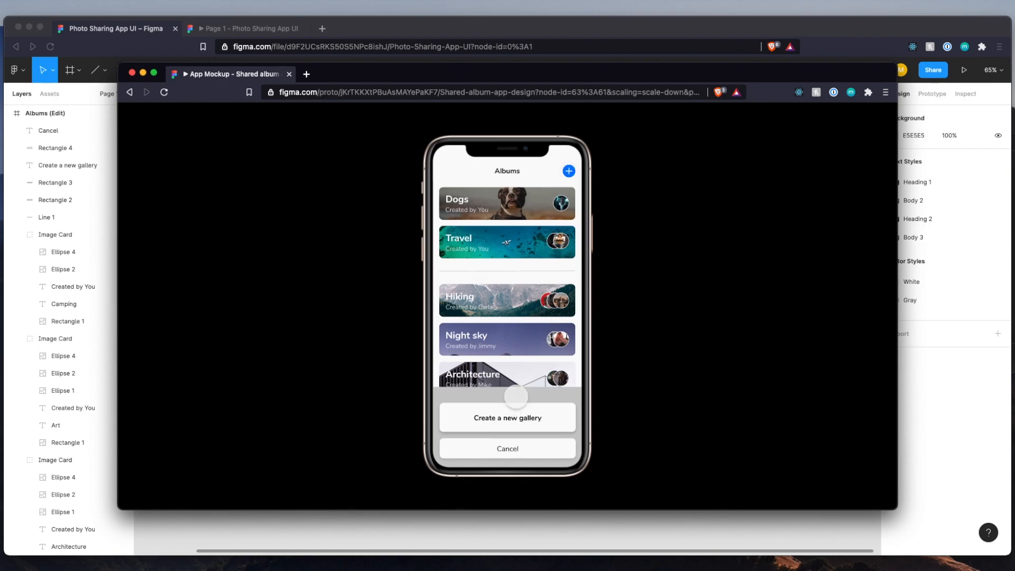
pyautogui.click(515, 396)
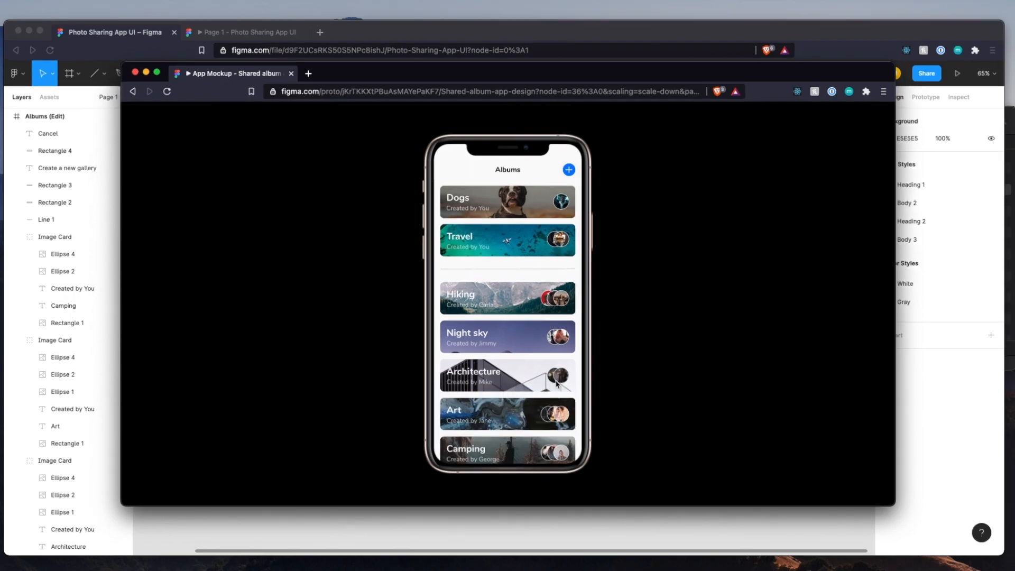
pyautogui.hotkey('ctrl', 'Up')
pyautogui.click(345, 459)
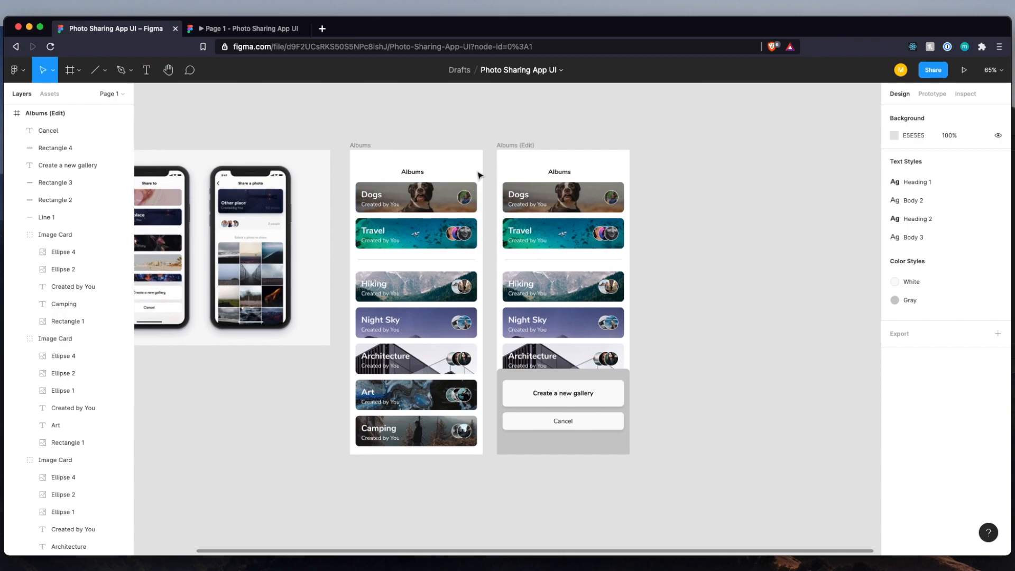
# Draw a 32 × 32 circle in the Albums frame, level with the title and flush with the cards' right edge.
pyautogui.keyDown('ctrl'); pyautogui.scroll(5, 478, 175); pyautogui.keyUp('ctrl')
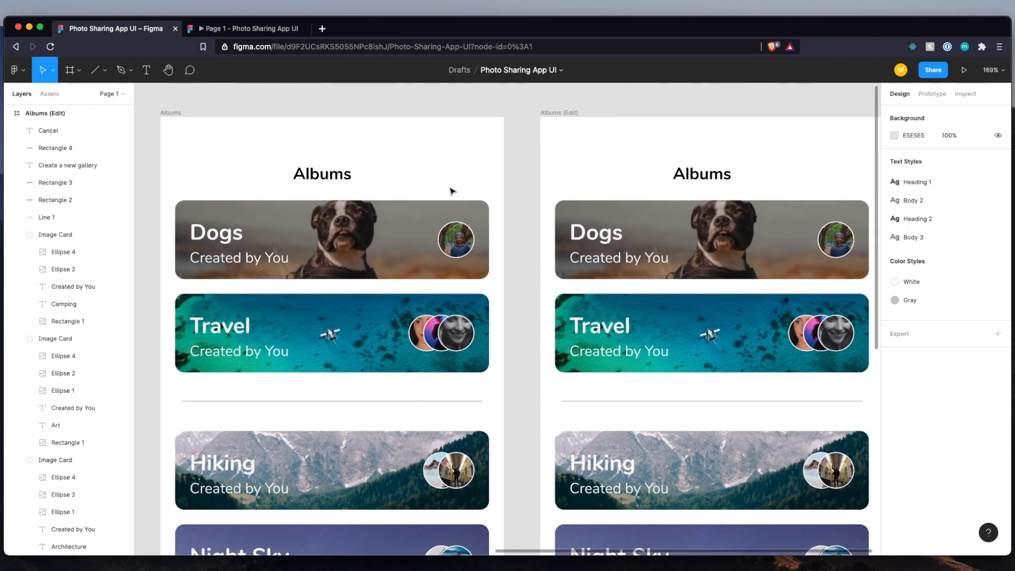
pyautogui.rightClick(450, 190)
pyautogui.click(448, 184)
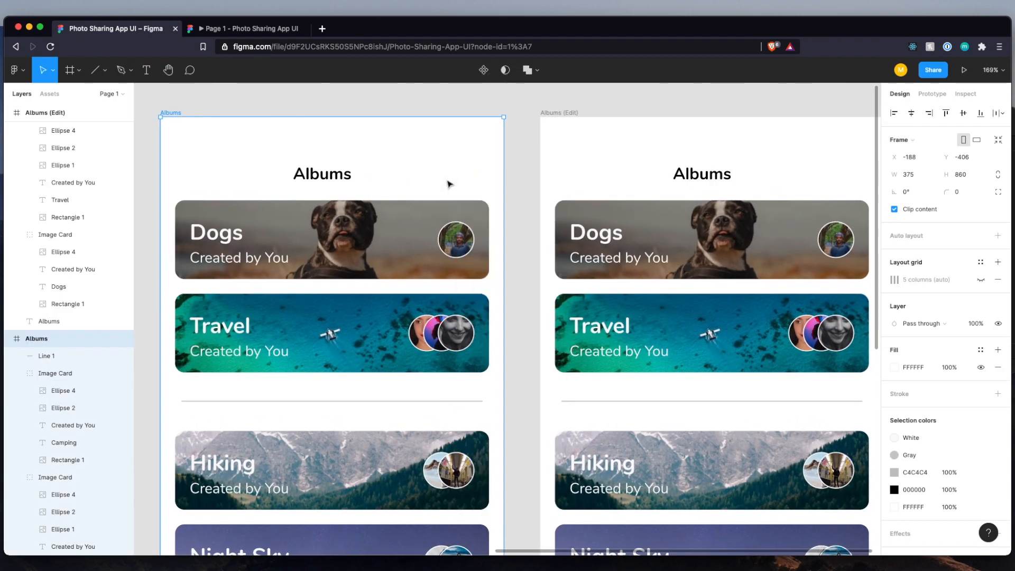
pyautogui.press('o')
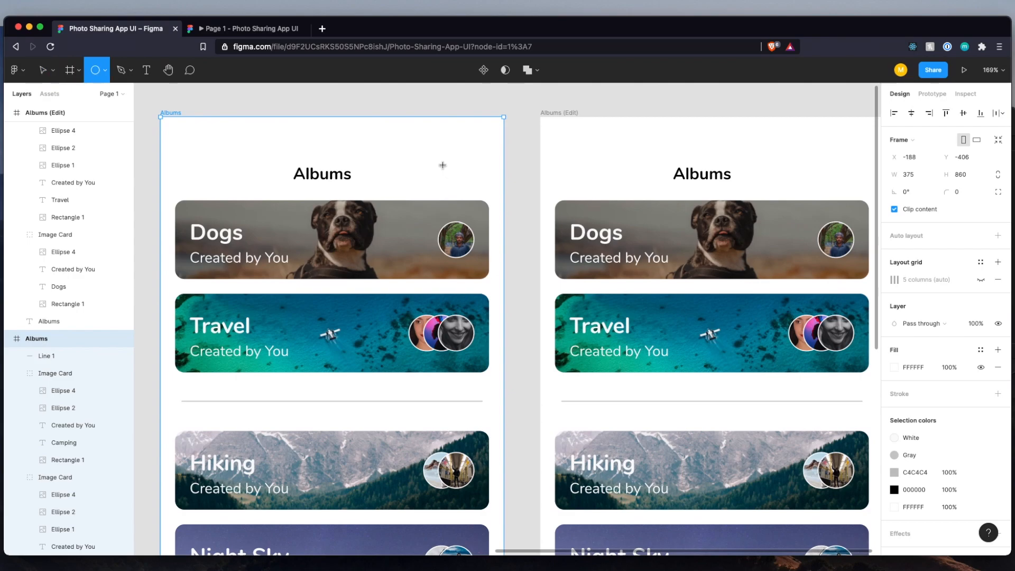
pyautogui.moveTo(443, 165)
pyautogui.mouseDown()
pyautogui.moveTo(466, 189)
pyautogui.moveTo(467, 176)
pyautogui.mouseUp()
pyautogui.click(908, 159)
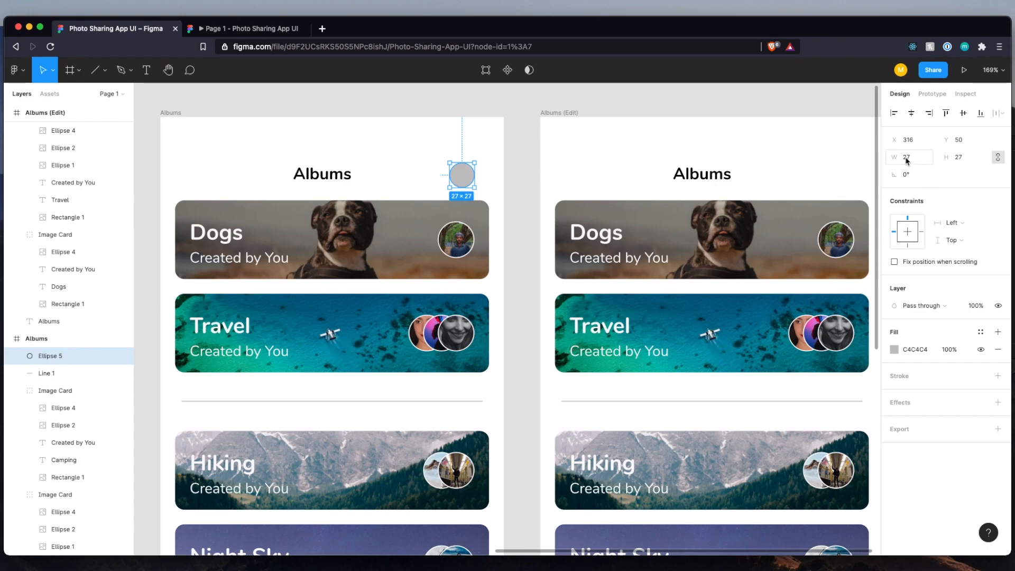
pyautogui.write('32')
pyautogui.press('Return')
pyautogui.moveTo(465, 177); pyautogui.dragTo(475, 175)
pyautogui.press('alt')
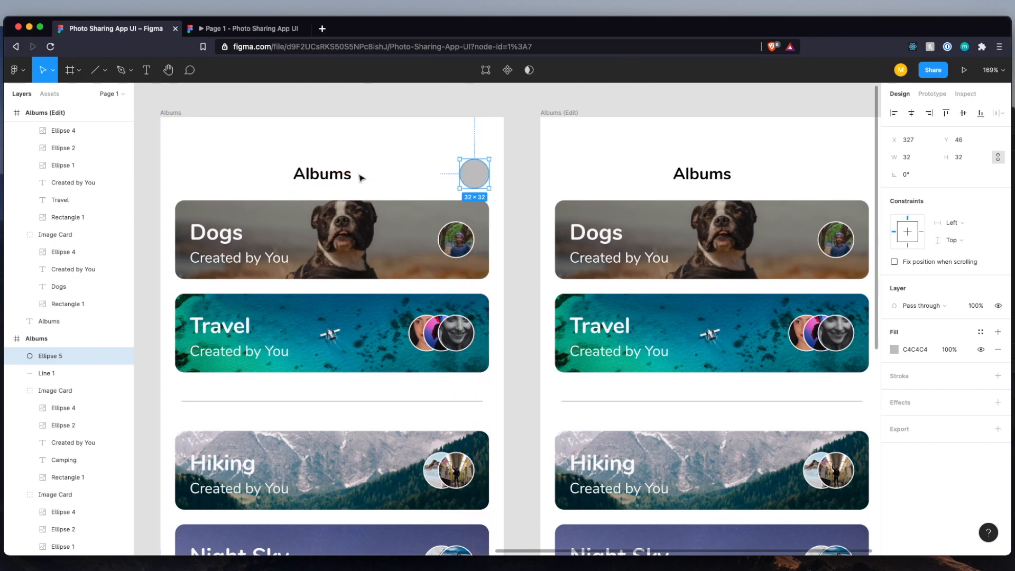
# Set the fill color of the header circle to 007AFF.
pyautogui.click(911, 349)
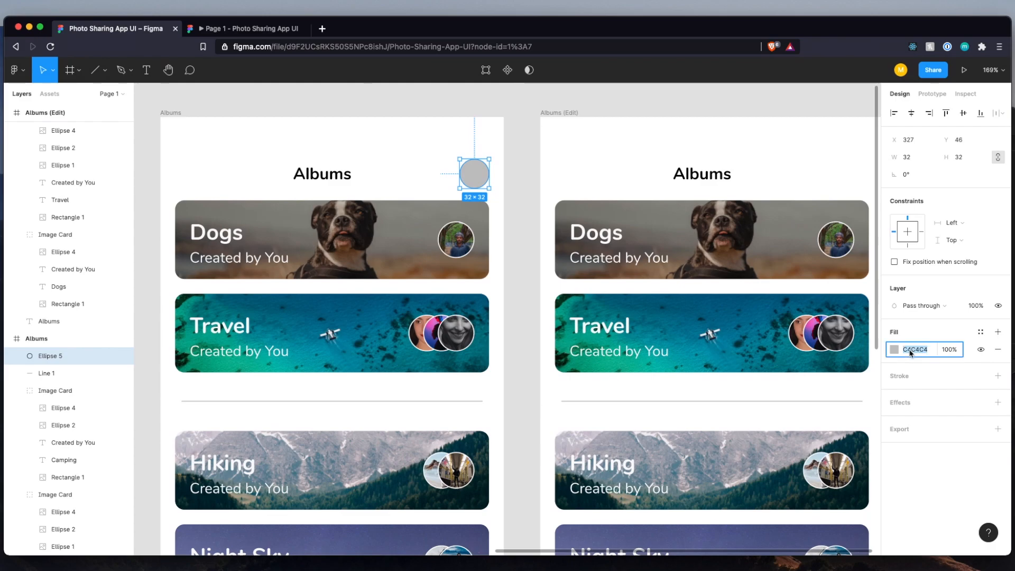
pyautogui.write('007AFF')
pyautogui.press('Return')
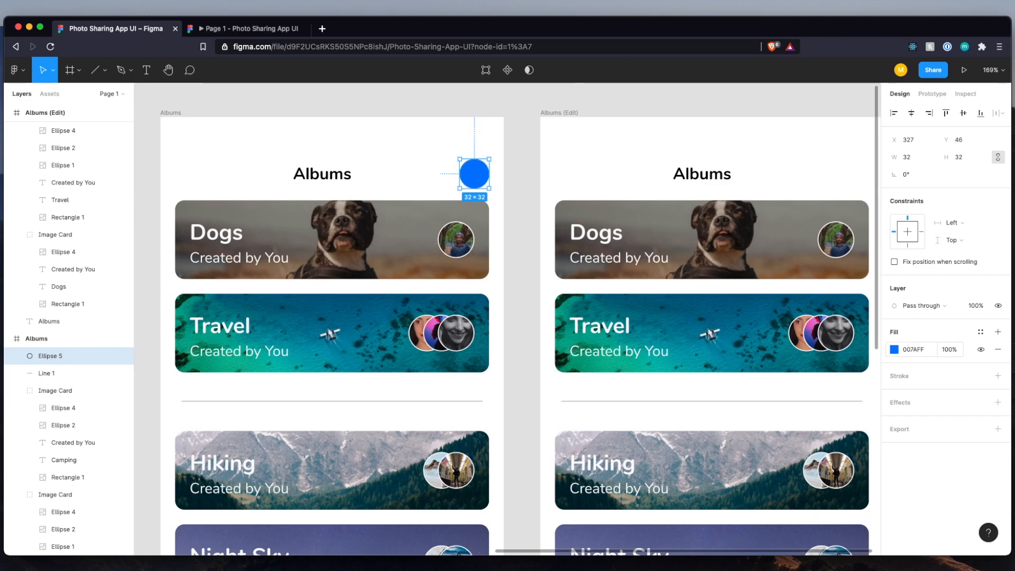
# Save the circle's blue fill as a color style named "Primary".
pyautogui.click(980, 333)
pyautogui.click(994, 352)
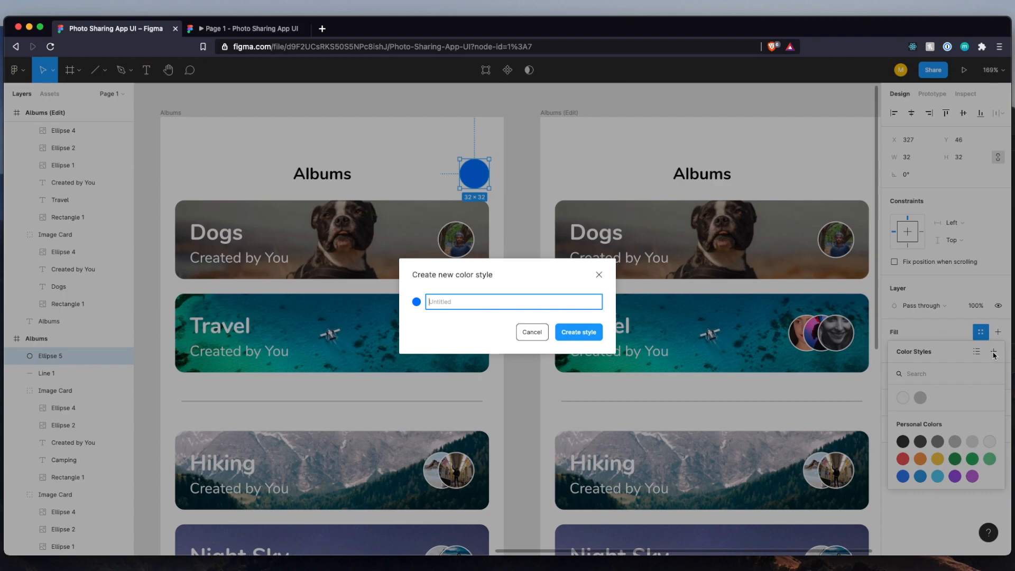
pyautogui.write('Primary')
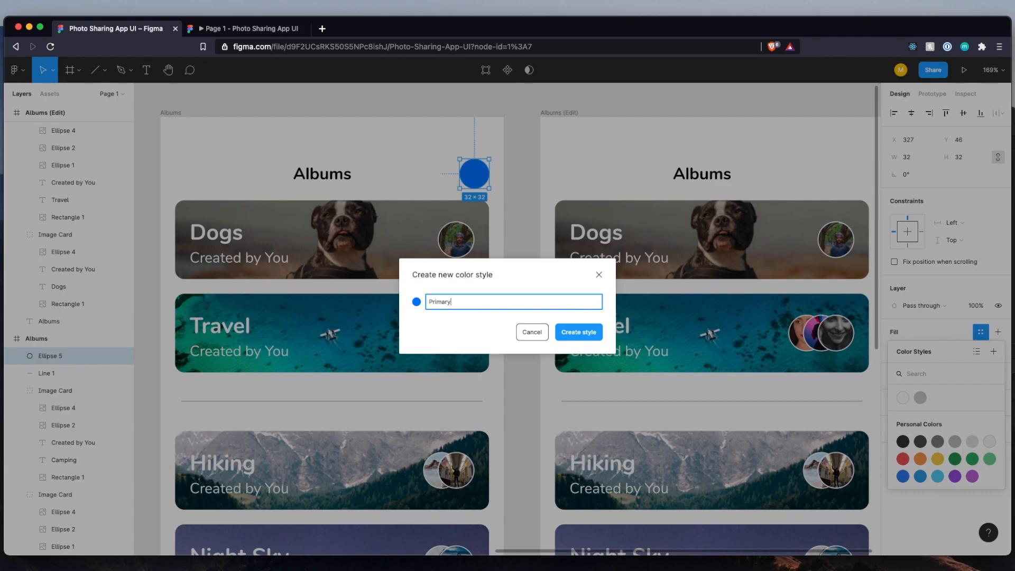
pyautogui.press('Return')
pyautogui.click(539, 280)
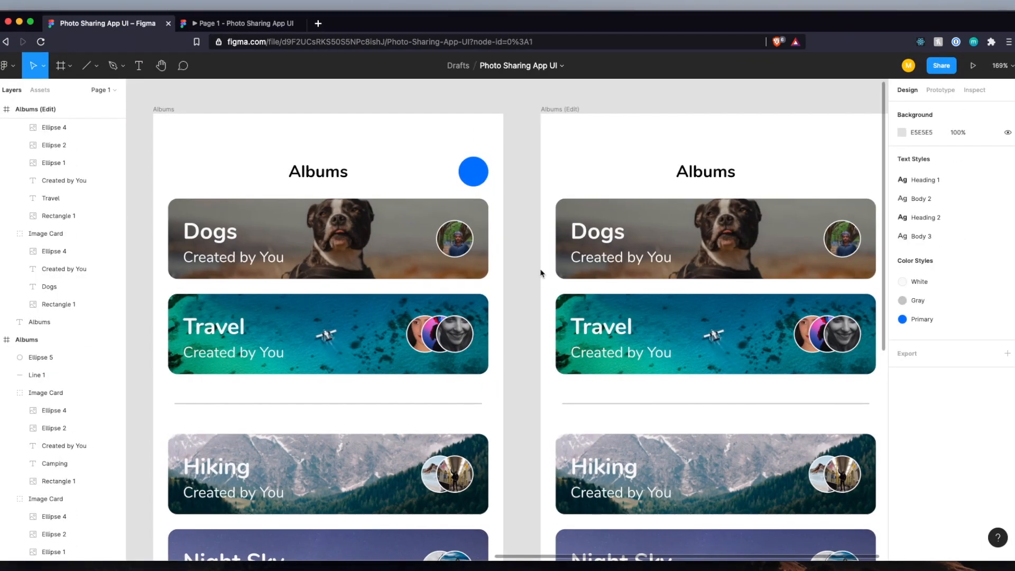
# Find the simple plus icon with the Iconify plugin by searching "plus", and place it centered on the blue circle.
pyautogui.rightClick(522, 179)
pyautogui.moveTo(563, 209)
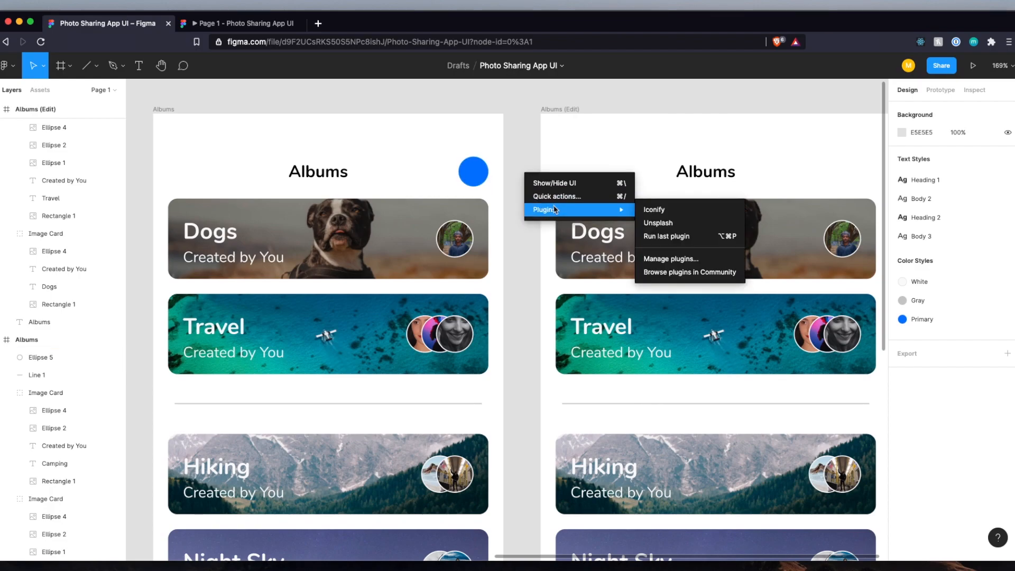
pyautogui.click(655, 210)
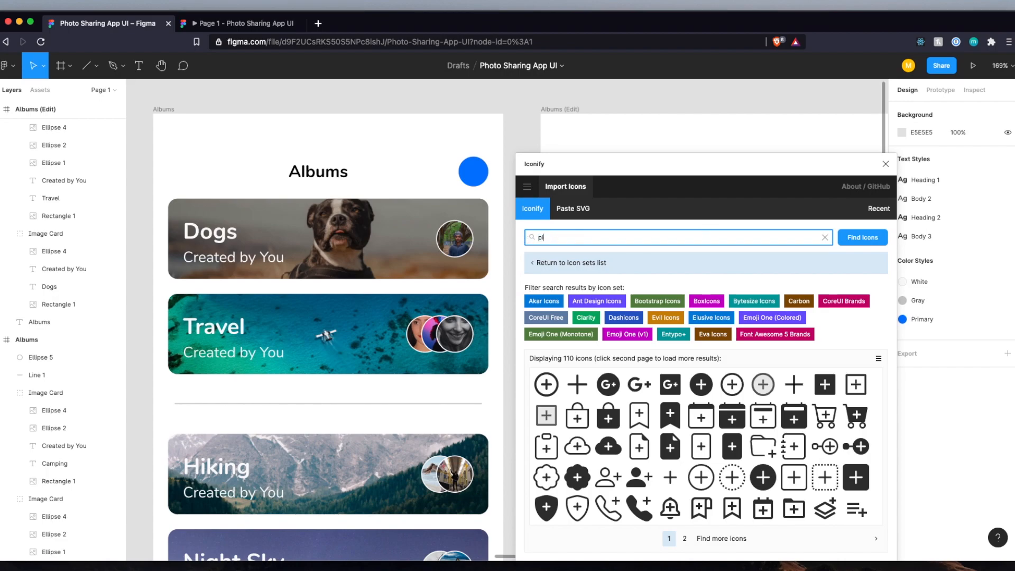
pyautogui.hscroll(4, 492, 317)
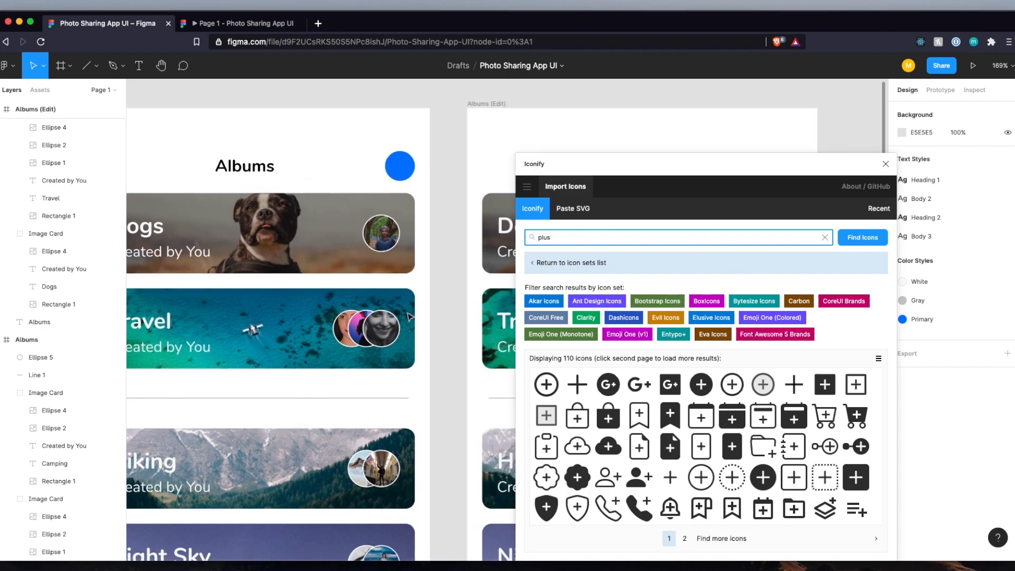
pyautogui.moveTo(578, 384); pyautogui.dragTo(427, 139)
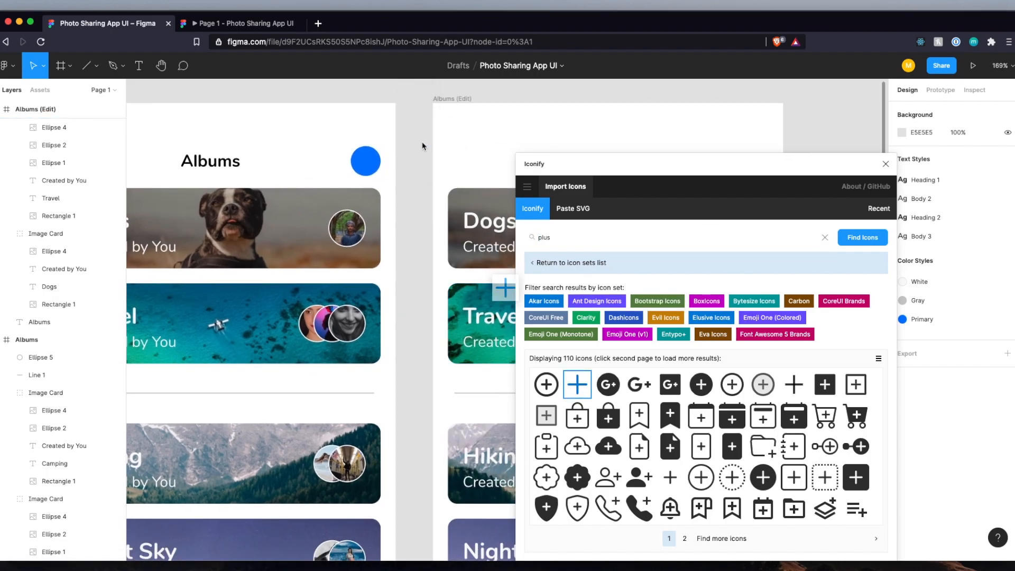
pyautogui.moveTo(427, 130); pyautogui.dragTo(366, 164)
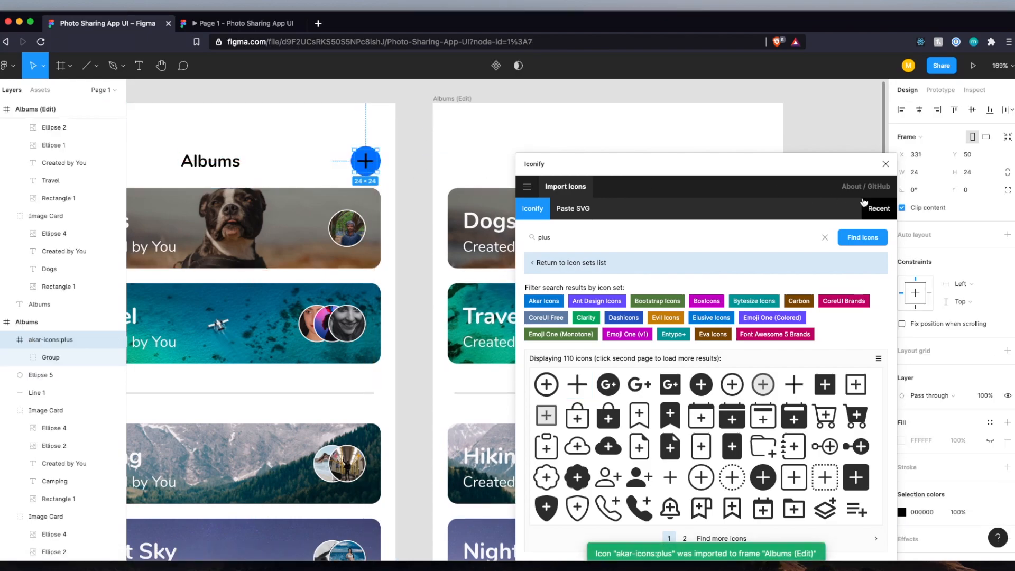
pyautogui.click(885, 164)
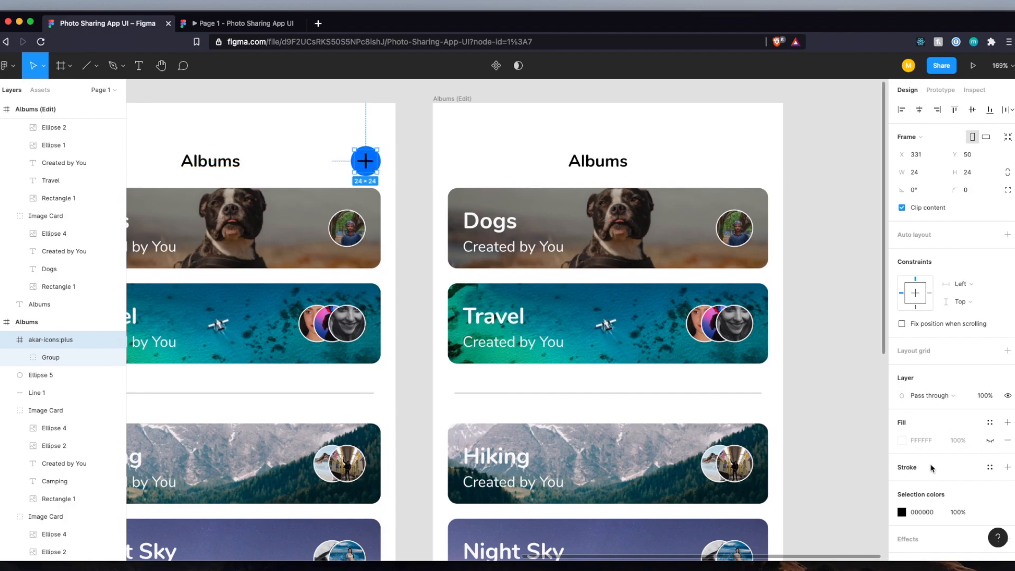
# Recolor the plus icon from black to the White color style.
pyautogui.click(990, 441)
pyautogui.click(991, 441)
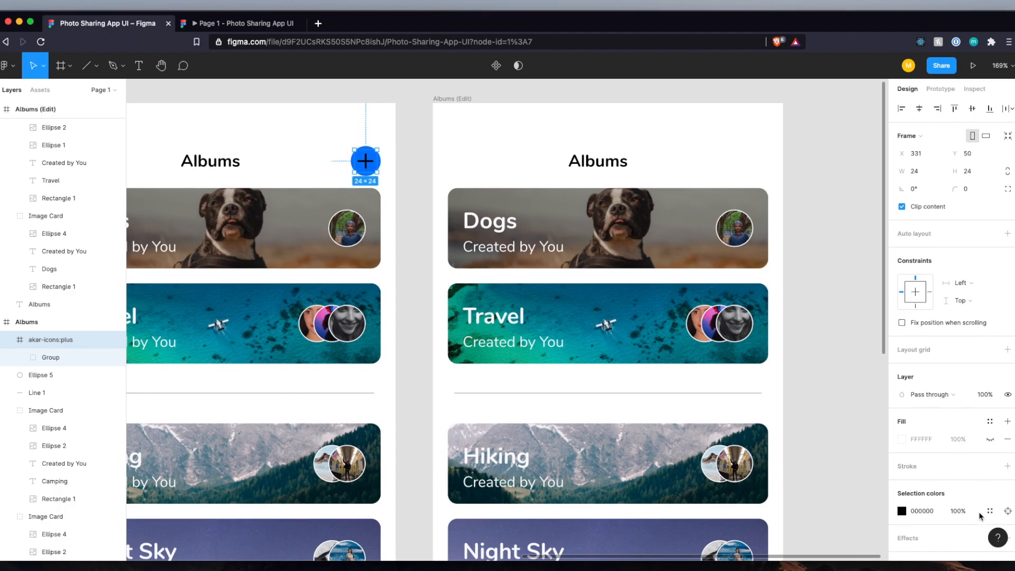
pyautogui.click(990, 512)
pyautogui.click(798, 392)
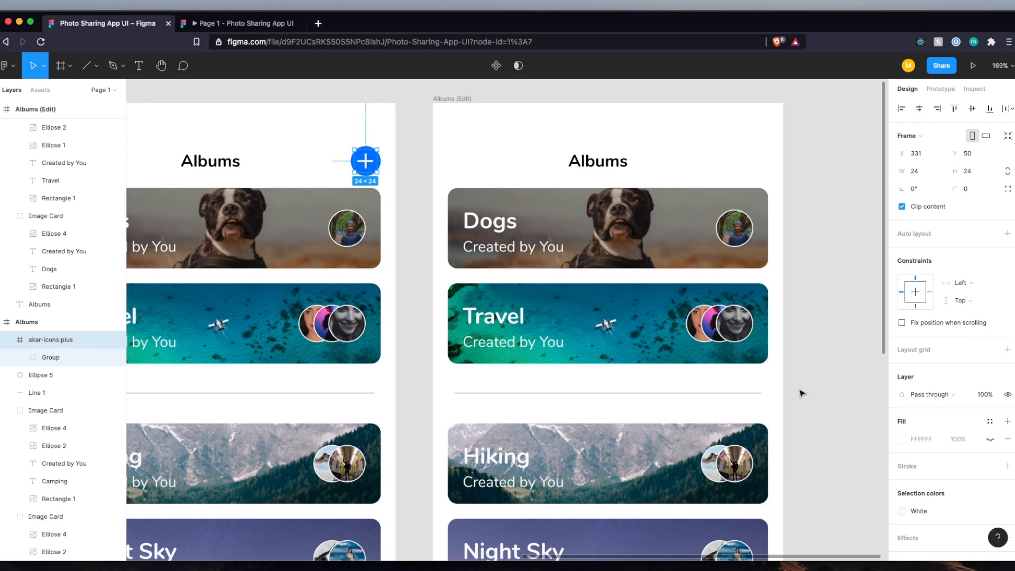
pyautogui.click(820, 319)
# Group the plus icon with its blue circle in the header of the Albums frame.
pyautogui.scroll(-5, 820, 321)
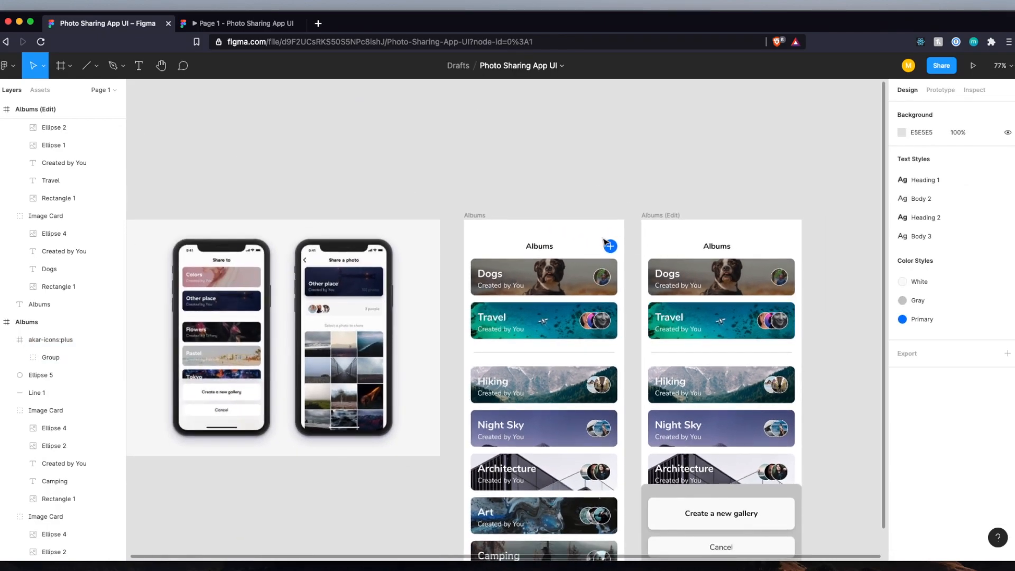
pyautogui.scroll(5, 604, 241)
pyautogui.moveTo(607, 242); pyautogui.dragTo(642, 275)
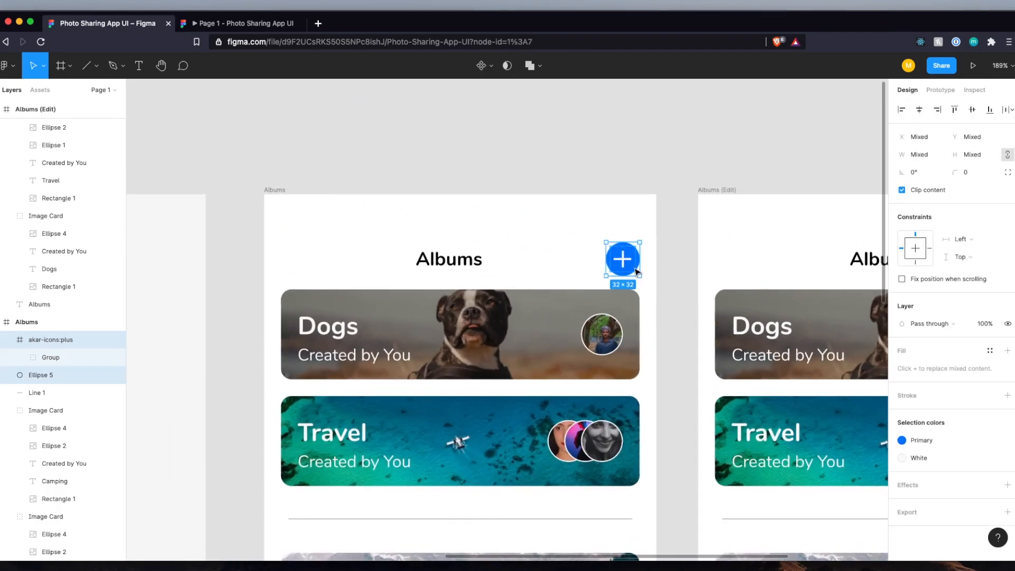
pyautogui.rightClick(636, 272)
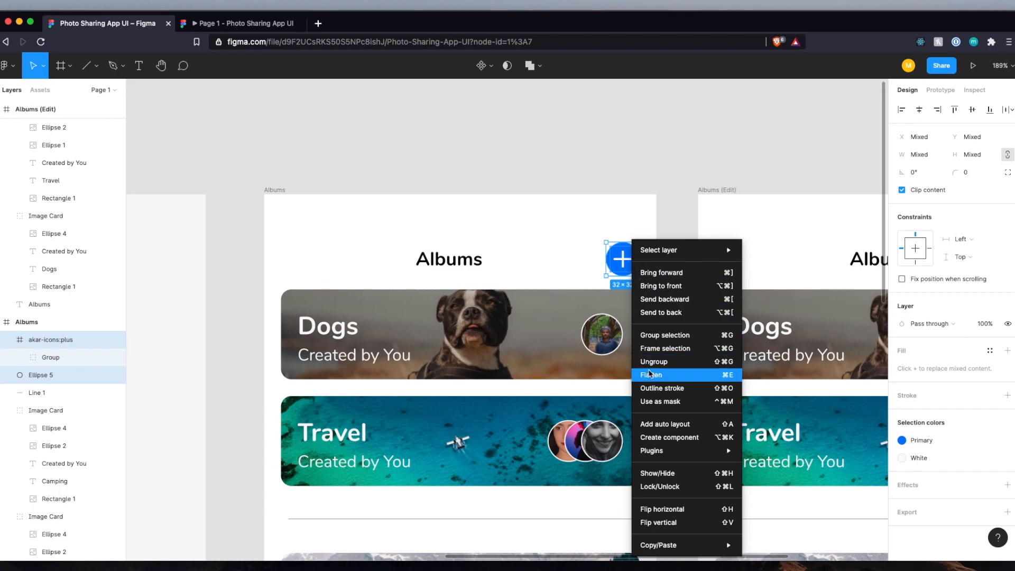
pyautogui.click(620, 227)
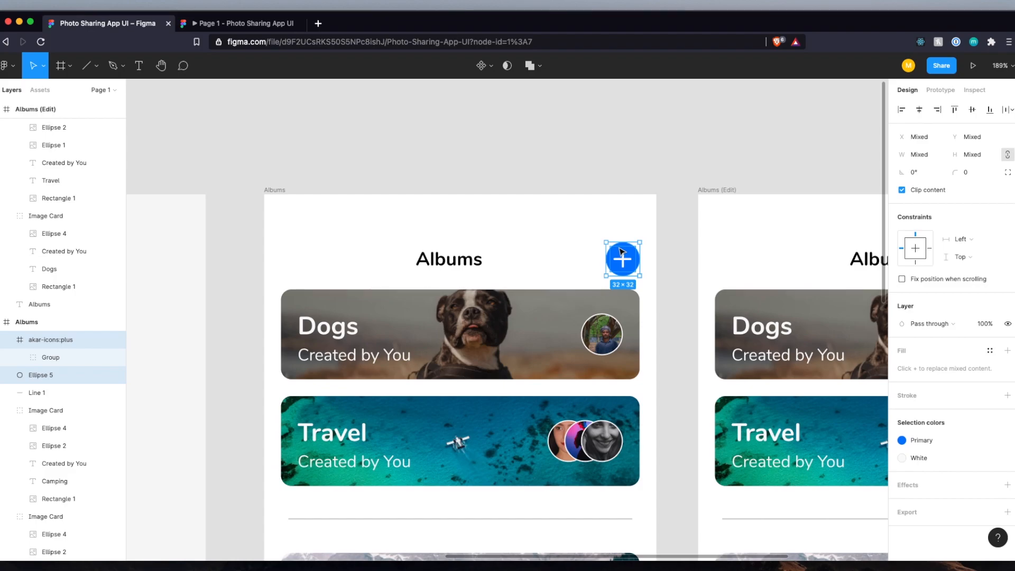
pyautogui.hotkey('ctrl', 'g')
# Copy the plus button group into the header of the Albums (Edit) frame at the same position.
pyautogui.hscroll(5, 588, 254)
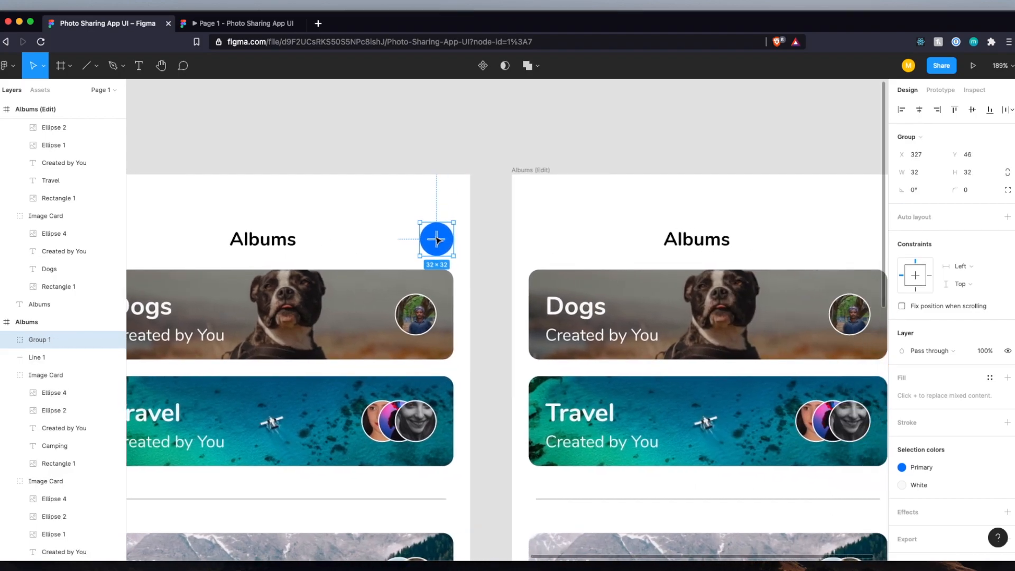
pyautogui.hscroll(3, 437, 240)
pyautogui.click(468, 173)
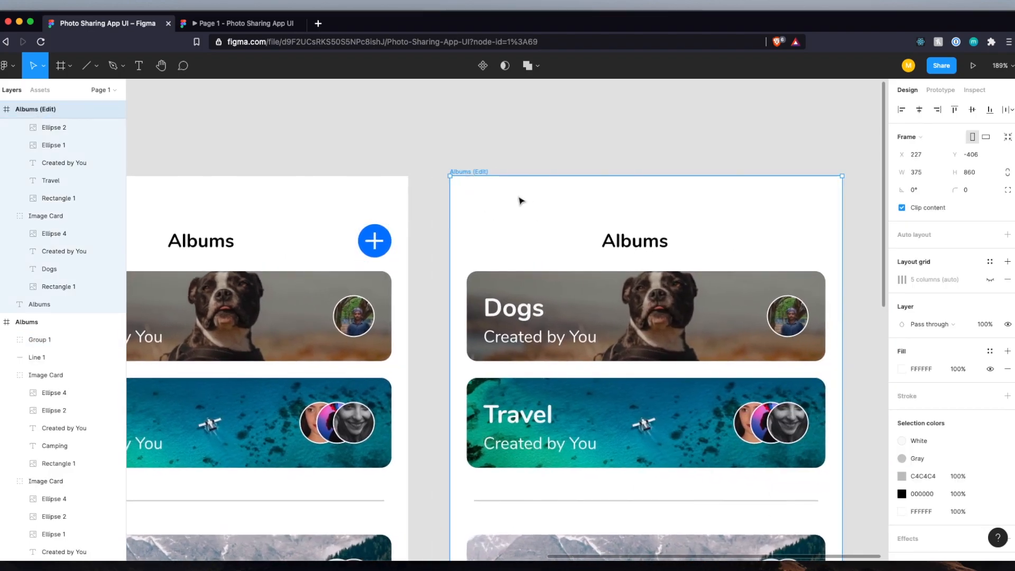
pyautogui.hotkey('ctrl', 'v')
pyautogui.scroll(-5, 850, 307)
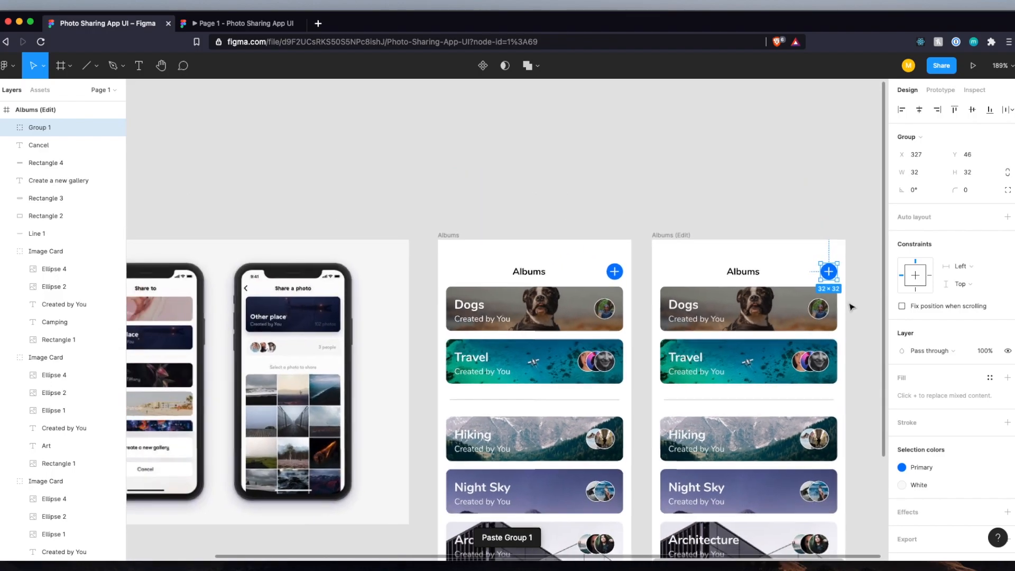
pyautogui.scroll(-2, 768, 318)
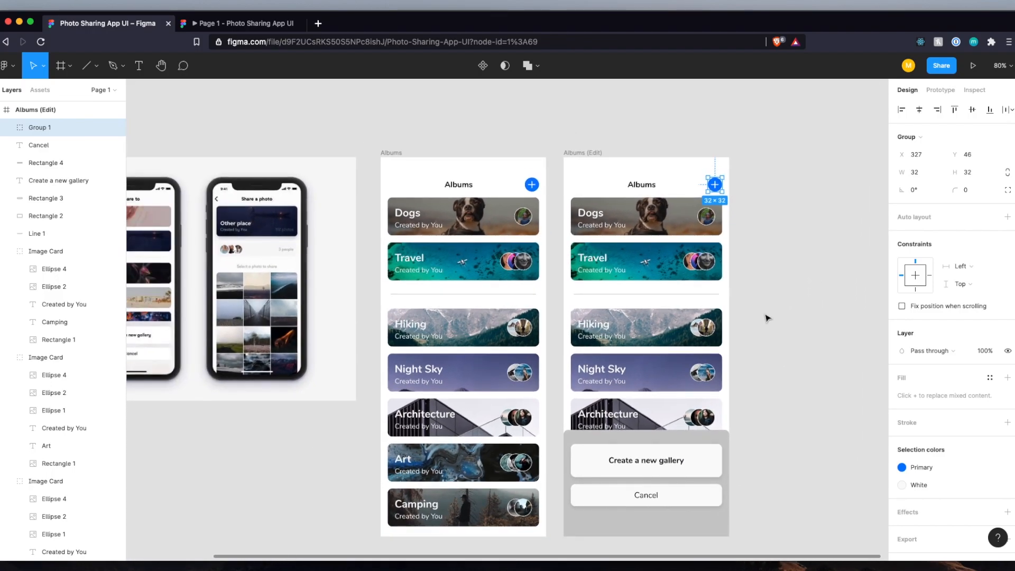
pyautogui.click(768, 317)
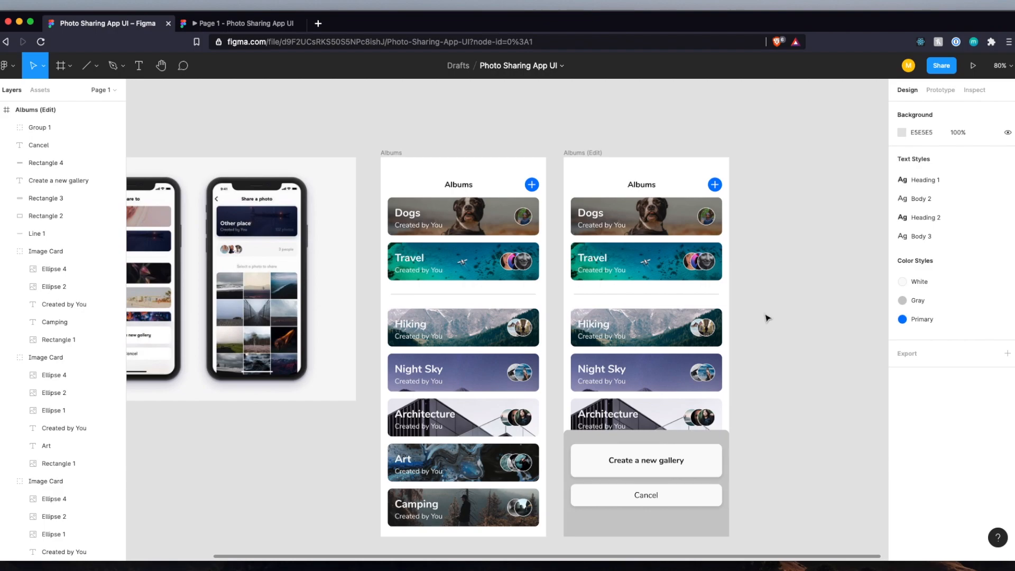
# Switch to the Shared album app design prototype and test opening and closing its bottom sheet, returning to the design file.
pyautogui.hotkey('ctrl', 'Up')
pyautogui.click(617, 190)
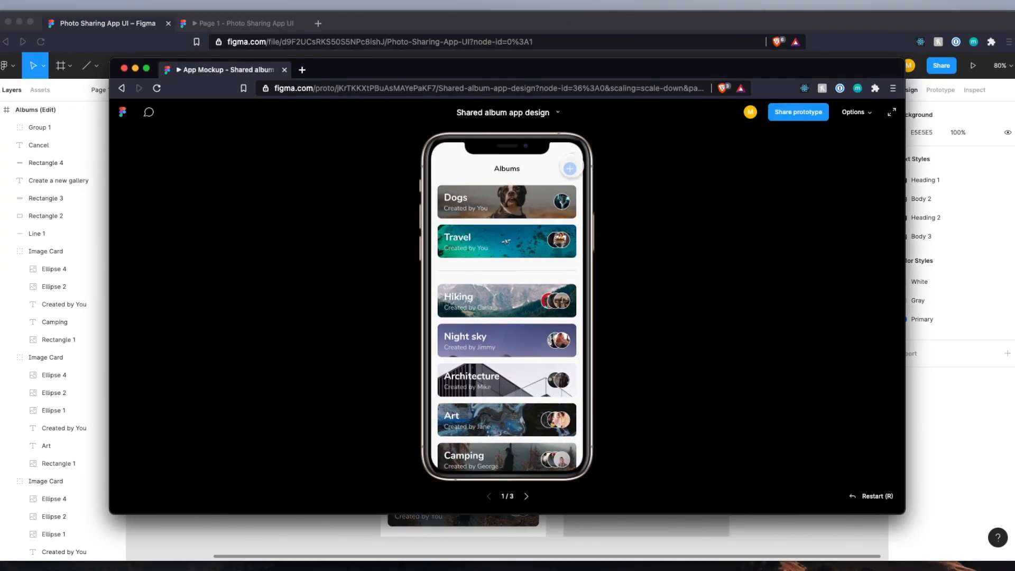
pyautogui.click(570, 168)
pyautogui.click(535, 399)
pyautogui.click(923, 406)
pyautogui.hscroll(1, 813, 239)
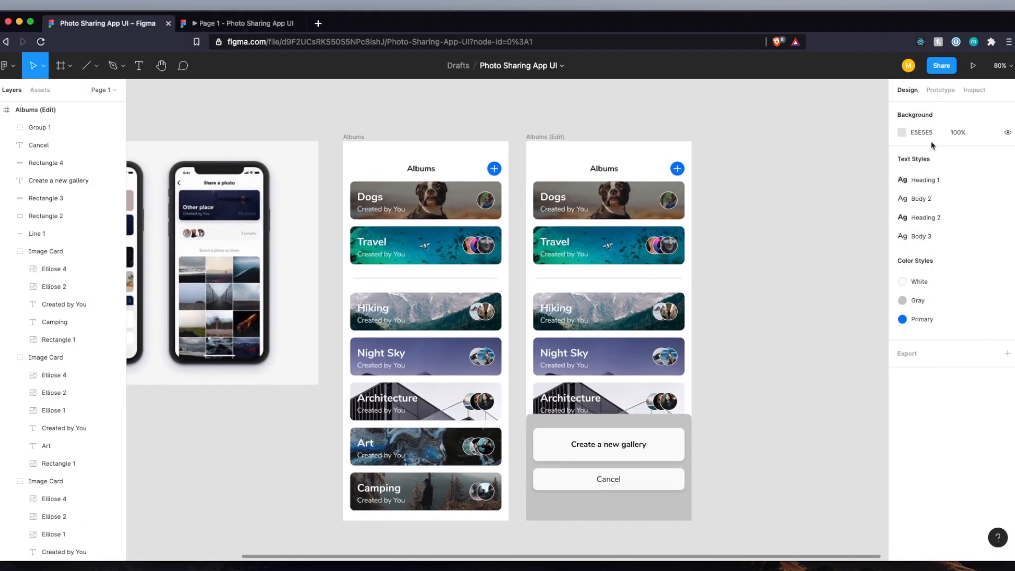
# Add a prototype interaction from the Albums frame's plus button that navigates on tap to Albums (Edit) with instant animation.
pyautogui.click(939, 95)
pyautogui.moveTo(503, 174)
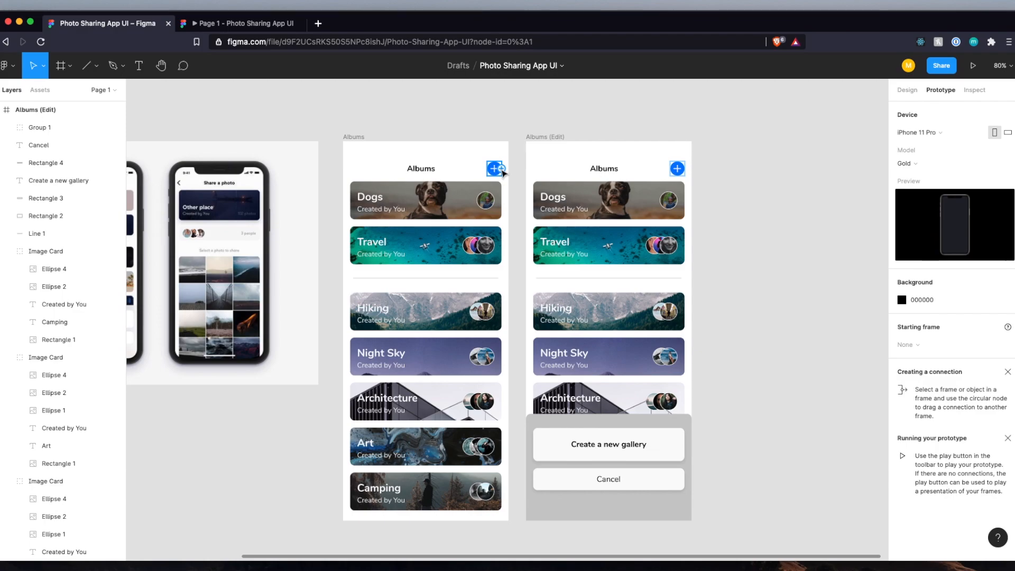
pyautogui.scroll(5, 503, 173)
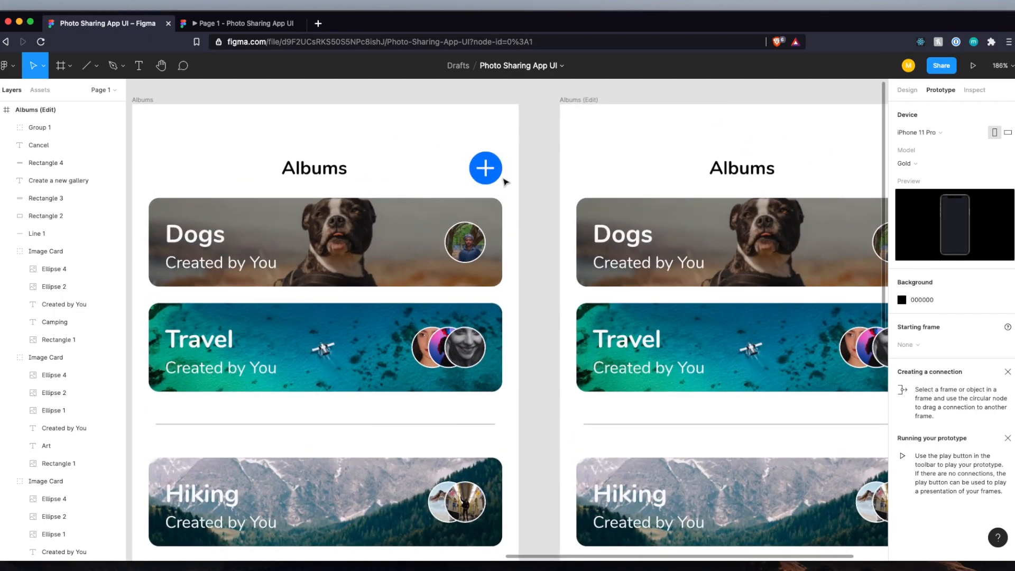
pyautogui.click(492, 172)
pyautogui.moveTo(502, 168); pyautogui.dragTo(566, 209)
pyautogui.scroll(-6, 566, 209)
pyautogui.hscroll(1, 566, 209)
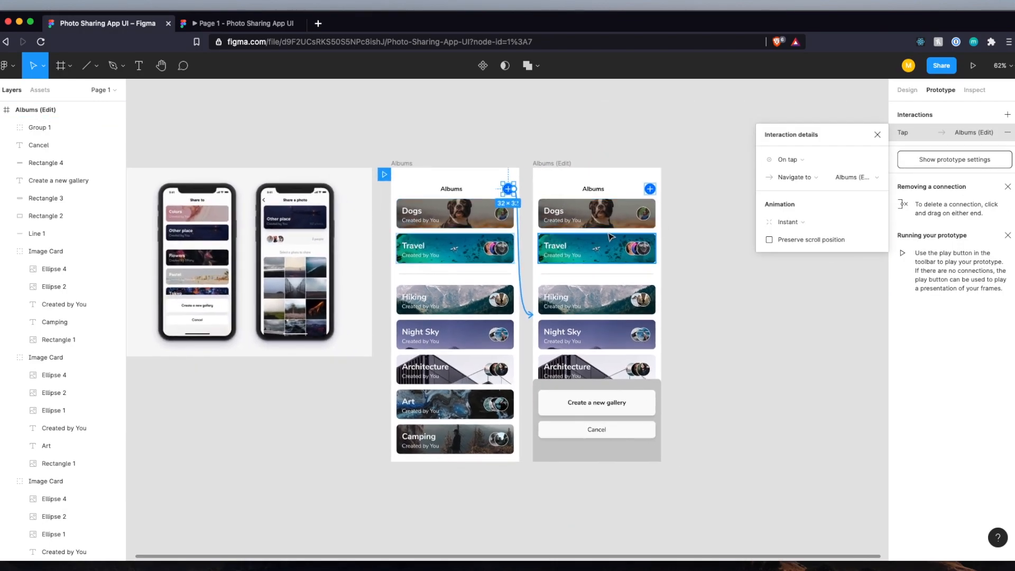
# Connect the gray bottom sheet rectangle in Albums (Edit) back to the Albums frame as a prototype link.
pyautogui.click(564, 390)
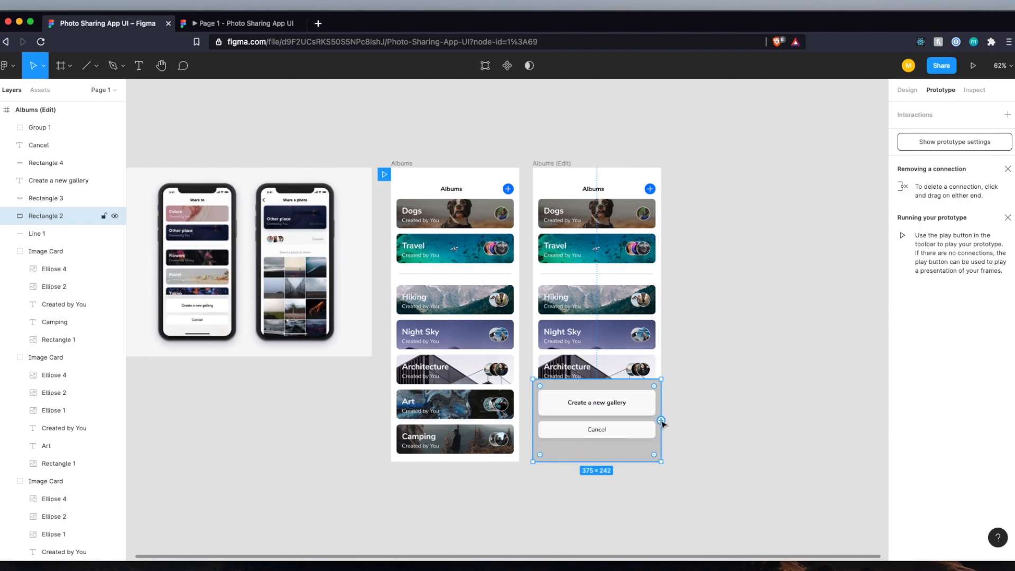
pyautogui.moveTo(662, 423); pyautogui.dragTo(521, 416)
pyautogui.click(714, 379)
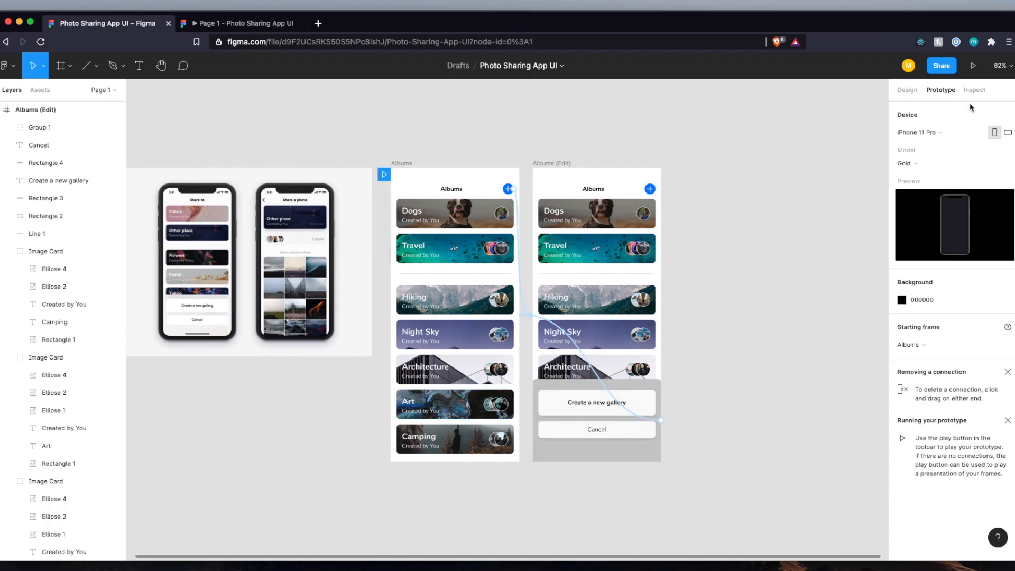
# Run the prototype, test opening and closing the bottom sheet twice, and return to the file's design mode.
pyautogui.click(973, 65)
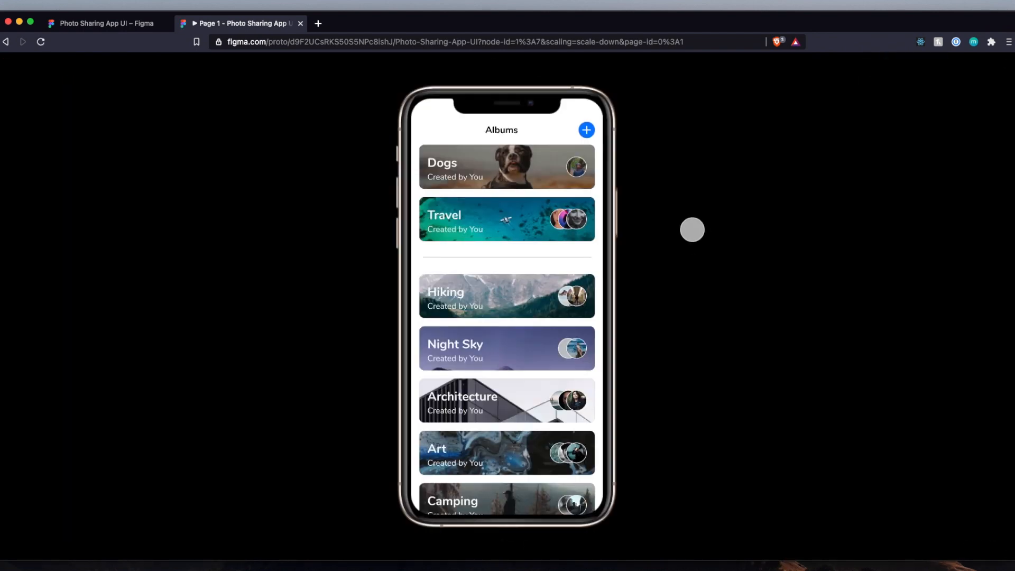
pyautogui.click(587, 130)
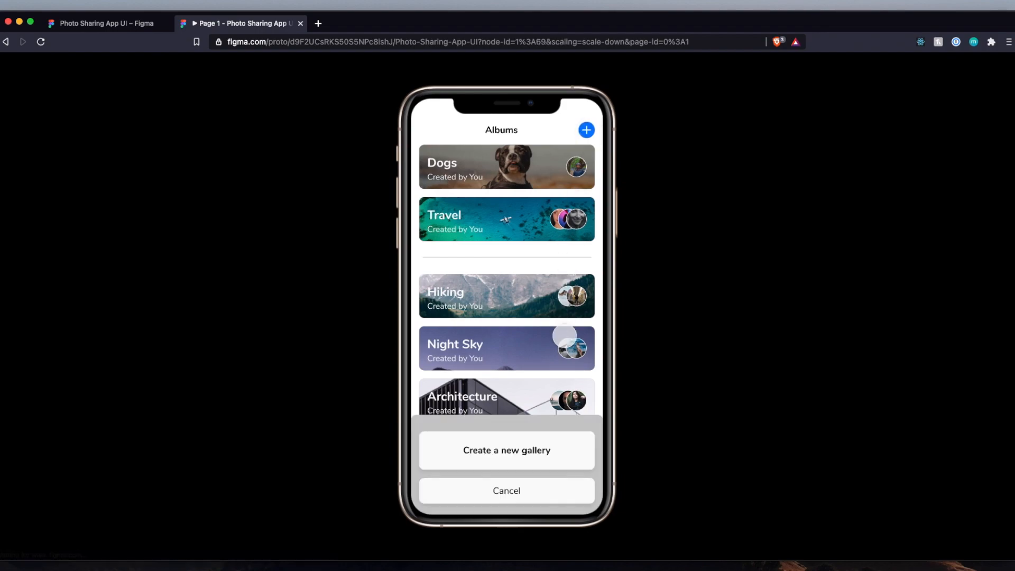
pyautogui.click(572, 425)
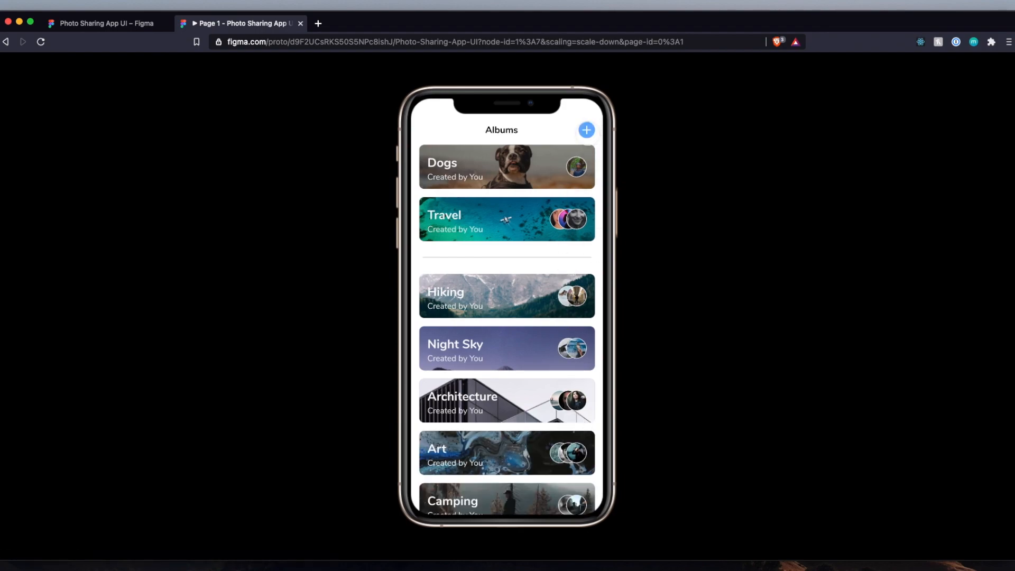
pyautogui.click(587, 129)
pyautogui.click(560, 407)
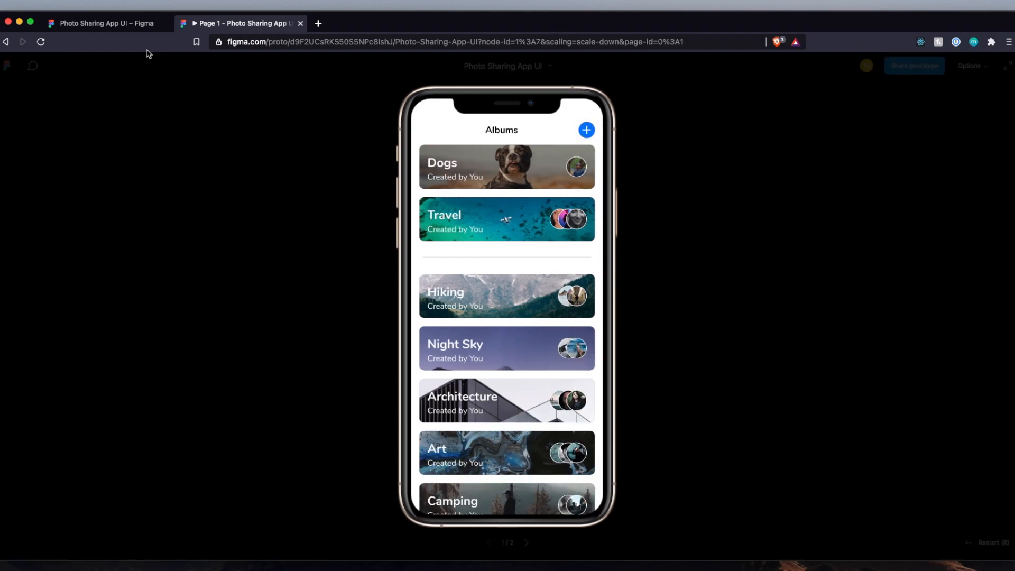
pyautogui.click(136, 24)
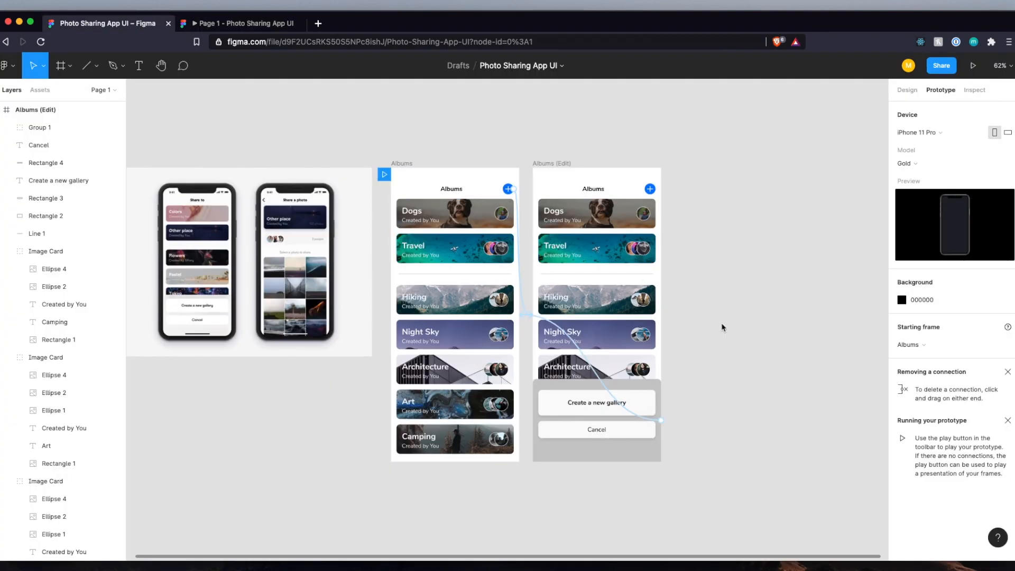
pyautogui.click(902, 93)
# Examine the Shared album screen in the reference prototype and the Share a photo screen in the mockup image.
pyautogui.hotkey('ctrl', 'Up')
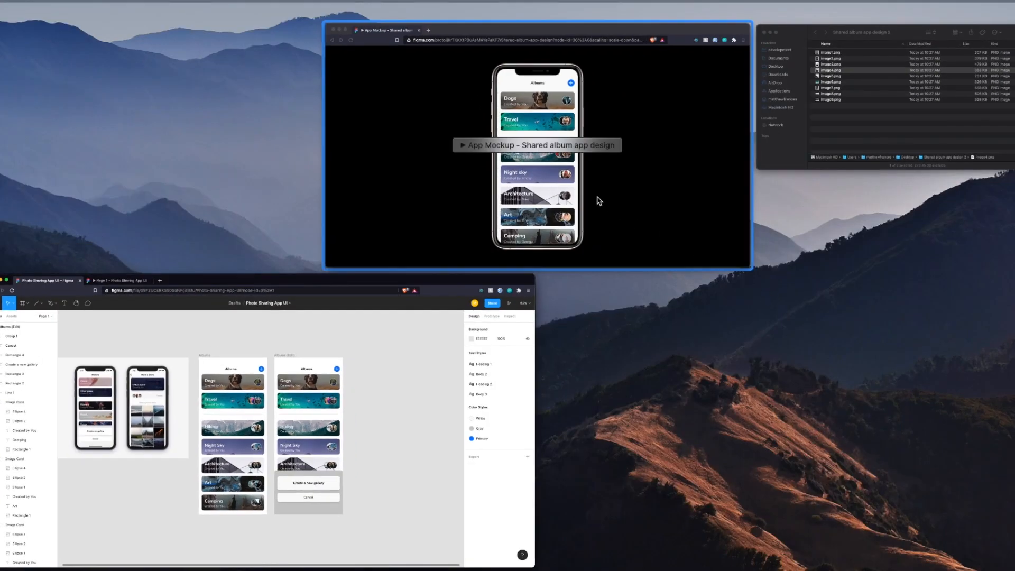
pyautogui.click(599, 201)
pyautogui.press('Right')
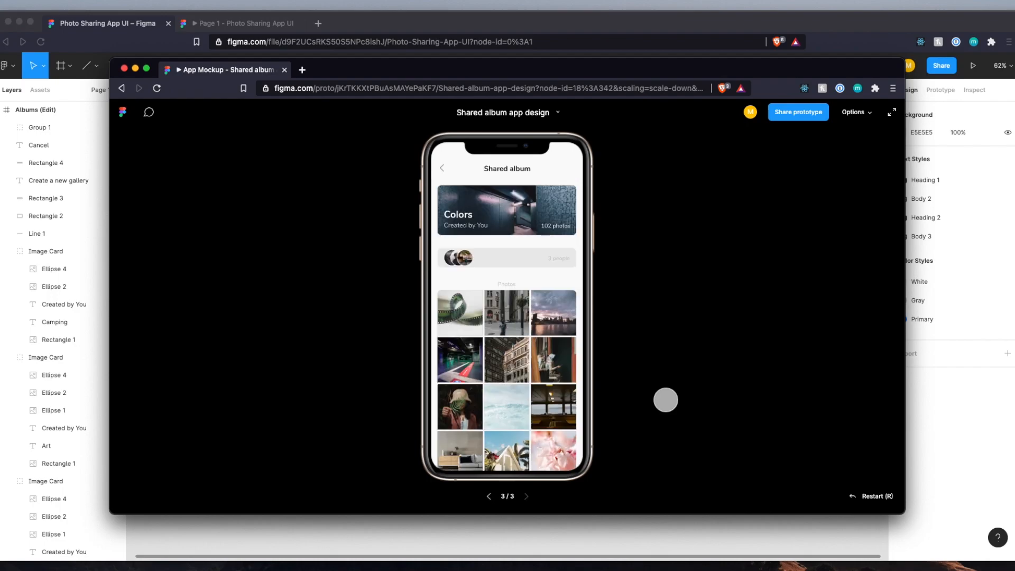
pyautogui.moveTo(525, 356); pyautogui.dragTo(521, 265)
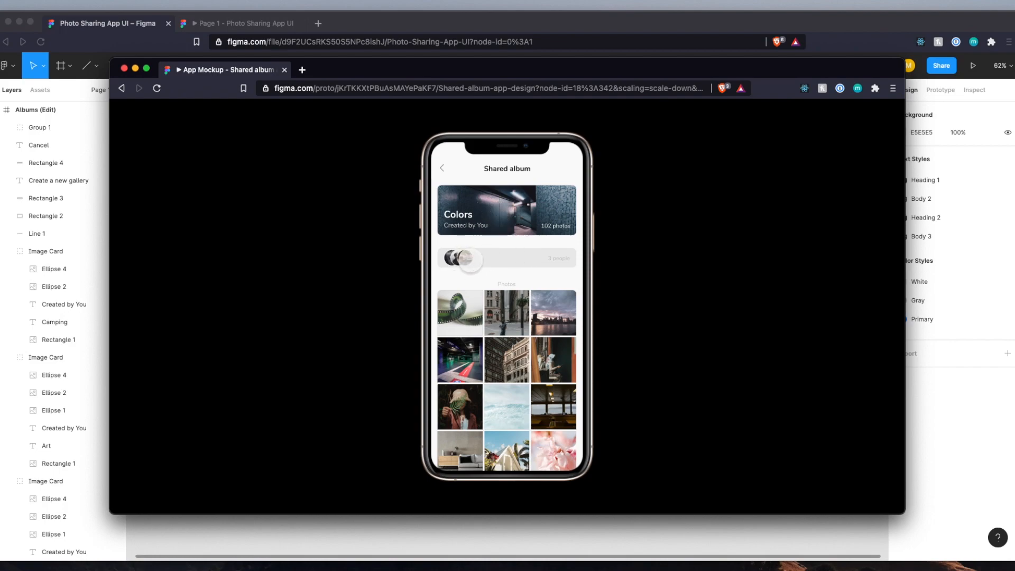
pyautogui.scroll(-2, 458, 326)
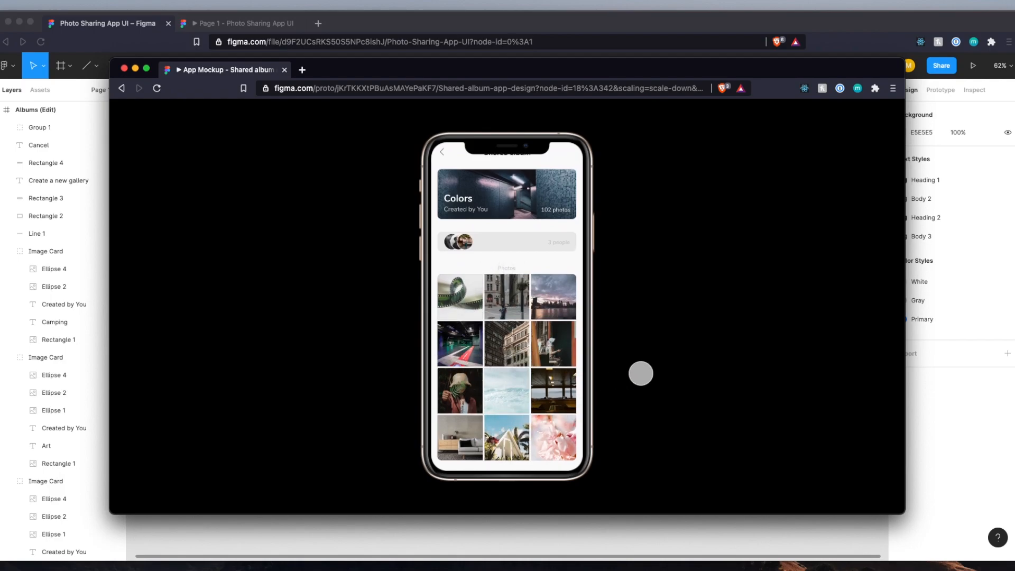
pyautogui.scroll(2, 550, 336)
pyautogui.hotkey('ctrl', 'Up')
pyautogui.click(318, 394)
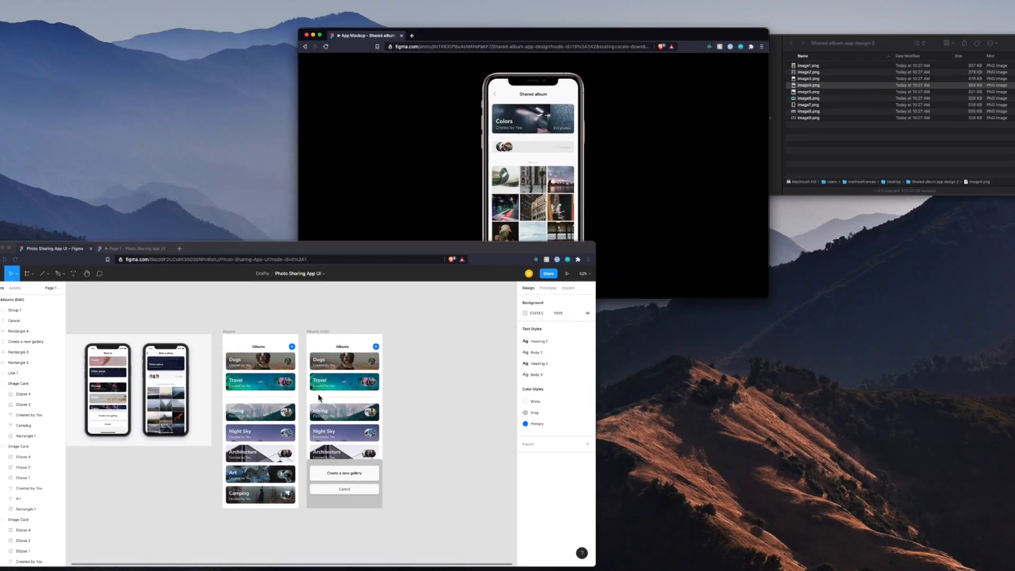
pyautogui.scroll(8, 344, 299)
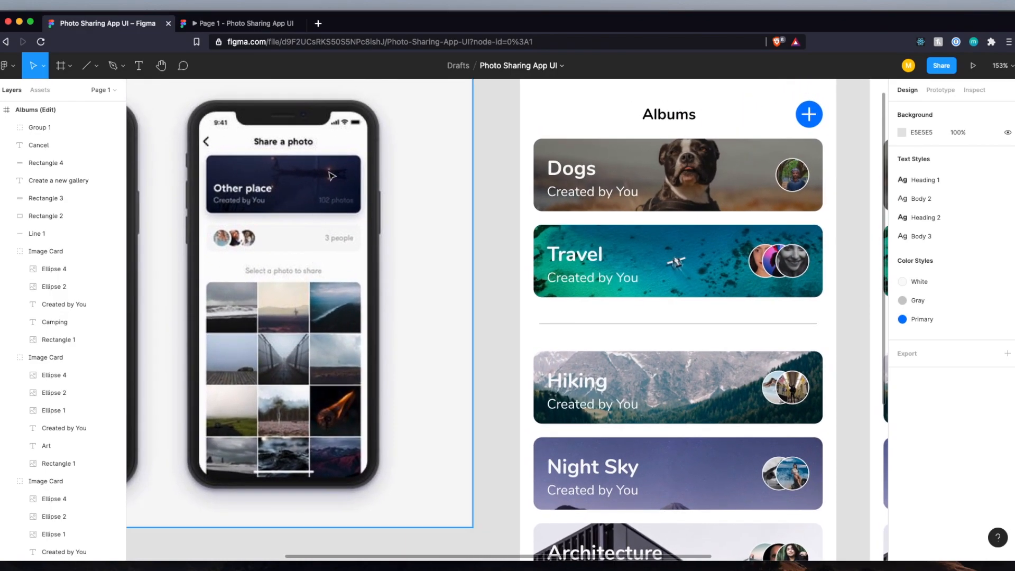
pyautogui.scroll(-3, 290, 253)
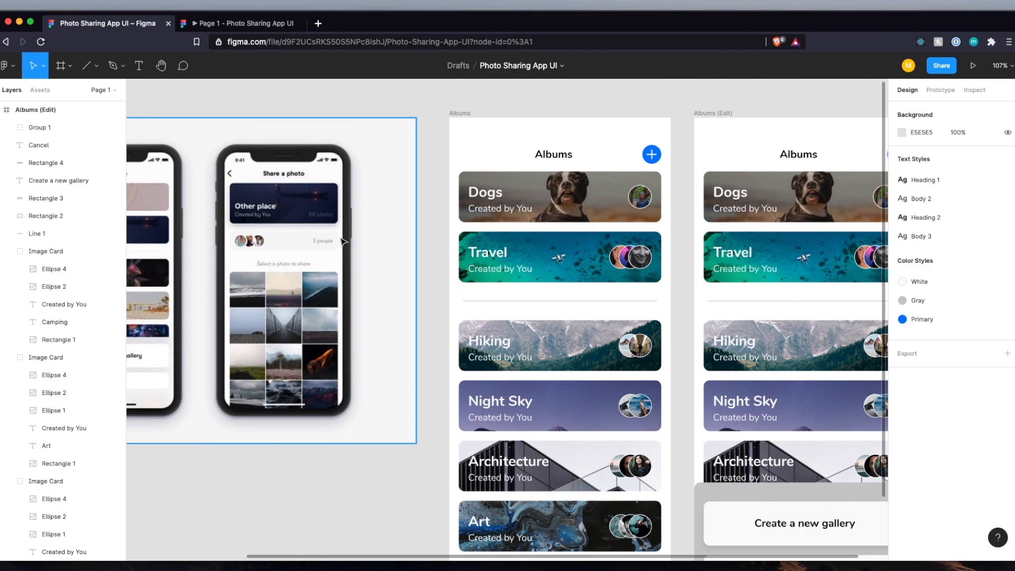
pyautogui.scroll(-5, 342, 242)
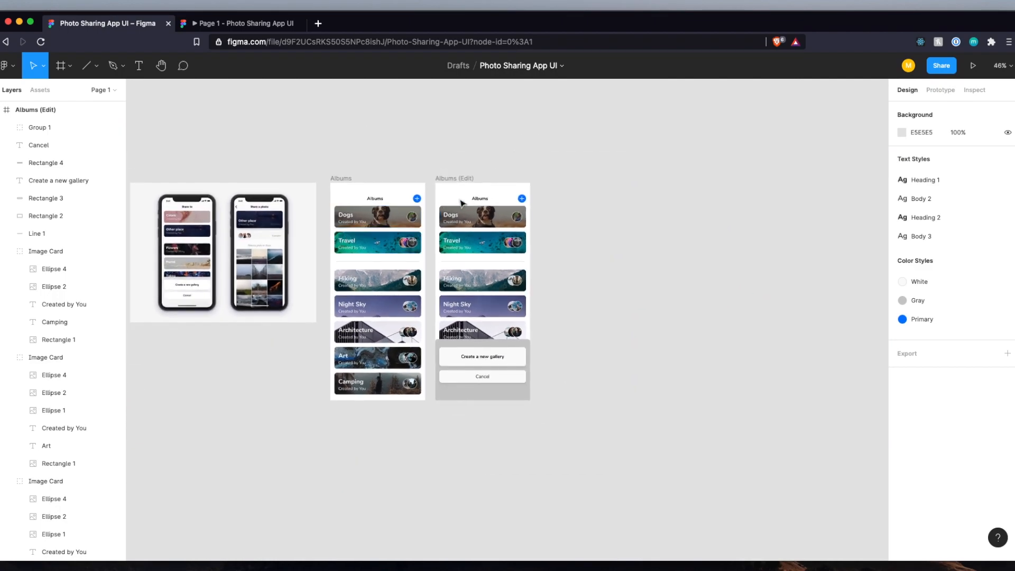
# Add an iPhone 11 Pro / X frame and align it beside the Albums (Edit) frame.
pyautogui.press('f')
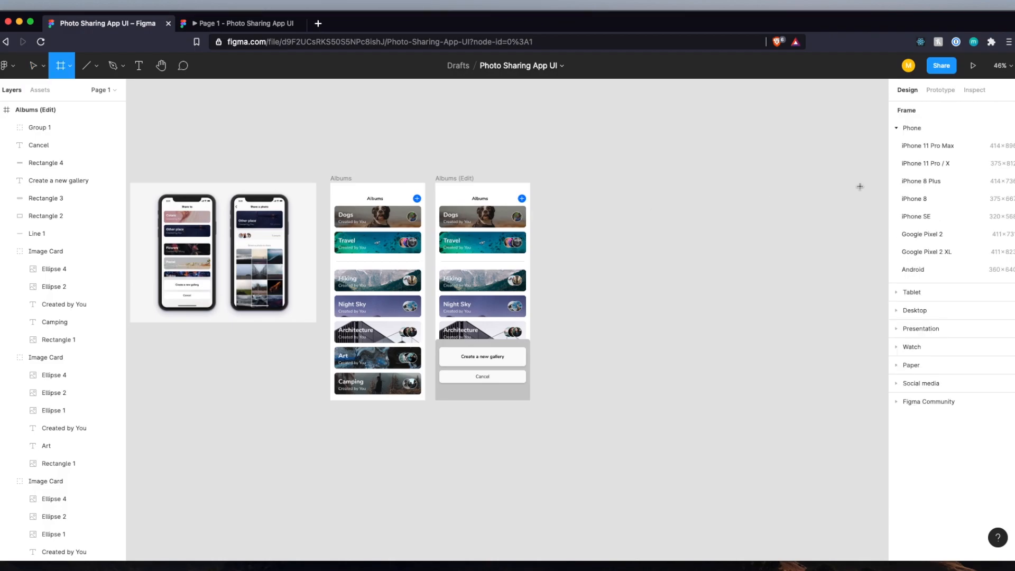
pyautogui.click(931, 163)
pyautogui.moveTo(603, 279); pyautogui.dragTo(607, 245)
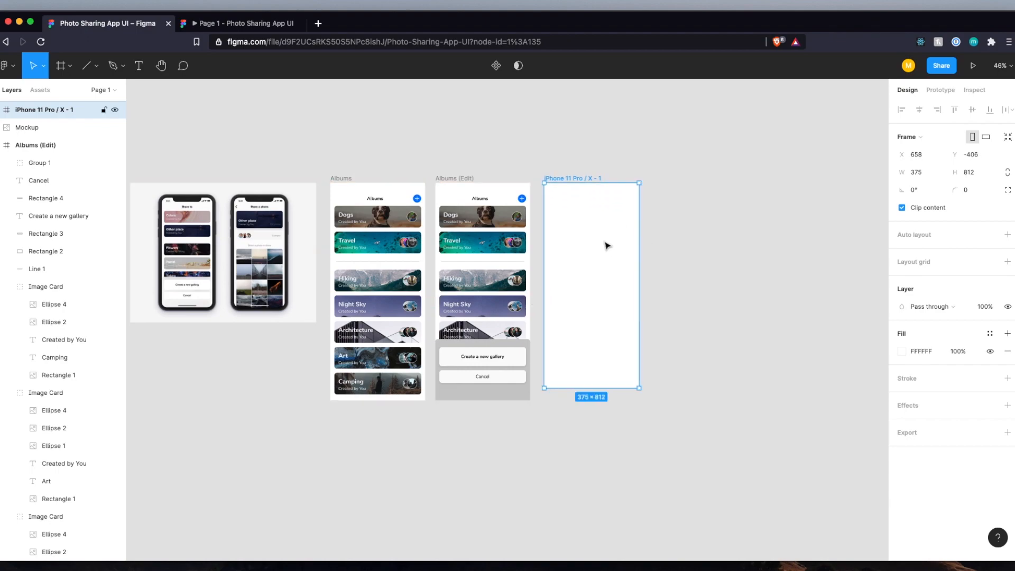
# Copy the Albums title into the new iPhone frame and change its text to "Shared Album".
pyautogui.scroll(5, 593, 212)
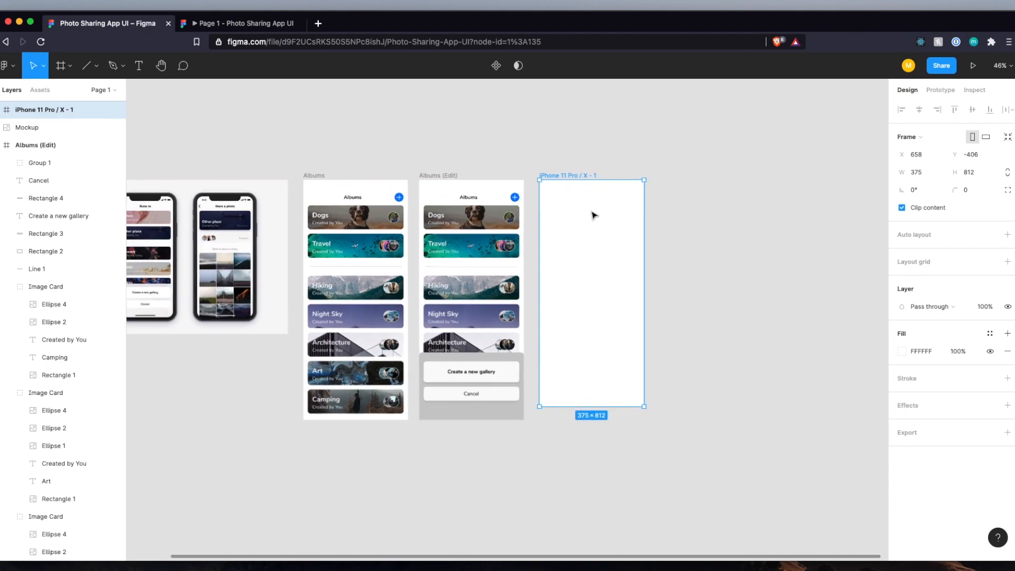
pyautogui.click(317, 200)
pyautogui.press('super+c')
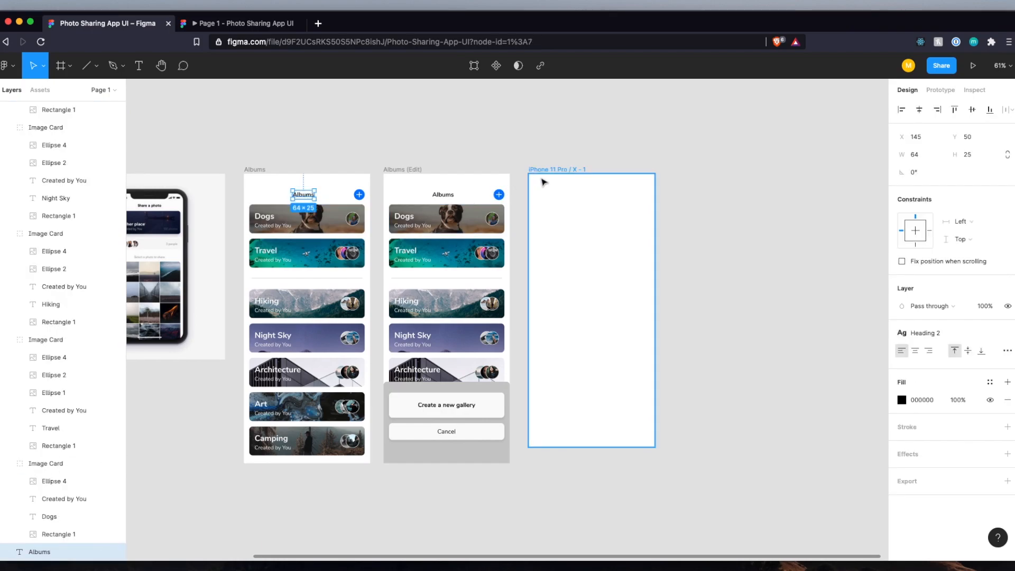
pyautogui.click(550, 171)
pyautogui.press('super+v')
pyautogui.doubleClick(590, 200)
pyautogui.write('Shared')
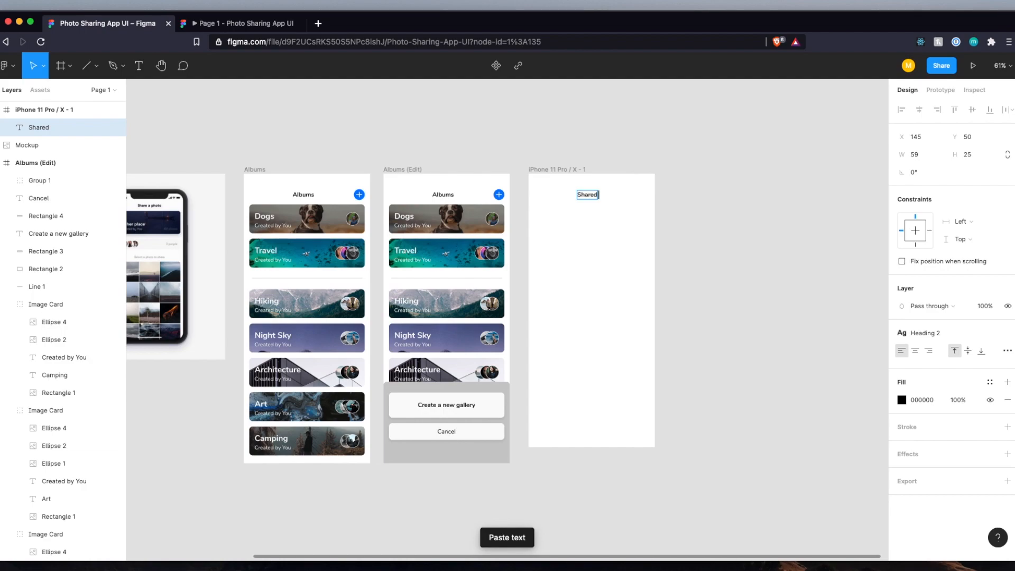
pyautogui.write(' Album')
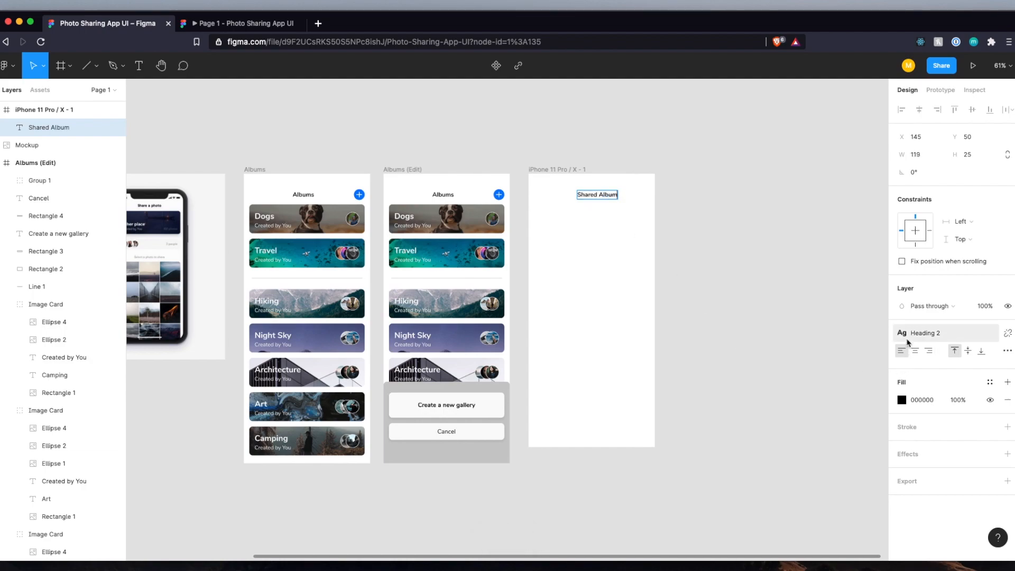
# Centre the Shared Album title horizontally in its frame and create a color style named "Black" from its fill.
pyautogui.press('Escape')
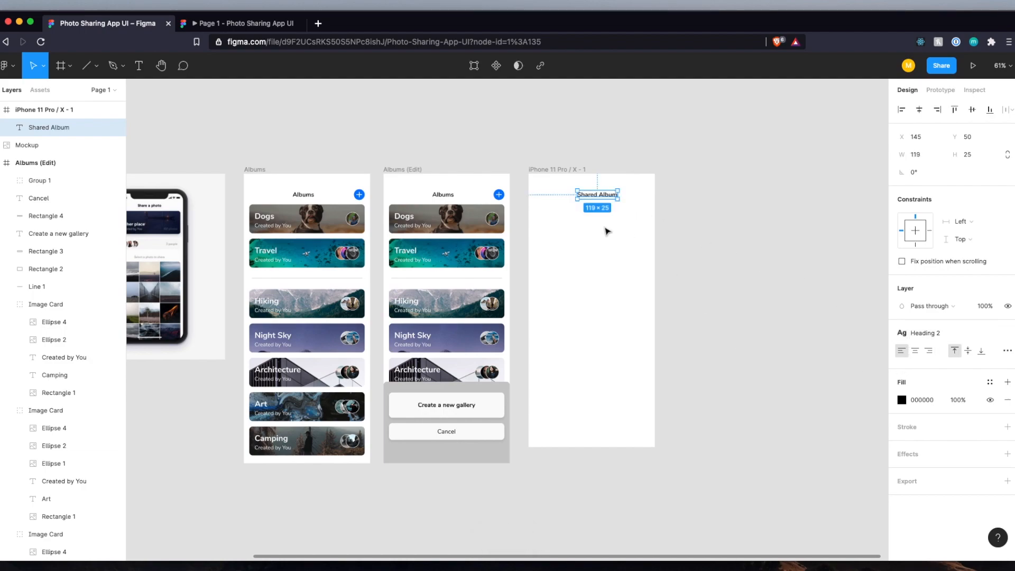
pyautogui.click(919, 109)
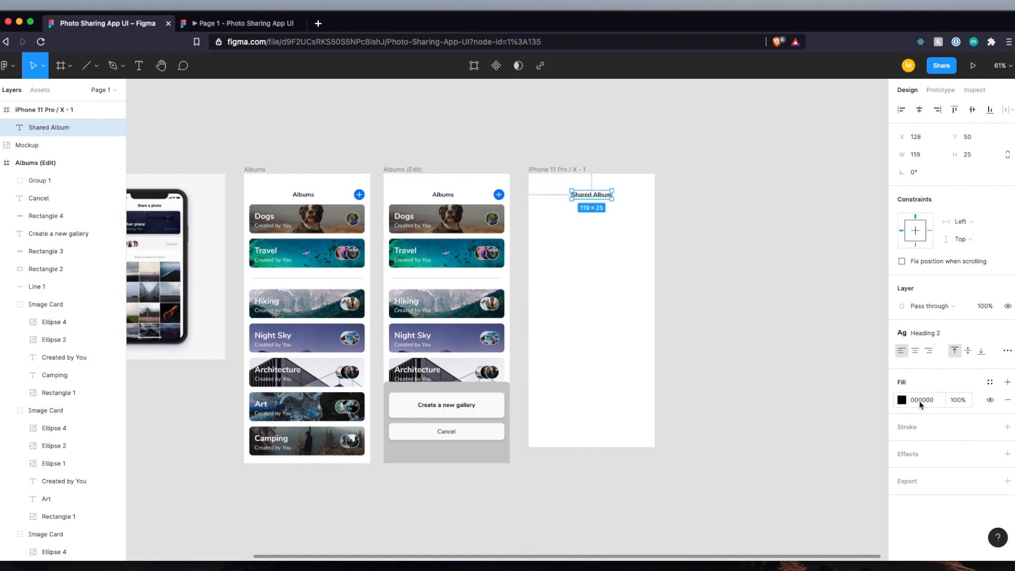
pyautogui.click(990, 386)
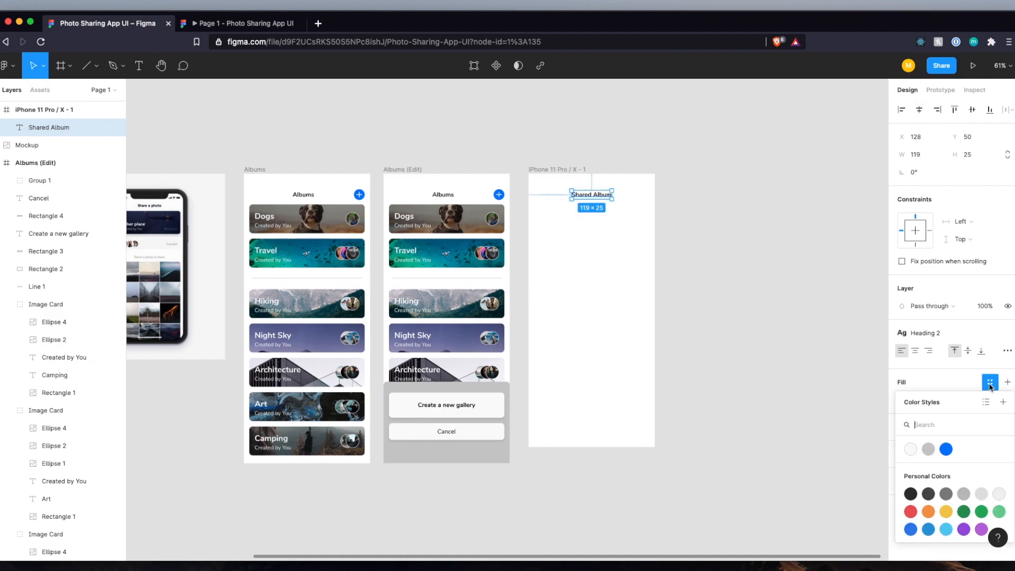
pyautogui.click(1005, 403)
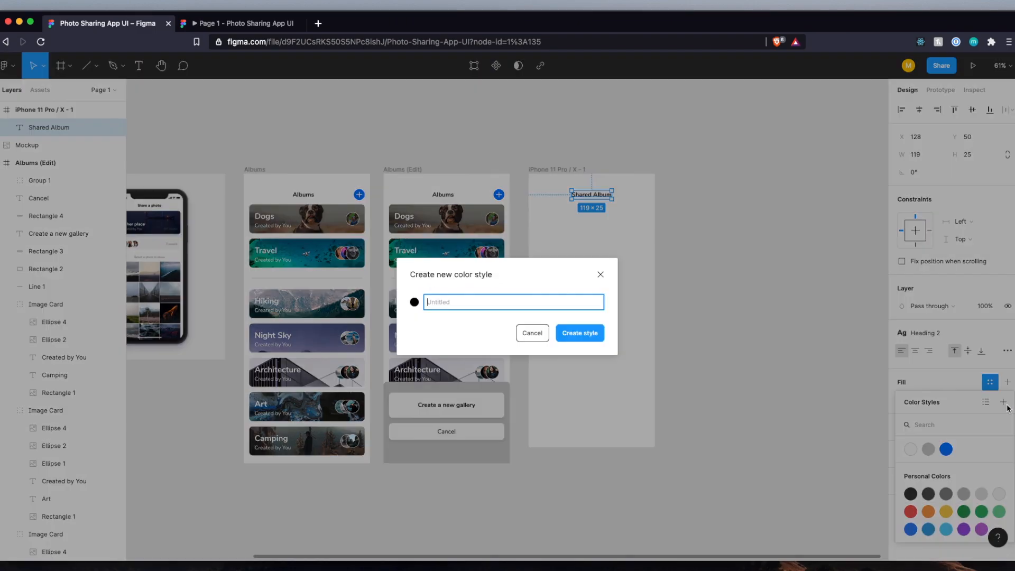
pyautogui.write('Black')
pyautogui.press('Return')
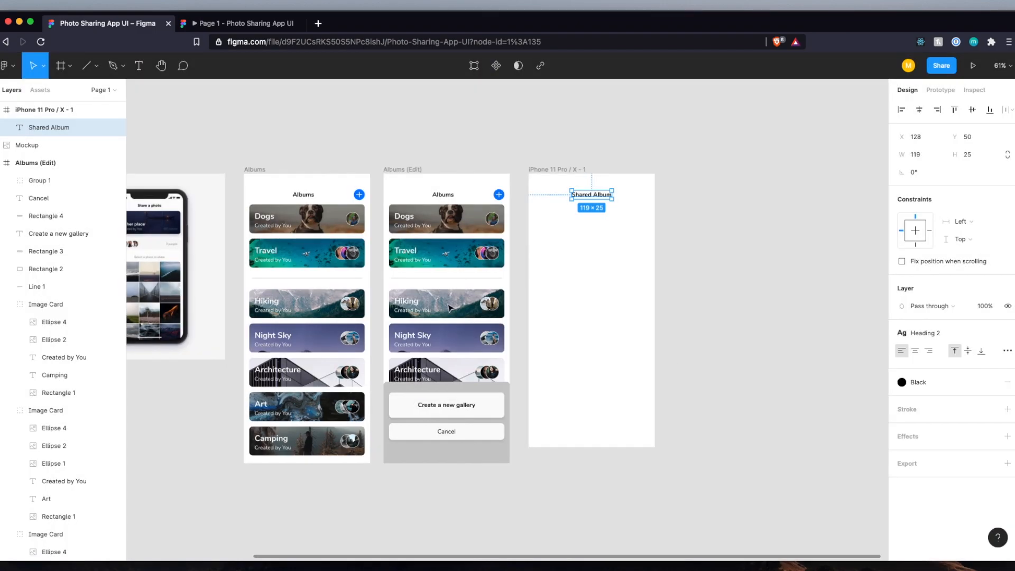
# Replace the fill of the Albums titles in the Albums and Albums (Edit) frames with the Black color style.
pyautogui.click(437, 197)
pyautogui.keyDown('shift'); pyautogui.click(304, 196); pyautogui.keyUp('shift')
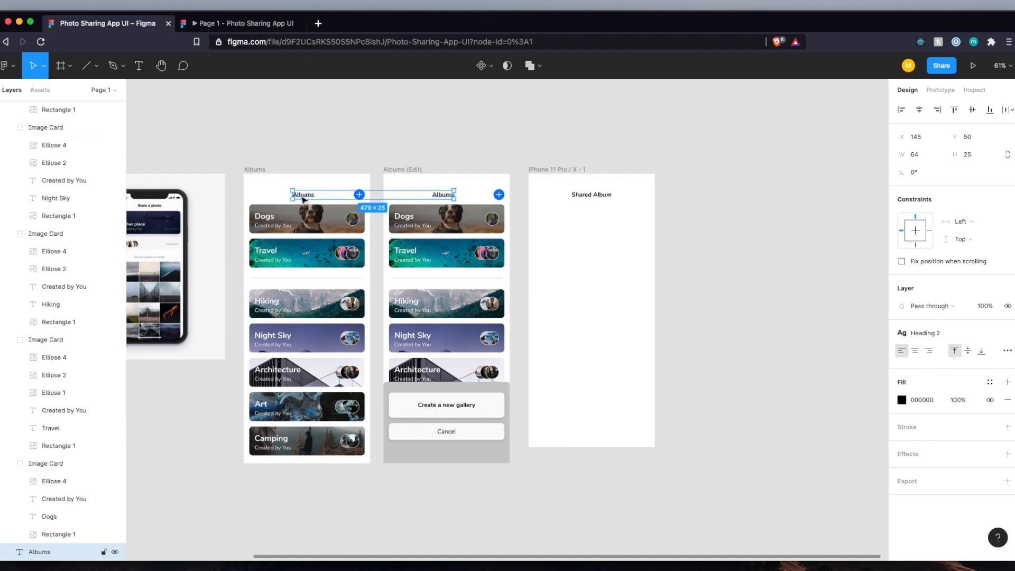
pyautogui.click(1008, 399)
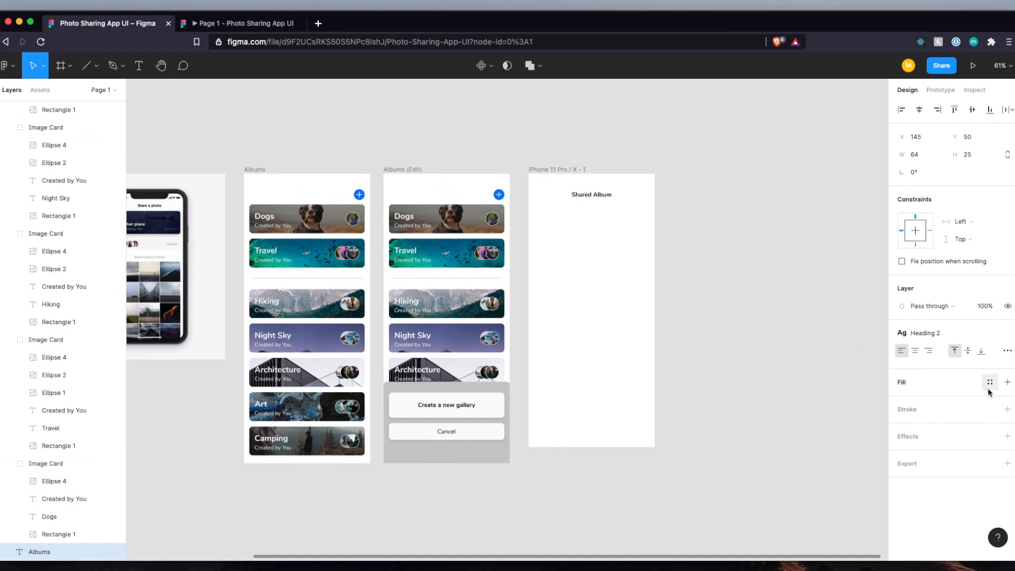
pyautogui.click(990, 383)
pyautogui.click(971, 452)
pyautogui.click(818, 303)
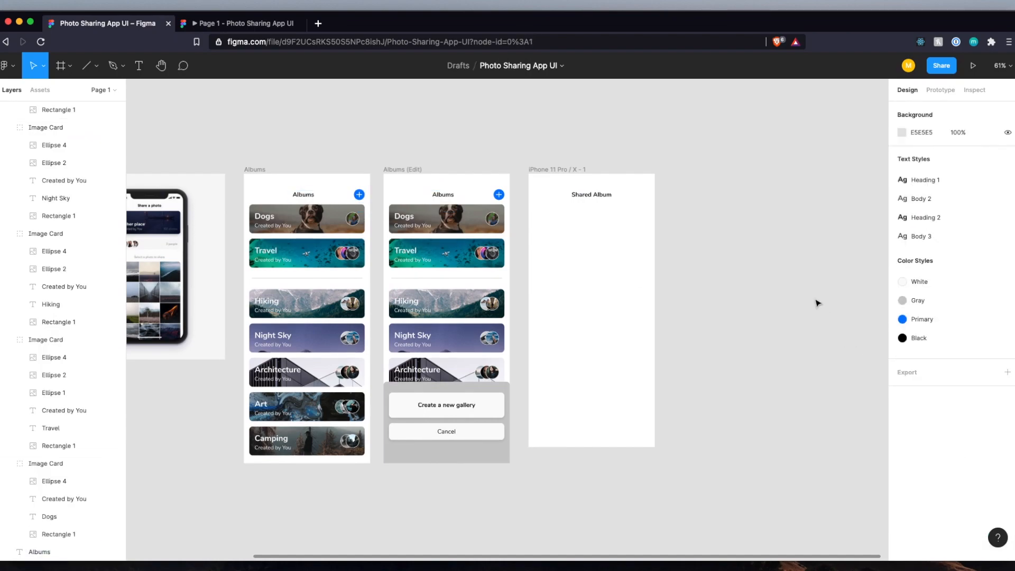
# Check the back arrow in the mockup's Share a photo screen and move the Mockup image beyond the new iPhone frame.
pyautogui.scroll(5, 632, 202)
pyautogui.scroll(-6, 431, 171)
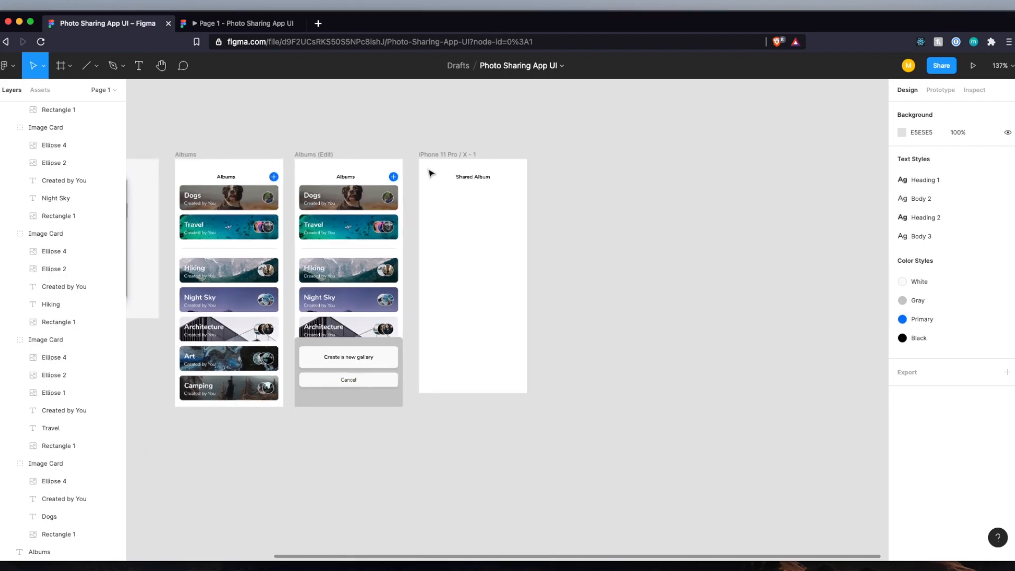
pyautogui.scroll(10, 430, 172)
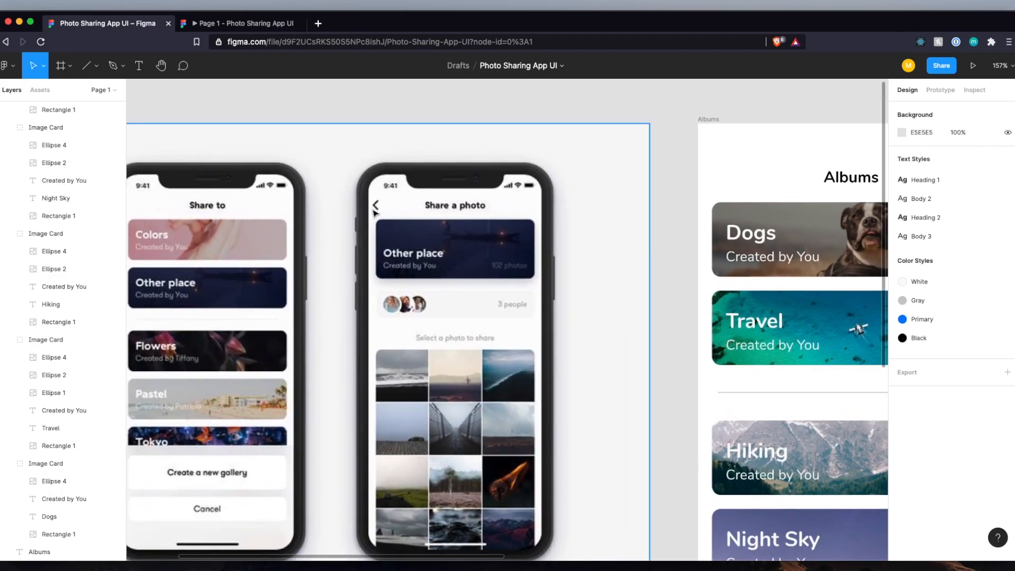
pyautogui.hscroll(2, 384, 212)
pyautogui.hscroll(15, 383, 212)
pyautogui.scroll(-8, 381, 213)
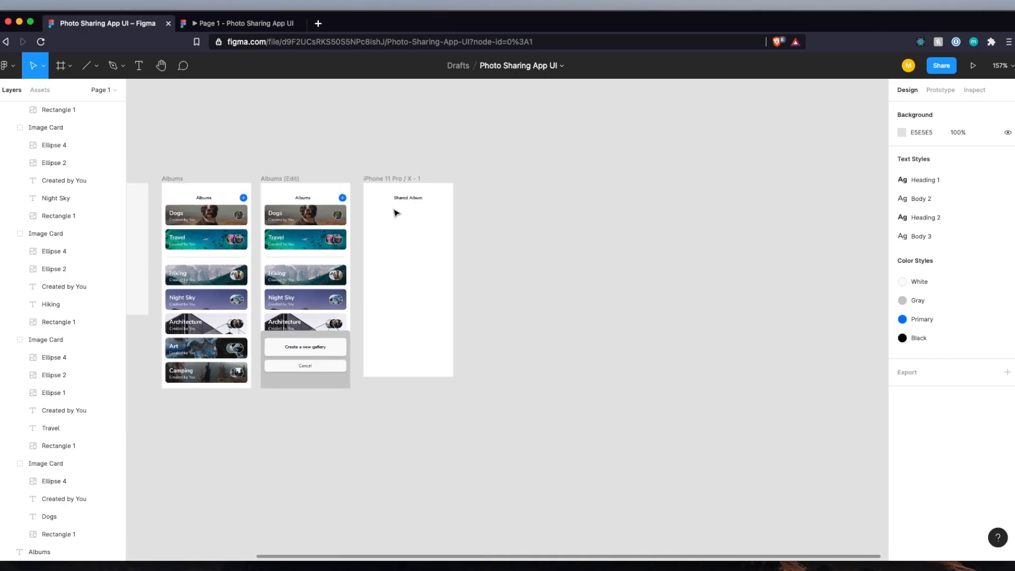
pyautogui.moveTo(221, 234); pyautogui.dragTo(501, 234)
pyautogui.scroll(10, 392, 226)
pyautogui.scroll(2, 392, 226)
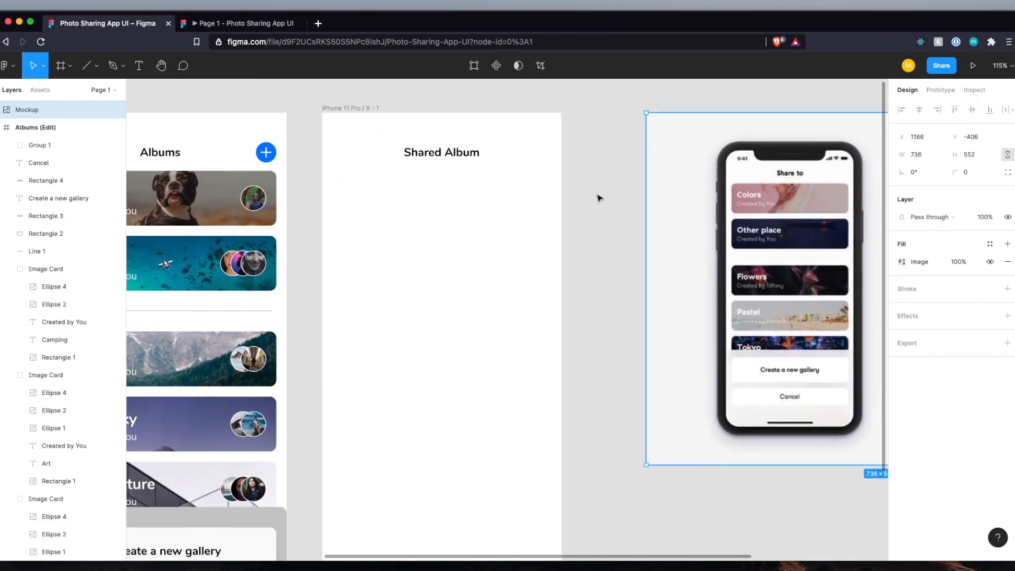
# Search the Iconify plugin for "chevron left", try to place the first akar-icons result on the canvas, and close the plugin.
pyautogui.rightClick(598, 197)
pyautogui.moveTo(635, 228)
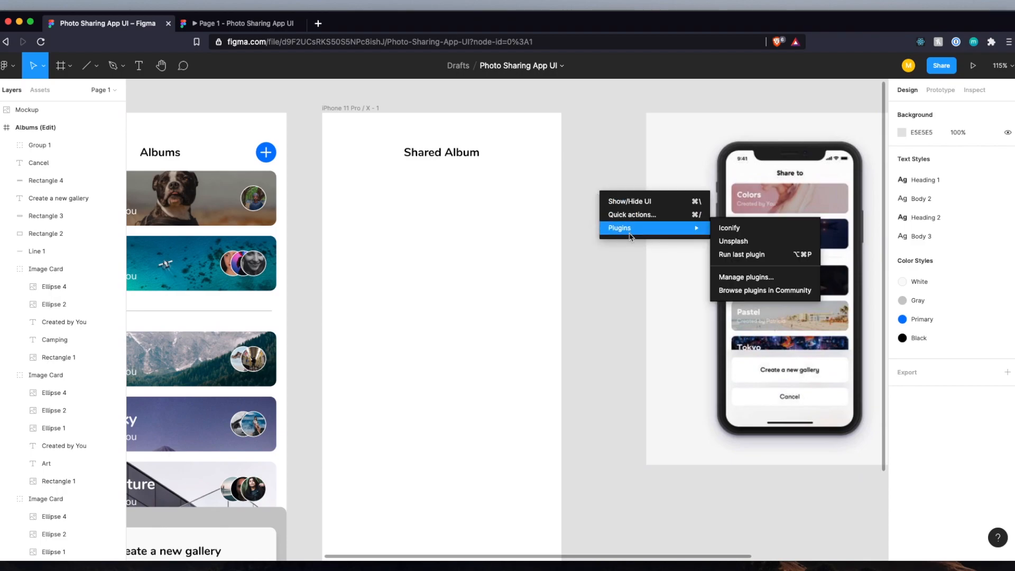
pyautogui.click(729, 231)
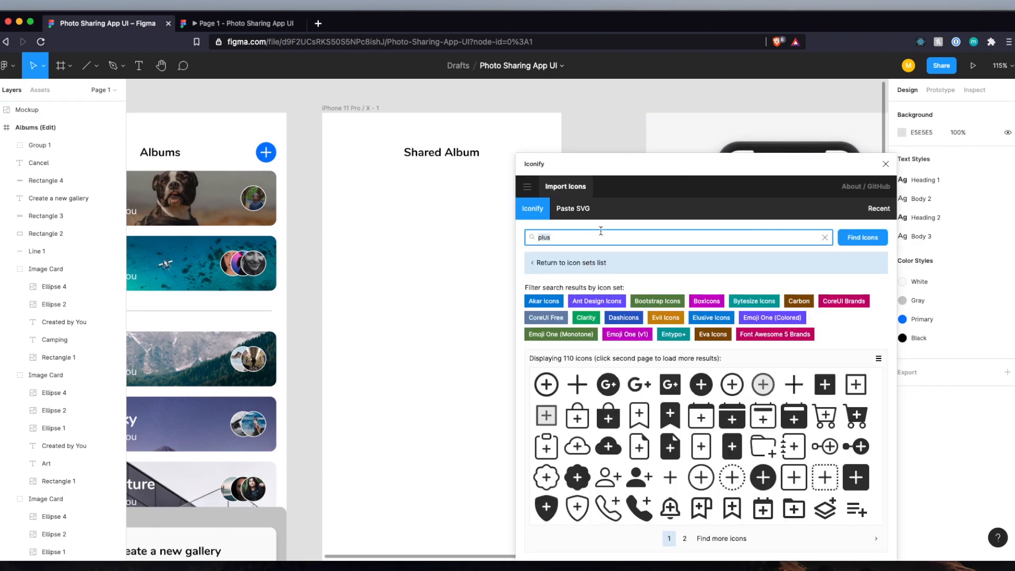
pyautogui.write('chevron left')
pyautogui.press('Return')
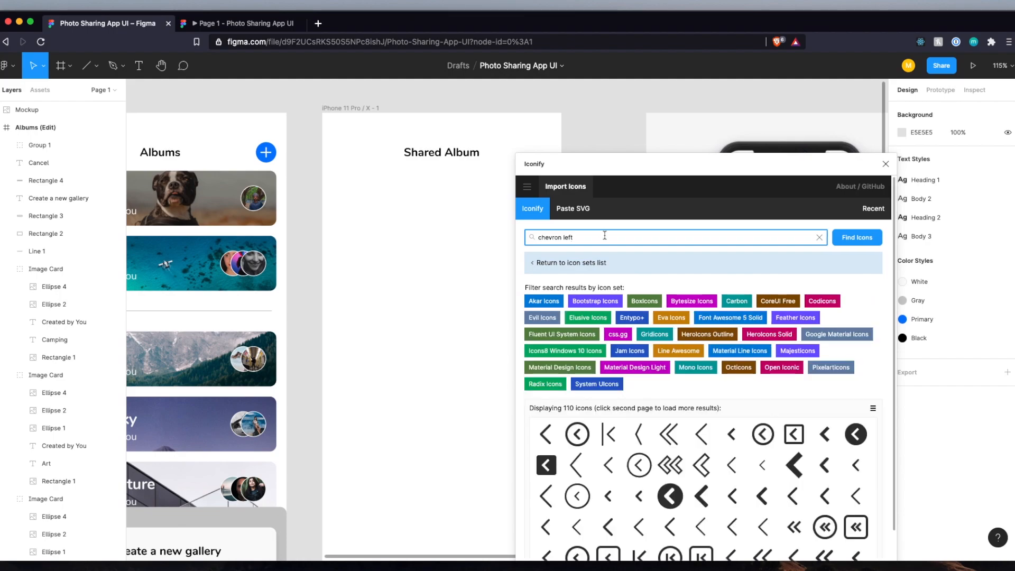
pyautogui.moveTo(546, 434); pyautogui.dragTo(577, 136)
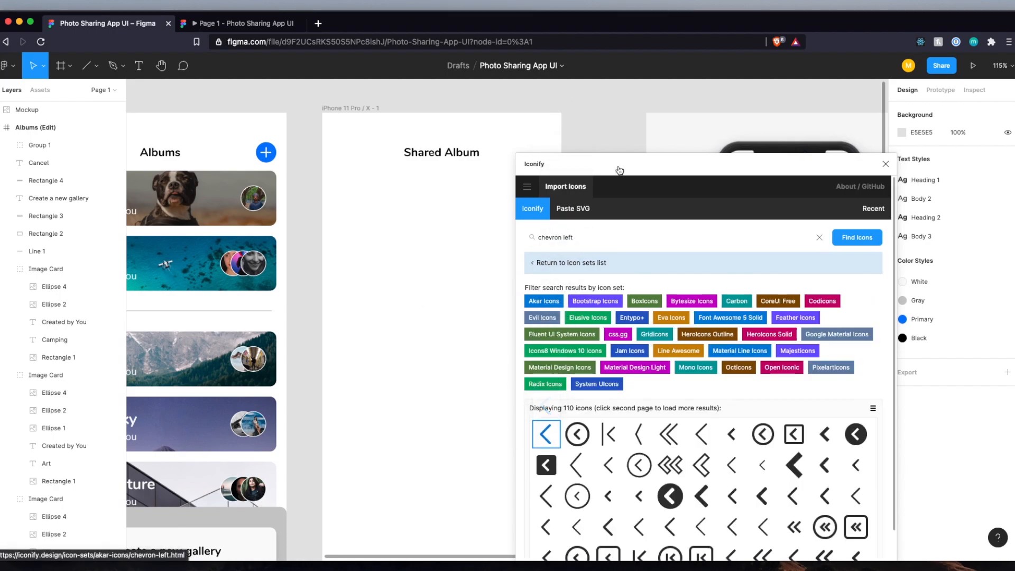
pyautogui.click(886, 165)
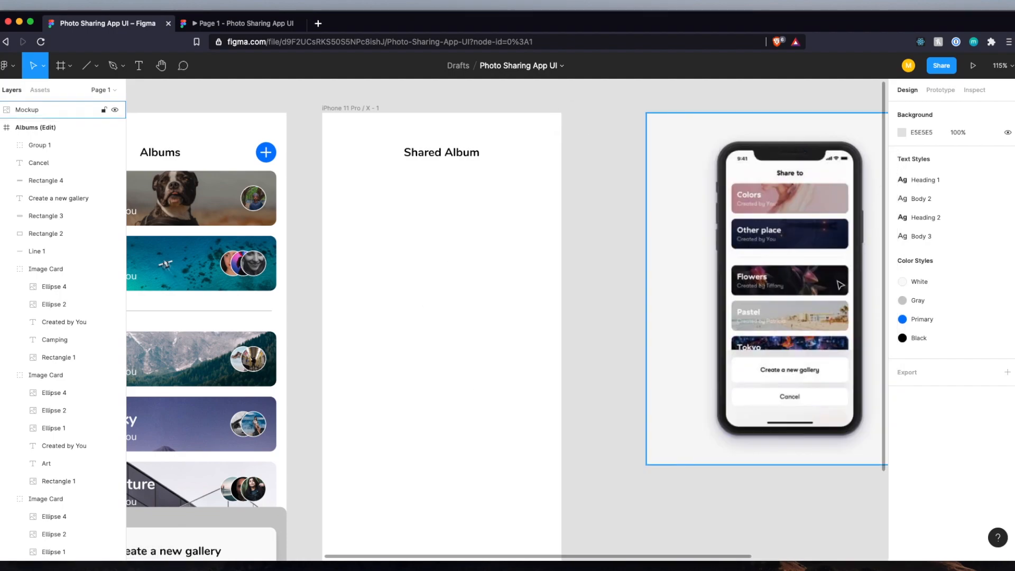
# Reopen the Iconify plugin and import the akar-icons chevron-left icon onto the canvas beside the new iPhone frame.
pyautogui.rightClick(634, 339)
pyautogui.moveTo(641, 371)
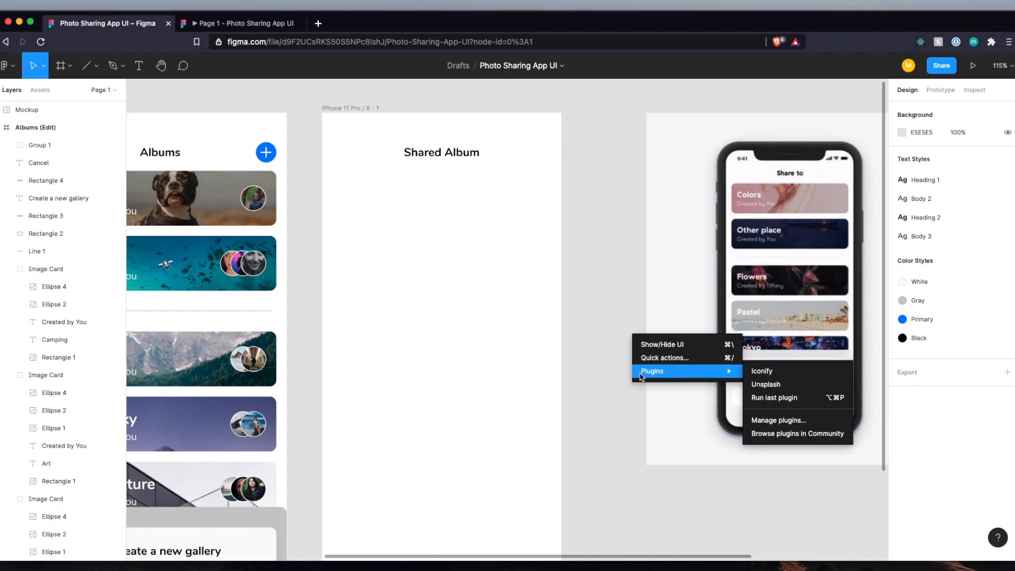
pyautogui.click(773, 373)
pyautogui.moveTo(546, 435); pyautogui.dragTo(583, 125)
pyautogui.moveTo(607, 173); pyautogui.dragTo(764, 225)
pyautogui.moveTo(704, 485); pyautogui.dragTo(581, 236)
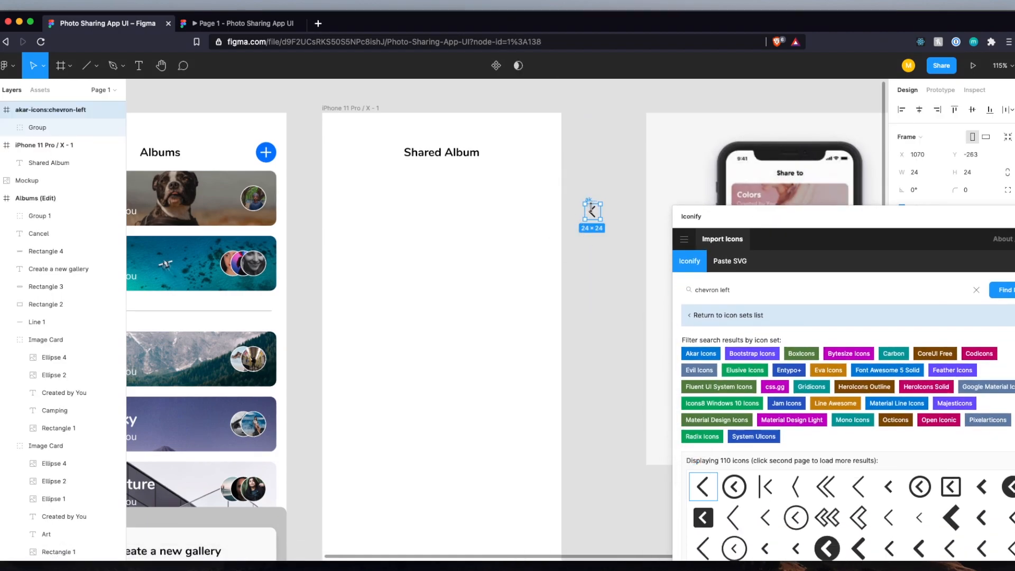
# Move the chevron icon into the new iPhone frame, level with the title at X 16, Y 50, and close Iconify.
pyautogui.moveTo(589, 205); pyautogui.dragTo(336, 140)
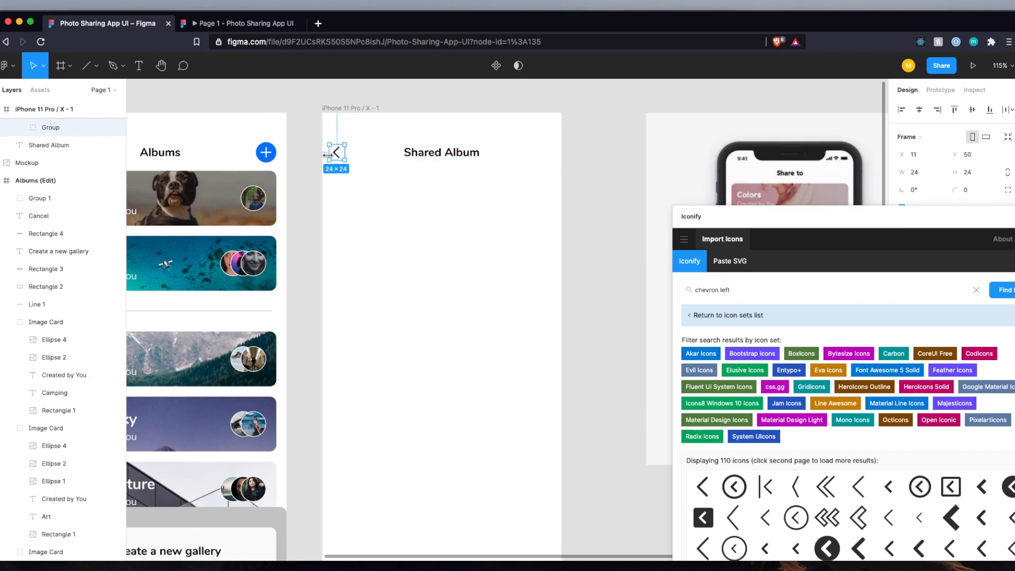
pyautogui.hotkey('alt', 'Right')
pyautogui.hotkey('alt', 'Right')
pyautogui.hotkey('alt', 'Right')
pyautogui.hotkey('alt', 'Right')
pyautogui.press('Right')
pyautogui.hotkey('shift', '1')
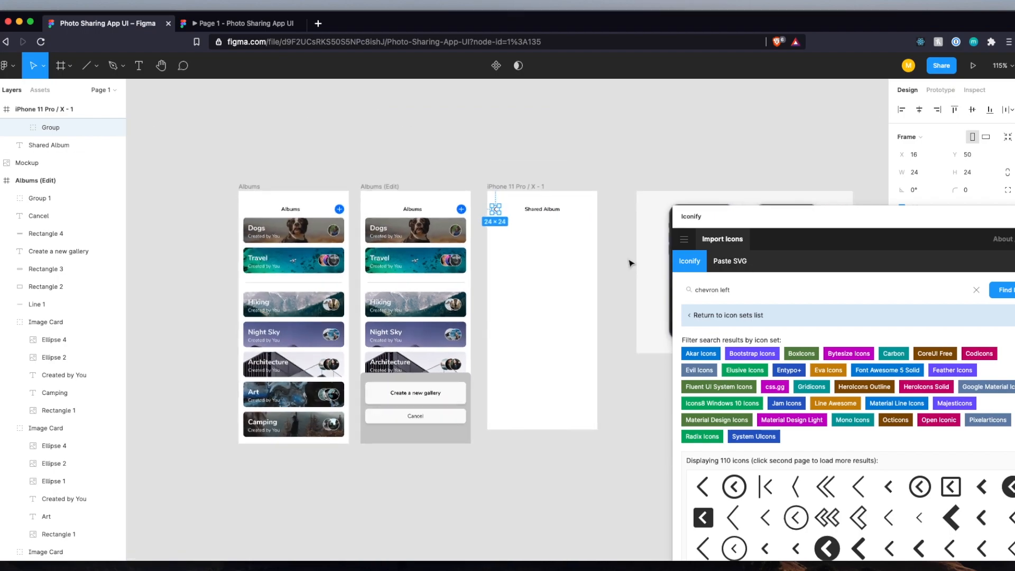
pyautogui.moveTo(976, 222); pyautogui.dragTo(885, 219)
pyautogui.click(950, 213)
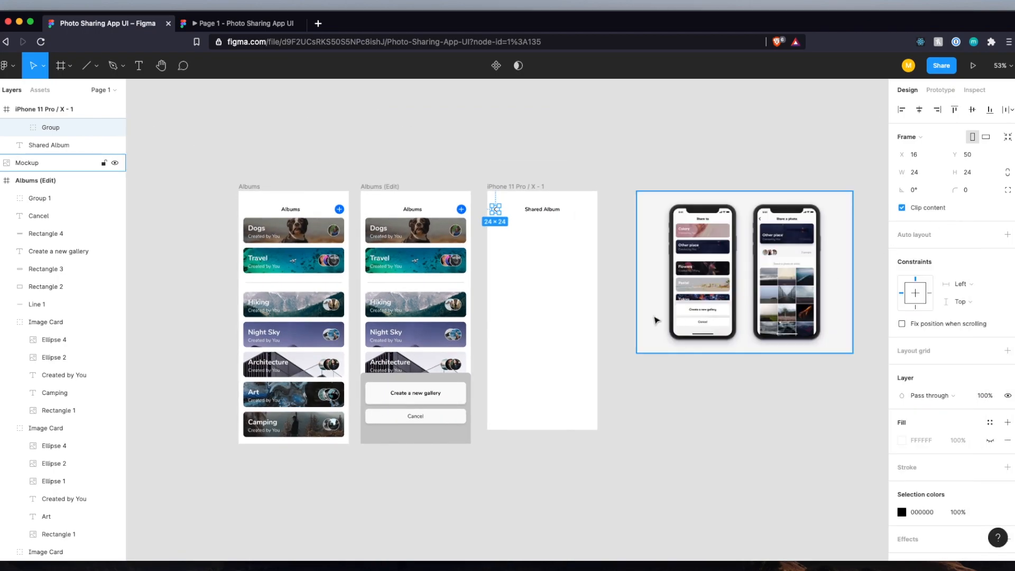
# Apply the Gray color style to the chevron icon in the new iPhone frame.
pyautogui.click(614, 302)
pyautogui.scroll(1, 614, 301)
pyautogui.scroll(3, 562, 239)
pyautogui.scroll(3, 562, 239)
pyautogui.click(432, 213)
pyautogui.scroll(-2, 966, 402)
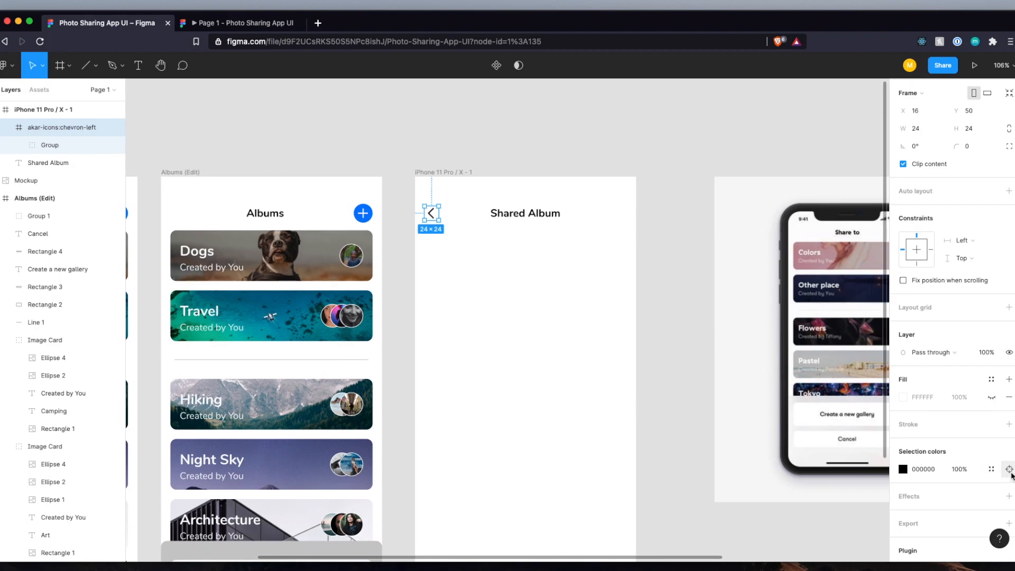
pyautogui.click(992, 470)
pyautogui.click(809, 463)
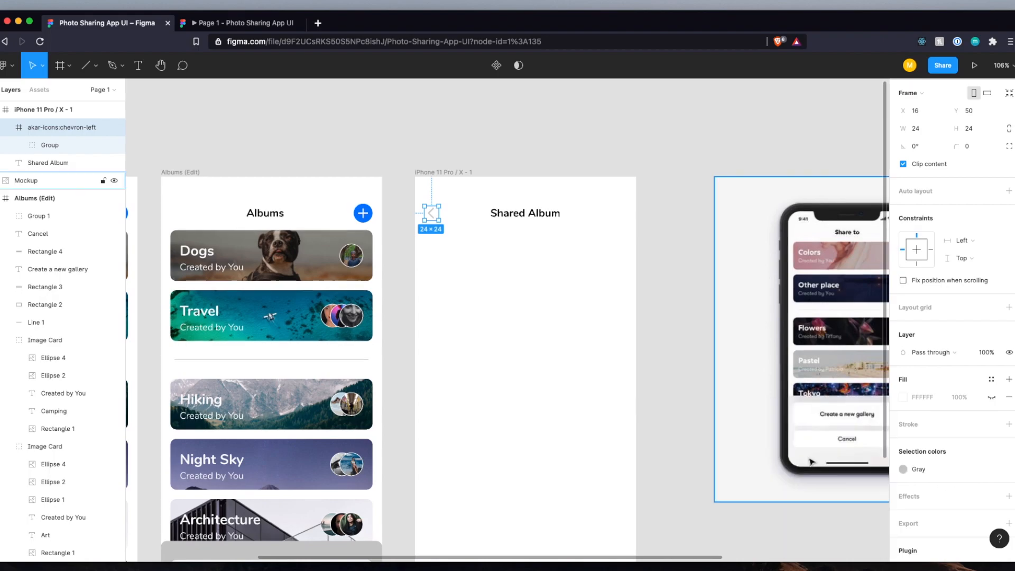
pyautogui.click(694, 290)
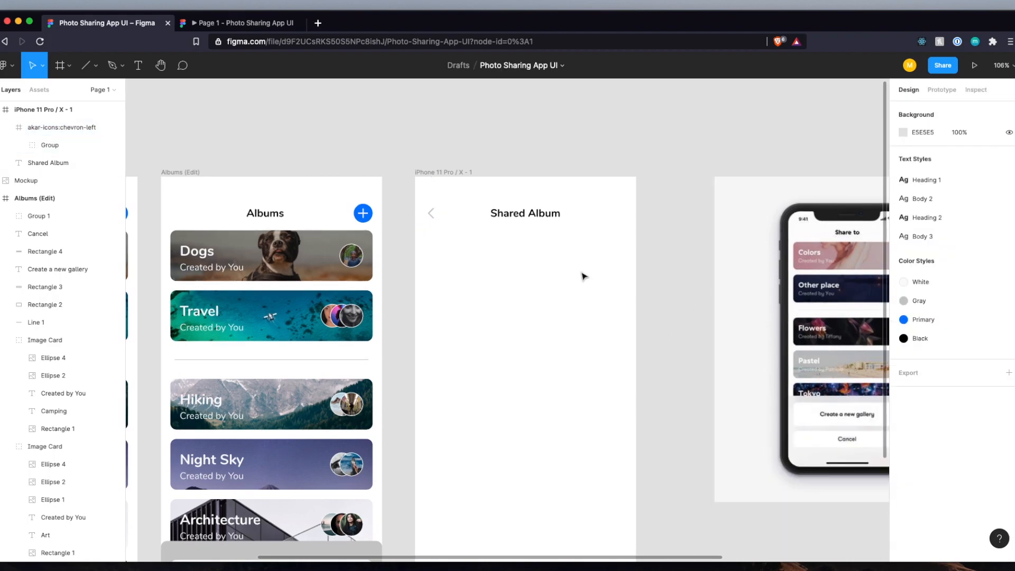
# Add a layout grid to the new iPhone frame, set to 5 stretched columns with a margin of 16.
pyautogui.scroll(-5, 584, 276)
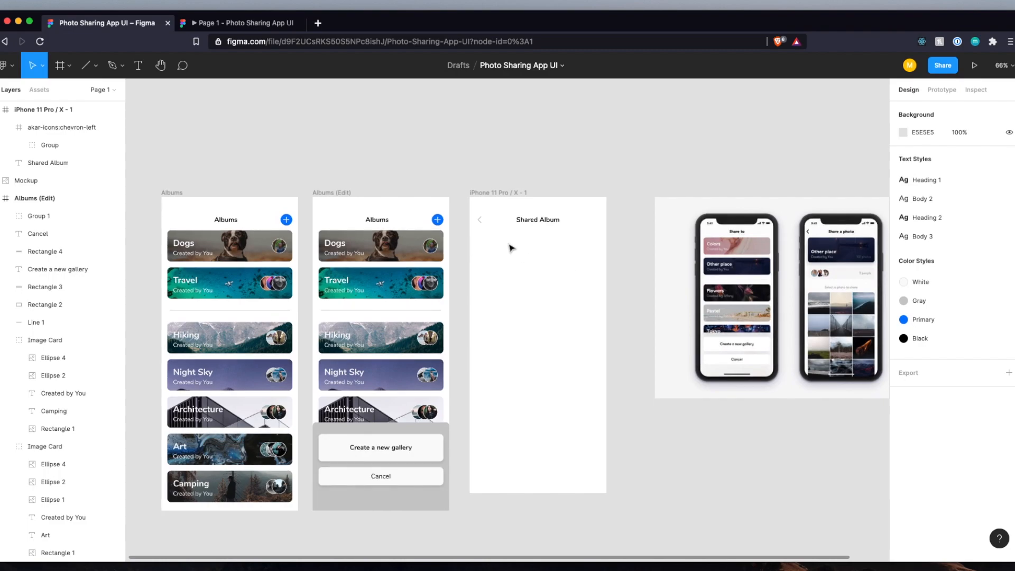
pyautogui.press('r')
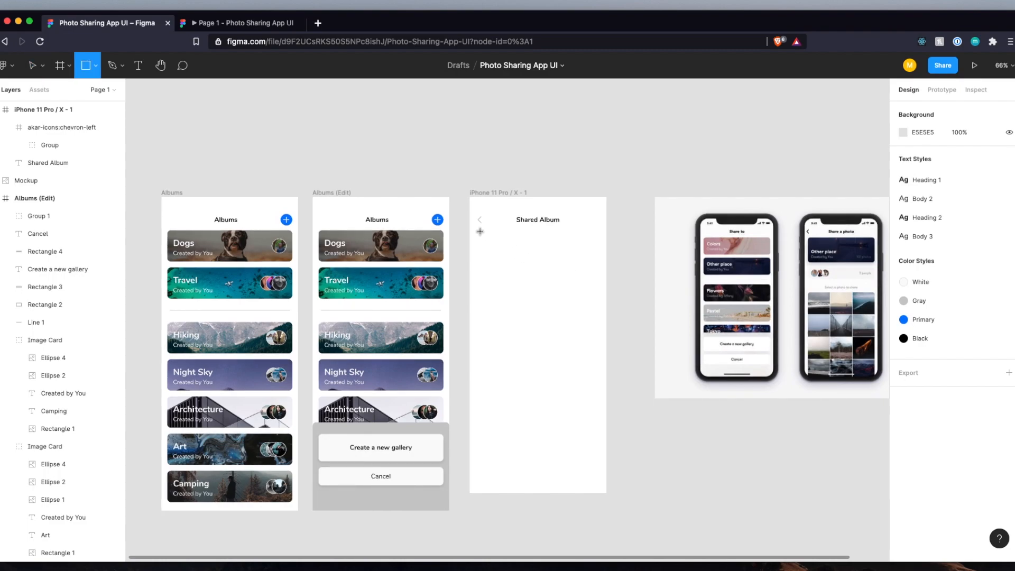
pyautogui.press('v')
pyautogui.click(487, 195)
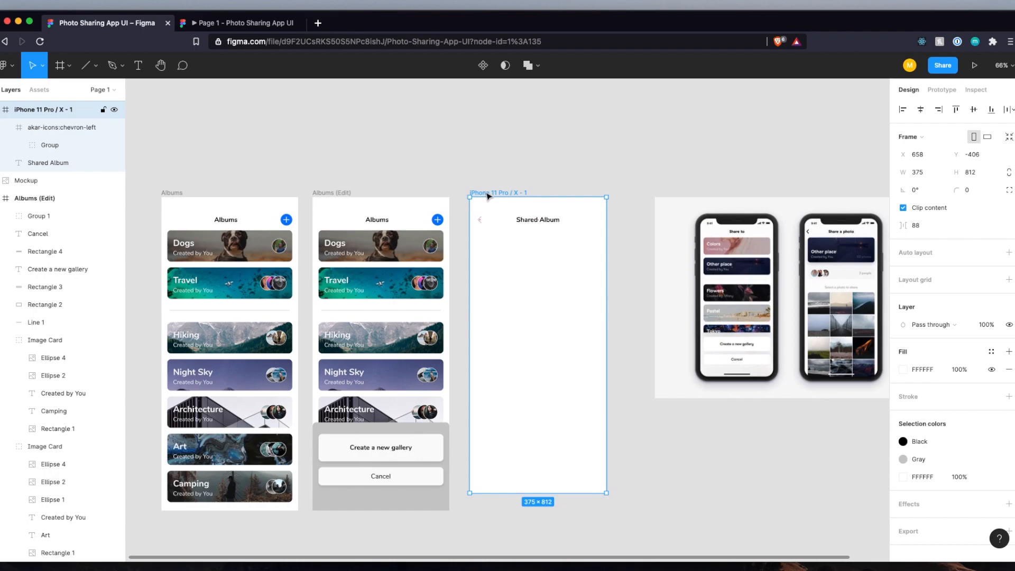
pyautogui.click(1009, 280)
pyautogui.click(902, 299)
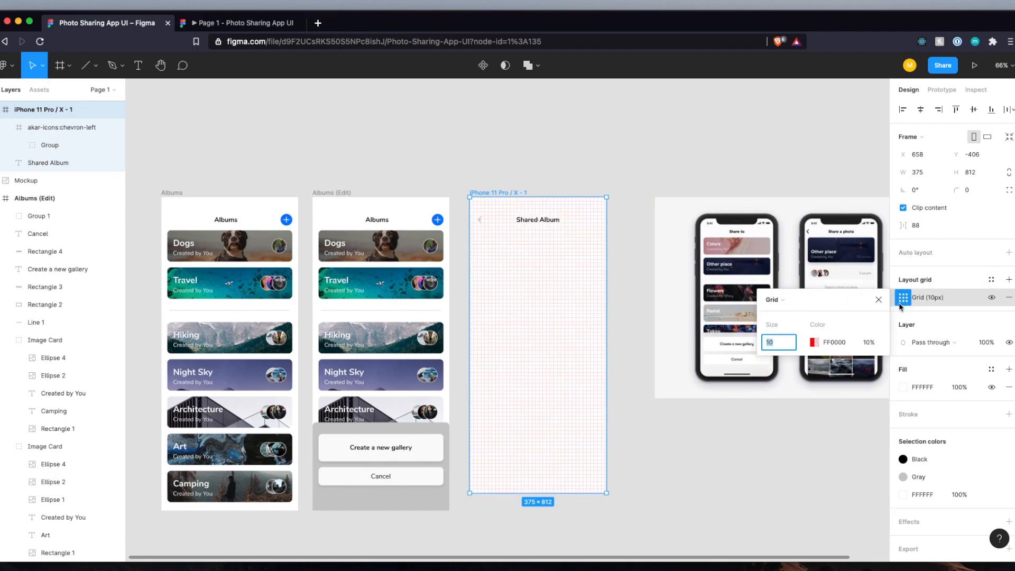
pyautogui.click(776, 300)
pyautogui.click(788, 314)
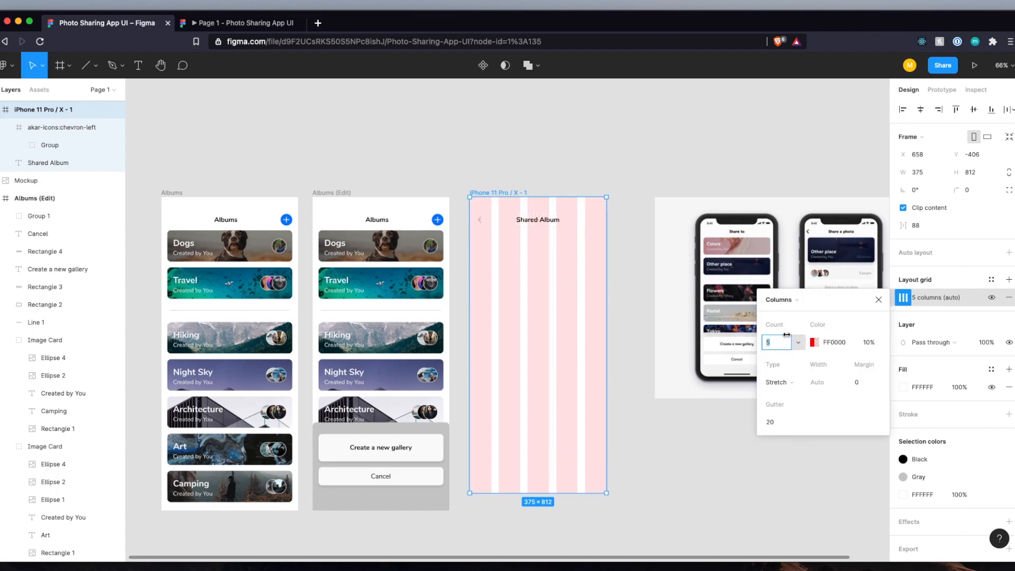
pyautogui.click(858, 383)
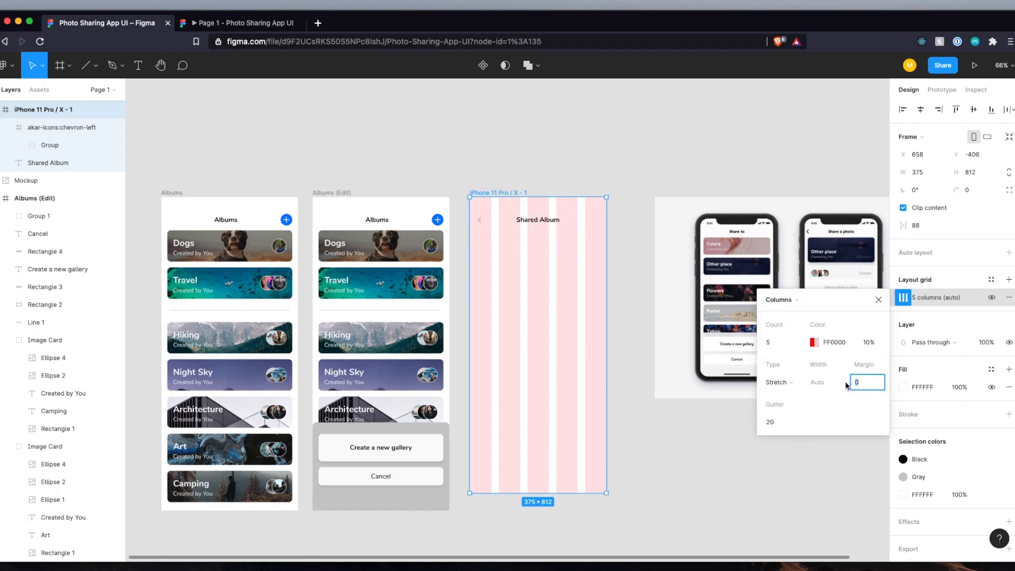
pyautogui.press('Return')
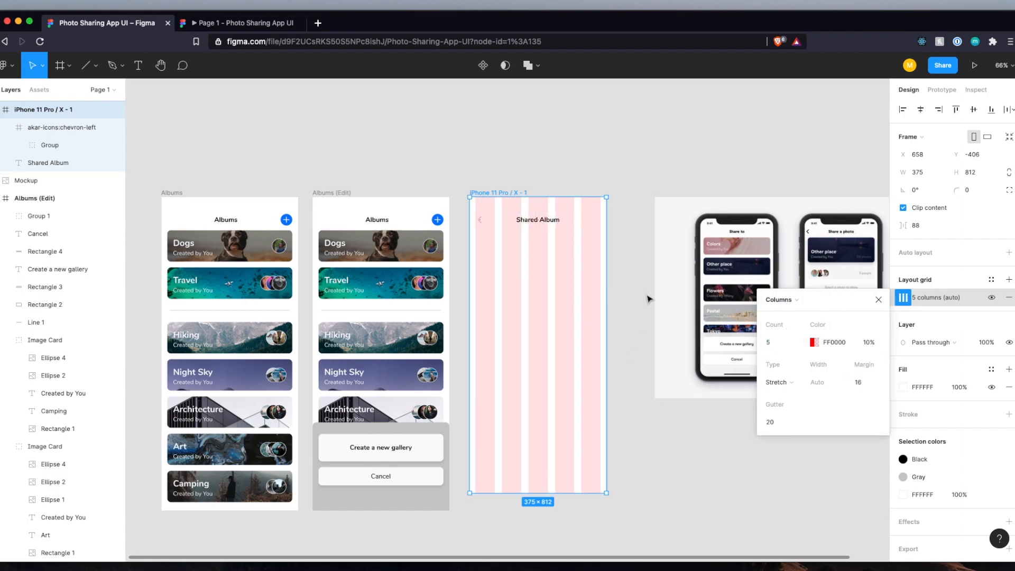
pyautogui.click(631, 359)
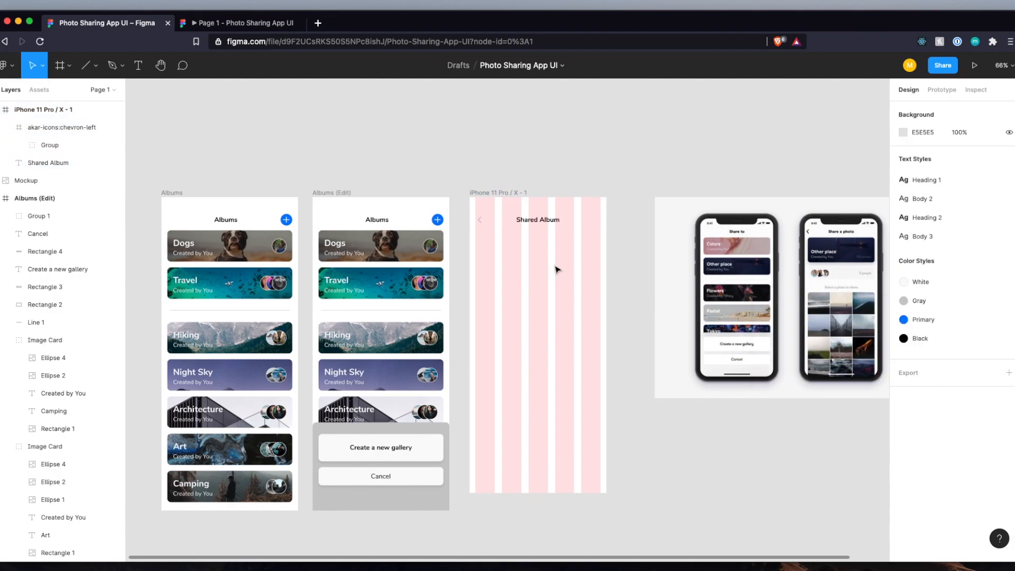
# Draw a rectangle about 343 × 120 below the Shared Album title, spanning the grid columns from margin to margin.
pyautogui.scroll(3, 540, 249)
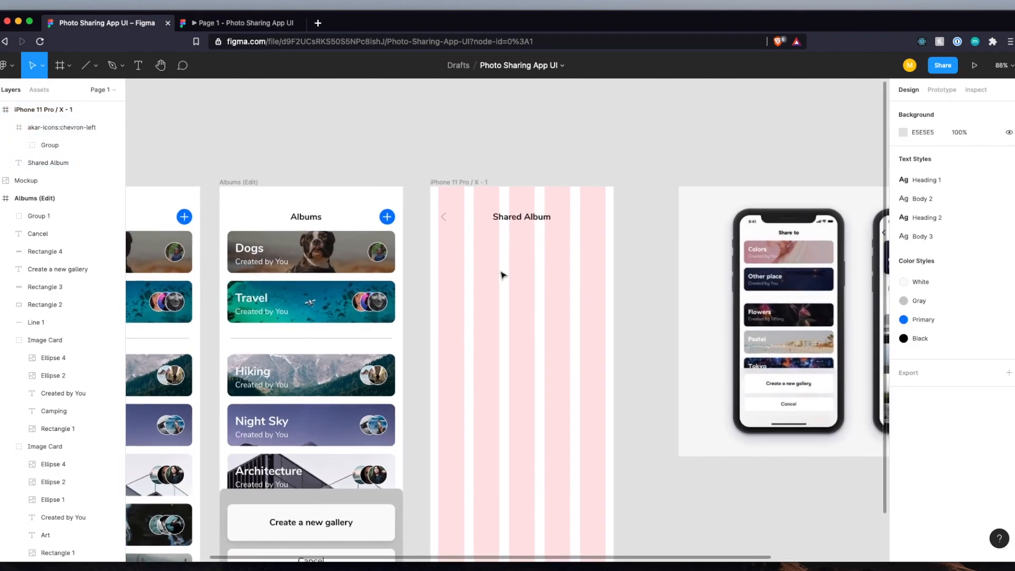
pyautogui.press('r')
pyautogui.moveTo(440, 236); pyautogui.dragTo(607, 295)
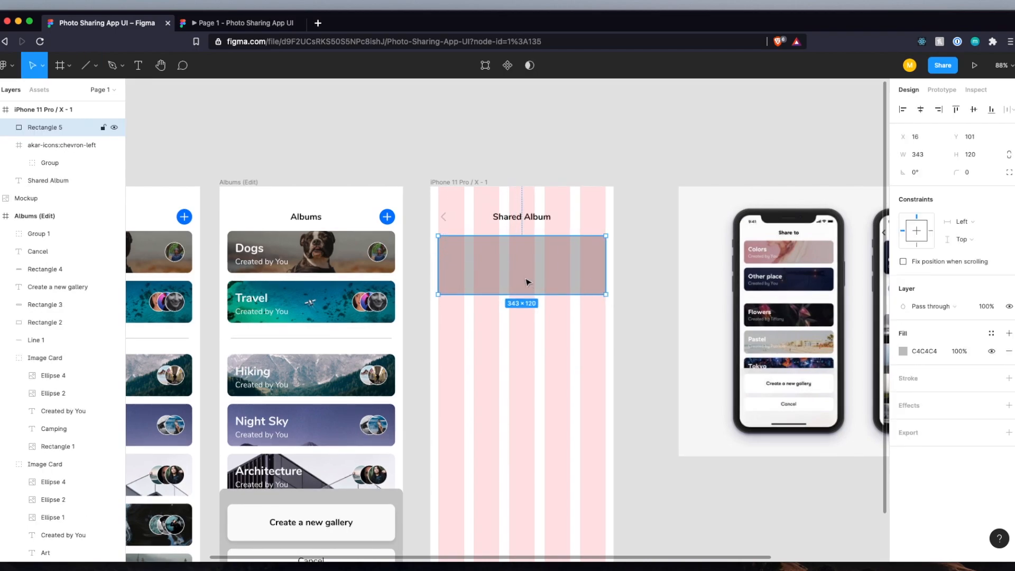
# Set the rectangle's corner radius to 10 and hide the layout grid of the Shared Album frame.
pyautogui.click(973, 172)
pyautogui.write('10')
pyautogui.press('Return')
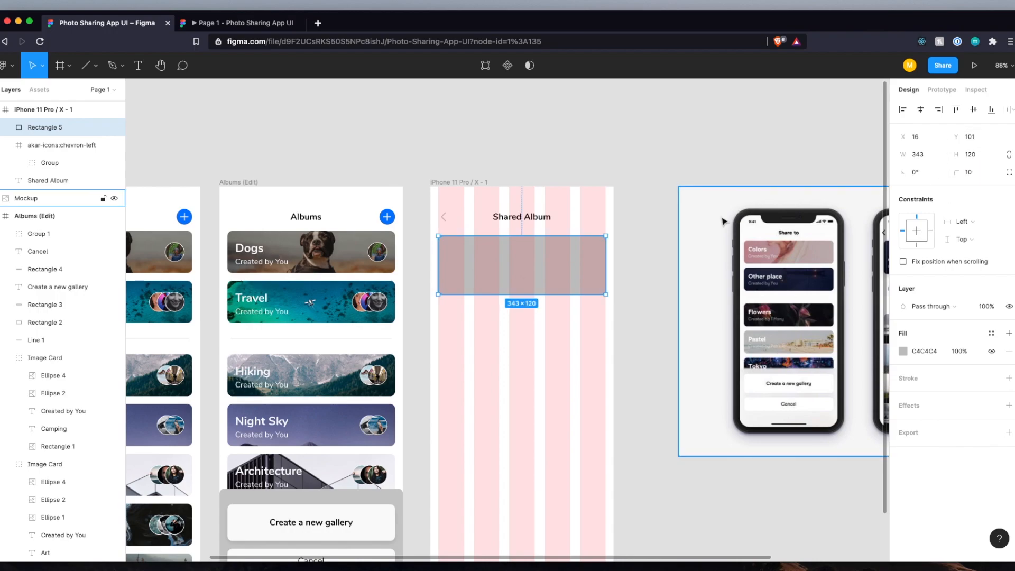
pyautogui.click(633, 297)
pyautogui.click(461, 182)
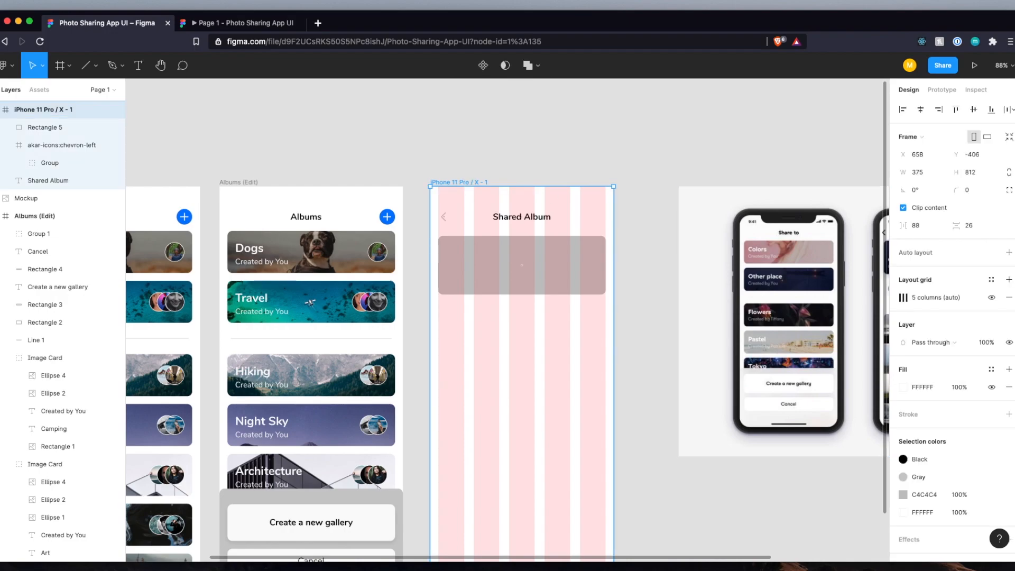
pyautogui.click(992, 297)
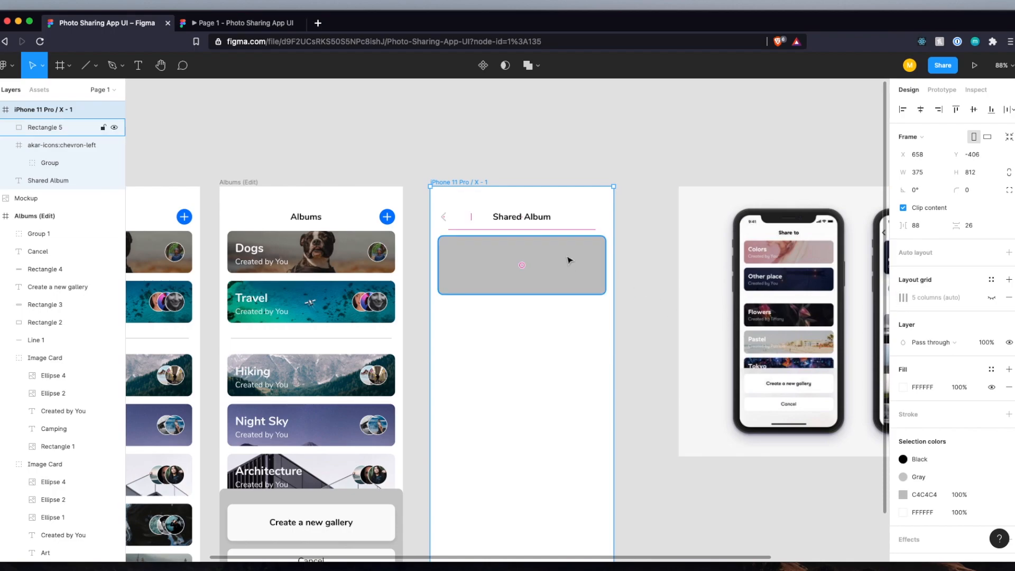
# Copy the "Dogs" and "Created by You" texts from the Albums (Edit) screen onto the gray rectangle in the Shared Album frame.
pyautogui.scroll(5, 543, 230)
pyautogui.hscroll(5, 493, 275)
pyautogui.scroll(-5, 493, 276)
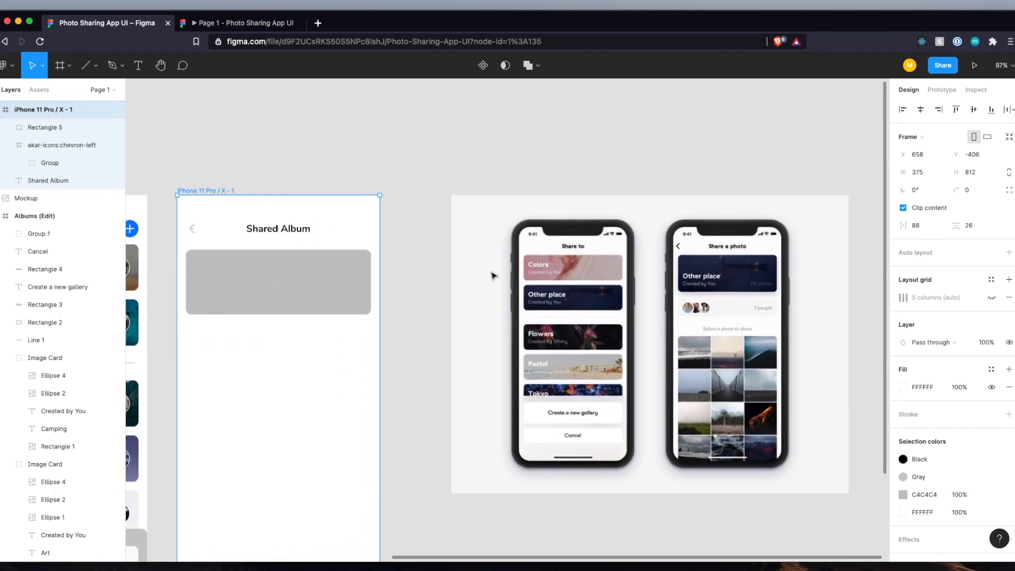
pyautogui.hscroll(-5, 508, 294)
pyautogui.scroll(-4, 505, 292)
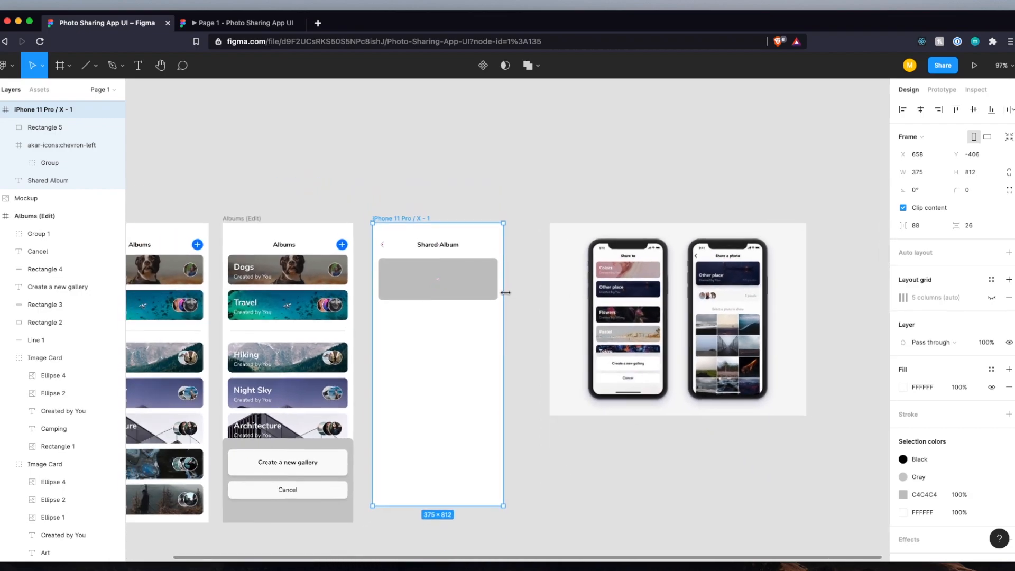
pyautogui.doubleClick(246, 269)
pyautogui.keyDown('shift'); pyautogui.click(262, 278); pyautogui.keyUp('shift')
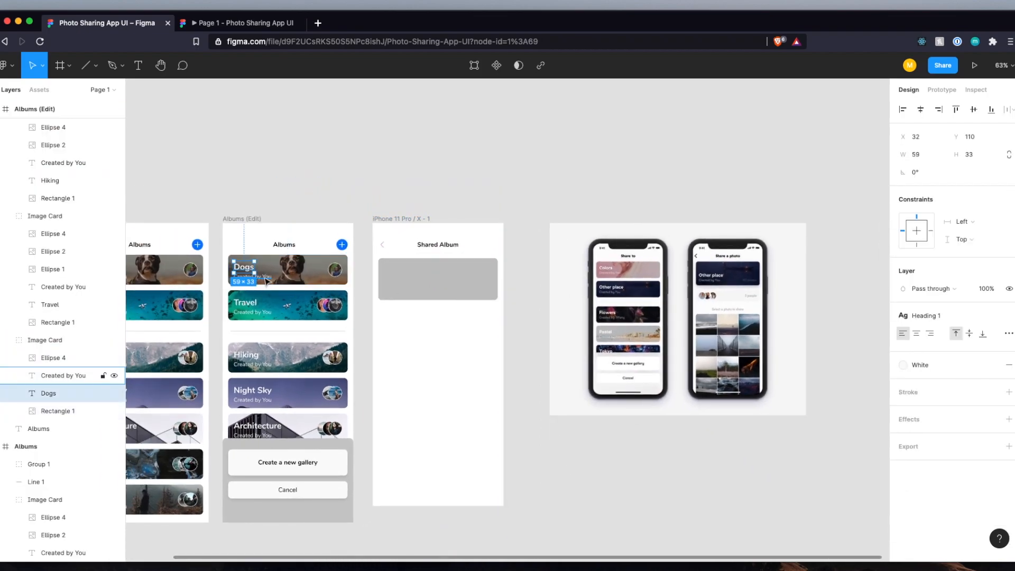
pyautogui.hotkey('ctrl', 'c')
pyautogui.click(448, 267)
pyautogui.hotkey('ctrl', 'v')
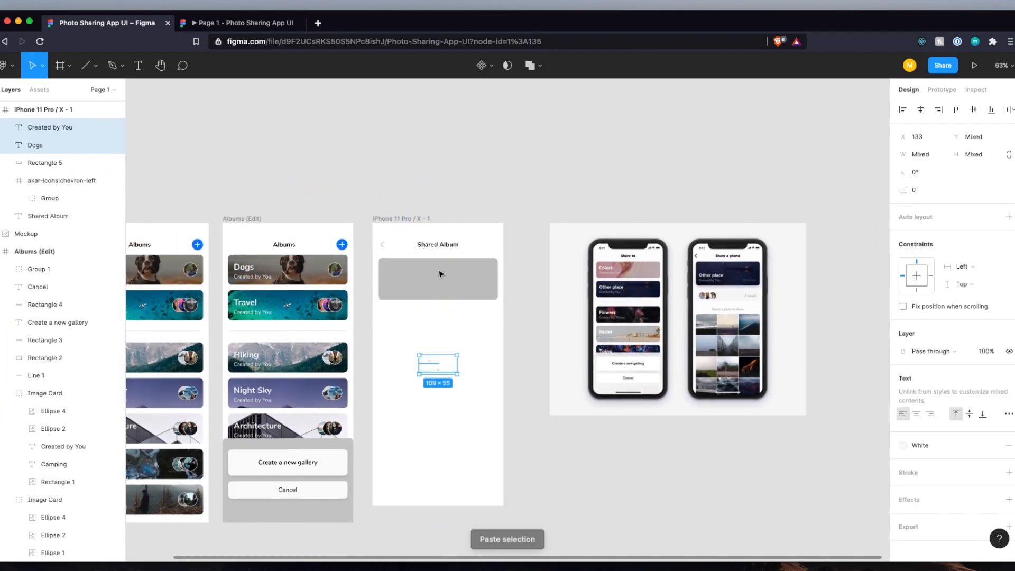
pyautogui.moveTo(447, 367); pyautogui.dragTo(413, 286)
# Align the pasted "Dogs" and "Created by You" texts 16 from the rectangle's left and bottom edges.
pyautogui.scroll(10, 402, 288)
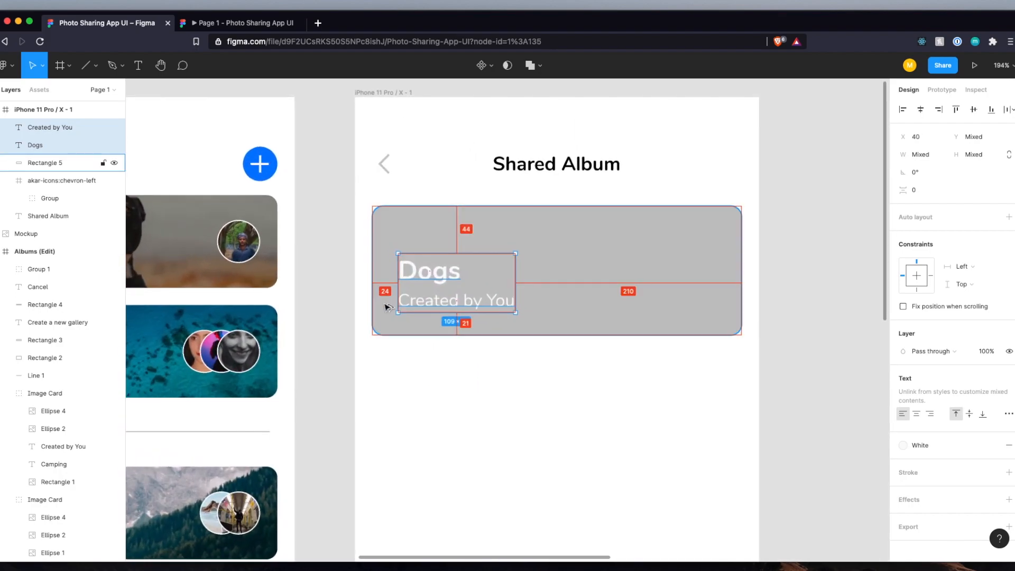
pyautogui.press('Left')
pyautogui.press('Left')
pyautogui.press('Left')
pyautogui.press('Left')
pyautogui.press('Left')
pyautogui.press('Left')
pyautogui.press('Left')
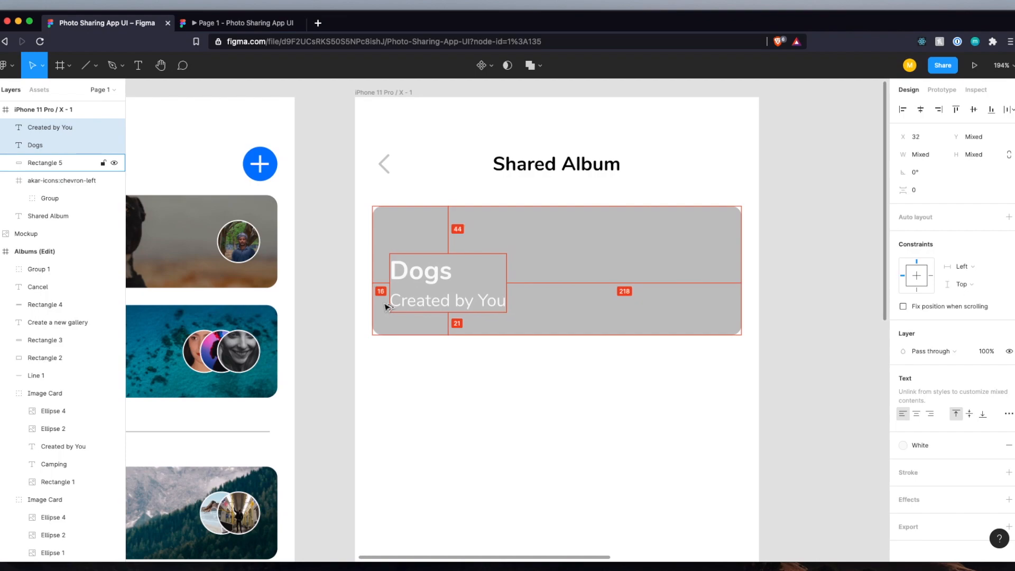
pyautogui.press('Down')
pyautogui.press('Down')
pyautogui.press('Down')
pyautogui.press('Down')
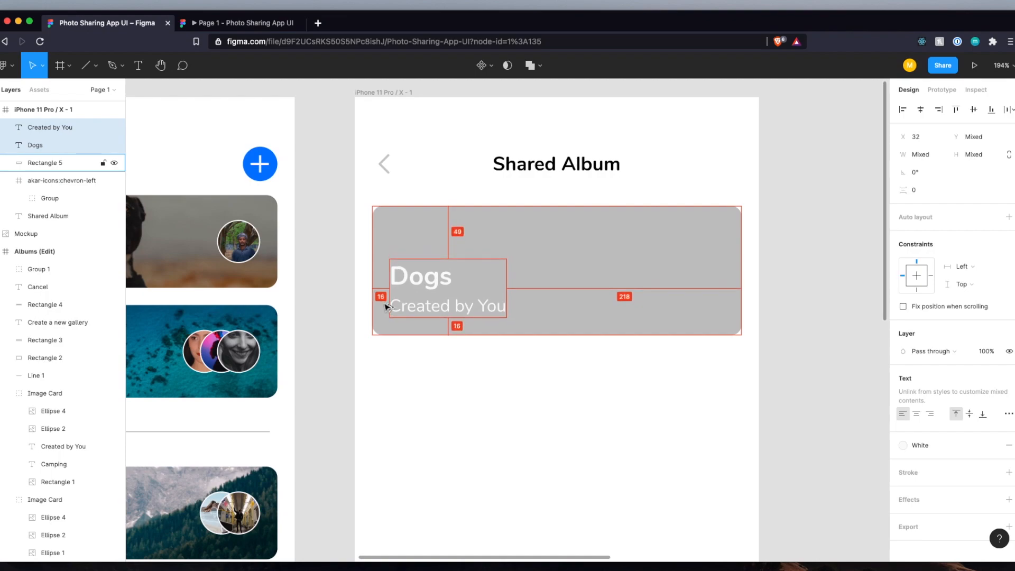
pyautogui.press('alt')
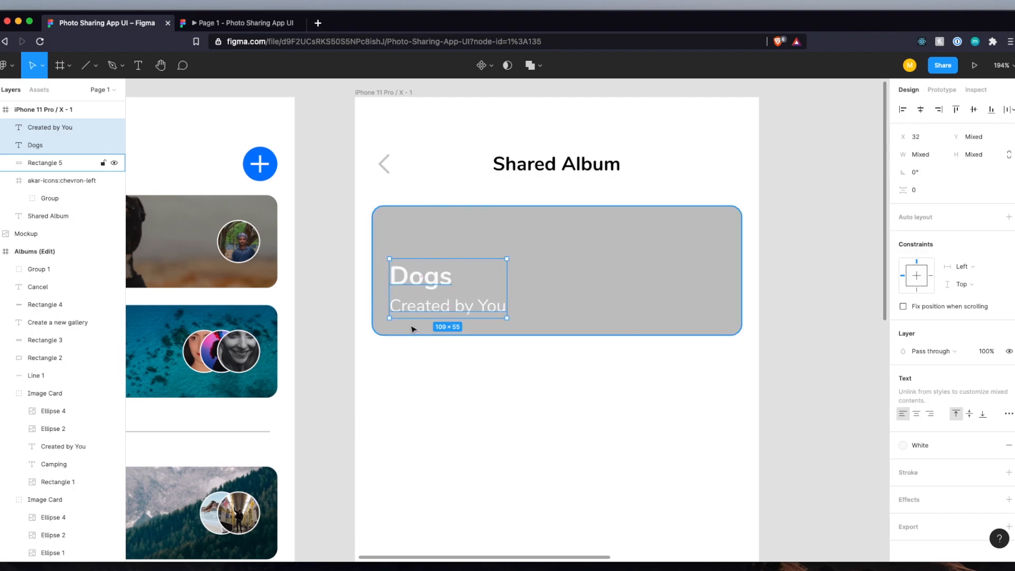
pyautogui.press('alt')
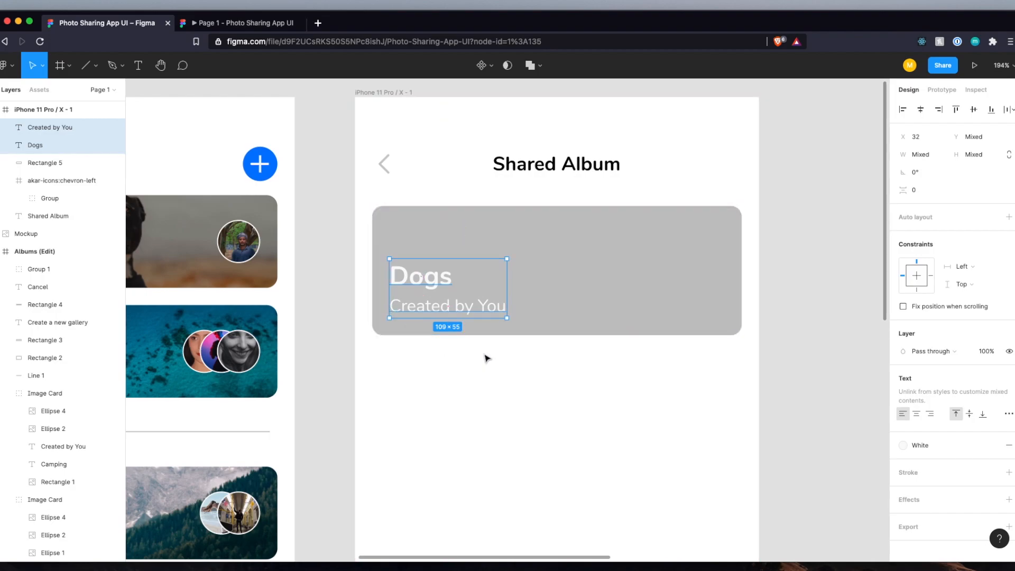
pyautogui.scroll(-5, 488, 358)
pyautogui.hscroll(5, 487, 358)
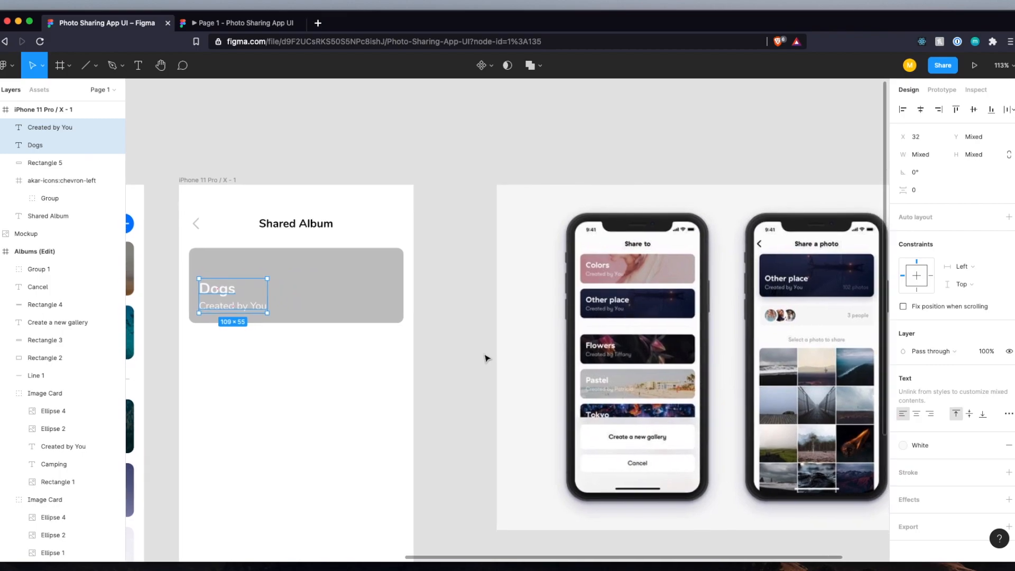
pyautogui.hscroll(3, 487, 358)
pyautogui.scroll(5, 824, 285)
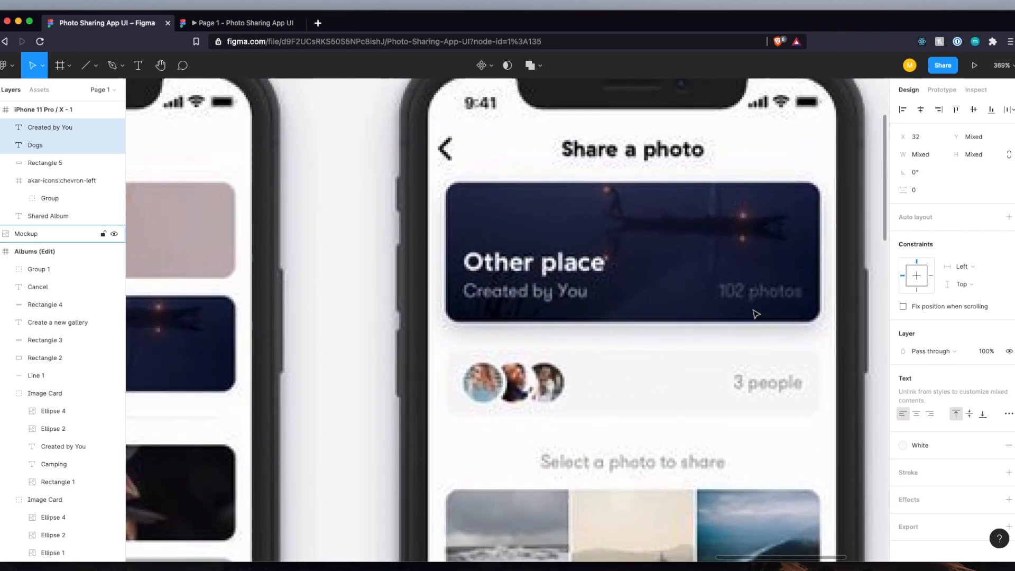
pyautogui.scroll(-5, 733, 293)
pyautogui.hscroll(-3, 360, 316)
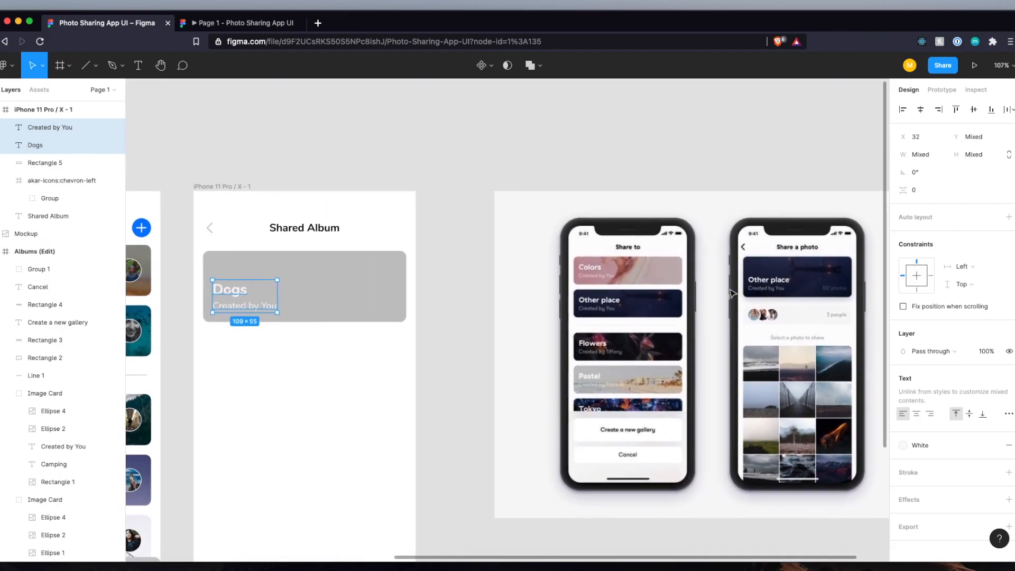
pyautogui.click(259, 311)
pyautogui.moveTo(260, 311); pyautogui.dragTo(383, 309)
pyautogui.doubleClick(370, 305)
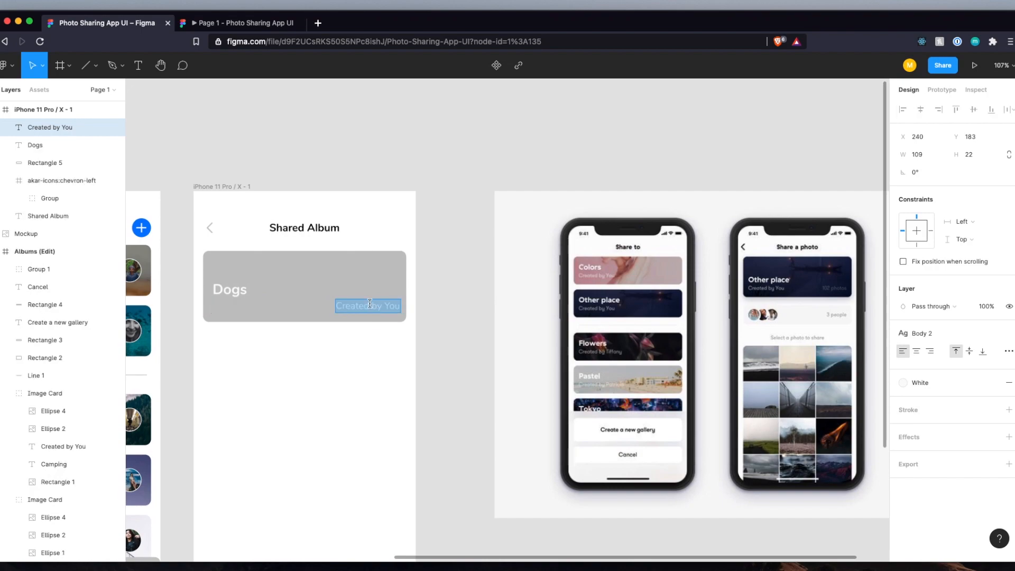
pyautogui.hotkey('ctrl', 'z')
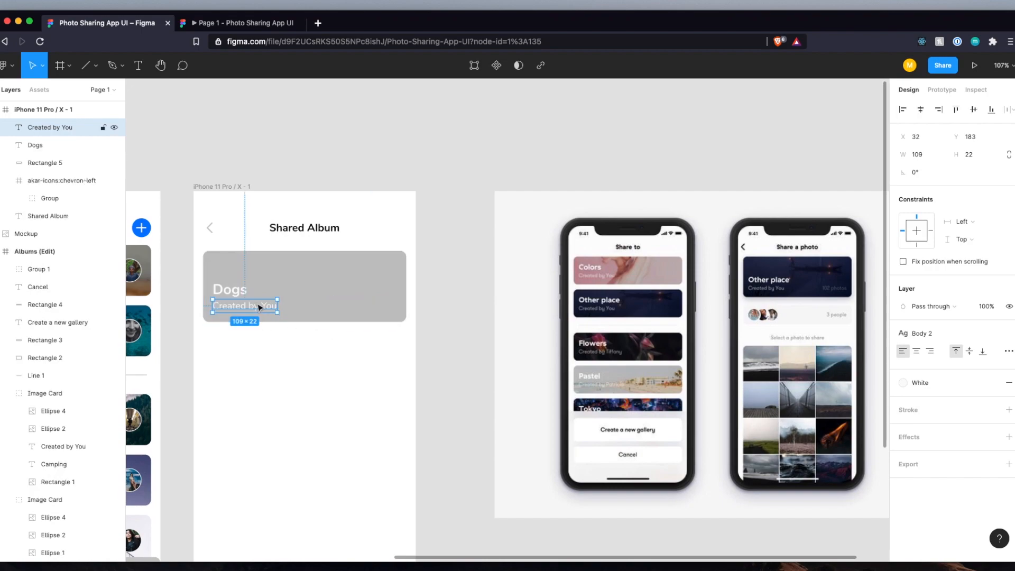
# Duplicate the "Created by You" caption horizontally toward the rectangle's right side and change the copy's text to "102 photos".
pyautogui.moveTo(256, 310); pyautogui.dragTo(367, 312)
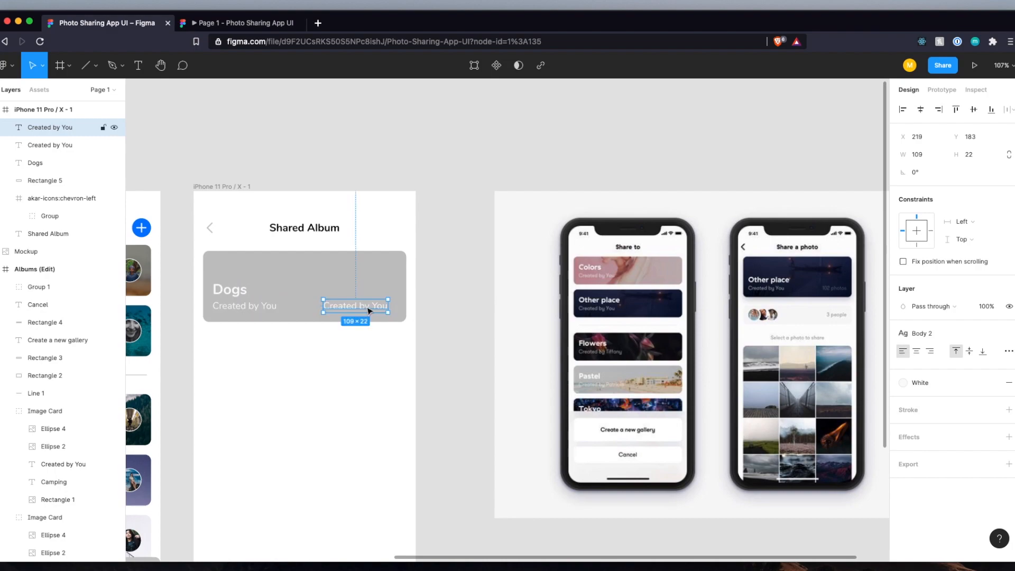
pyautogui.doubleClick(366, 306)
pyautogui.write('102 photos')
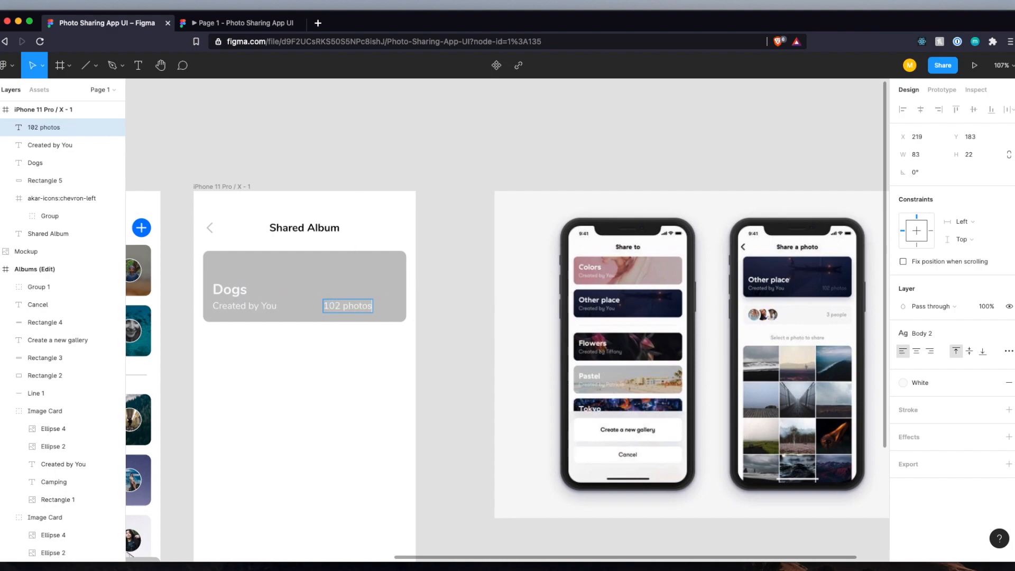
pyautogui.press('Escape')
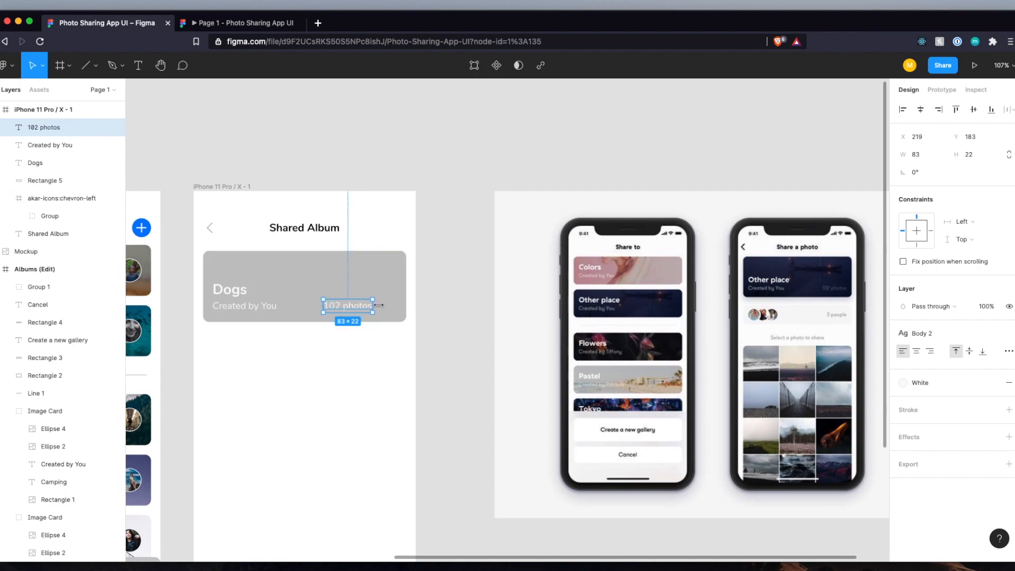
# Shift the "102 photos" text right to X 260, leaving 16 to the rectangle's right edge.
pyautogui.hotkey('shift', 'Right')
pyautogui.hotkey('shift', 'Right')
pyautogui.hotkey('shift', 'Right')
pyautogui.hotkey('shift', 'Right')
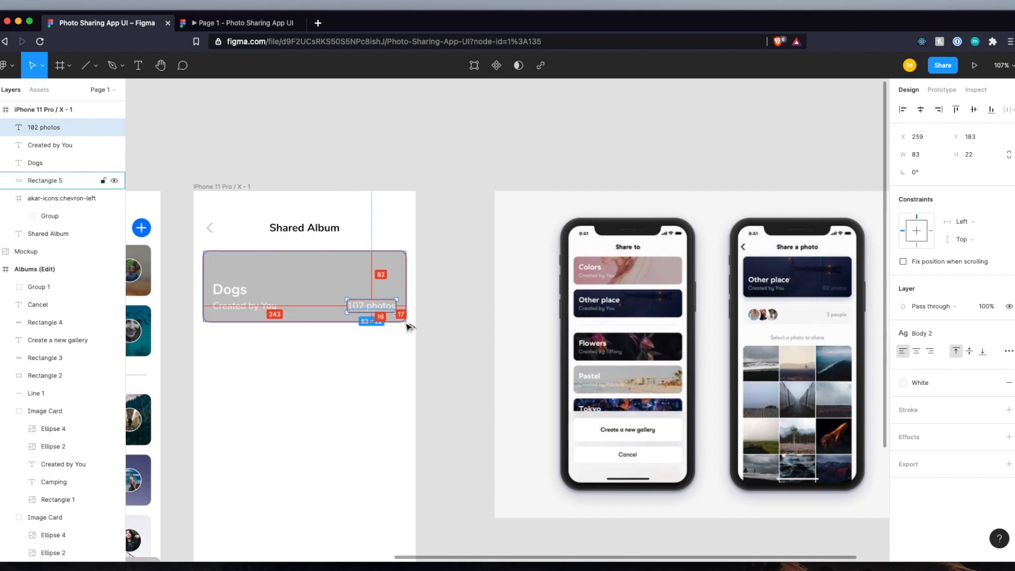
pyautogui.press('Right')
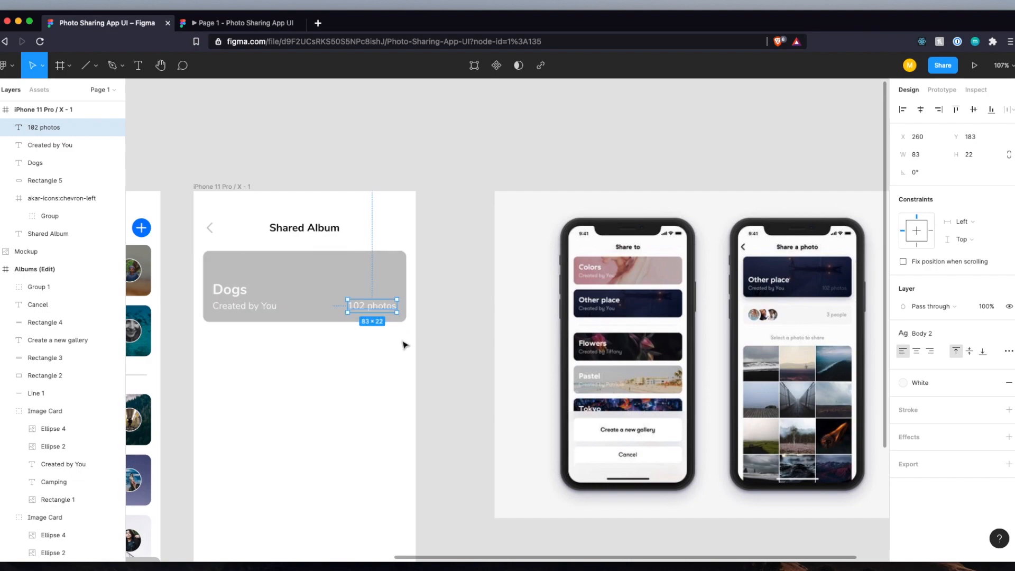
# Replace the White style on the "102 photos" text with the Gray color style.
pyautogui.click(1007, 384)
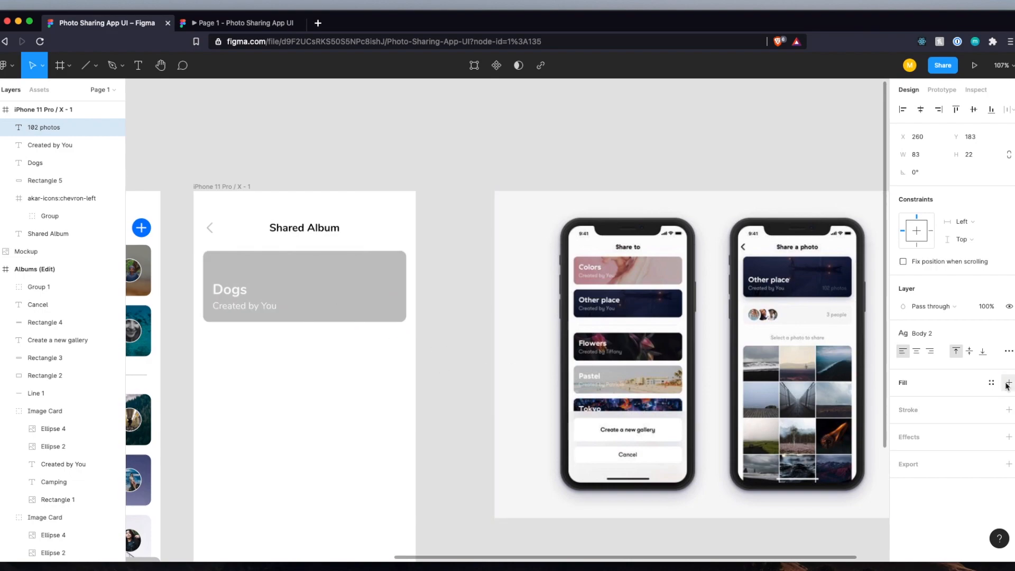
pyautogui.click(992, 384)
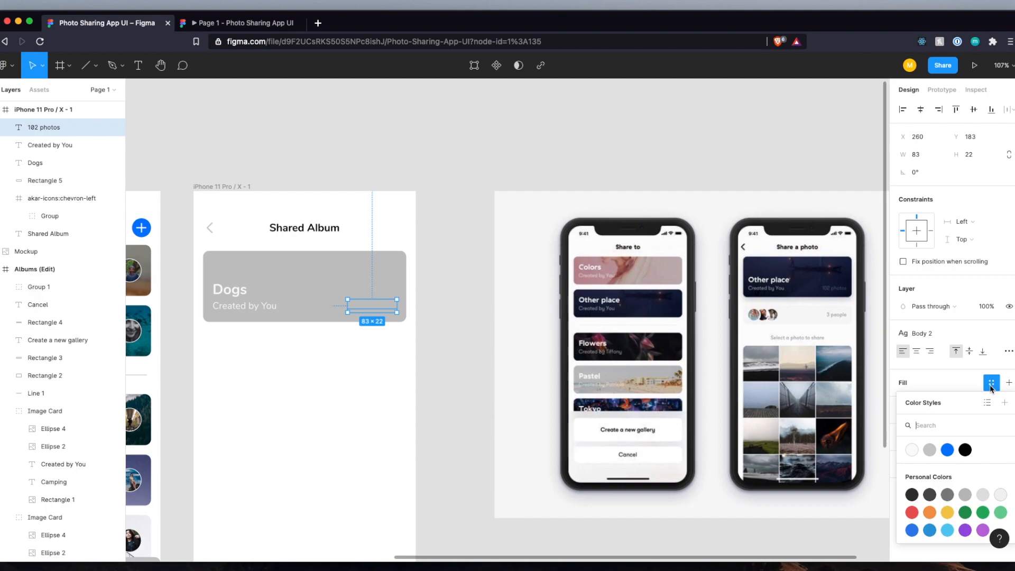
pyautogui.click(931, 454)
# Change the rectangle's fill behind the Dogs texts to near-black 0D0B0B.
pyautogui.click(305, 289)
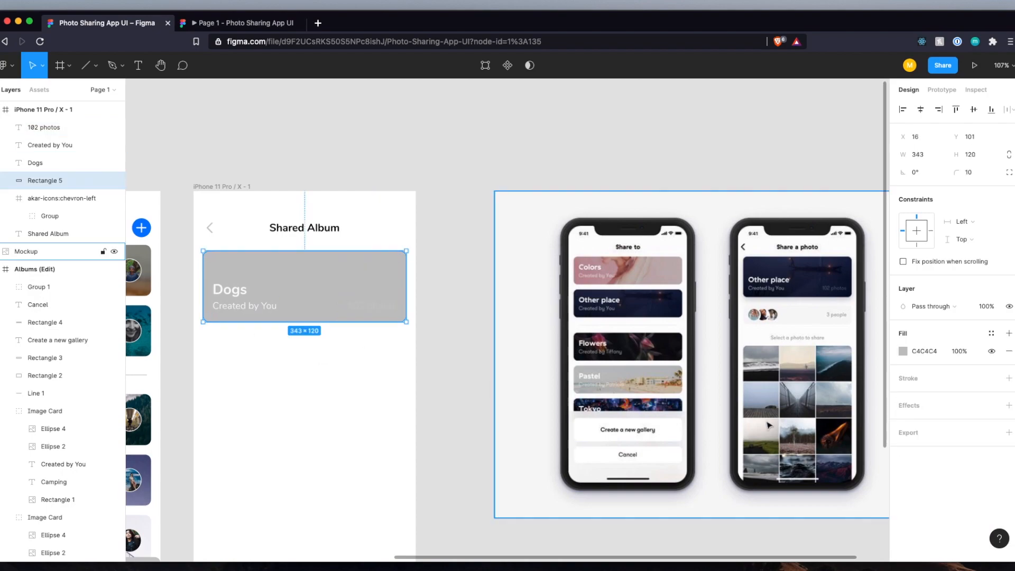
pyautogui.click(904, 352)
pyautogui.moveTo(860, 363); pyautogui.dragTo(772, 411)
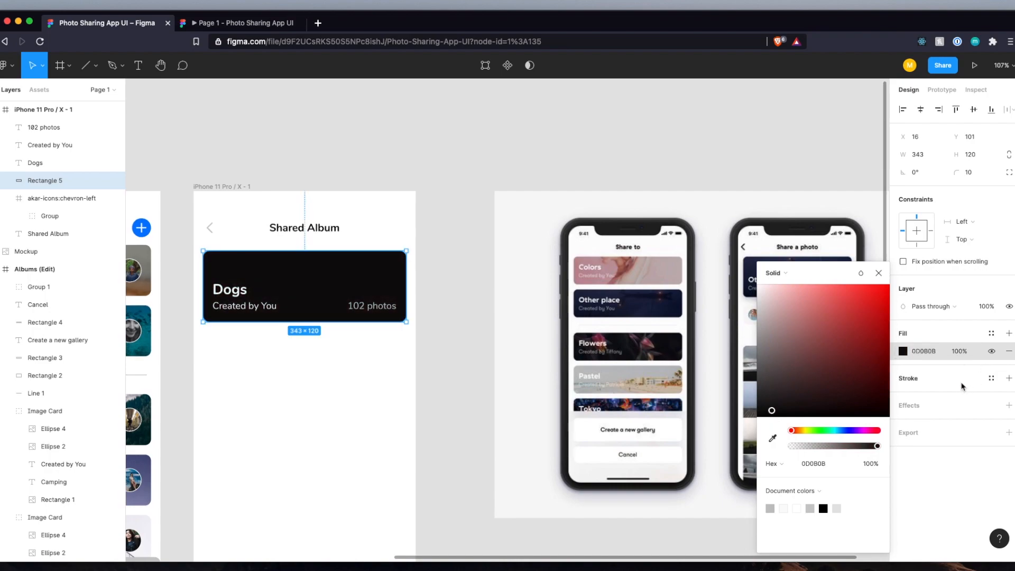
pyautogui.click(951, 337)
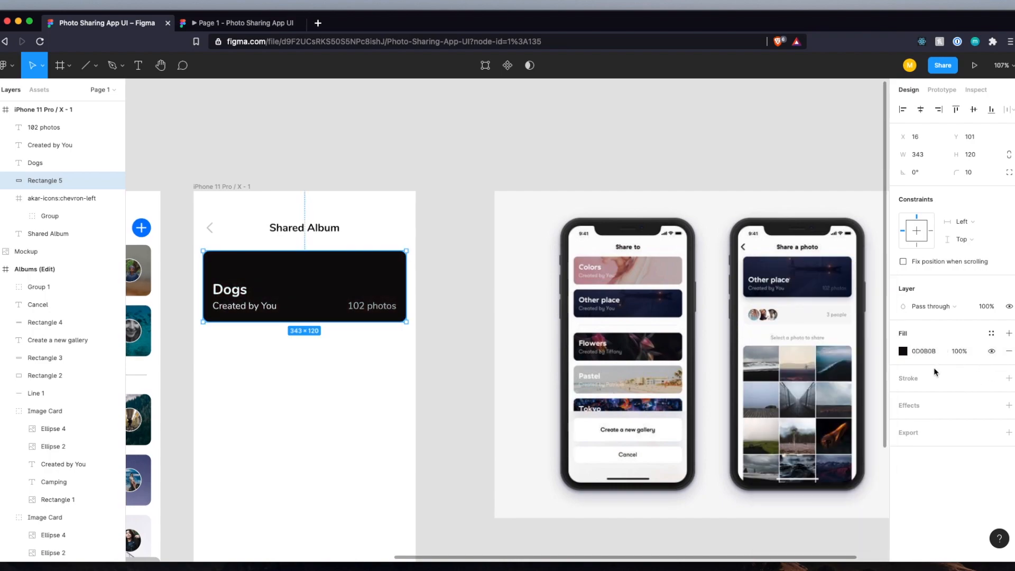
# Rename the Body 3 text style to Body 1.
pyautogui.click(353, 306)
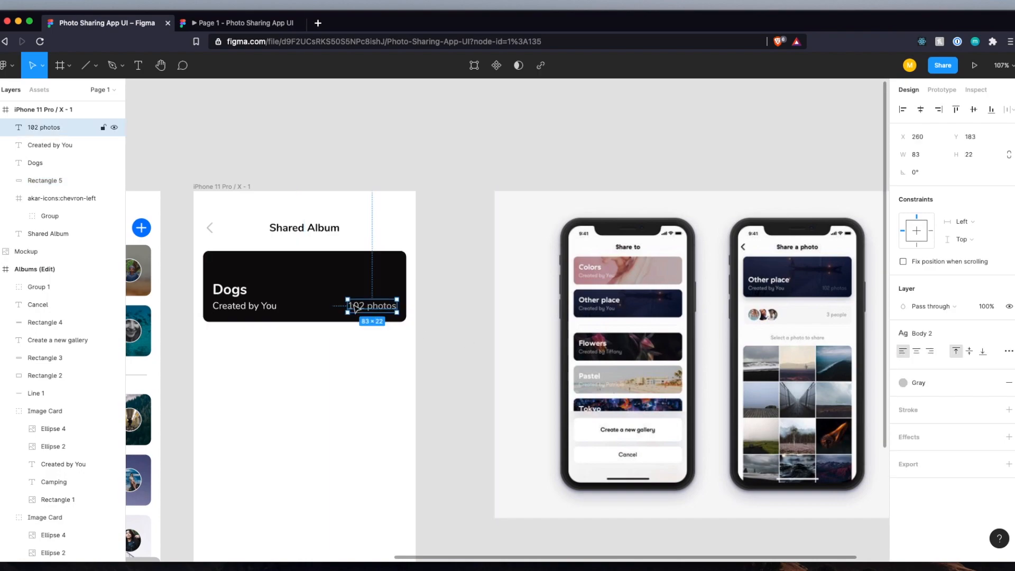
pyautogui.click(905, 337)
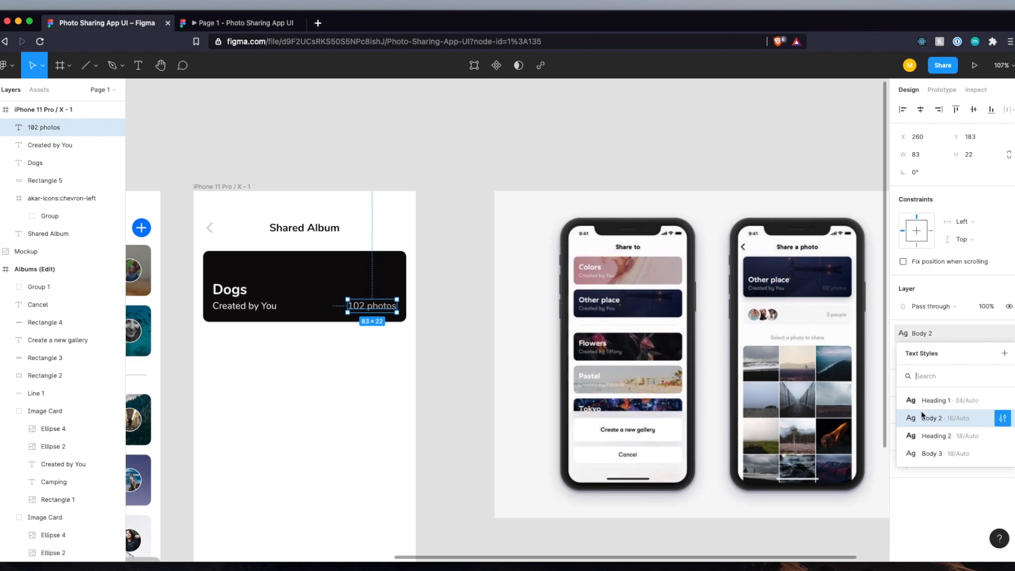
pyautogui.click(276, 313)
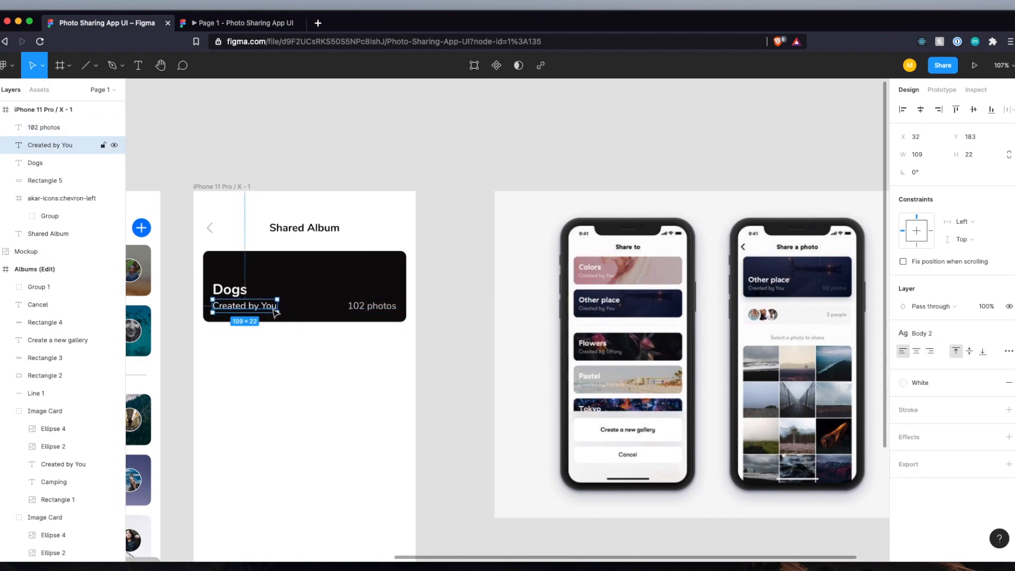
pyautogui.click(372, 307)
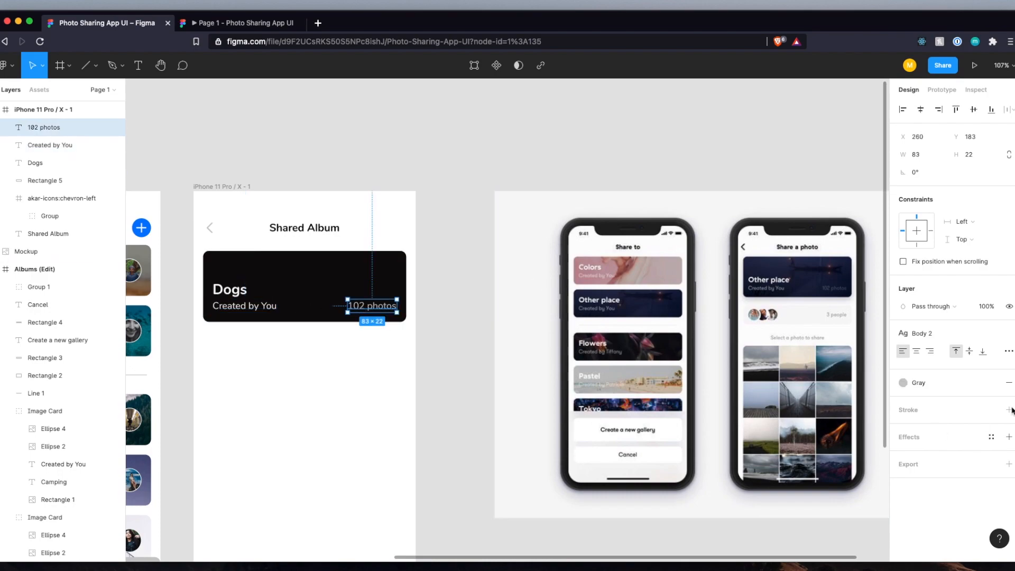
pyautogui.click(926, 332)
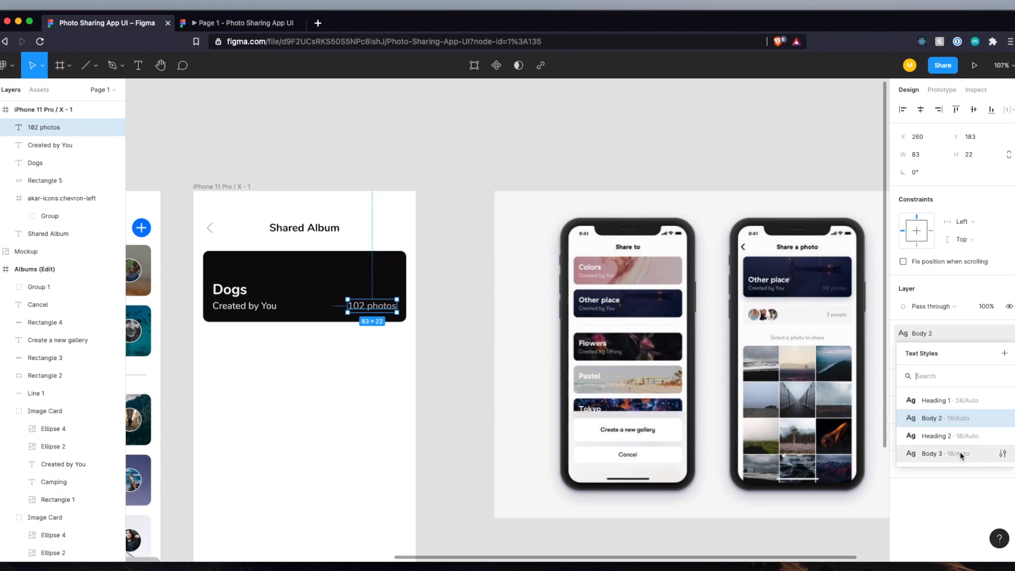
pyautogui.click(1002, 454)
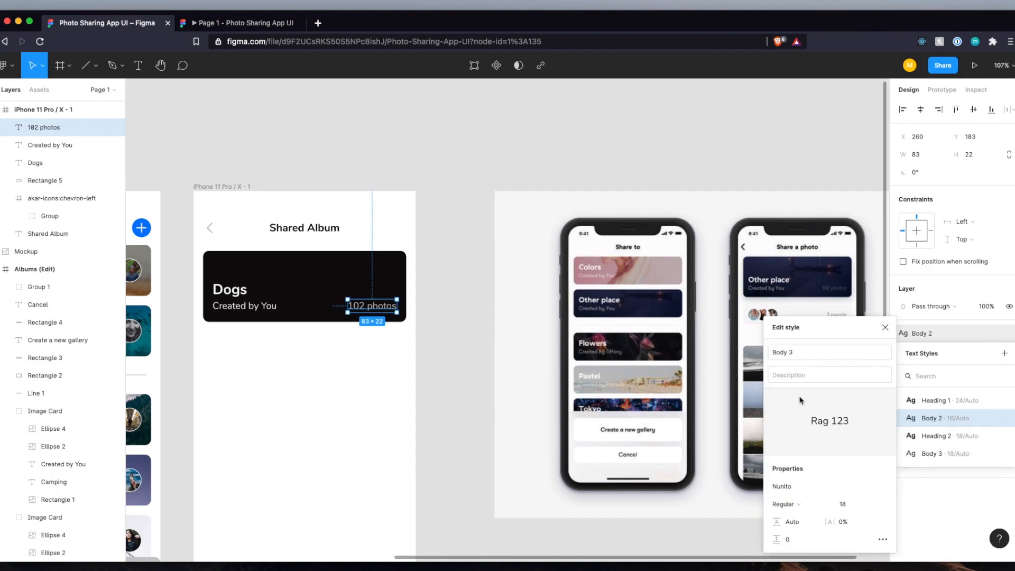
pyautogui.click(796, 354)
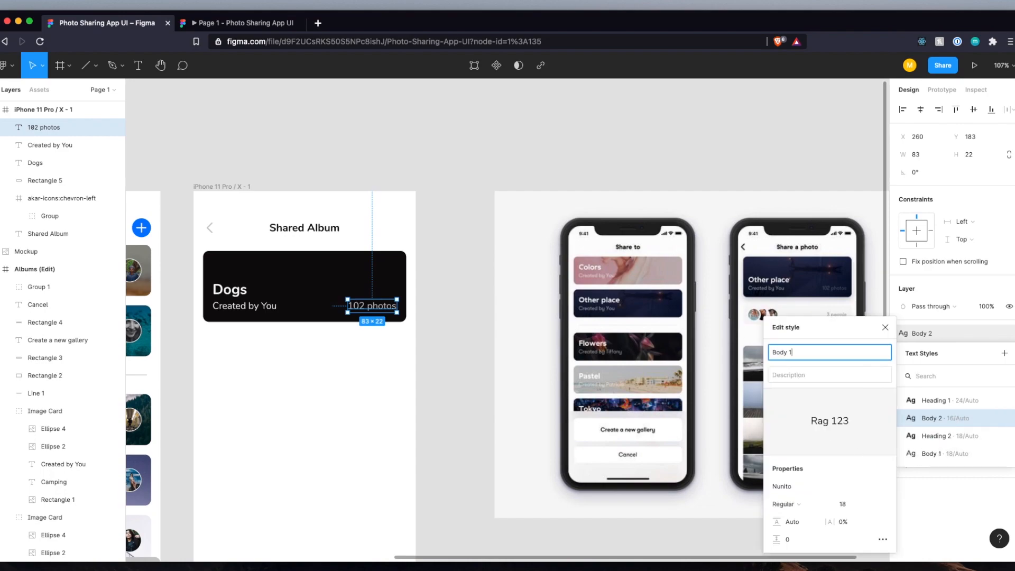
# Create a text style named Body 3 from the "102 photos" text and set its font size to 14.
pyautogui.click(1006, 353)
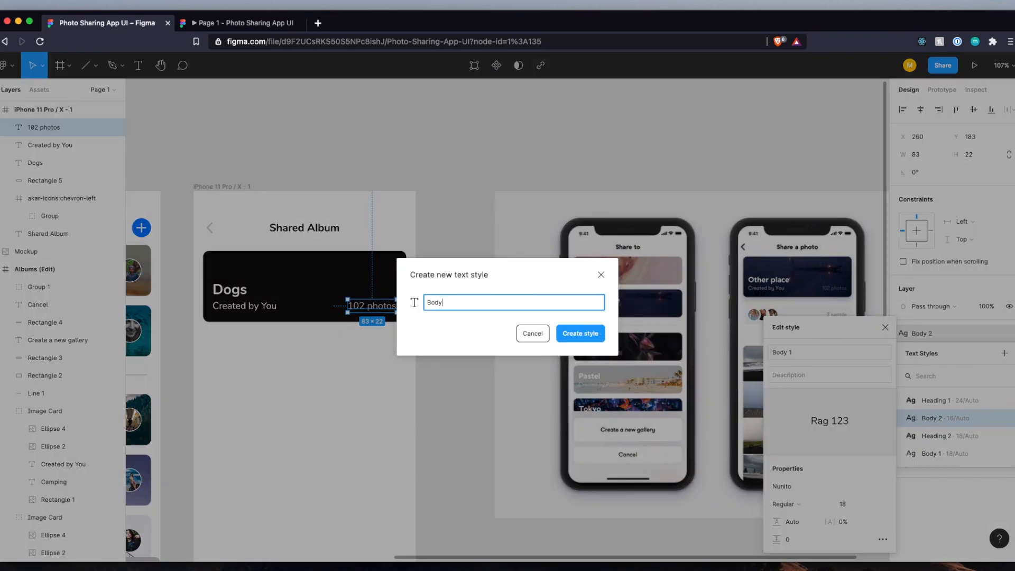
pyautogui.press('Return')
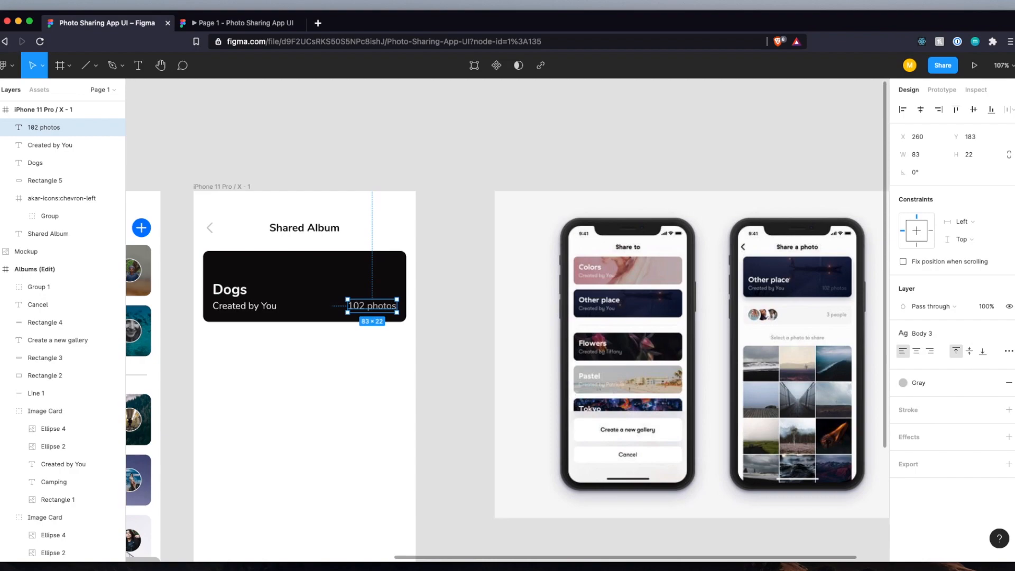
pyautogui.click(958, 337)
pyautogui.moveTo(979, 476)
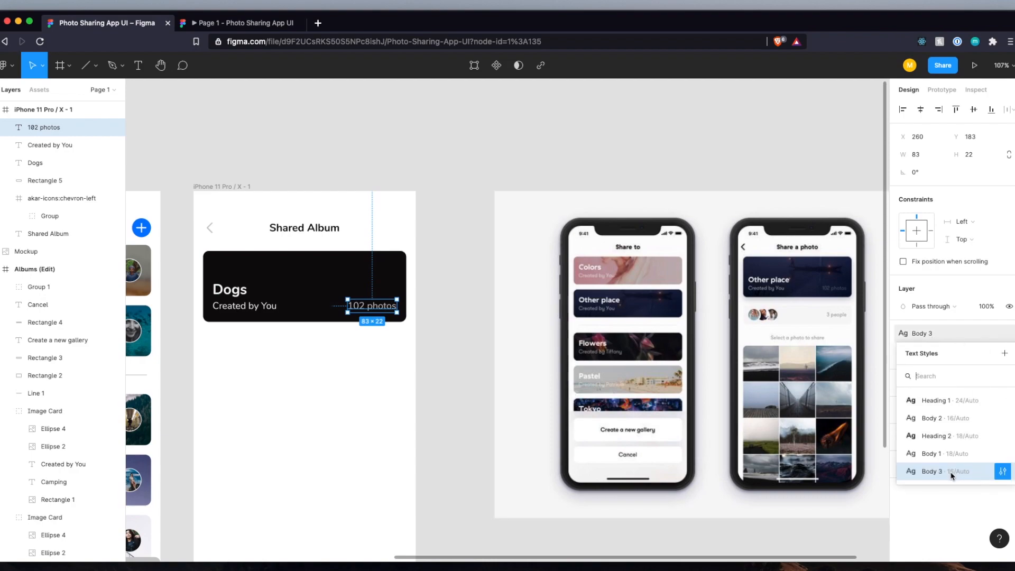
pyautogui.click(1004, 471)
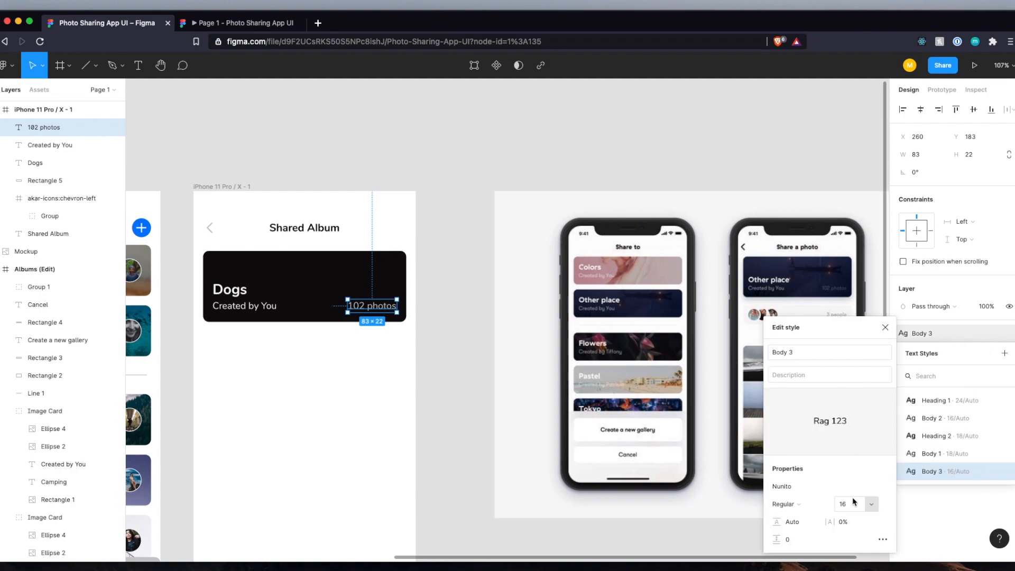
pyautogui.write('14')
pyautogui.press('Return')
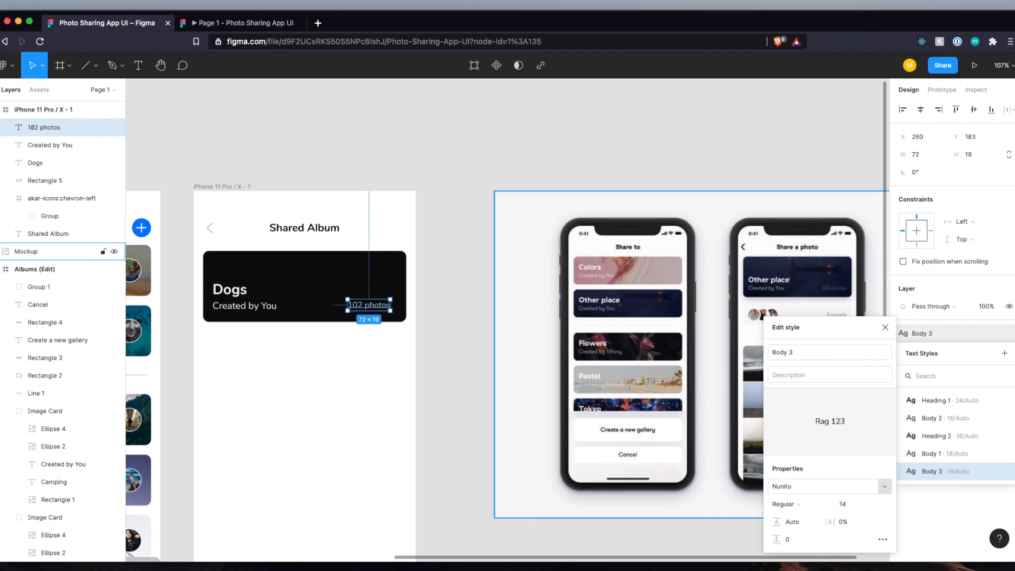
pyautogui.click(885, 328)
pyautogui.click(432, 341)
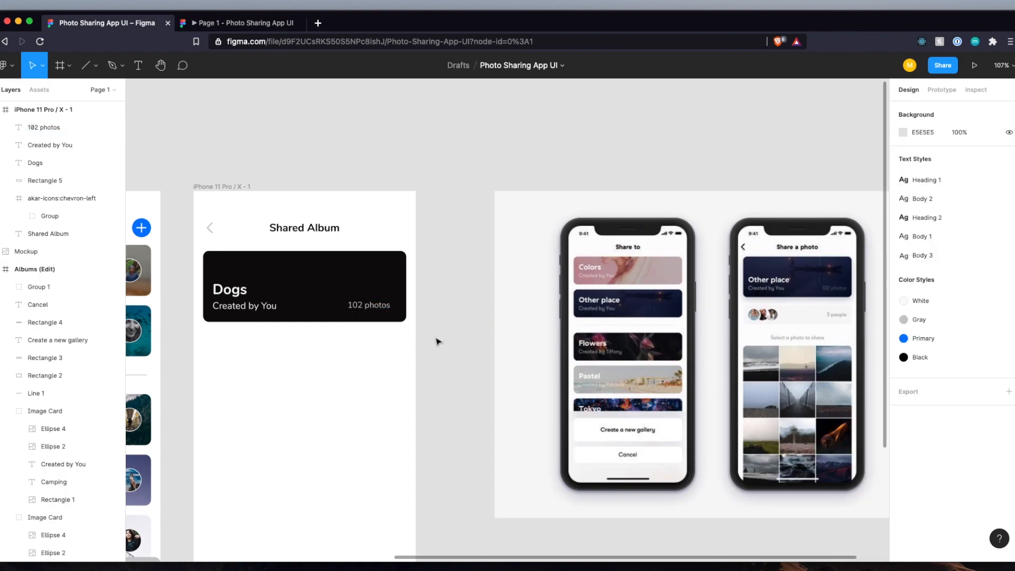
# Nudge the "102 photos" text to X 271, Y 186, leaving 16 to the card's right and bottom edges.
pyautogui.click(386, 306)
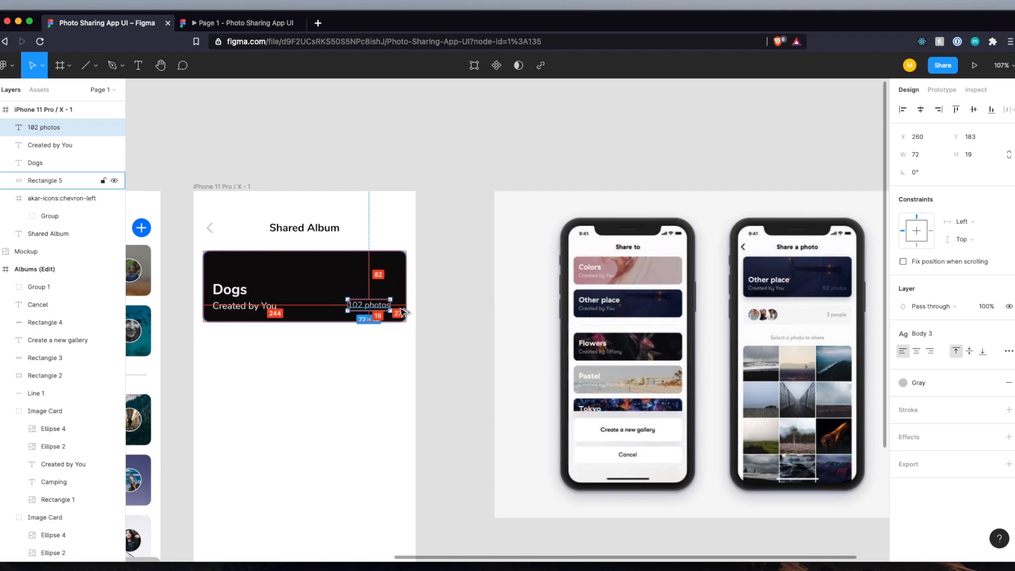
pyautogui.press('Right')
pyautogui.press('Right')
pyautogui.press('Right')
pyautogui.press('Right')
pyautogui.press('Right')
pyautogui.press('Right')
pyautogui.press('Right')
pyautogui.press('Right')
pyautogui.press('Right')
pyautogui.press('Right')
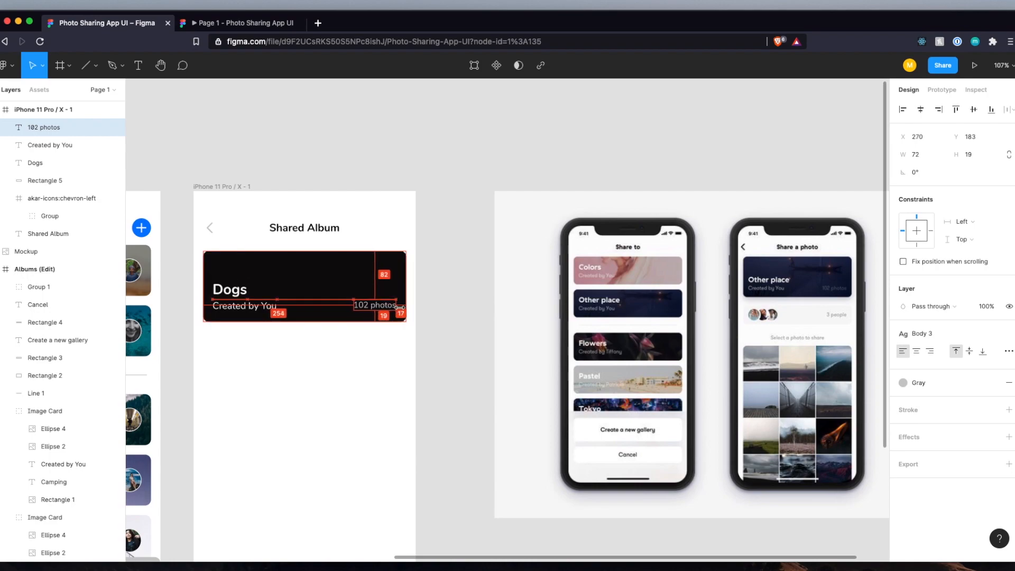
pyautogui.press('Down')
pyautogui.press('Down')
pyautogui.press('Down')
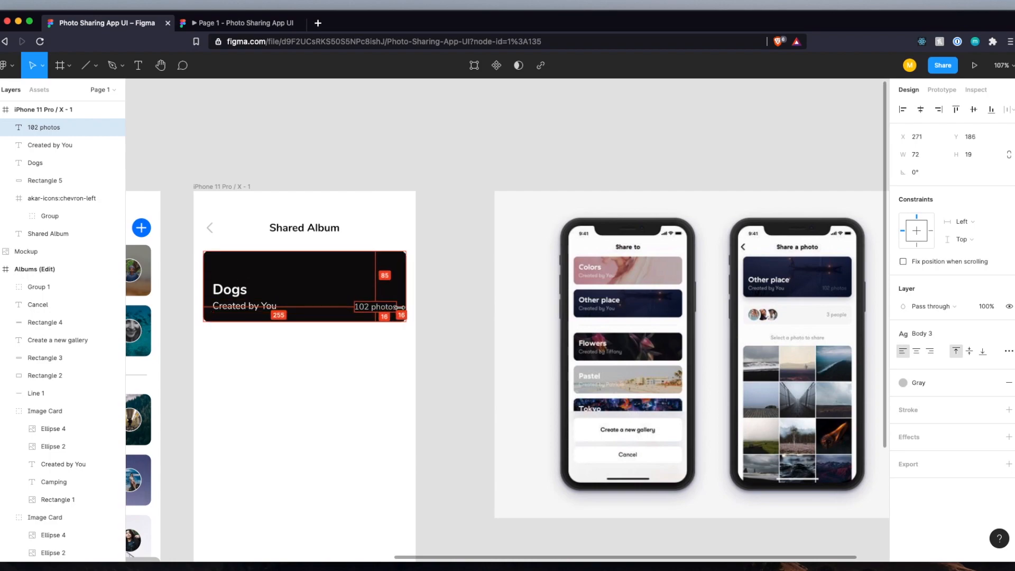
pyautogui.click(438, 331)
# Add a random wallpaper photo from the Unsplash plugin as an image fill on the rectangle behind the Dogs texts.
pyautogui.hscroll(-3, 437, 331)
pyautogui.scroll(-1, 437, 331)
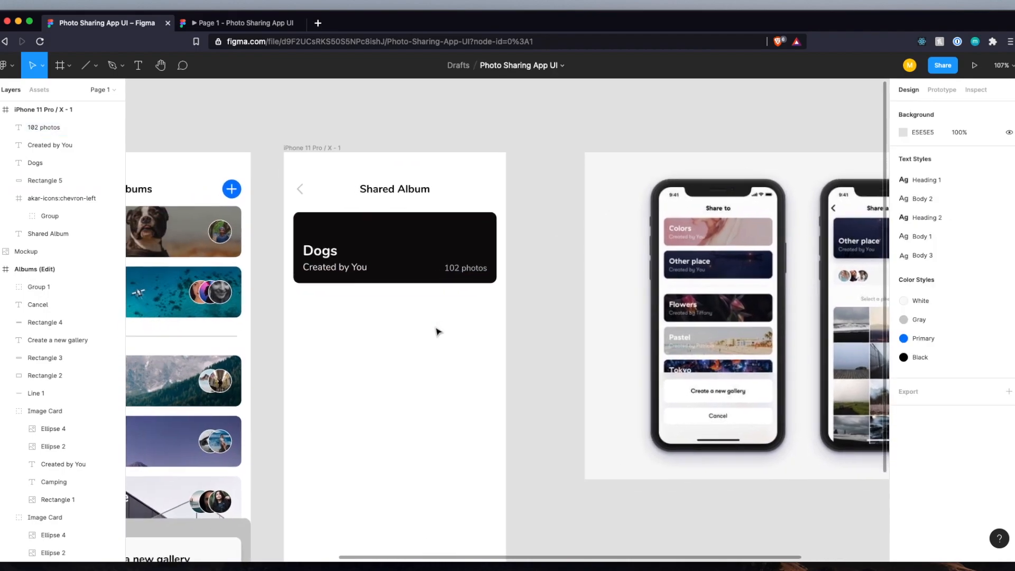
pyautogui.scroll(-4, 437, 331)
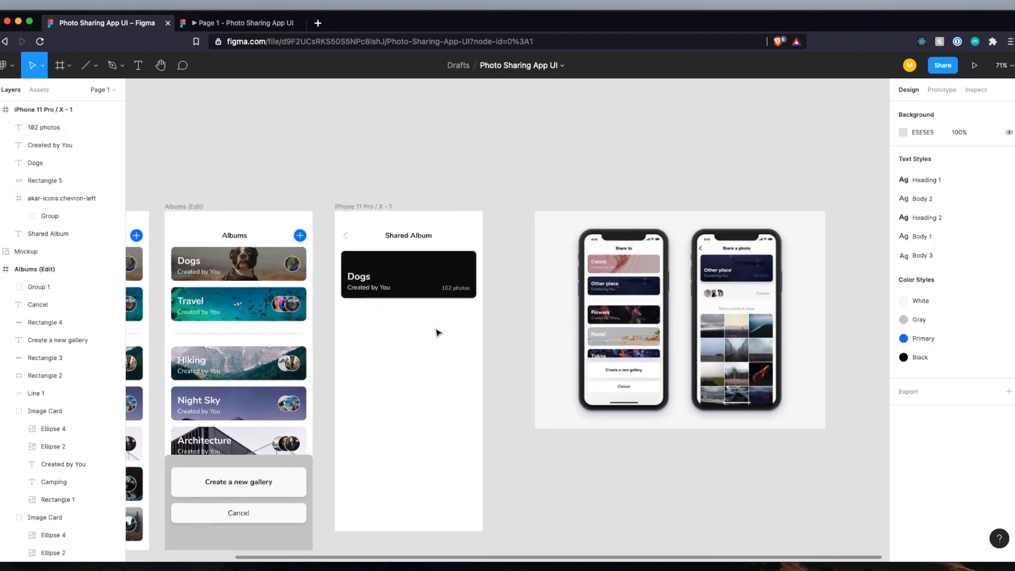
pyautogui.click(423, 272)
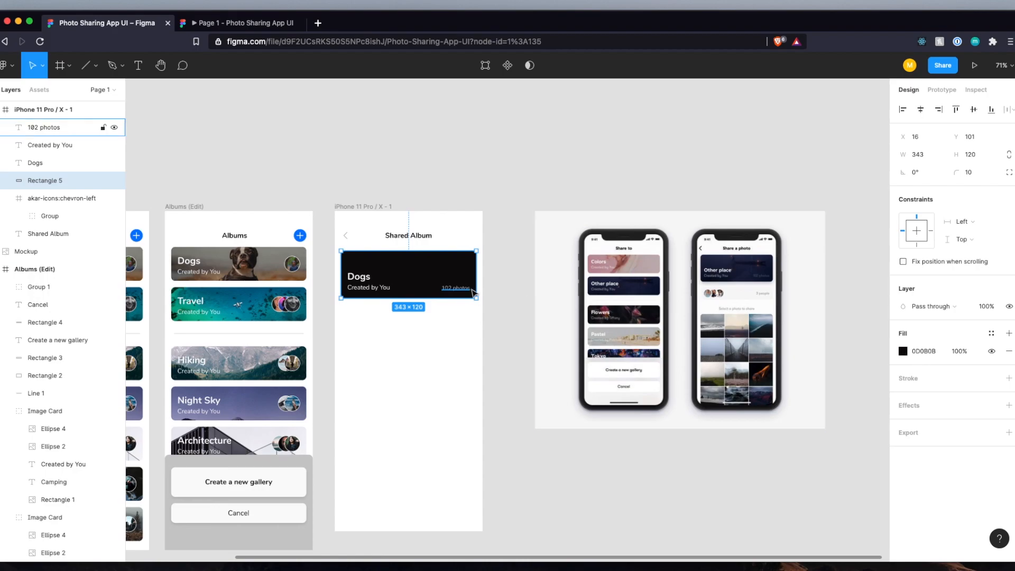
pyautogui.rightClick(408, 267)
pyautogui.moveTo(487, 454)
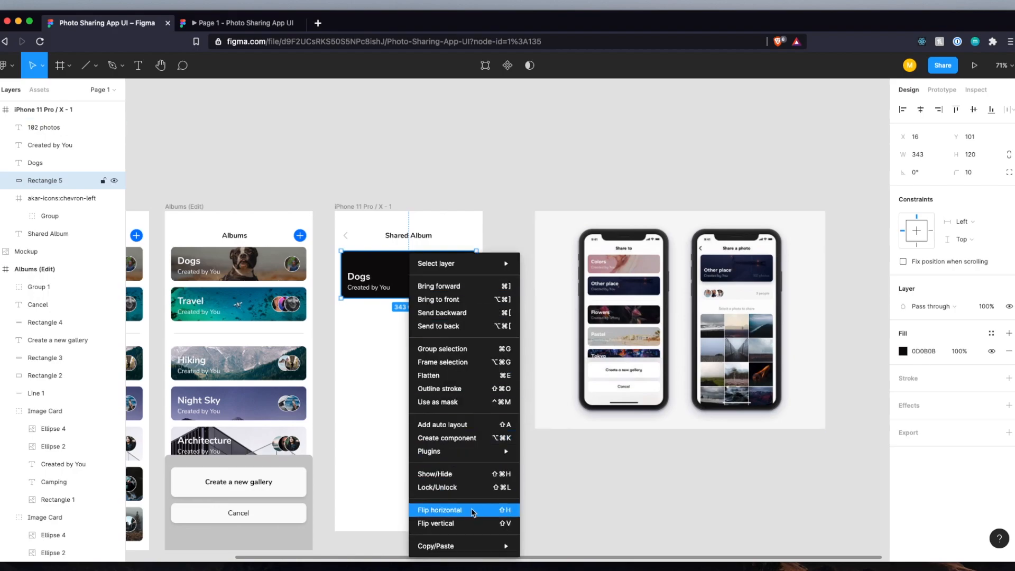
pyautogui.click(561, 467)
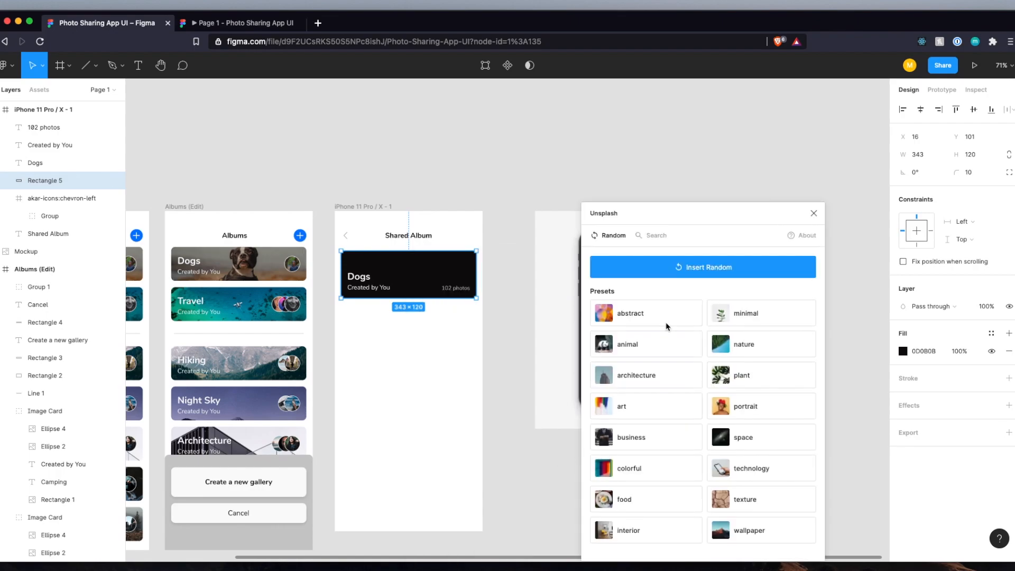
pyautogui.click(740, 534)
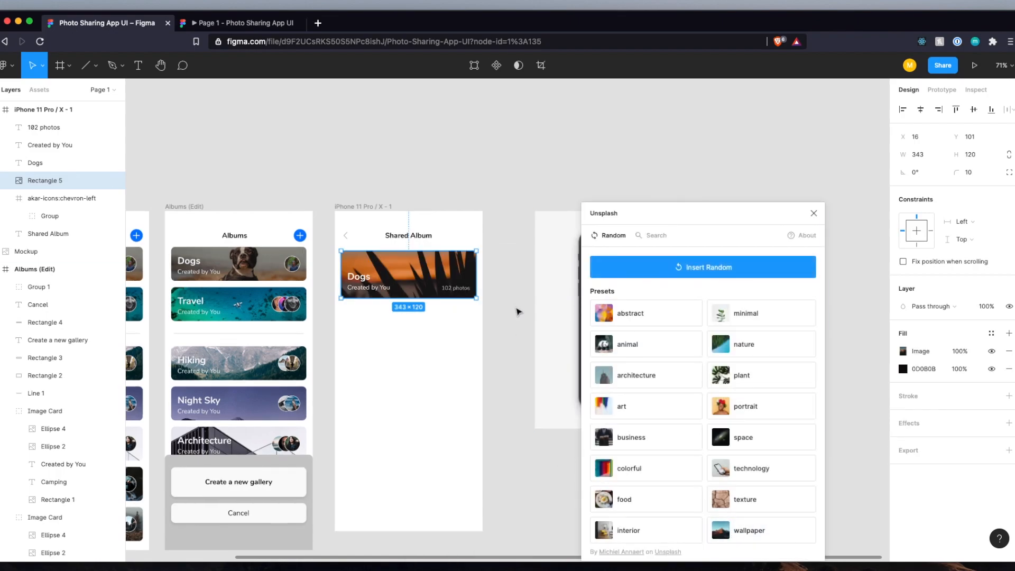
pyautogui.click(735, 532)
pyautogui.click(762, 532)
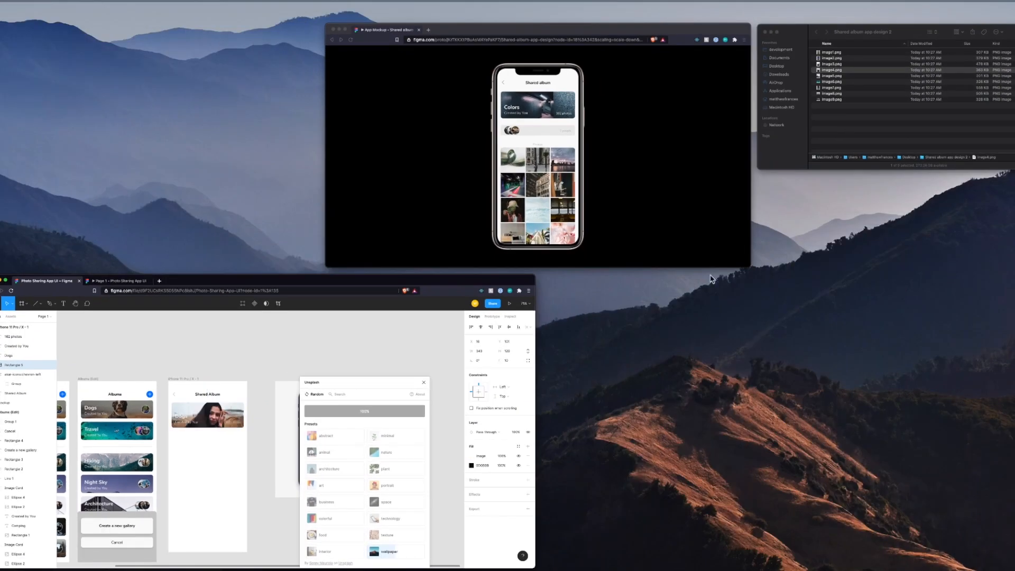
# Replace the Dogs rectangle's image fill with image1.png from the "Shared album app design 2" folder in Finder.
pyautogui.click(862, 113)
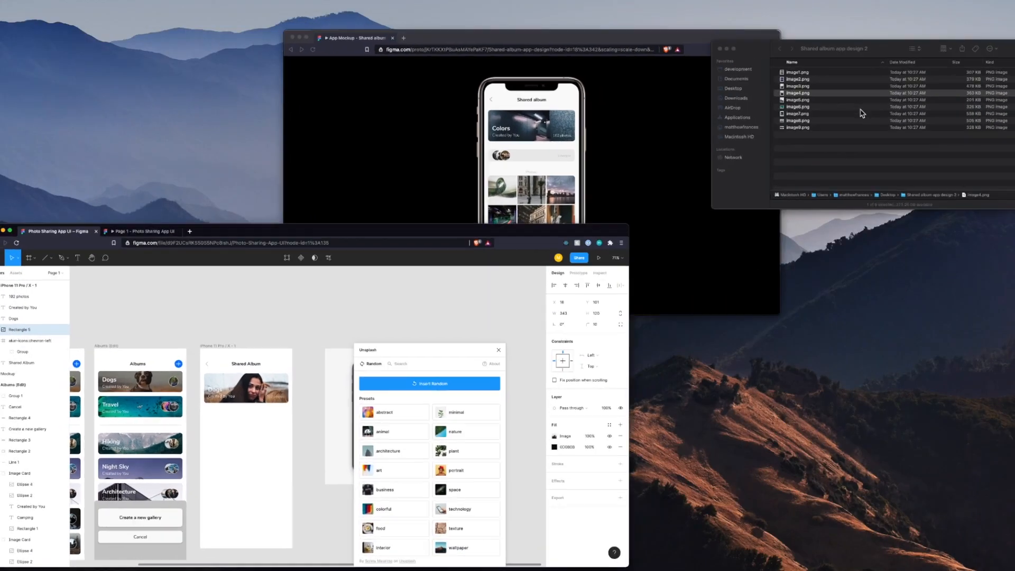
pyautogui.click(709, 158)
pyautogui.press('space')
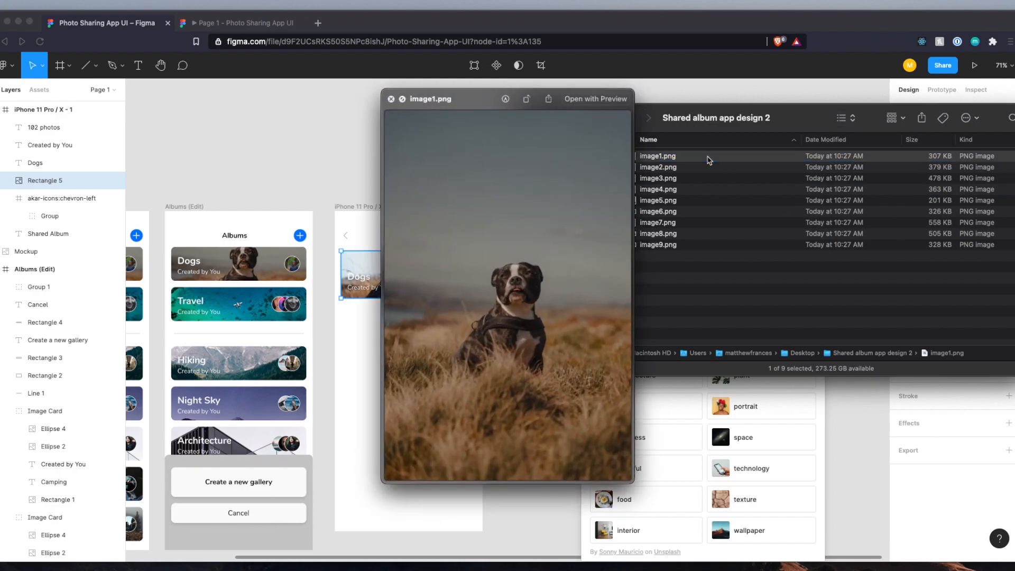
pyautogui.press('space')
pyautogui.hscroll(2, 551, 425)
pyautogui.click(363, 282)
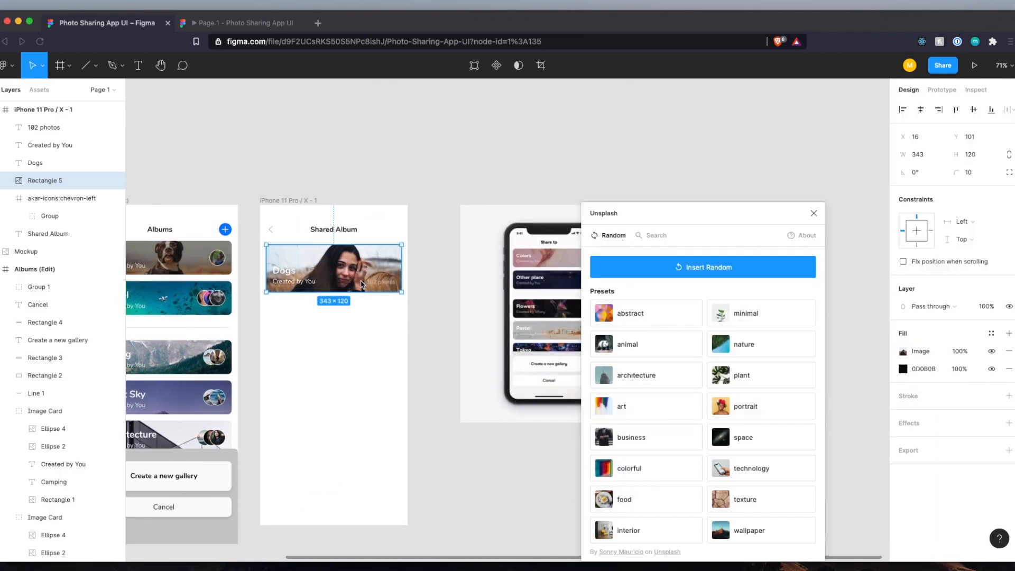
pyautogui.click(904, 353)
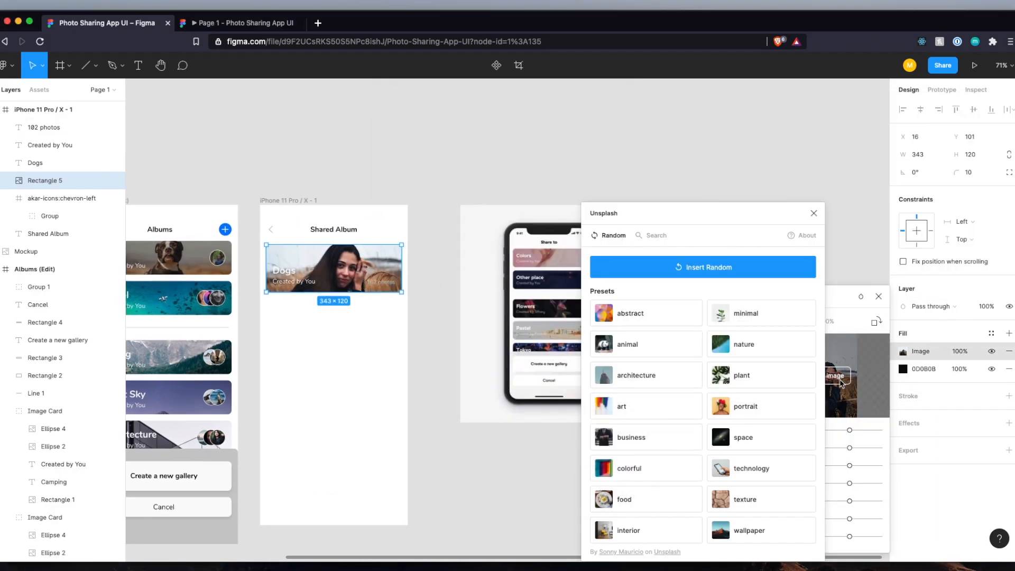
pyautogui.click(814, 213)
pyautogui.hotkey('ctrl', 'Up')
pyautogui.click(762, 106)
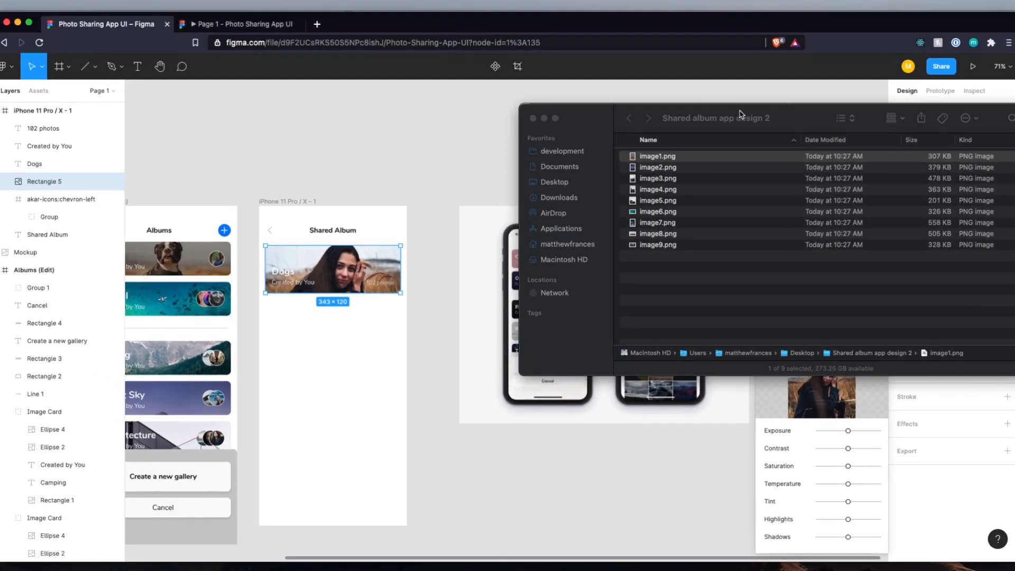
pyautogui.moveTo(725, 127); pyautogui.dragTo(345, 128)
pyautogui.moveTo(341, 167); pyautogui.dragTo(810, 378)
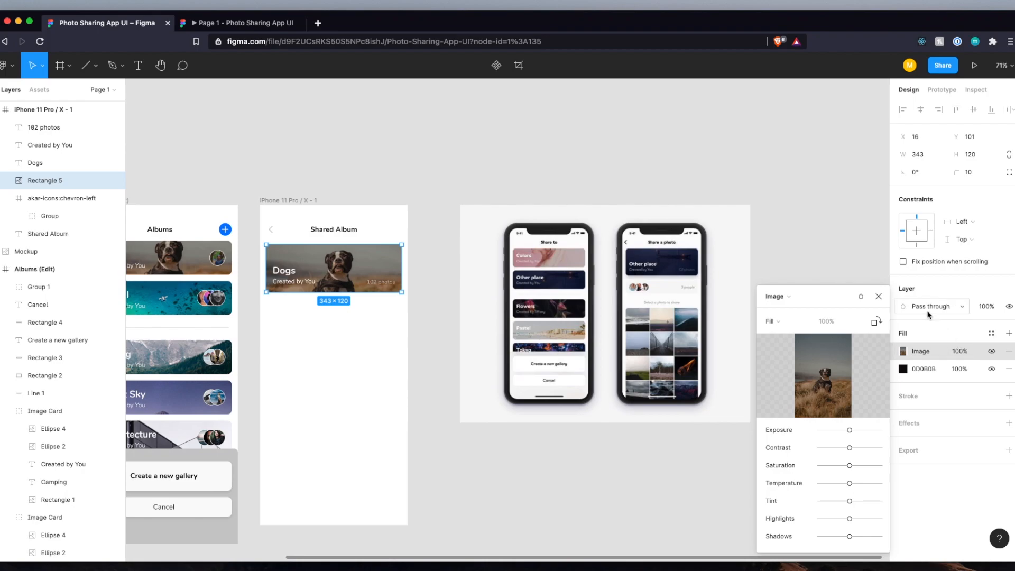
pyautogui.click(879, 296)
# Draw a 46-high rectangle below the Dogs card and widen it to 343 at X 16, matching the card's width.
pyautogui.hscroll(-2, 565, 312)
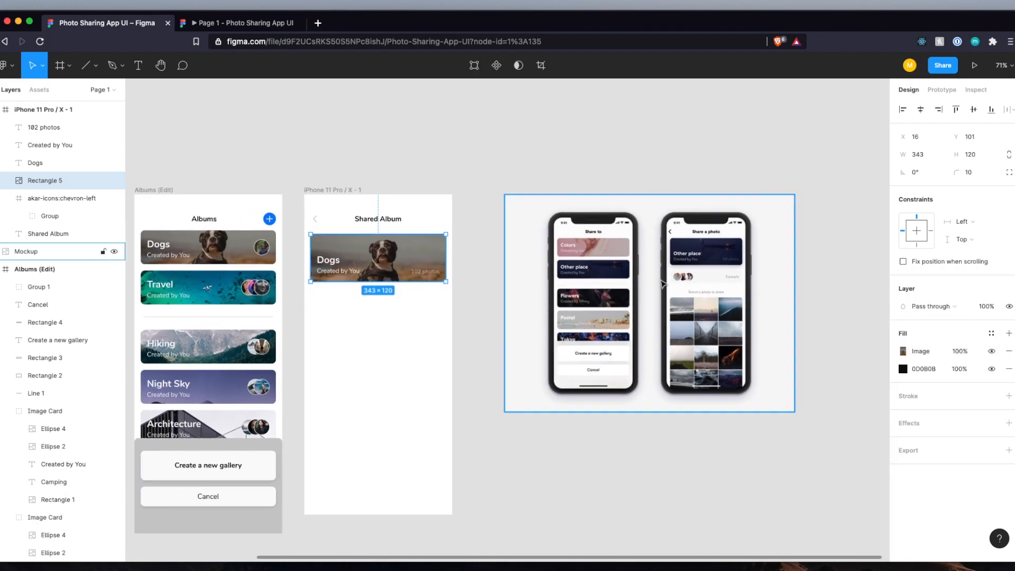
pyautogui.scroll(5, 711, 267)
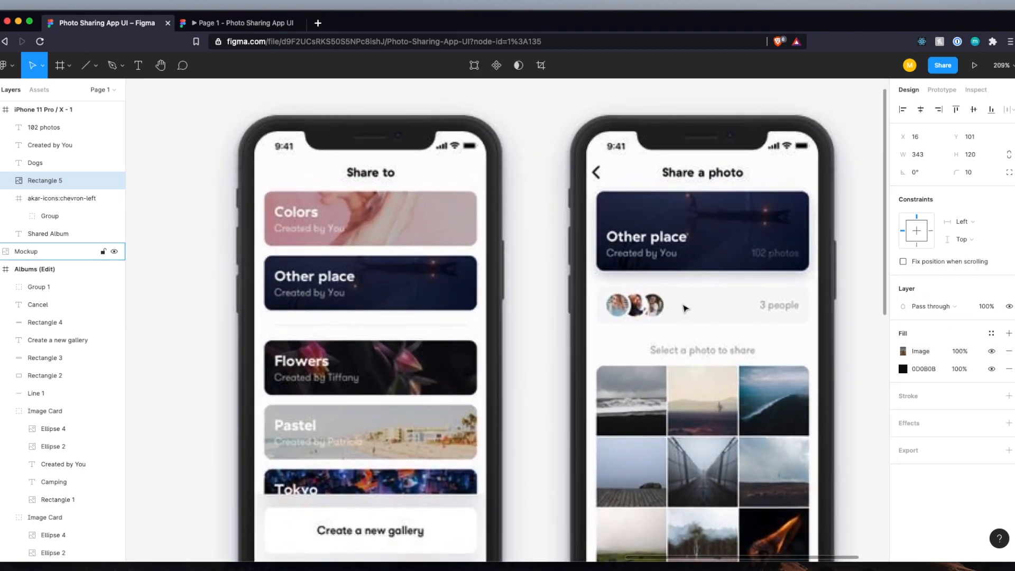
pyautogui.scroll(-5, 686, 308)
pyautogui.hscroll(-2, 682, 304)
pyautogui.scroll(3, 373, 315)
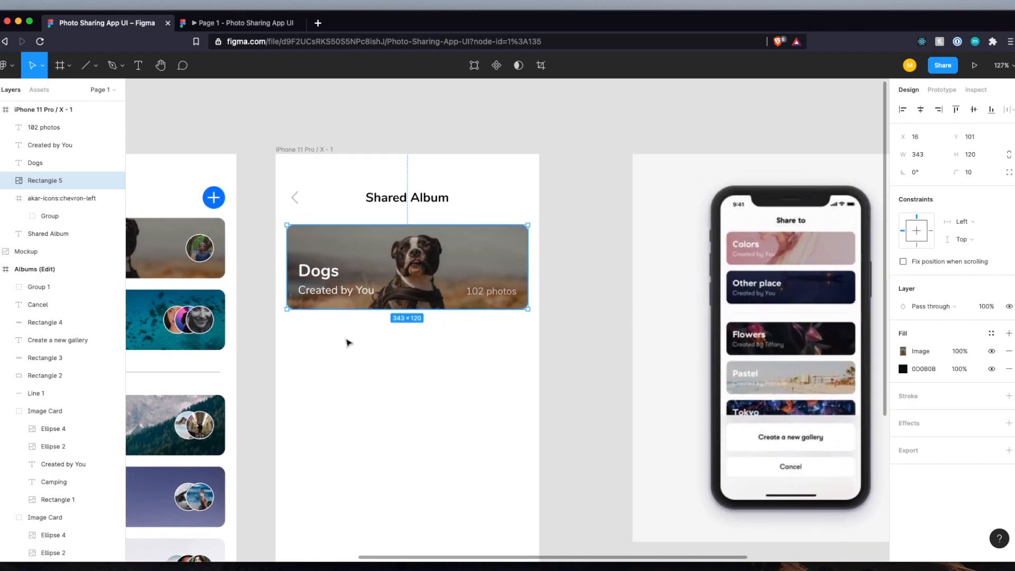
pyautogui.click(347, 342)
pyautogui.press('r')
pyautogui.moveTo(291, 329); pyautogui.dragTo(527, 364)
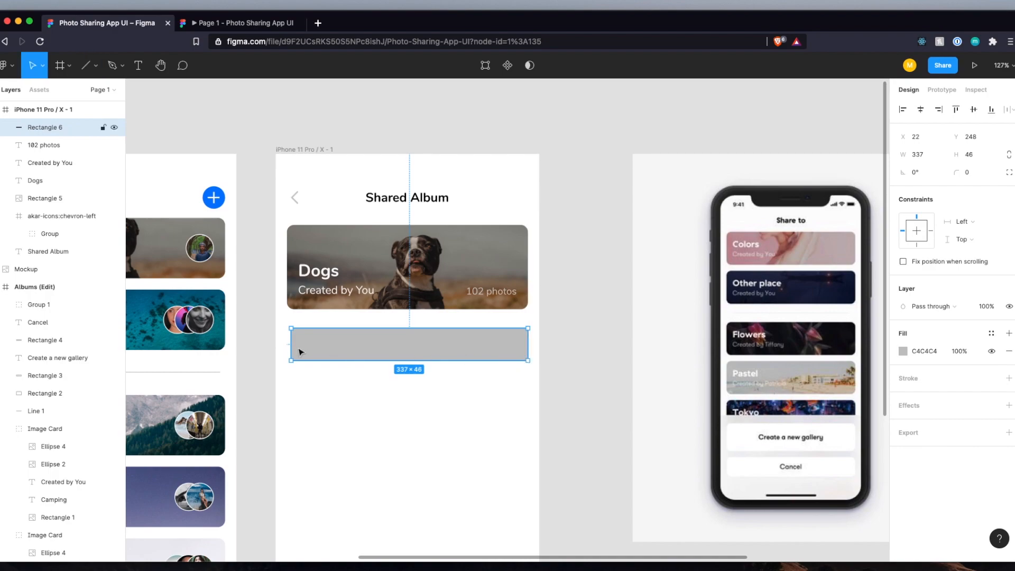
pyautogui.moveTo(288, 343); pyautogui.dragTo(284, 344)
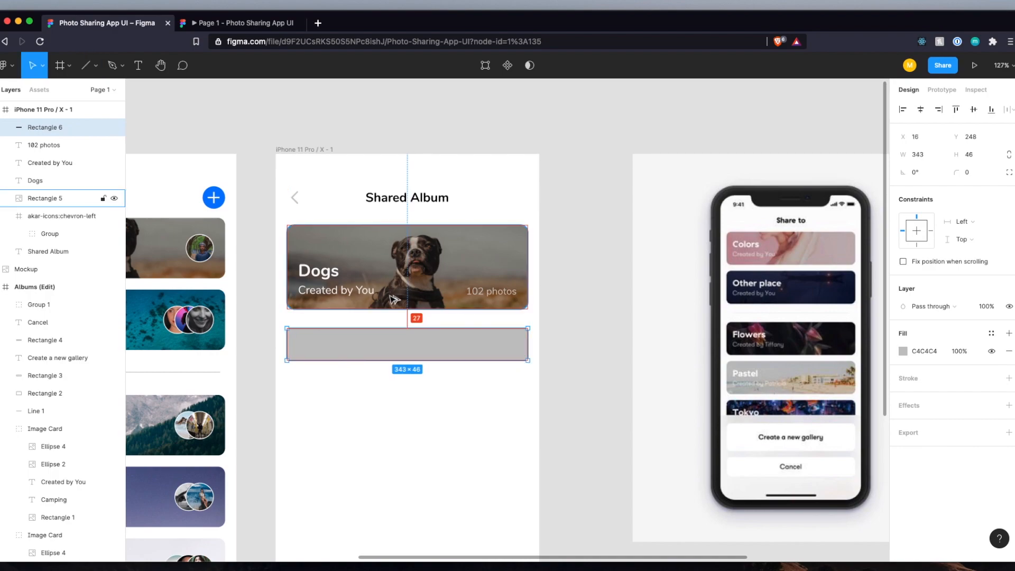
# Nudge the new rectangle down to Y 253, leaving a gap of 32 below the Dogs card.
pyautogui.press('Down')
pyautogui.press('Down')
pyautogui.press('Down')
pyautogui.press('Down')
pyautogui.press('Down')
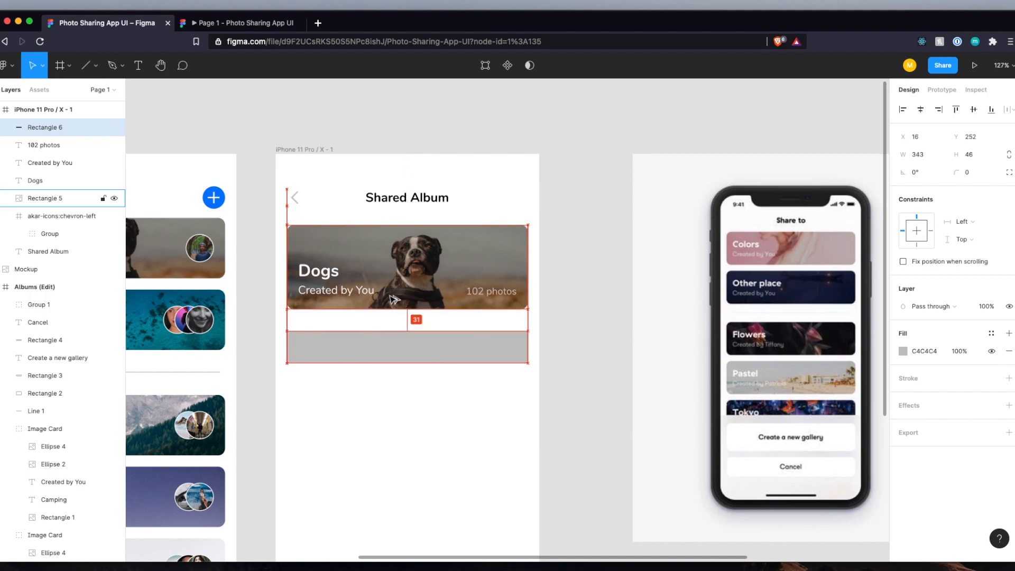
# Set the corner radius of the rectangle below the Dogs card to 10.
pyautogui.scroll(-2, 394, 300)
pyautogui.scroll(-3, 391, 300)
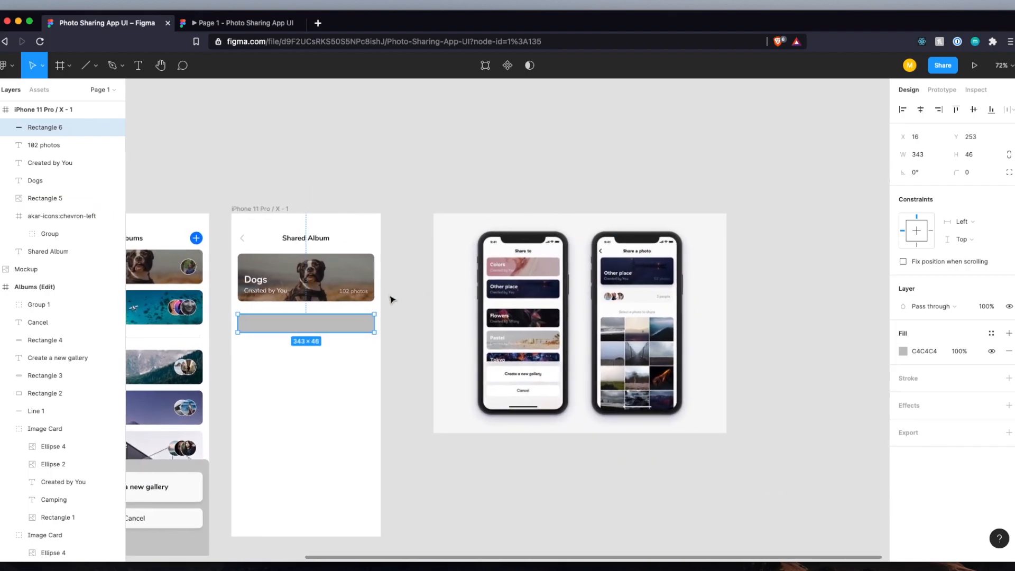
pyautogui.scroll(5, 369, 323)
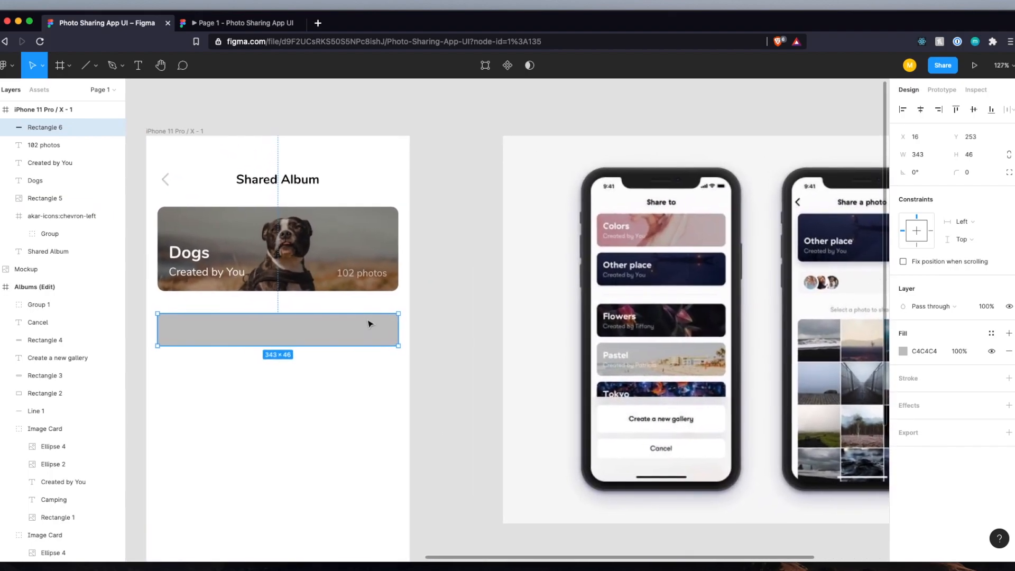
pyautogui.click(976, 176)
pyautogui.write('10')
pyautogui.press('Return')
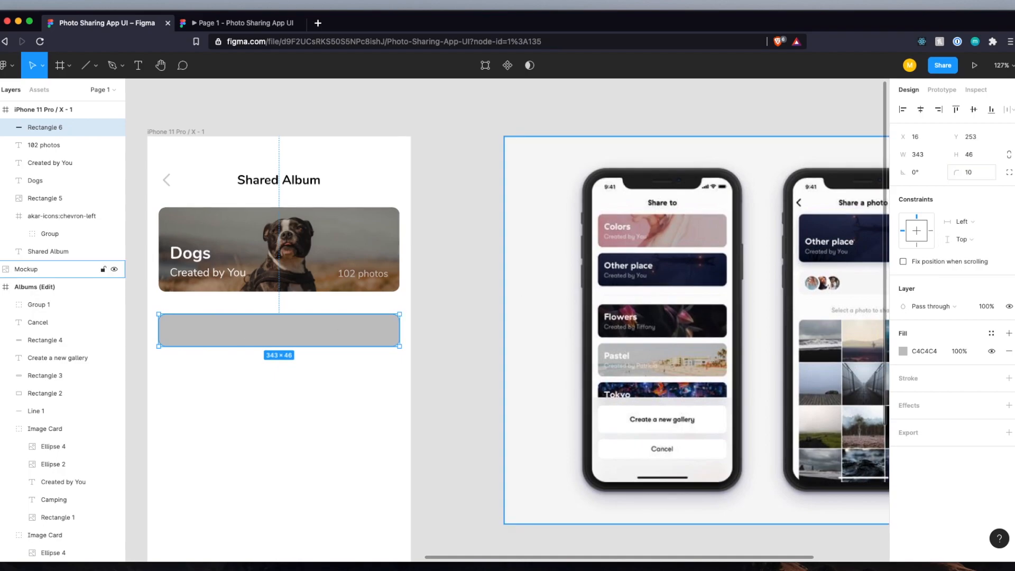
# Change the fill of the rectangle below the Dogs card to light gray EBEBEB.
pyautogui.scroll(-3, 334, 347)
pyautogui.scroll(5, 335, 352)
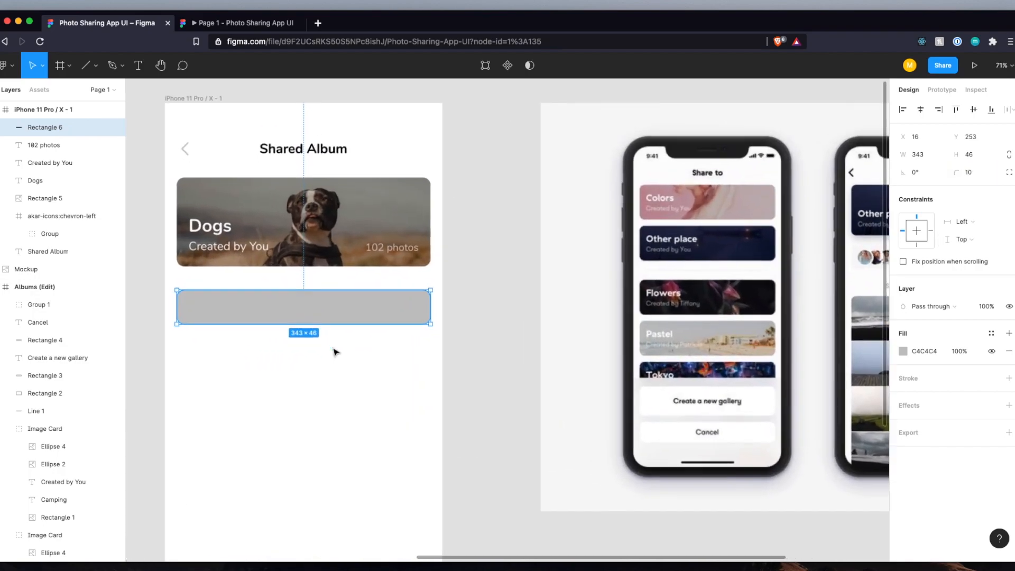
pyautogui.click(924, 352)
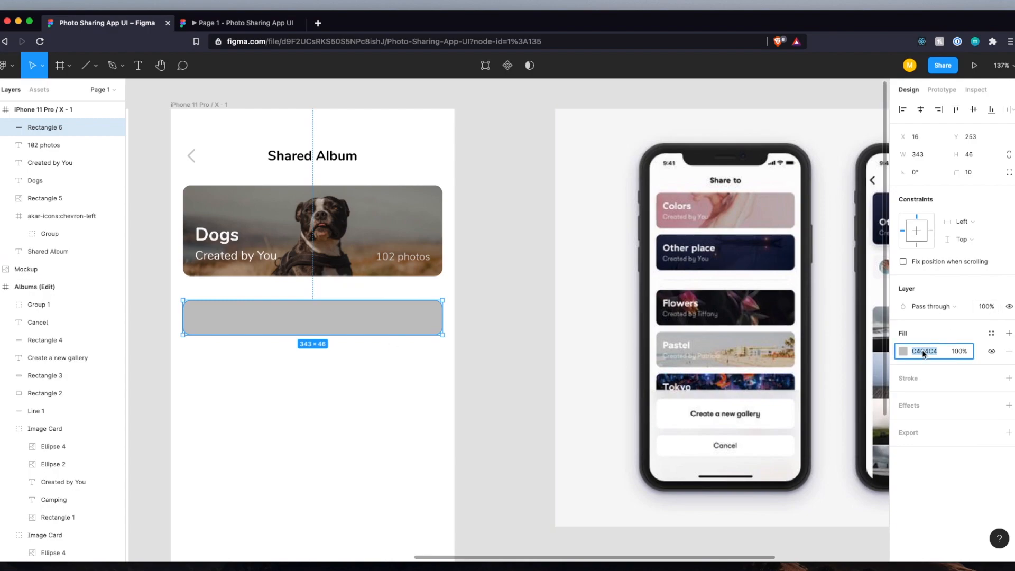
pyautogui.write('EBEBEB')
pyautogui.press('Return')
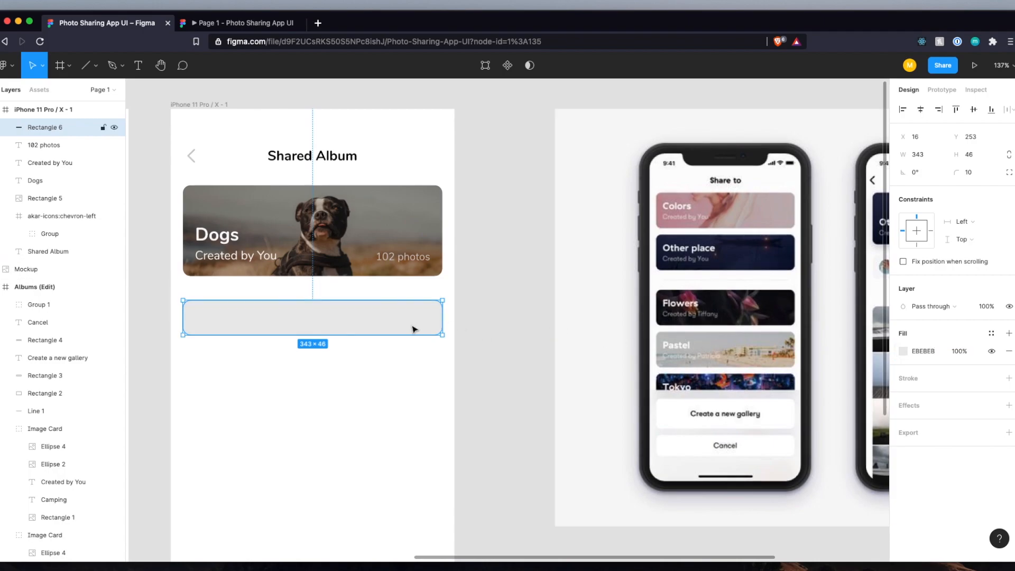
pyautogui.scroll(-4, 418, 332)
pyautogui.scroll(6, 413, 325)
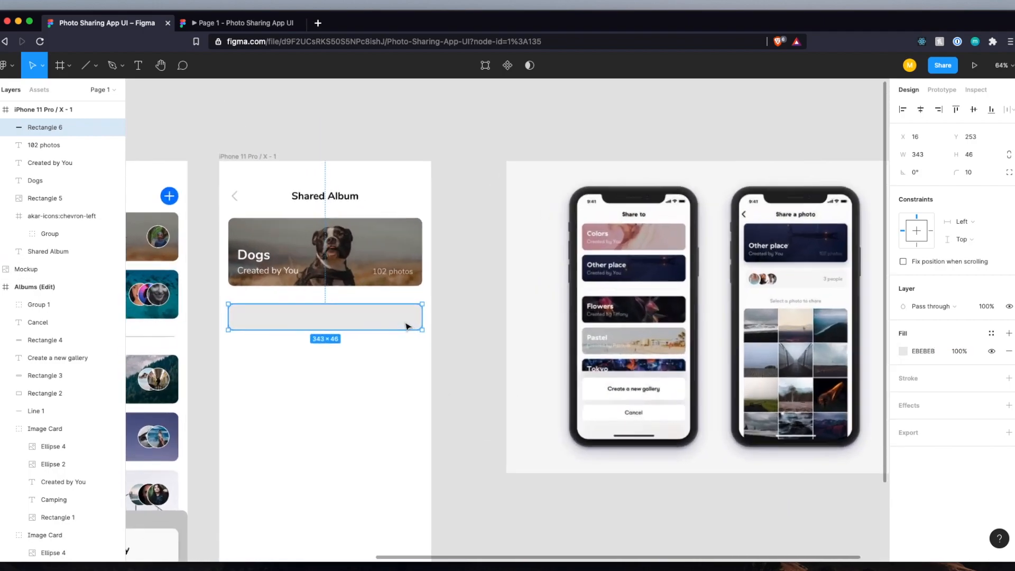
# Reduce the corner radius of the light gray bar below the Dogs card to 5, comparing it with the mockup's people bar.
pyautogui.hscroll(-3, 407, 326)
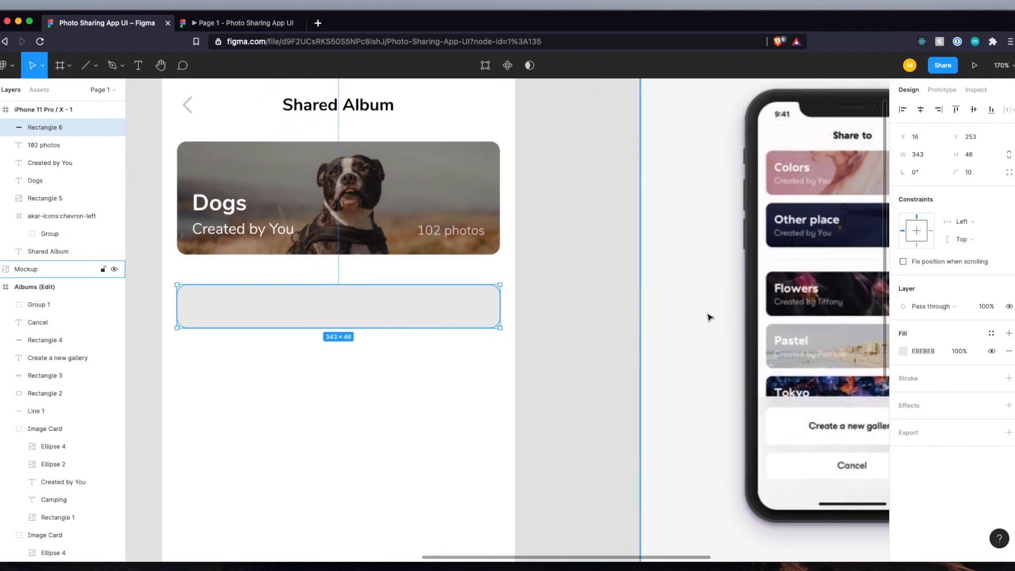
pyautogui.click(573, 312)
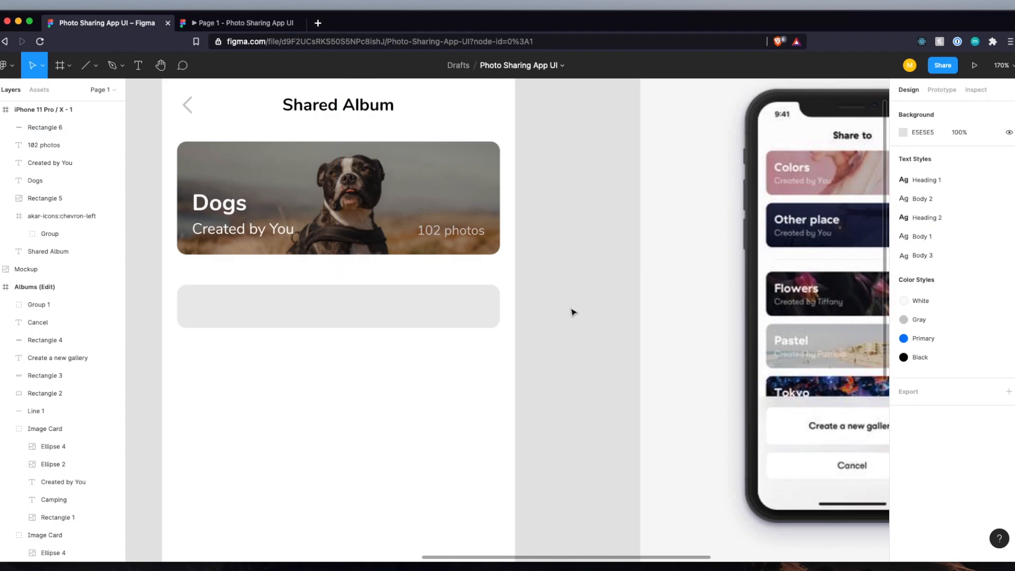
pyautogui.scroll(-3, 516, 308)
pyautogui.hscroll(7, 515, 308)
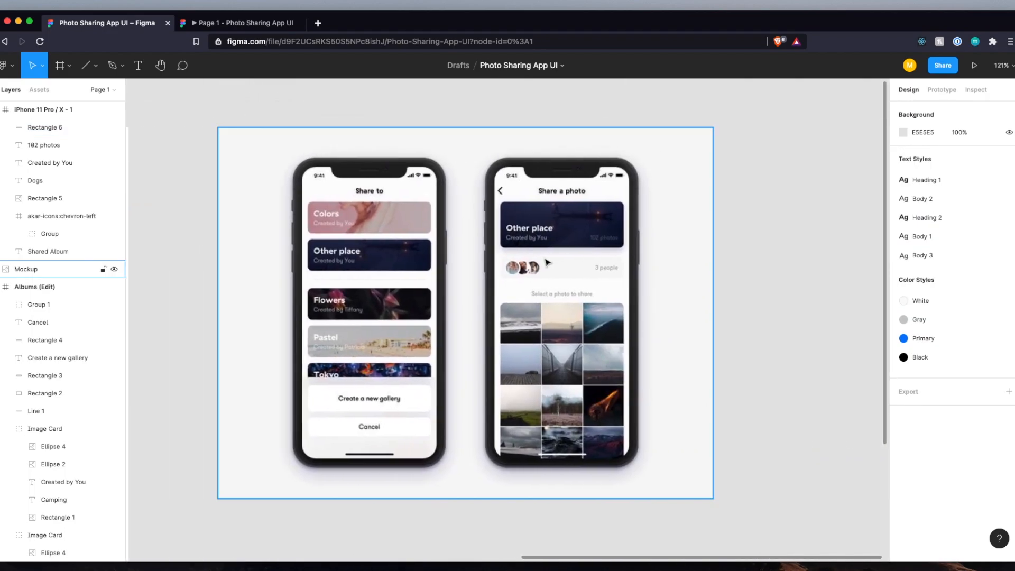
pyautogui.scroll(10, 547, 262)
pyautogui.scroll(-8, 546, 263)
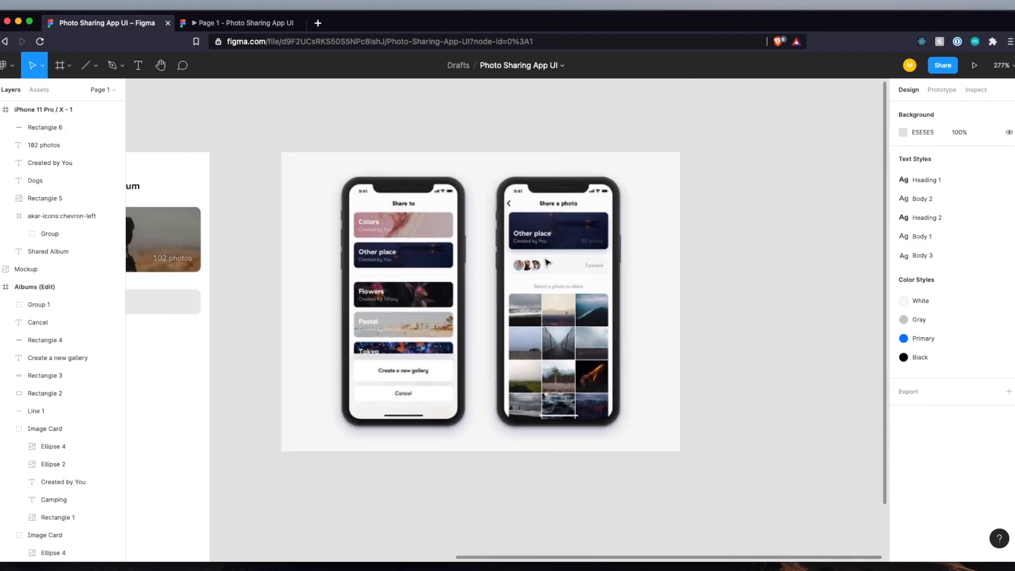
pyautogui.click(315, 292)
pyautogui.click(975, 175)
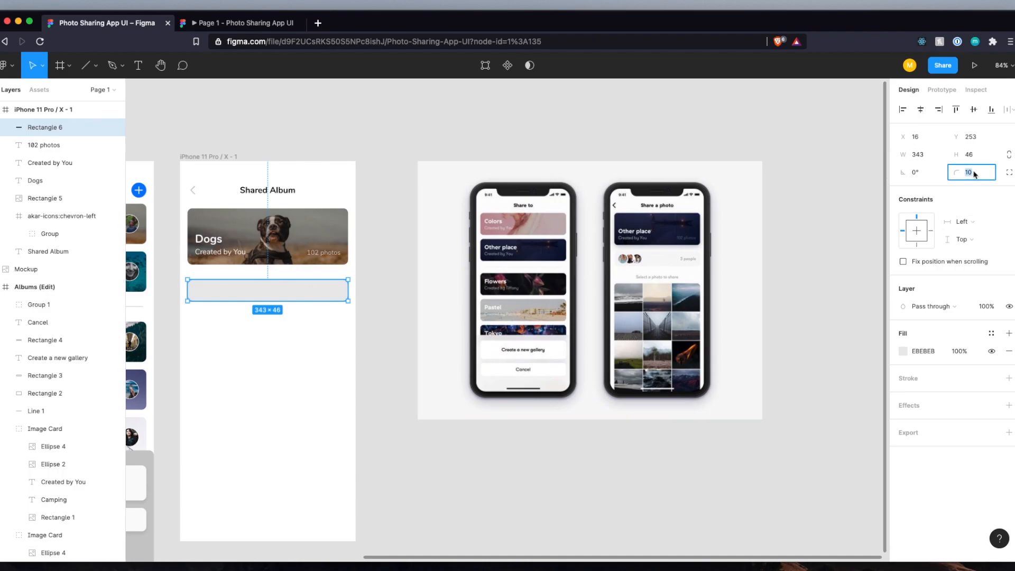
pyautogui.write('5')
pyautogui.press('Return')
pyautogui.click(373, 339)
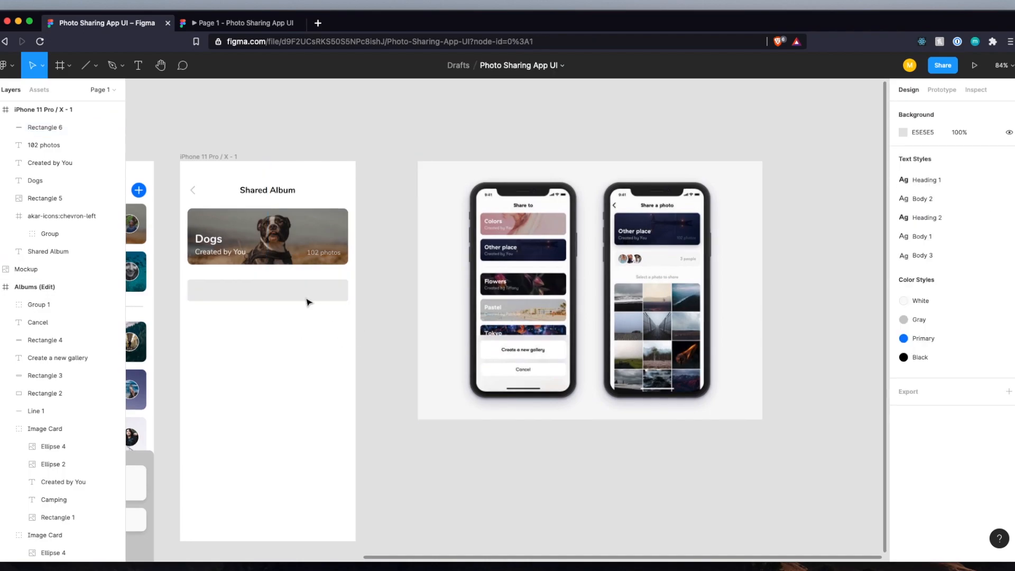
# Copy the three overlapping avatar circles from the Travel card and paste them onto the light gray bar in the Shared Album frame.
pyautogui.scroll(5, 279, 288)
pyautogui.hscroll(-2, 280, 288)
pyautogui.scroll(-5, 279, 288)
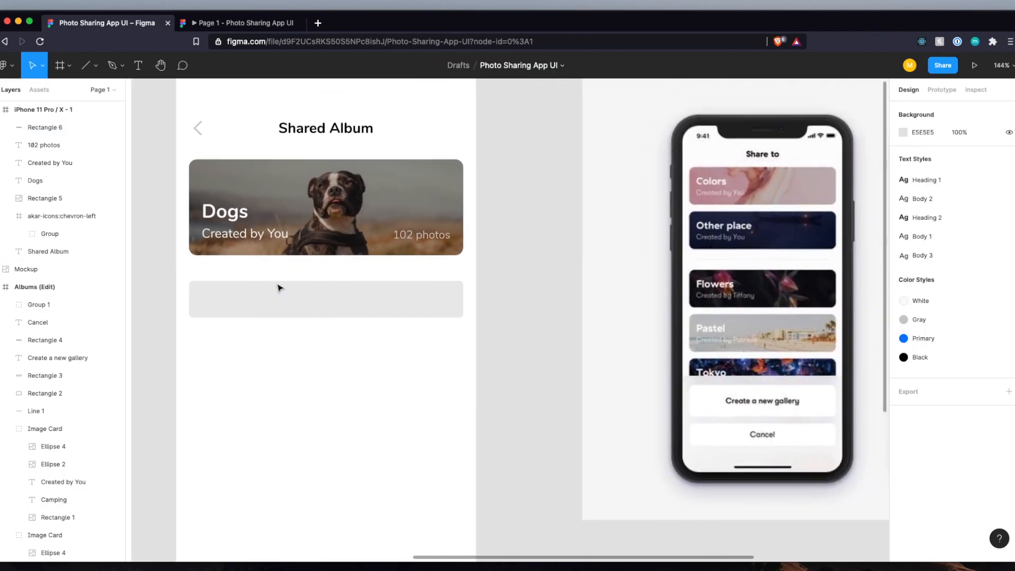
pyautogui.doubleClick(180, 282)
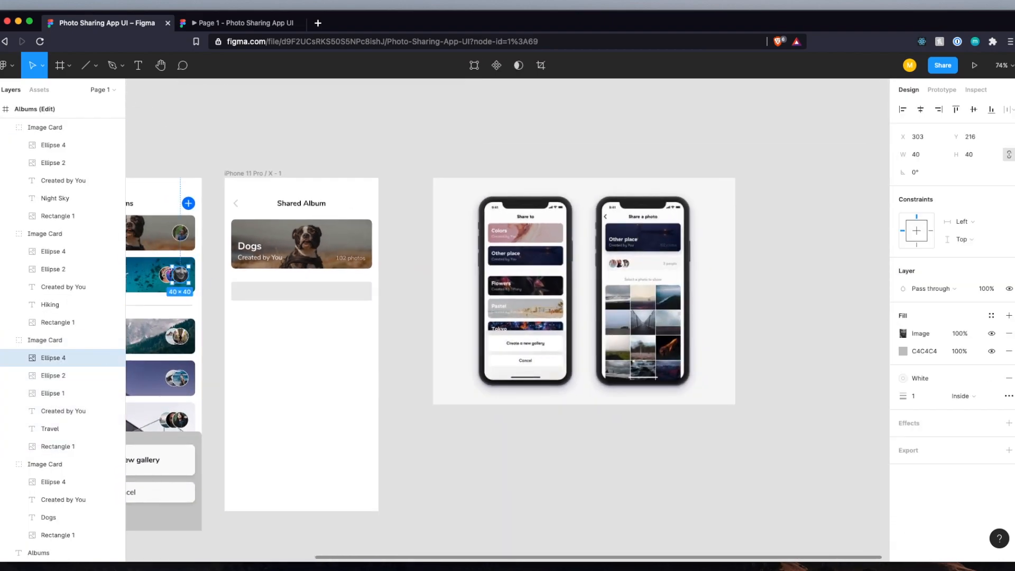
pyautogui.scroll(5, 165, 273)
pyautogui.keyDown('shift'); pyautogui.click(160, 281); pyautogui.keyUp('shift')
pyautogui.keyDown('shift'); pyautogui.click(174, 284); pyautogui.keyUp('shift')
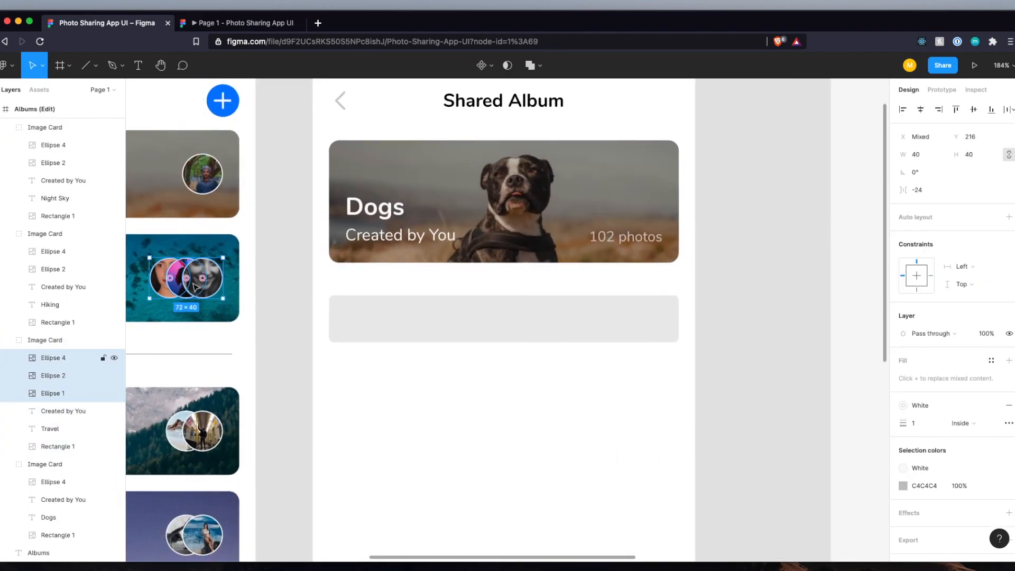
pyautogui.hotkey('ctrl', 'c')
pyautogui.click(375, 320)
pyautogui.hotkey('ctrl', 'v')
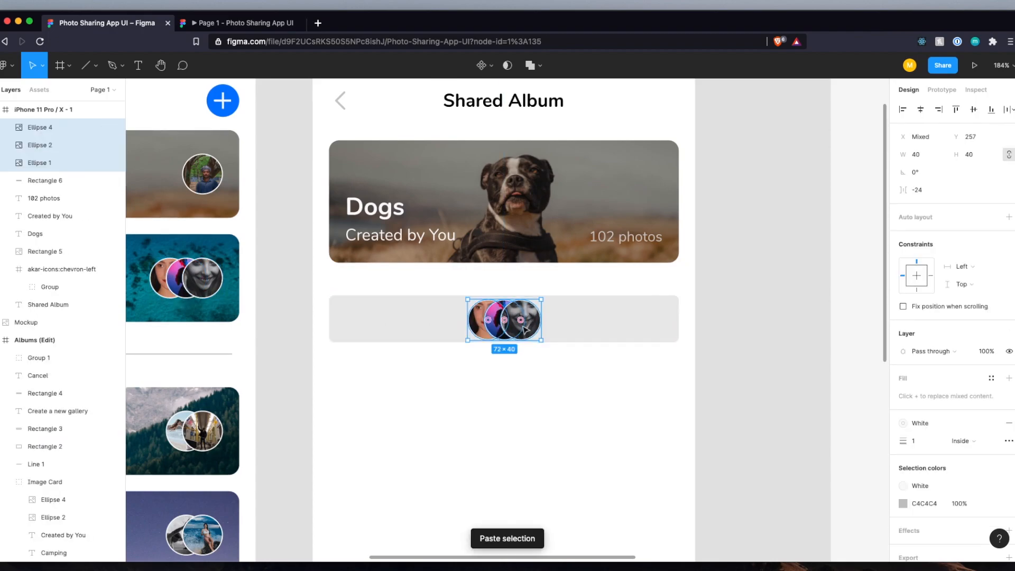
# Move the pasted avatars to the left end of the gray bar, vertically centered and inset 15 from its left edge.
pyautogui.moveTo(525, 330); pyautogui.dragTo(334, 327)
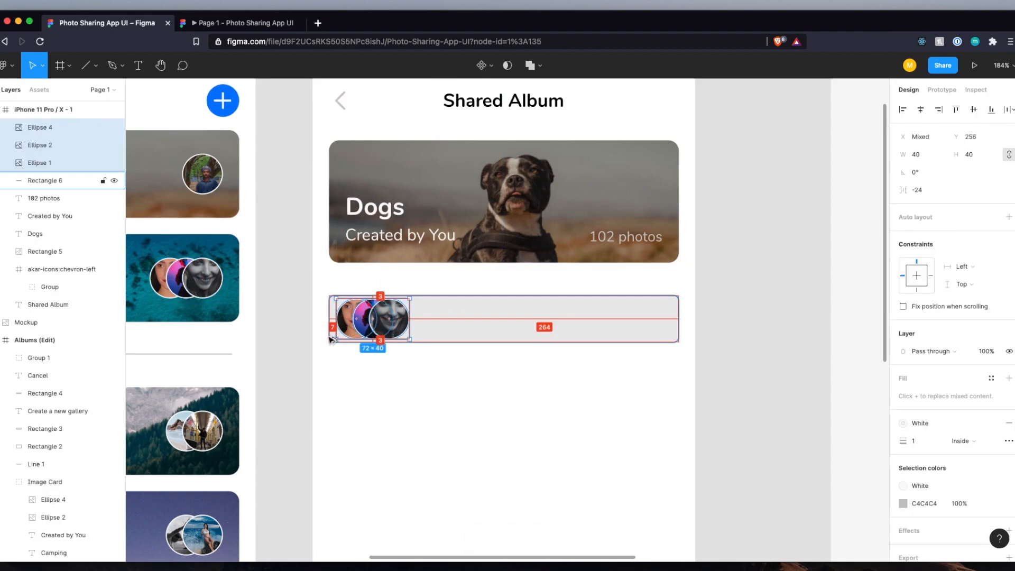
pyautogui.press('Right')
pyautogui.press('Right')
pyautogui.press('Right')
pyautogui.press('Right')
pyautogui.press('Right')
pyautogui.press('Right')
pyautogui.press('Right')
pyautogui.press('Right')
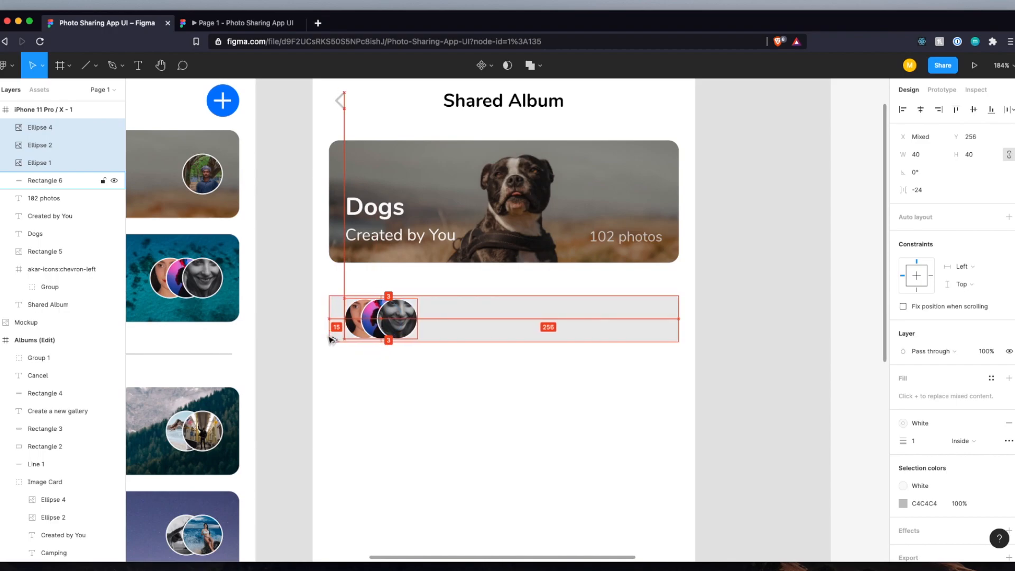
pyautogui.scroll(-3, 464, 370)
pyautogui.click(463, 372)
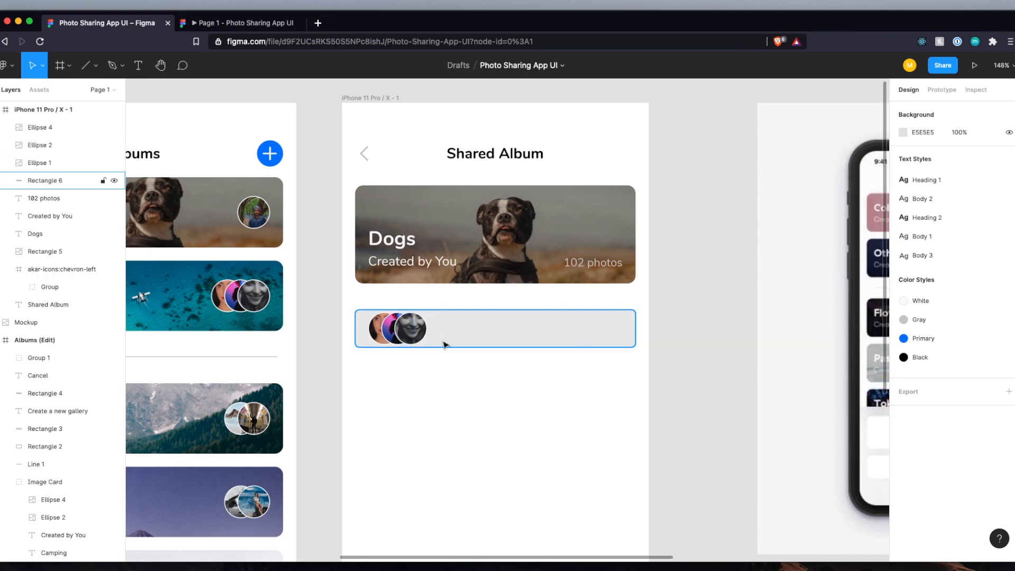
# Duplicate the Dogs card's "102 photos" text and place the copy straight below at Y 267, at the right end of the gray bar.
pyautogui.scroll(-3, 445, 345)
pyautogui.hscroll(5, 445, 345)
pyautogui.scroll(4, 445, 344)
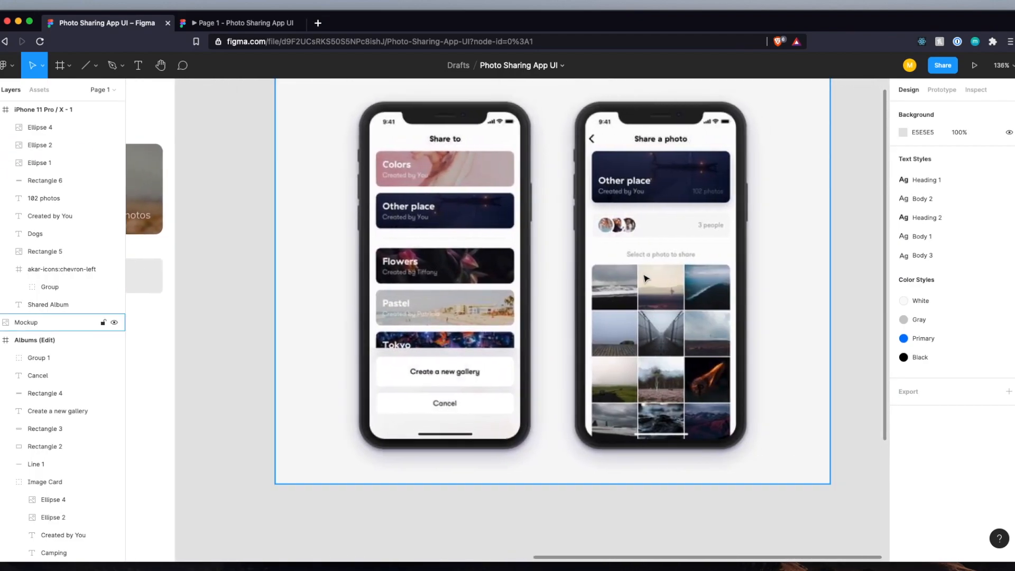
pyautogui.hscroll(-8, 714, 227)
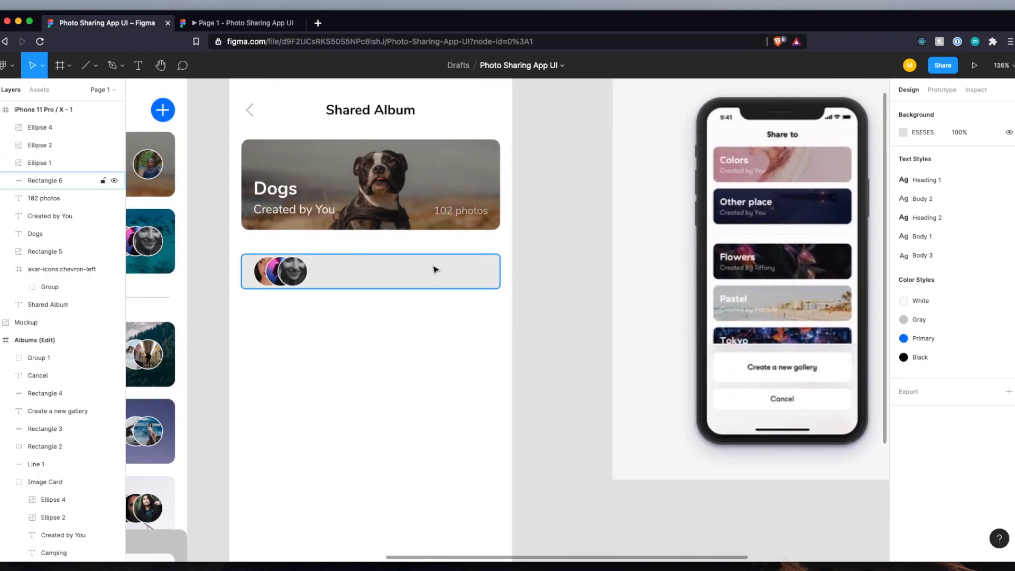
pyautogui.press('t')
pyautogui.press('v')
pyautogui.click(460, 210)
pyautogui.press('super+c')
pyautogui.press('super+v')
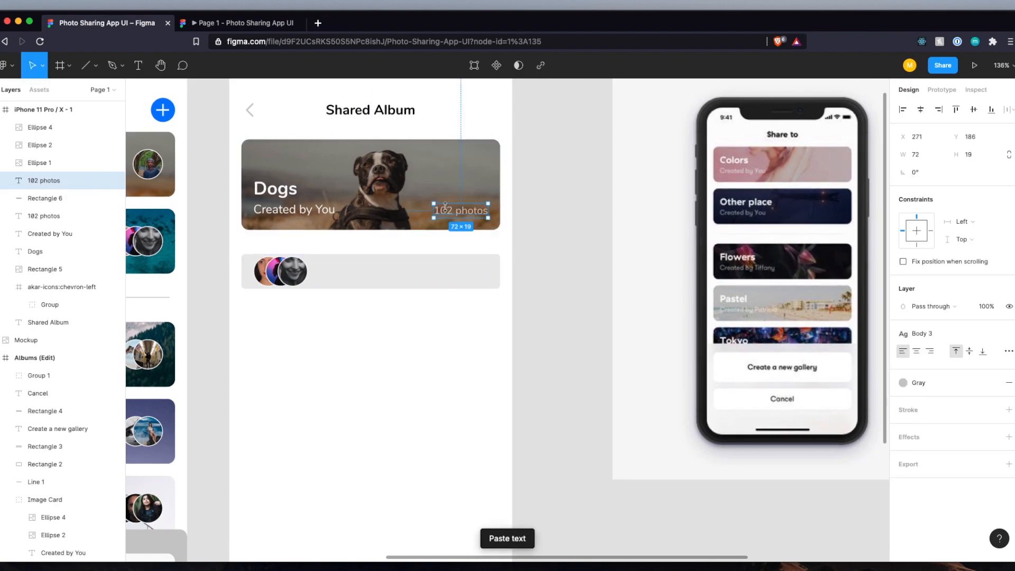
pyautogui.moveTo(451, 213); pyautogui.dragTo(450, 274)
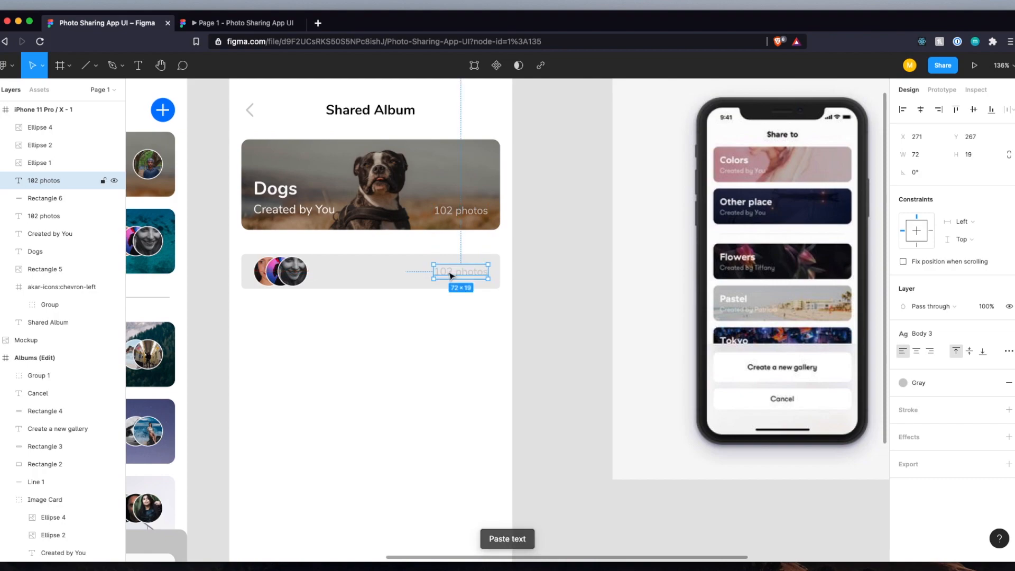
pyautogui.click(456, 319)
pyautogui.click(447, 269)
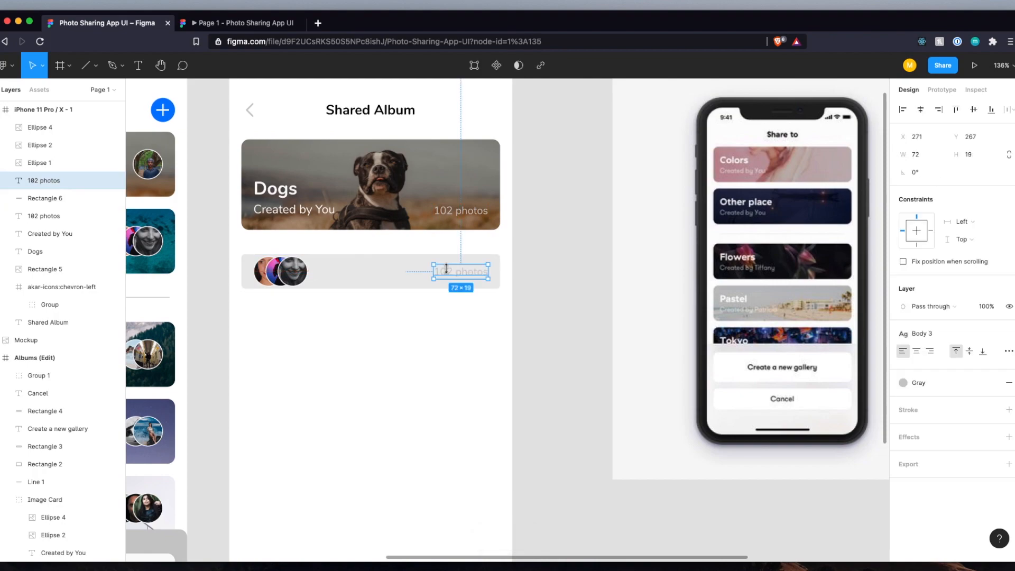
pyautogui.click(905, 382)
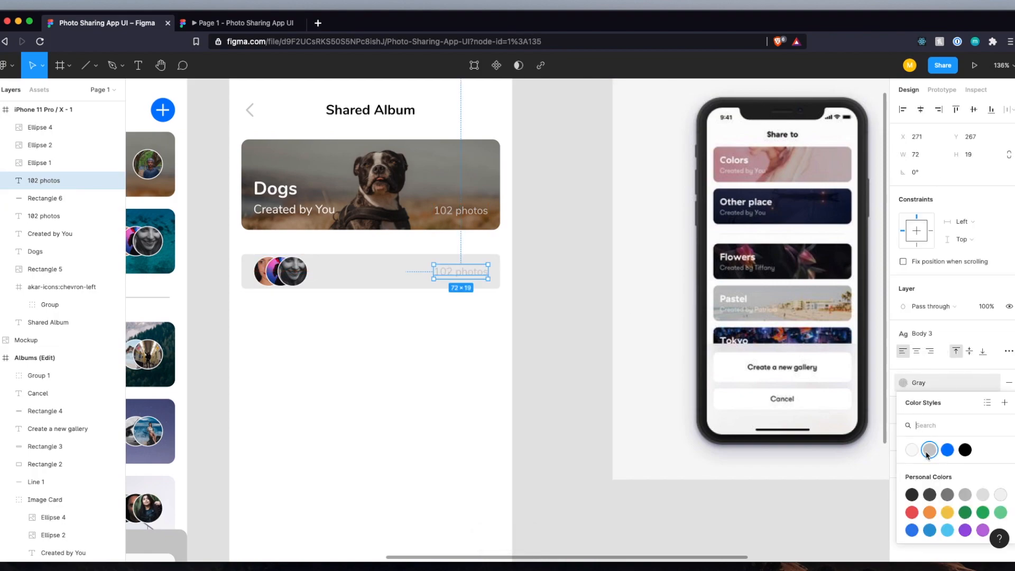
pyautogui.click(571, 340)
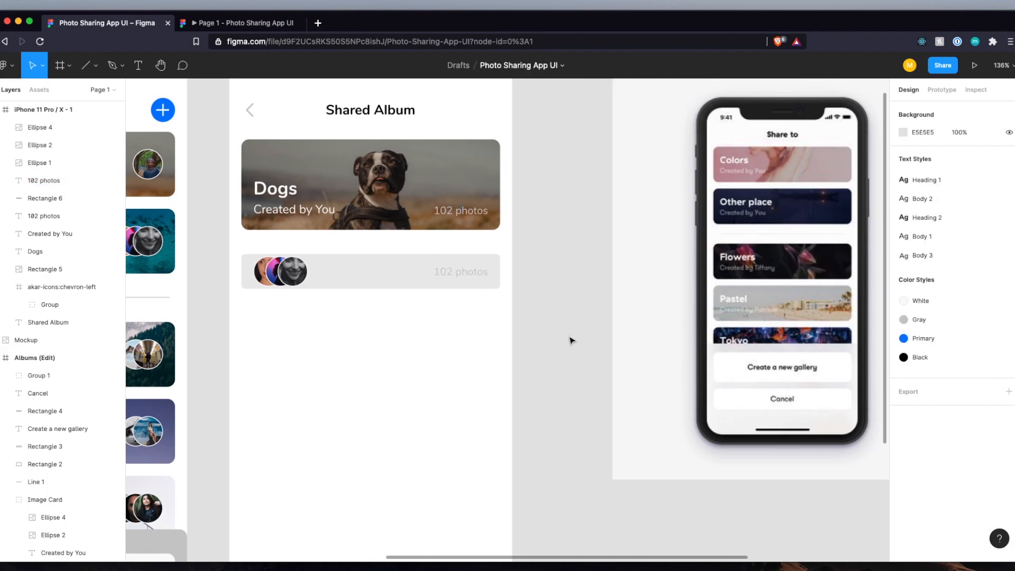
# Add a "Photos" text label below the gray people bar and move it up to Y 339.
pyautogui.scroll(-5, 466, 307)
pyautogui.click(753, 268)
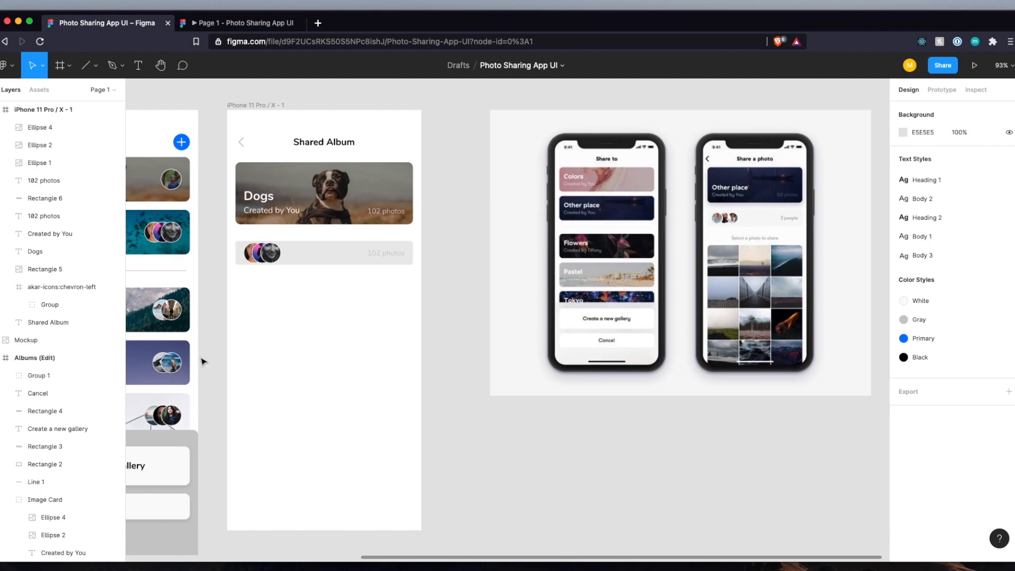
pyautogui.press('t')
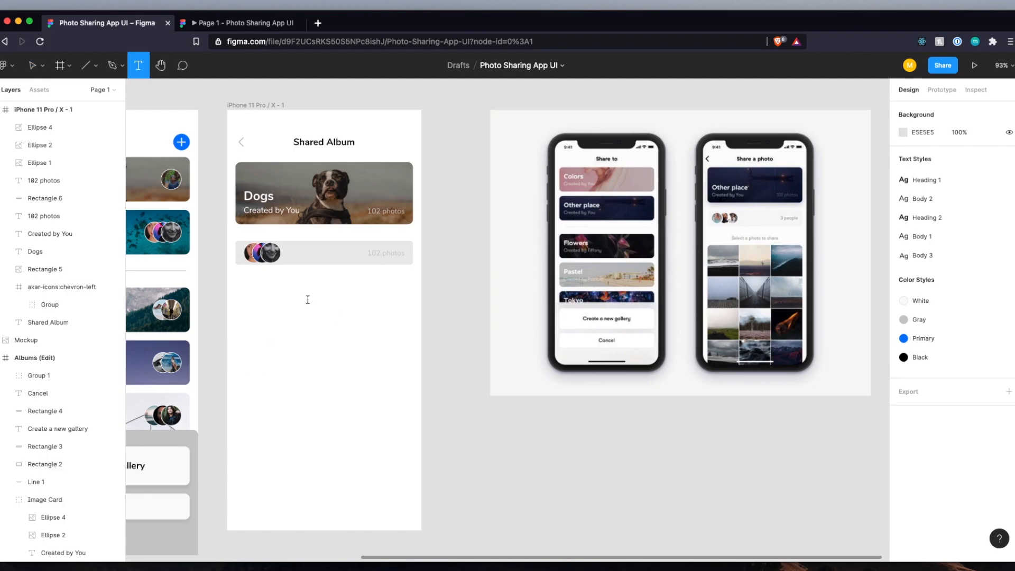
pyautogui.click(308, 300)
pyautogui.write('PHOTOS')
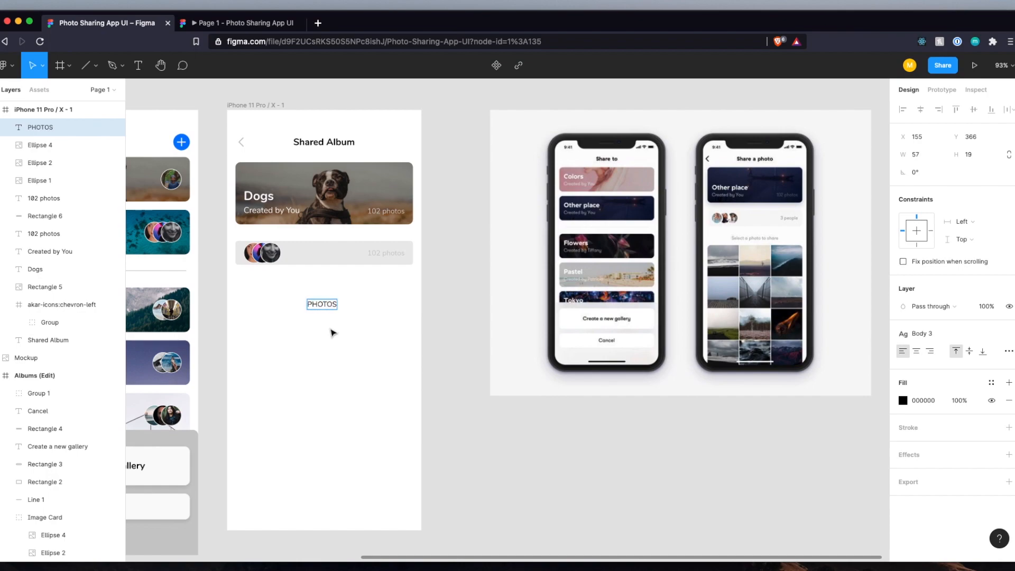
pyautogui.write('Photos')
pyautogui.press('Escape')
pyautogui.moveTo(323, 309); pyautogui.dragTo(324, 294)
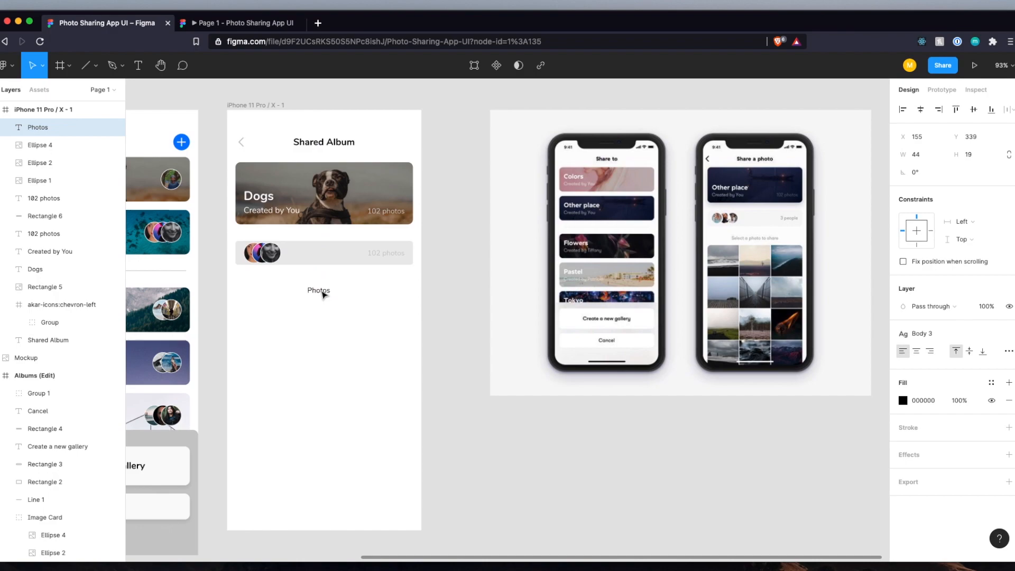
# Nudge the Photos label up to Y 331, leaving a gap of 32 below the gray bar.
pyautogui.press('alt')
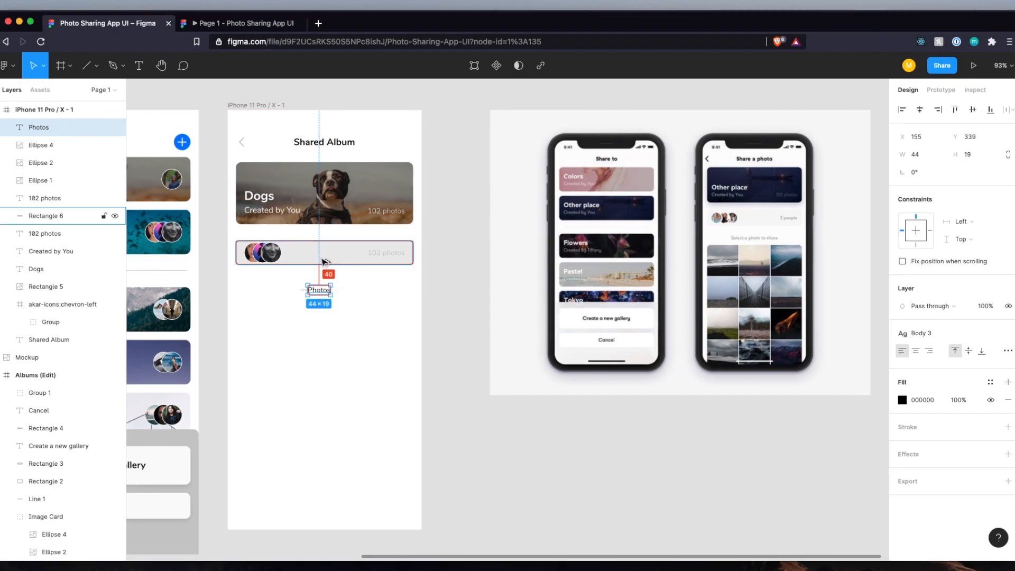
pyautogui.press('Up')
pyautogui.press('Up')
pyautogui.press('Up')
pyautogui.press('Up')
pyautogui.press('Up')
pyautogui.press('Up')
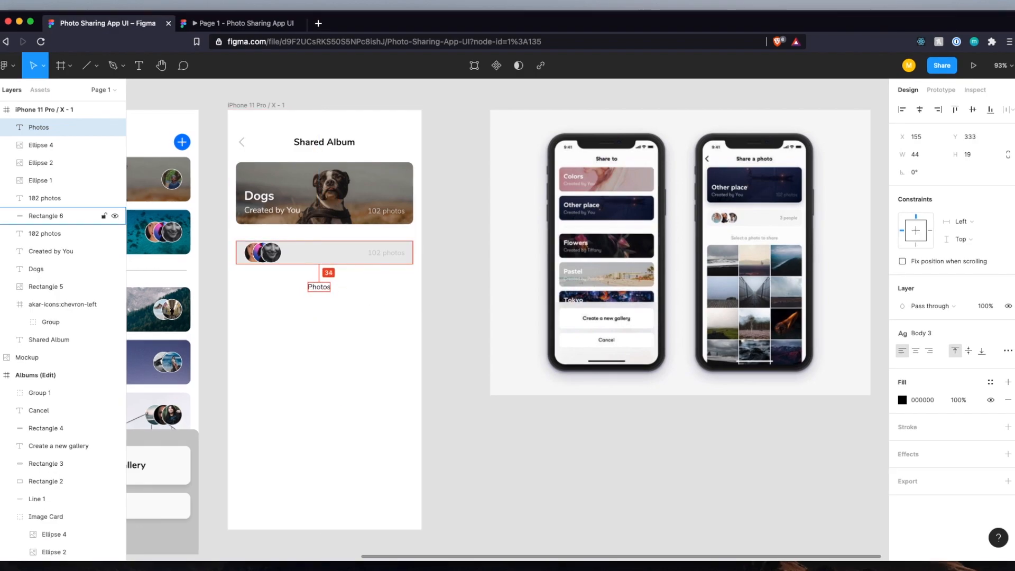
pyautogui.press('Up')
pyautogui.press('Down')
# Apply the Gray color style to the Photos label's fill.
pyautogui.scroll(10, 309, 306)
pyautogui.scroll(-4, 309, 306)
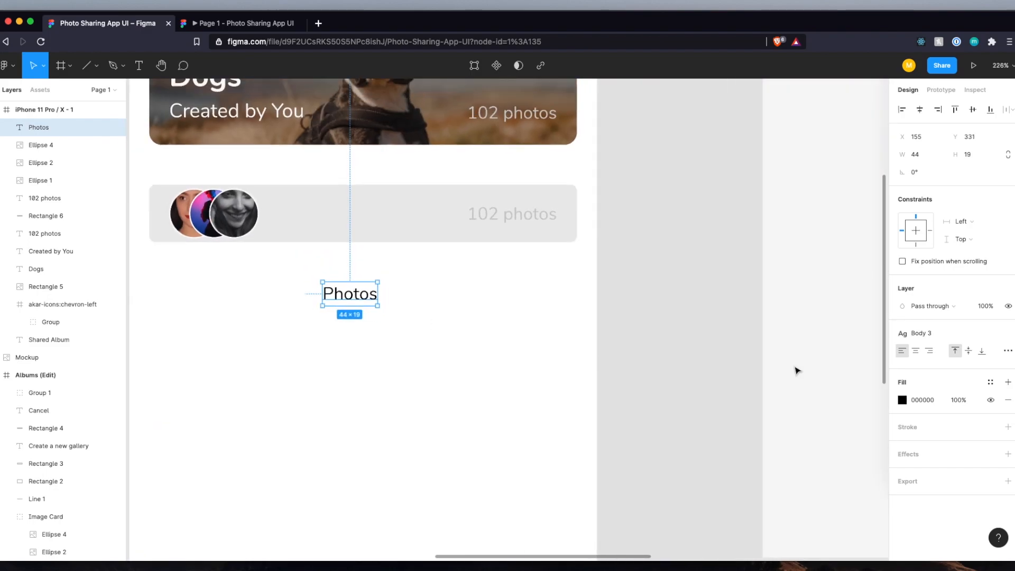
pyautogui.click(992, 399)
pyautogui.click(991, 382)
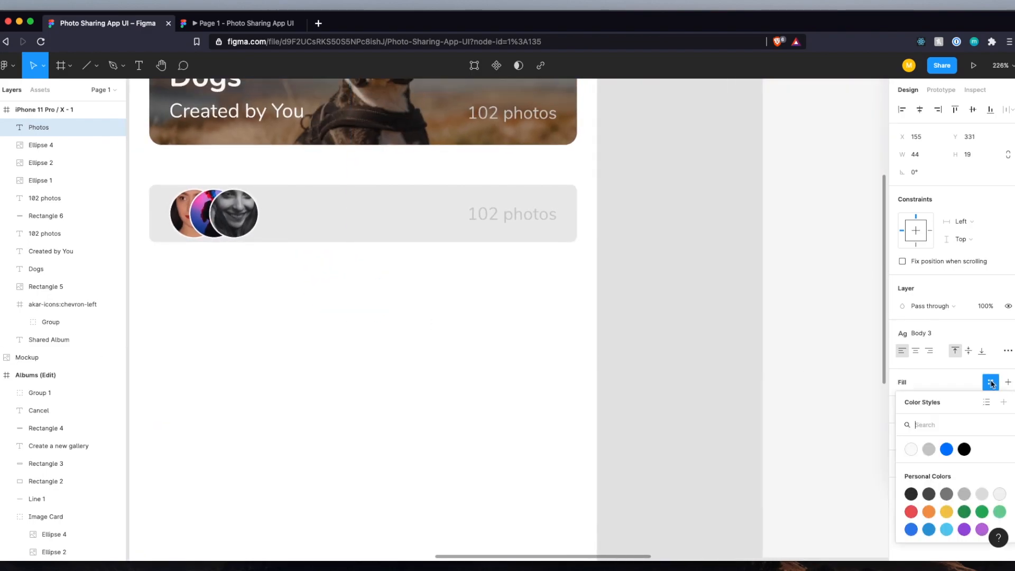
pyautogui.click(930, 450)
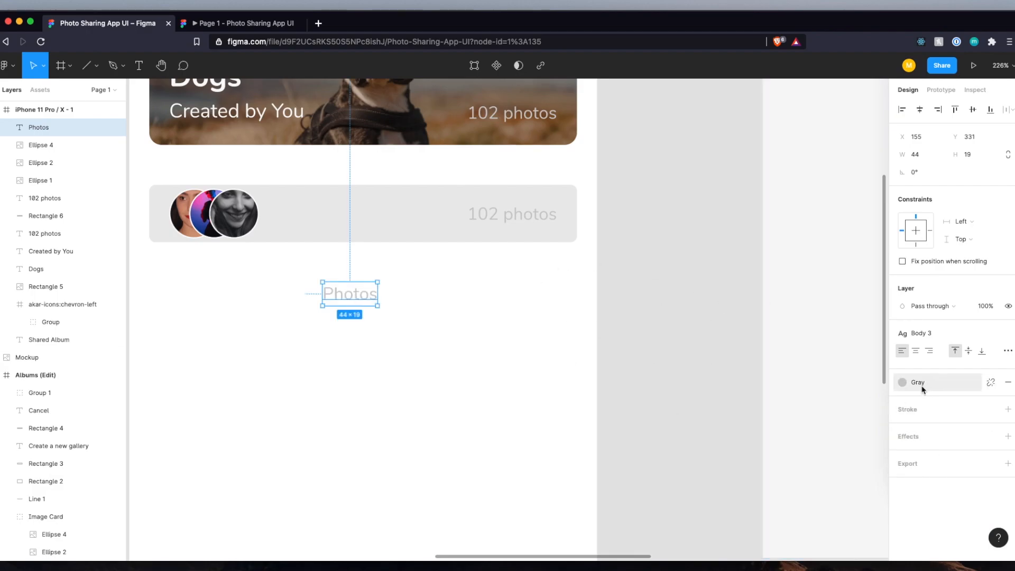
# Draw a 101 by 101 square at X 27, Y 355 below the Photos label, as the first tile of the mockup's photo grid.
pyautogui.scroll(-10, 465, 328)
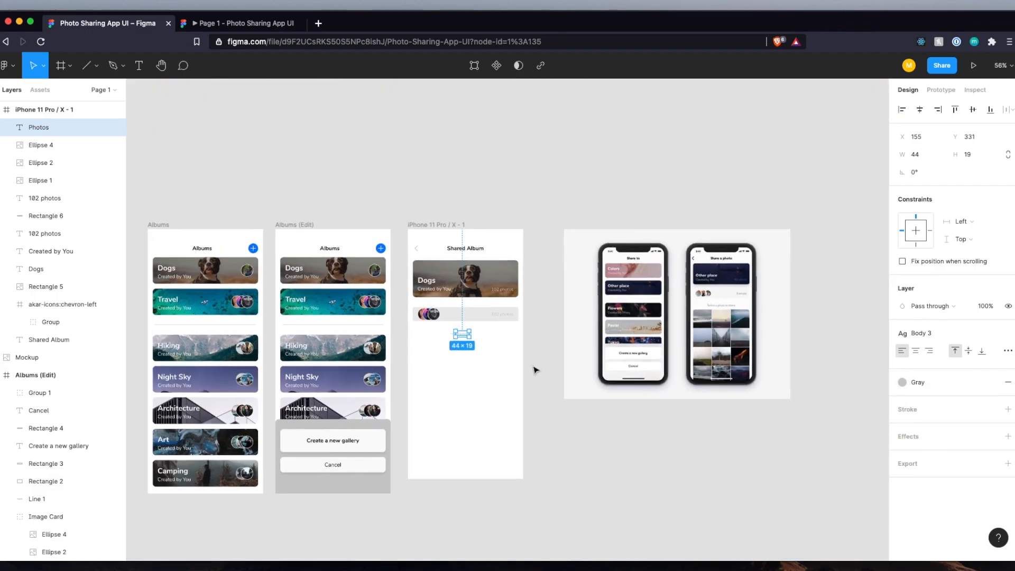
pyautogui.scroll(5, 704, 320)
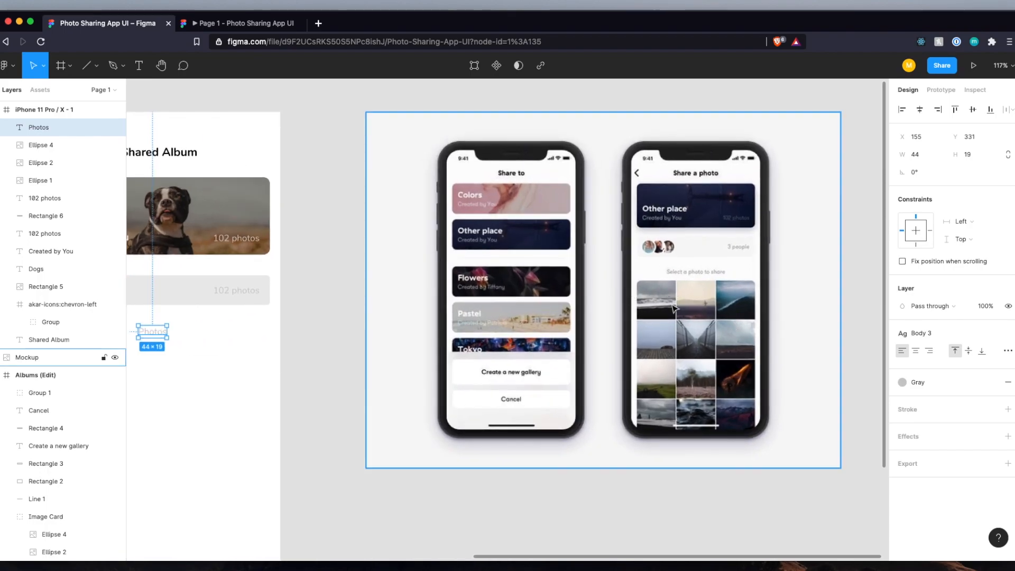
pyautogui.hscroll(-5, 675, 308)
pyautogui.click(382, 364)
pyautogui.press('r')
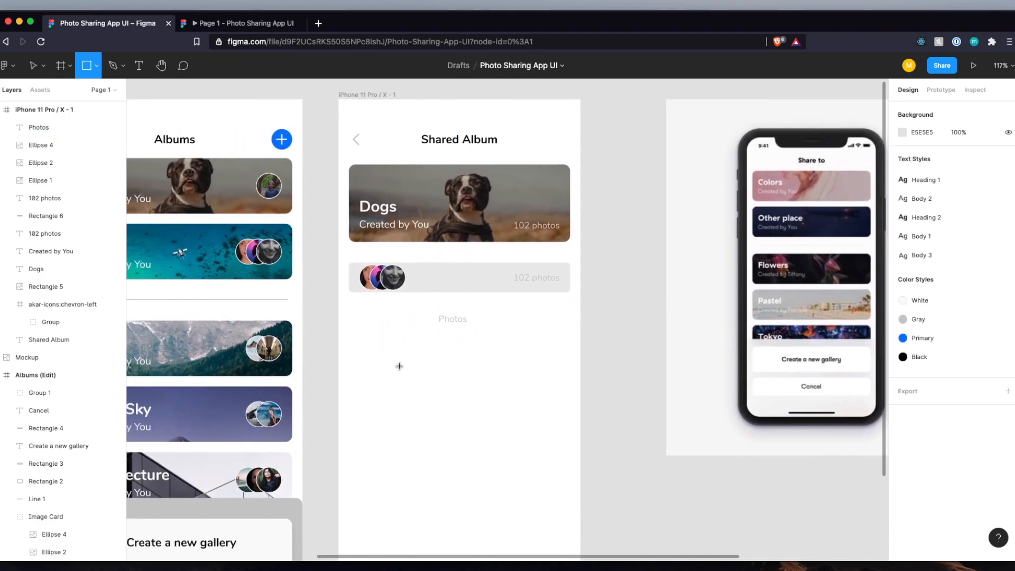
pyautogui.moveTo(394, 375); pyautogui.dragTo(424, 395)
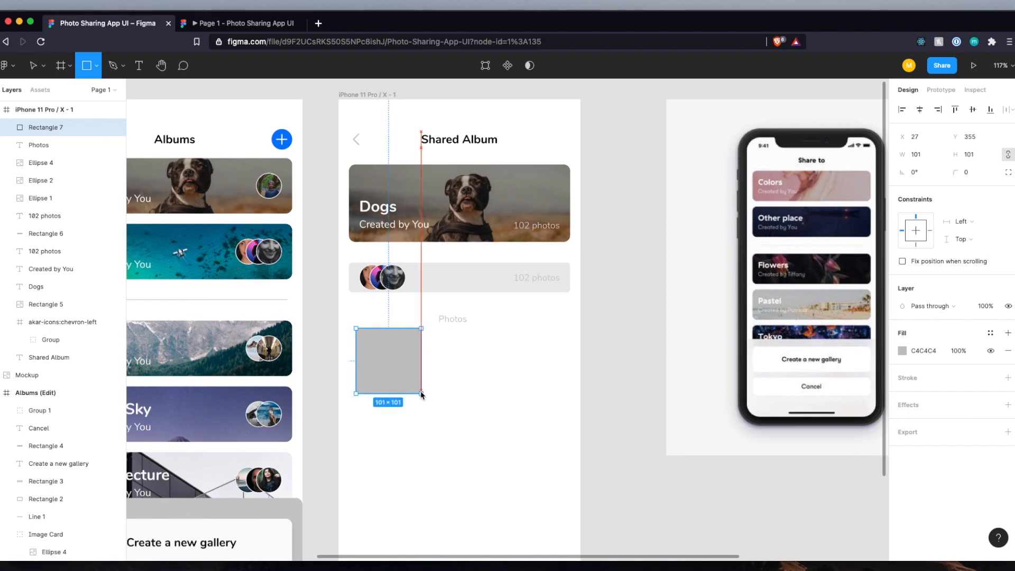
pyautogui.moveTo(421, 394); pyautogui.dragTo(422, 393)
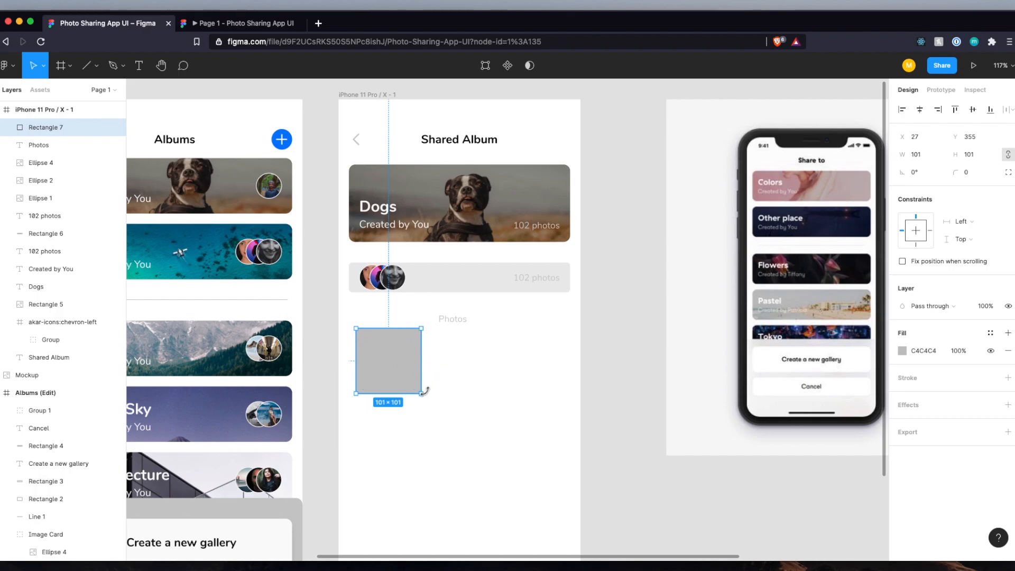
pyautogui.moveTo(424, 394); pyautogui.dragTo(422, 395)
pyautogui.hotkey('ctrl', 'z')
# Duplicate the gray square into a row of three tiles below the Photos label and set their horizontal spacing to 4.
pyautogui.moveTo(394, 361); pyautogui.dragTo(537, 365)
pyautogui.keyDown('shift'); pyautogui.click(467, 376); pyautogui.keyUp('shift')
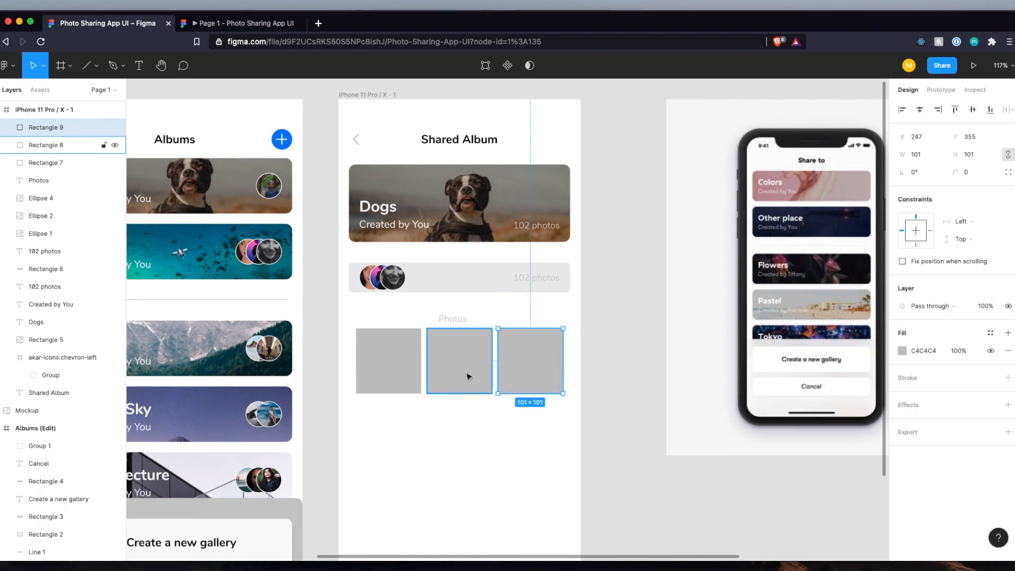
pyautogui.keyDown('shift'); pyautogui.click(386, 373); pyautogui.keyUp('shift')
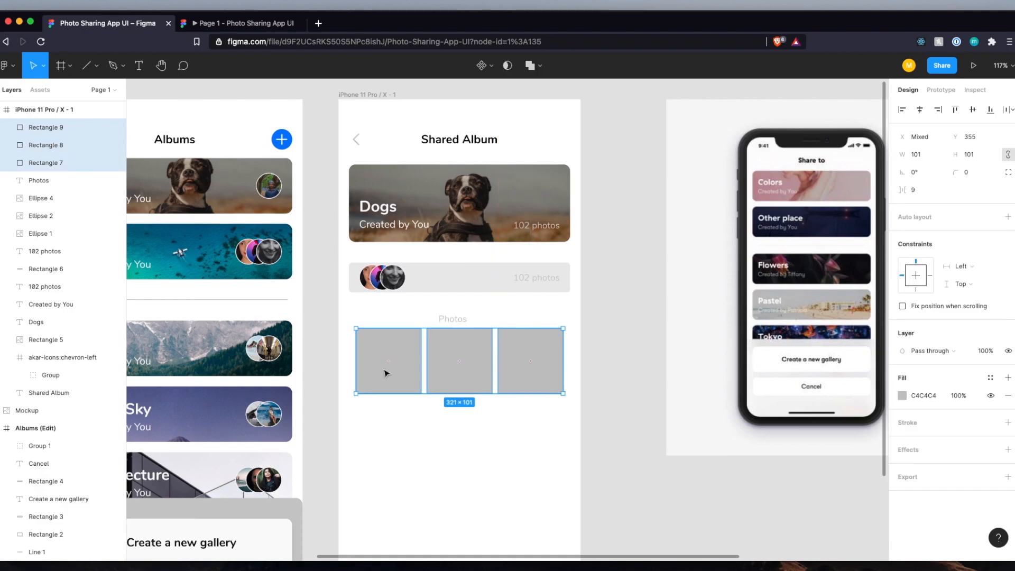
pyautogui.moveTo(905, 195)
pyautogui.mouseDown()
pyautogui.moveTo(871, 194)
pyautogui.moveTo(921, 196)
pyautogui.moveTo(903, 196)
pyautogui.mouseUp()
pyautogui.click(920, 189)
pyautogui.write('4')
pyautogui.press('Return')
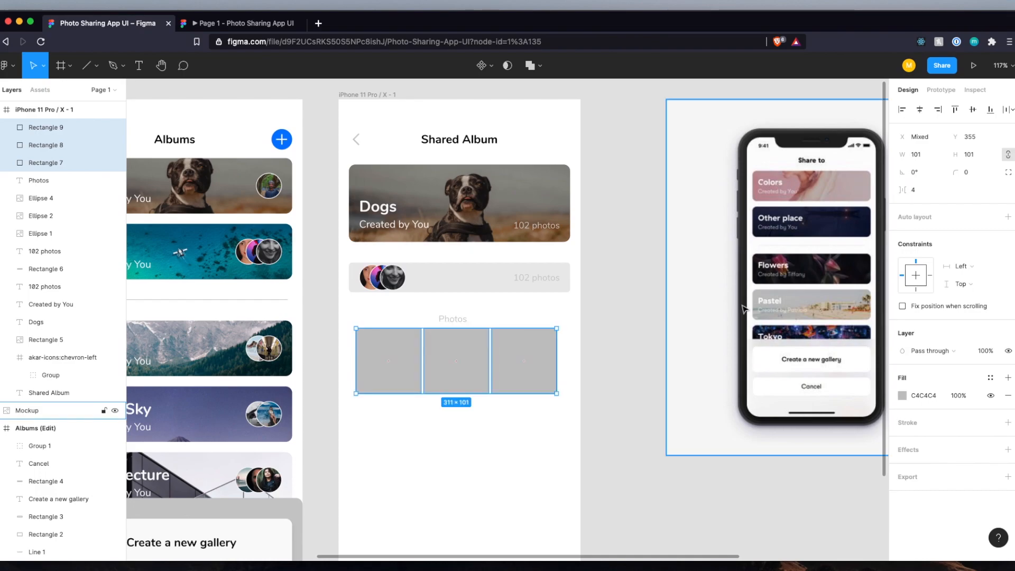
# Scale the three tiles up to 106 by 106 each and show the Shared Album frame's column layout grid.
pyautogui.moveTo(558, 392); pyautogui.dragTo(565, 397)
pyautogui.click(374, 107)
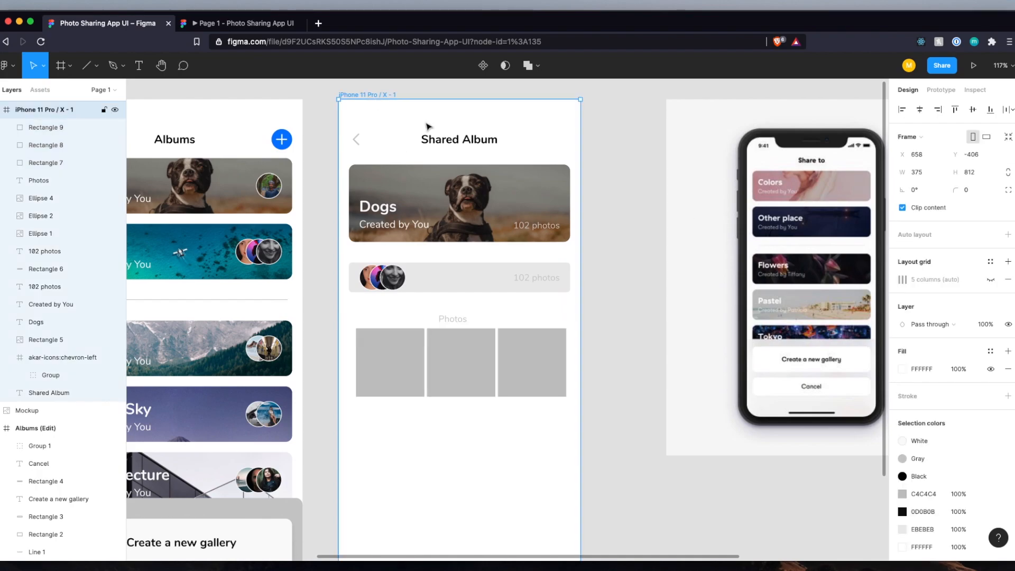
pyautogui.click(995, 285)
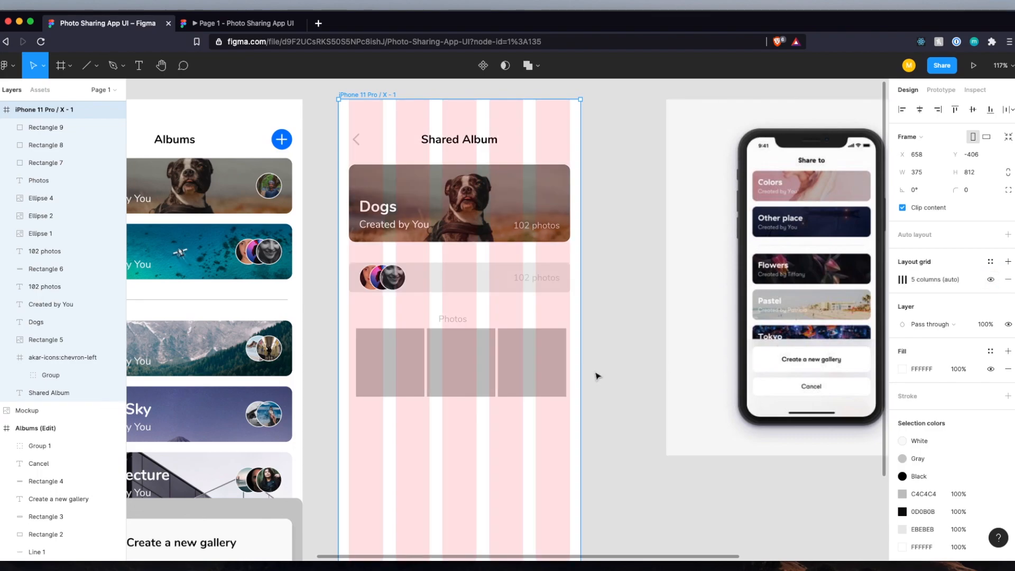
# Enlarge the row of three tiles to 343 by 111 so it spans the layout columns from edge to edge.
pyautogui.click(547, 381)
pyautogui.keyDown('shift'); pyautogui.click(457, 369); pyautogui.keyUp('shift')
pyautogui.keyDown('shift'); pyautogui.click(390, 365); pyautogui.keyUp('shift')
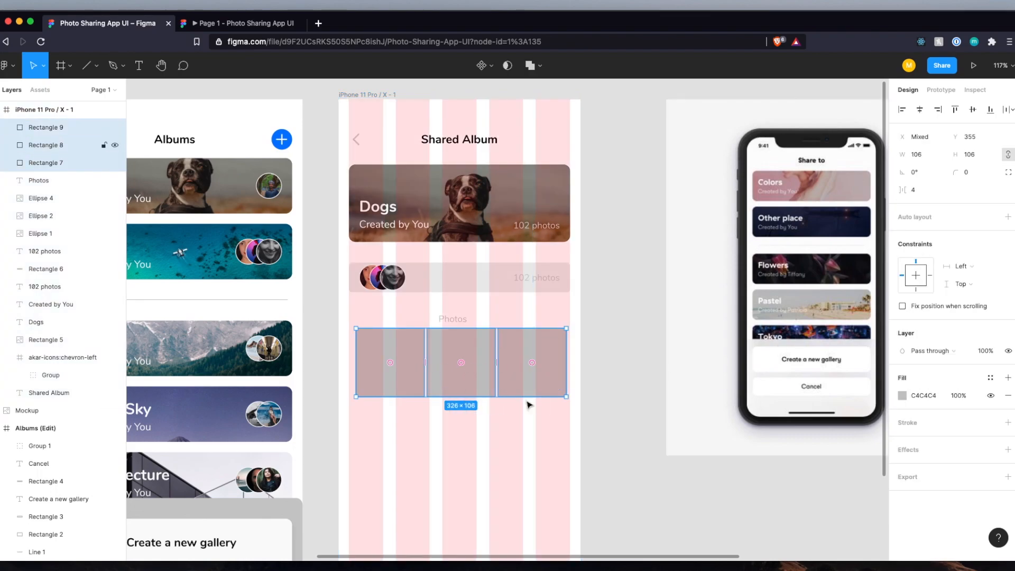
pyautogui.moveTo(566, 396); pyautogui.dragTo(568, 399)
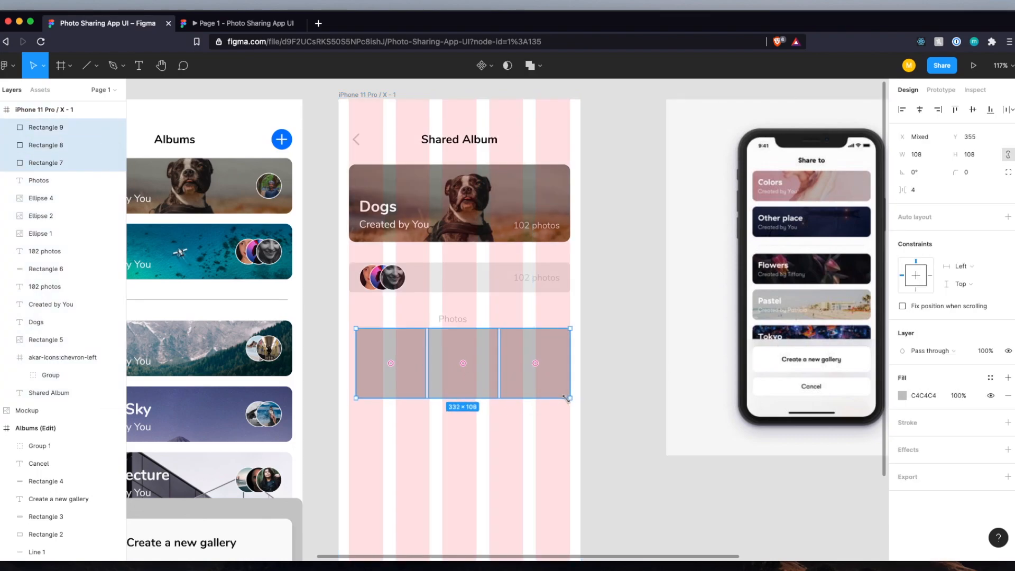
pyautogui.moveTo(356, 398); pyautogui.dragTo(353, 401)
pyautogui.scroll(5, 341, 345)
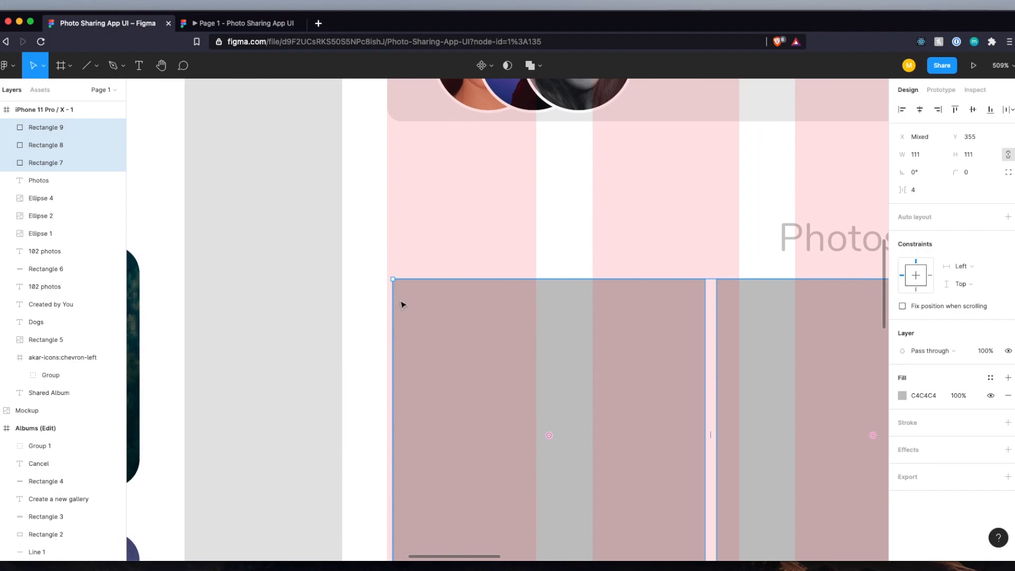
pyautogui.moveTo(392, 279); pyautogui.dragTo(388, 277)
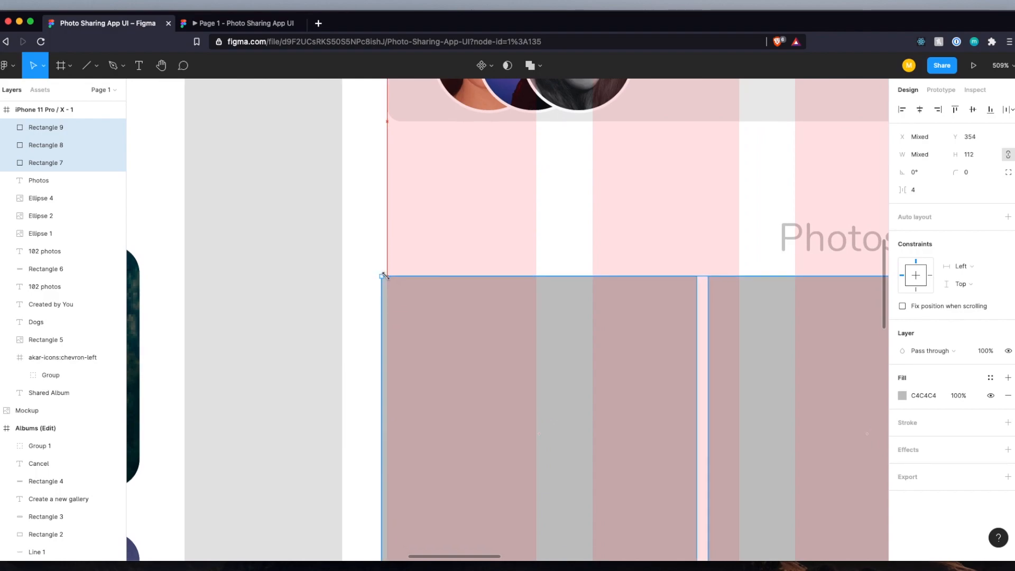
pyautogui.scroll(-5, 387, 278)
pyautogui.scroll(-1, 386, 277)
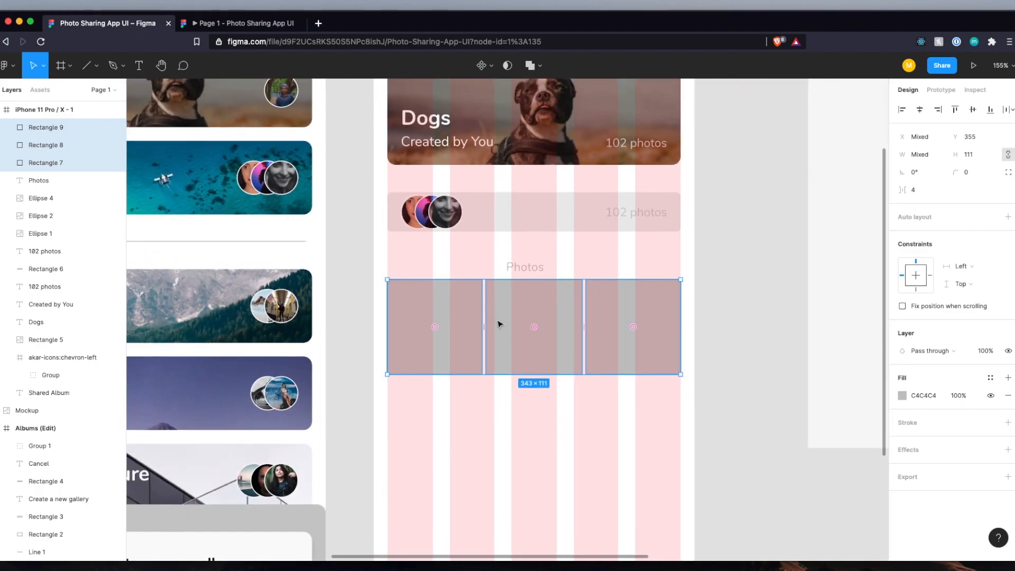
# Hide the layout grid on the Shared Album frame.
pyautogui.scroll(4, 645, 373)
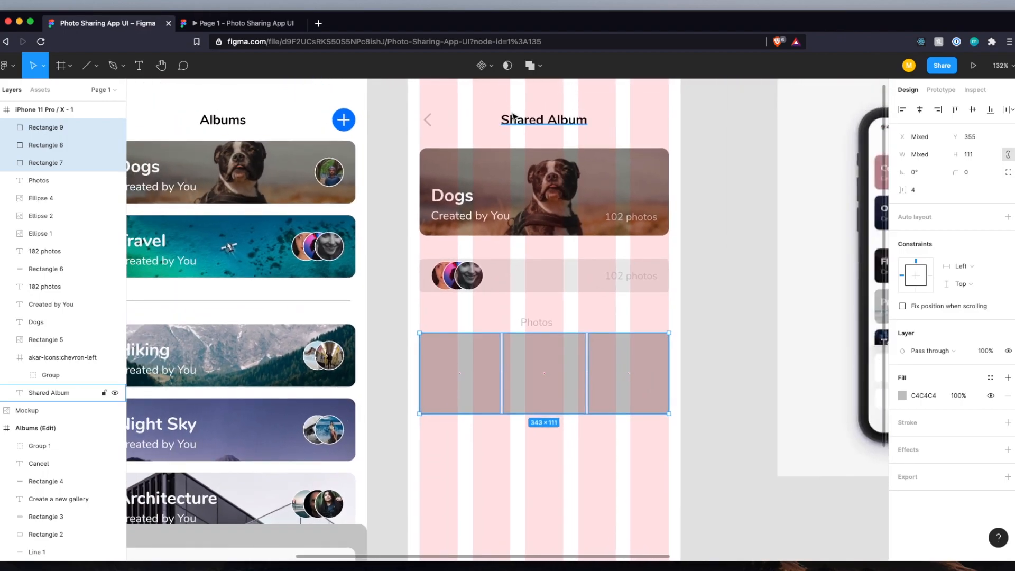
pyautogui.scroll(-2, 439, 154)
pyautogui.click(417, 152)
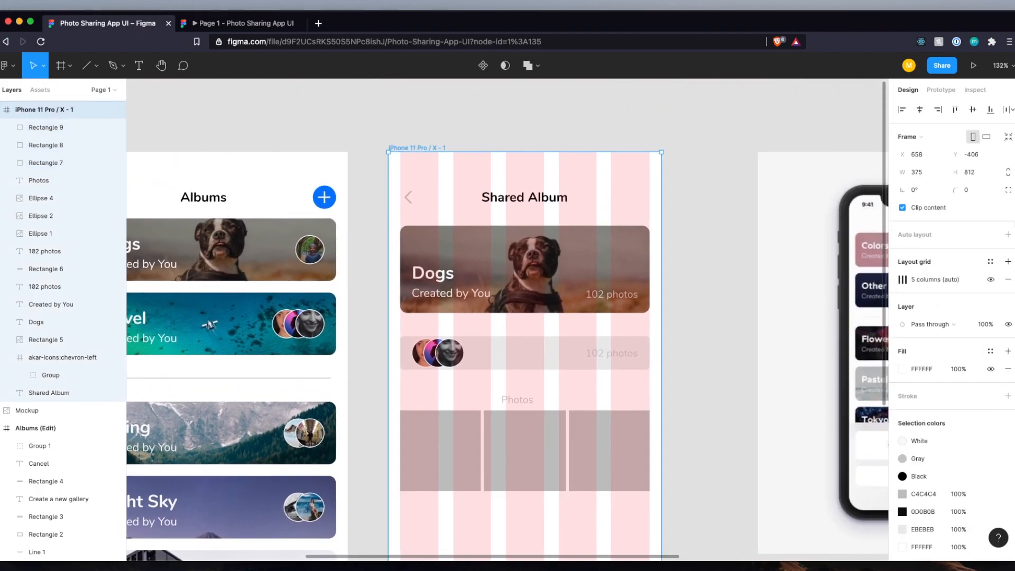
pyautogui.click(991, 279)
# Move the row of three tiles down to Y 358, away from the Photos label.
pyautogui.click(462, 440)
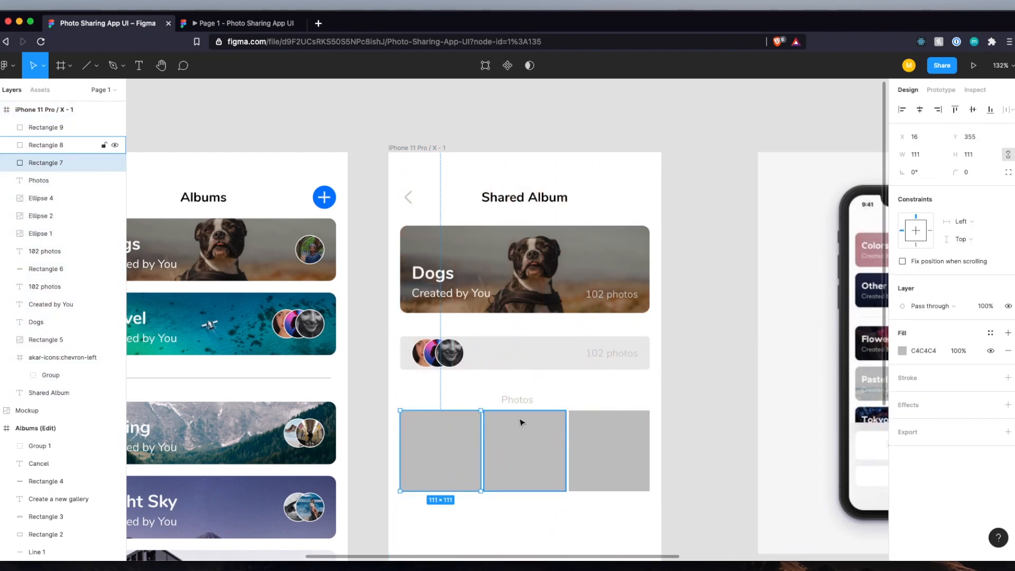
pyautogui.keyDown('shift'); pyautogui.click(526, 450); pyautogui.keyUp('shift')
pyautogui.keyDown('shift'); pyautogui.click(594, 454); pyautogui.keyUp('shift')
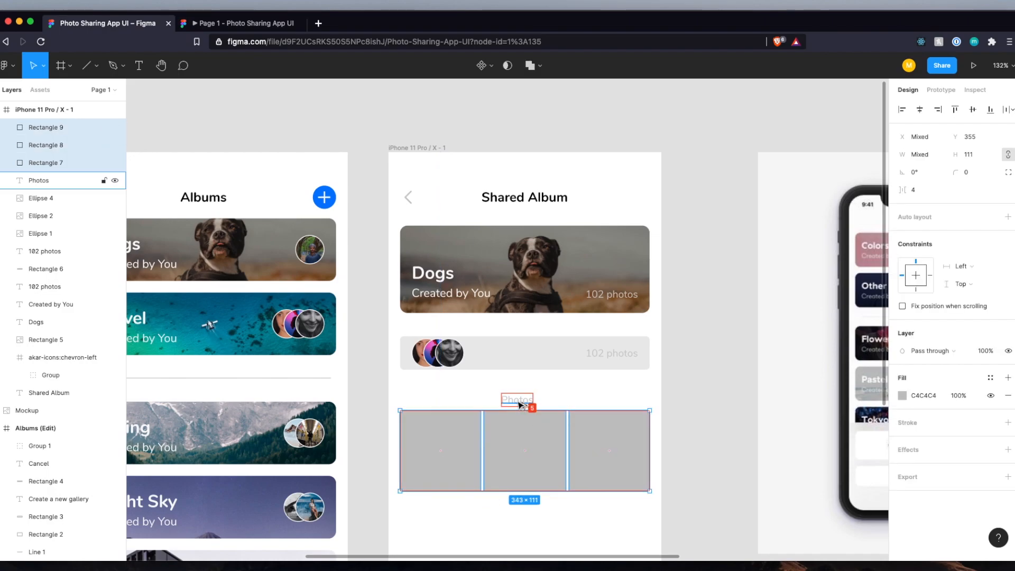
pyautogui.scroll(-5, 518, 405)
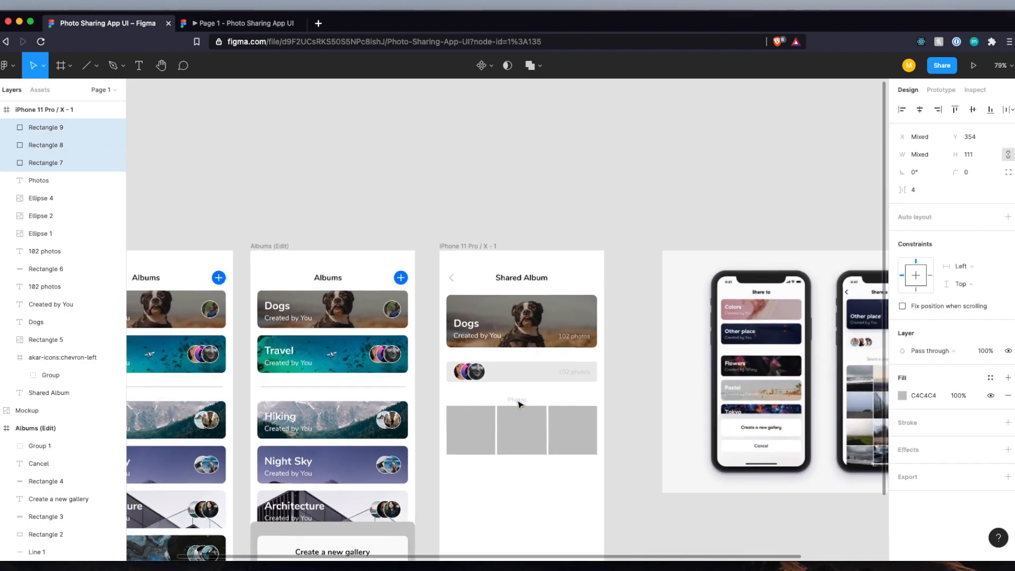
pyautogui.press('Down')
pyautogui.press('Down')
pyautogui.press('Down')
pyautogui.press('Down')
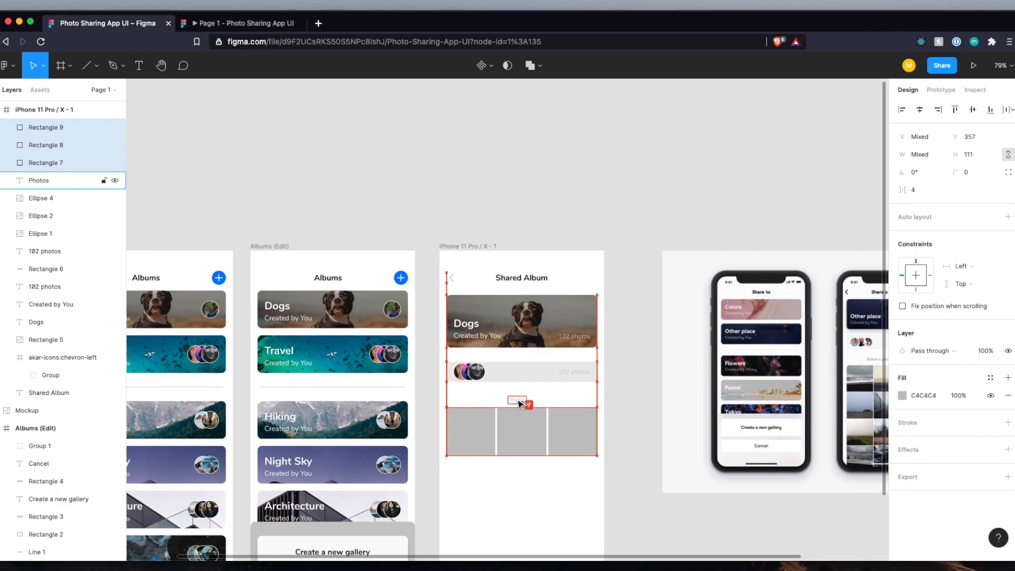
pyautogui.scroll(-3, 533, 409)
pyautogui.scroll(5, 534, 417)
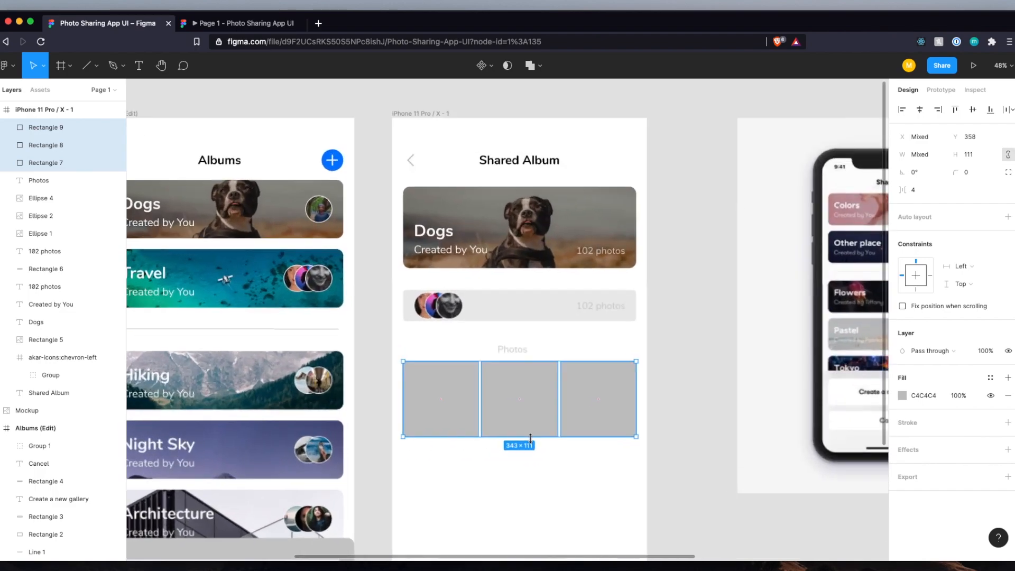
# Duplicate the tile row directly below and nudge the copy to Y 473, leaving a gap of 4.
pyautogui.scroll(-6, 529, 439)
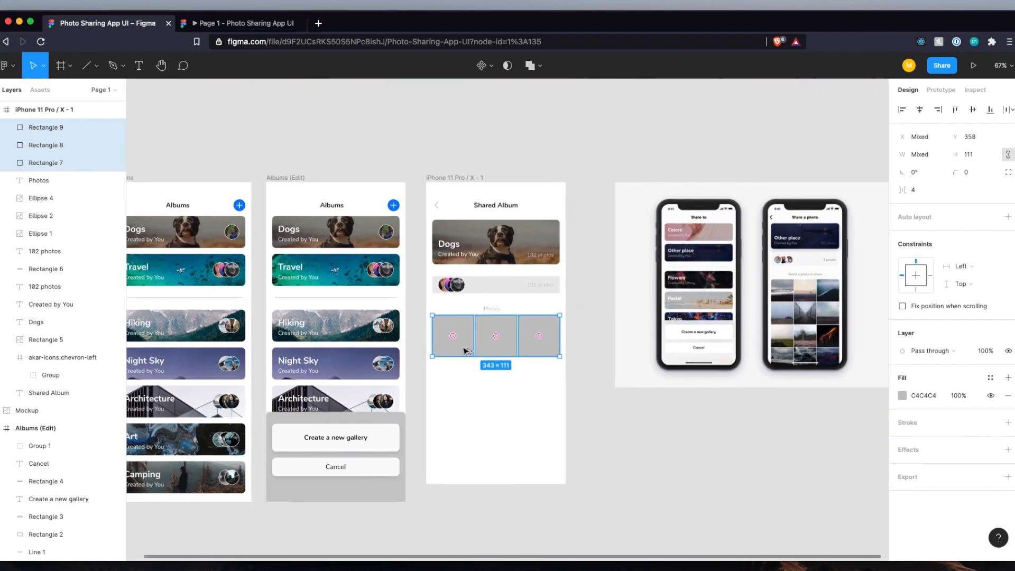
pyautogui.keyDown('alt'); pyautogui.moveTo(466, 351); pyautogui.dragTo(465, 396); pyautogui.keyUp('alt')
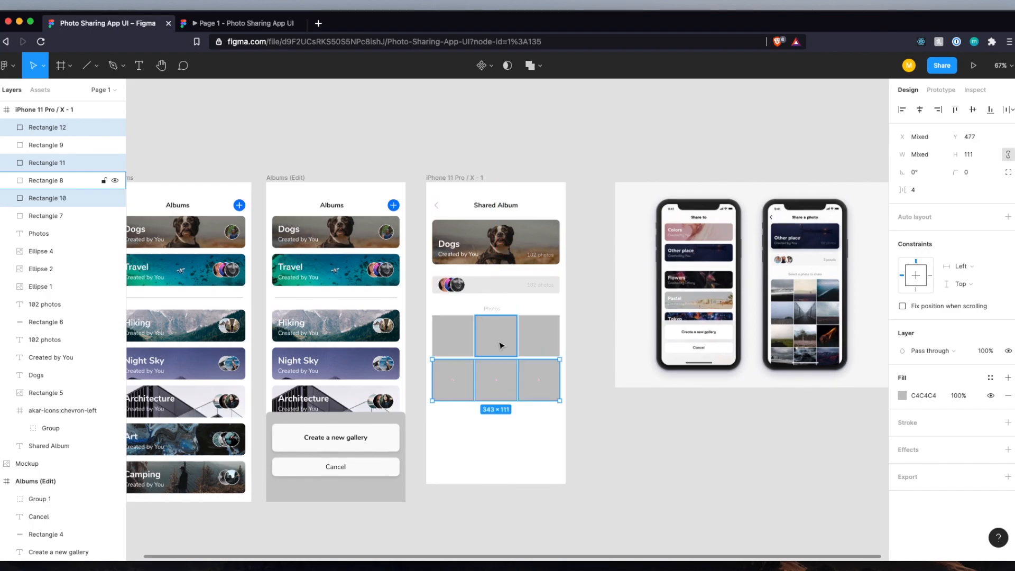
pyautogui.scroll(5, 497, 351)
pyautogui.press('Up')
pyautogui.press('Up')
pyautogui.press('Up')
pyautogui.press('Up')
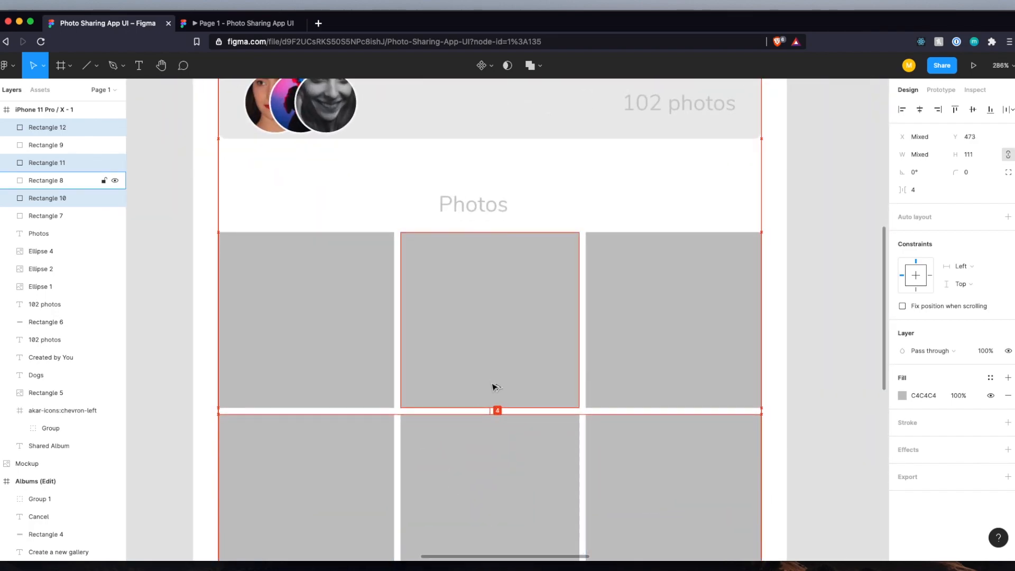
# Duplicate the tile row twice more with the same gap to complete four rows, the last at Y 703.
pyautogui.scroll(-4, 496, 387)
pyautogui.scroll(-3, 442, 437)
pyautogui.keyDown('alt'); pyautogui.moveTo(444, 383); pyautogui.dragTo(444, 467); pyautogui.keyUp('alt')
pyautogui.scroll(-2, 431, 481)
pyautogui.keyDown('alt'); pyautogui.moveTo(438, 362); pyautogui.dragTo(435, 444); pyautogui.keyUp('alt')
pyautogui.scroll(-3, 544, 195)
pyautogui.scroll(-5, 544, 195)
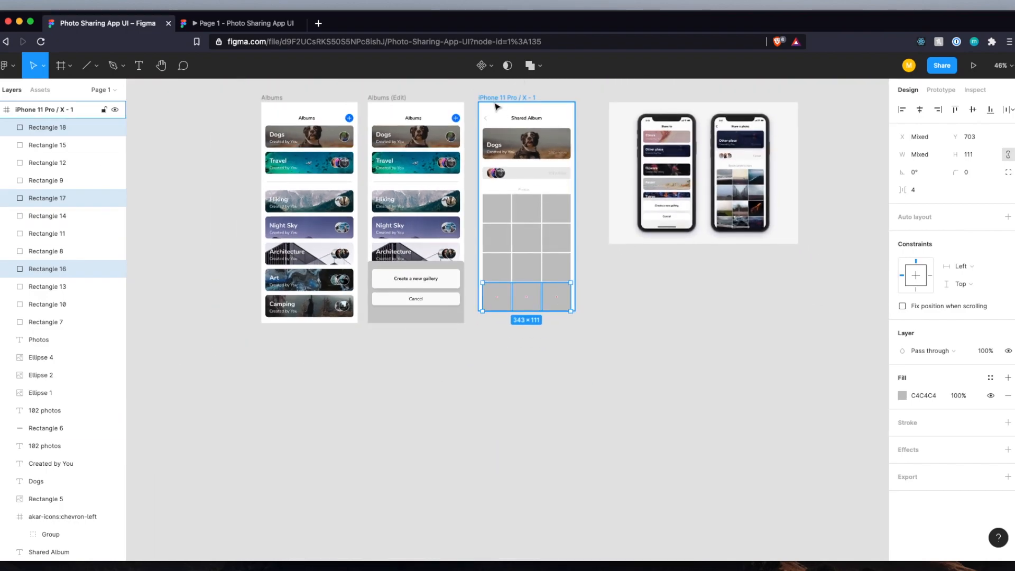
# Extend the Shared Album frame's bottom edge to a height of 841, leaving white space below the photo grid.
pyautogui.click(496, 106)
pyautogui.moveTo(518, 316); pyautogui.dragTo(518, 318)
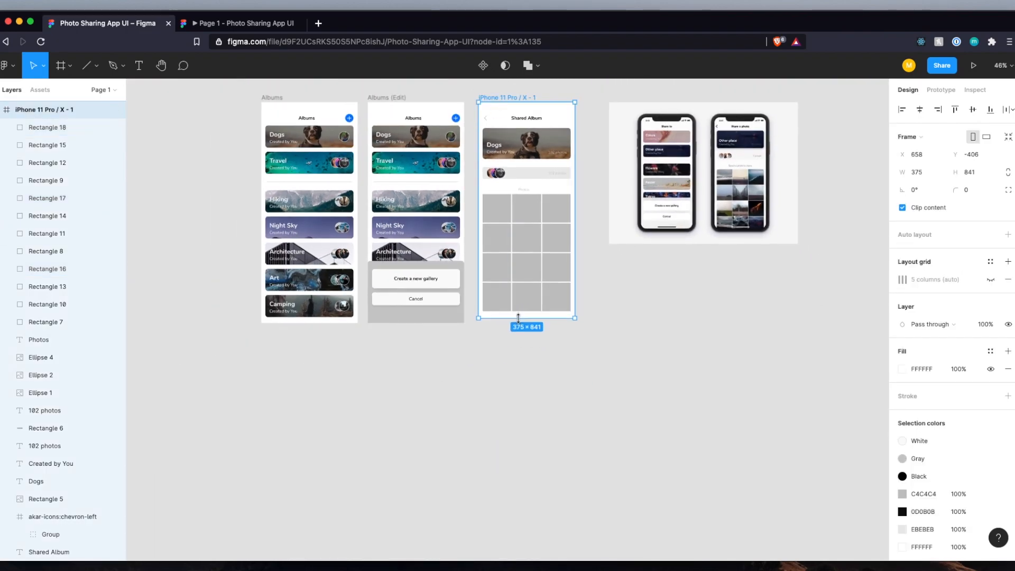
pyautogui.scroll(5, 521, 264)
pyautogui.click(636, 302)
# Fill all twelve grid tiles with random photos using the Unsplash plugin, then close the plugin.
pyautogui.scroll(2, 635, 302)
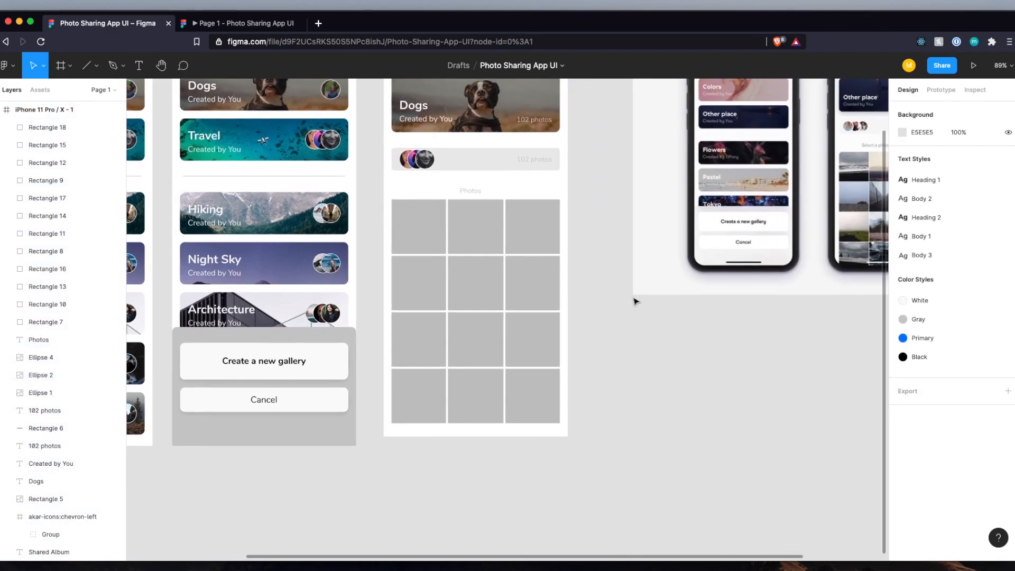
pyautogui.scroll(-2, 636, 302)
pyautogui.scroll(1, 635, 302)
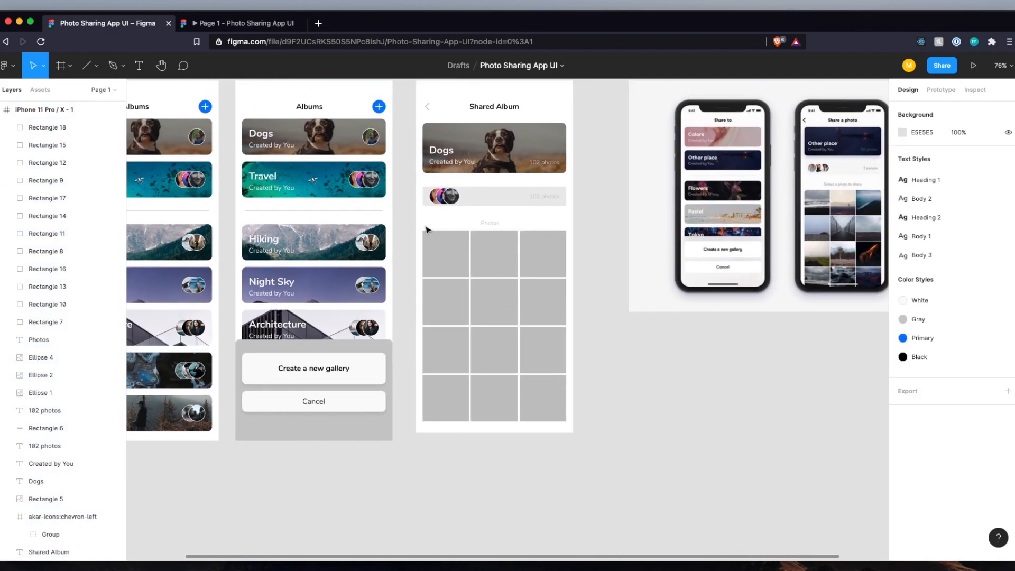
pyautogui.moveTo(421, 231); pyautogui.dragTo(542, 397)
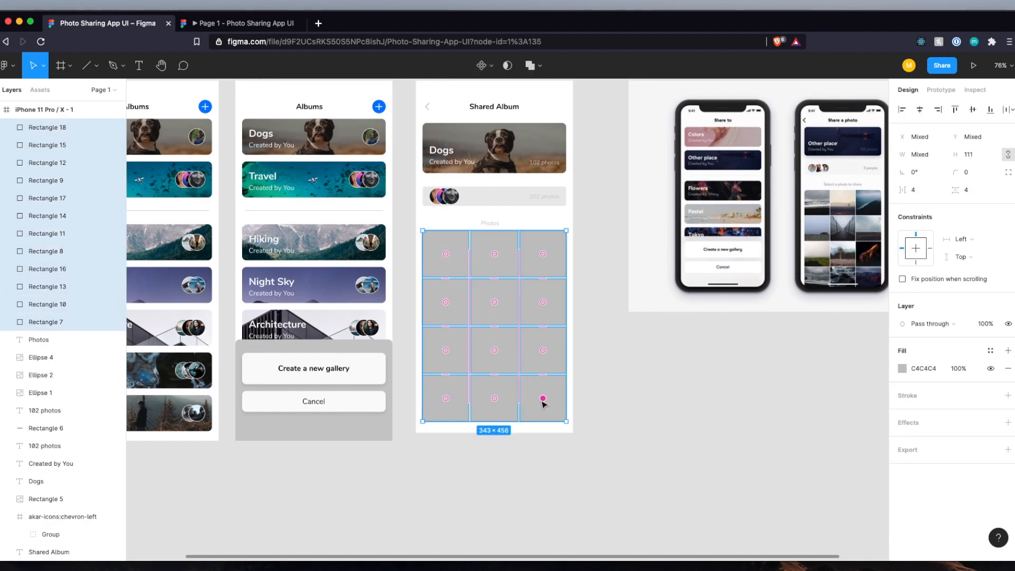
pyautogui.rightClick(512, 366)
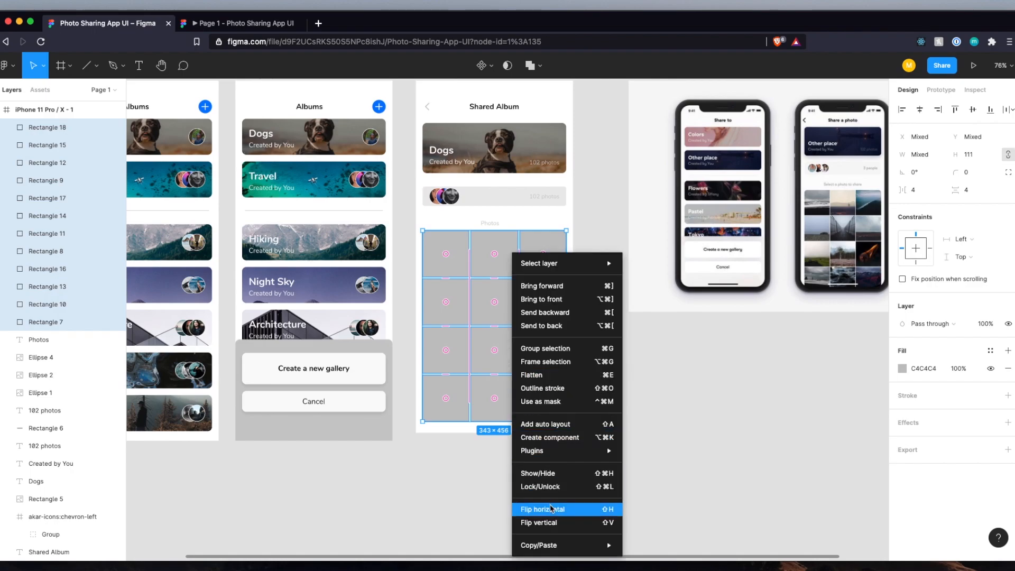
pyautogui.moveTo(584, 450)
pyautogui.click(653, 465)
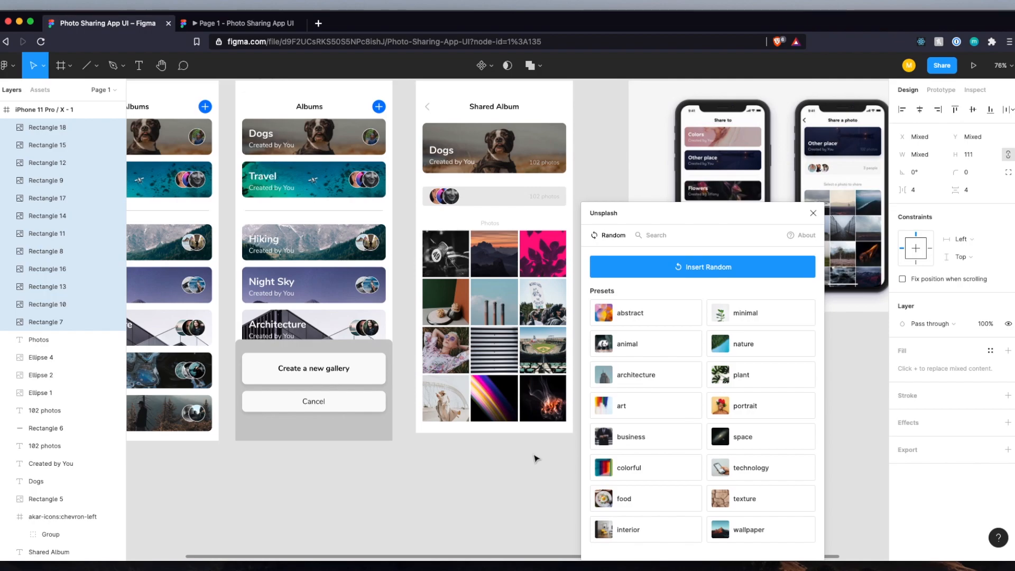
pyautogui.click(814, 213)
pyautogui.click(607, 332)
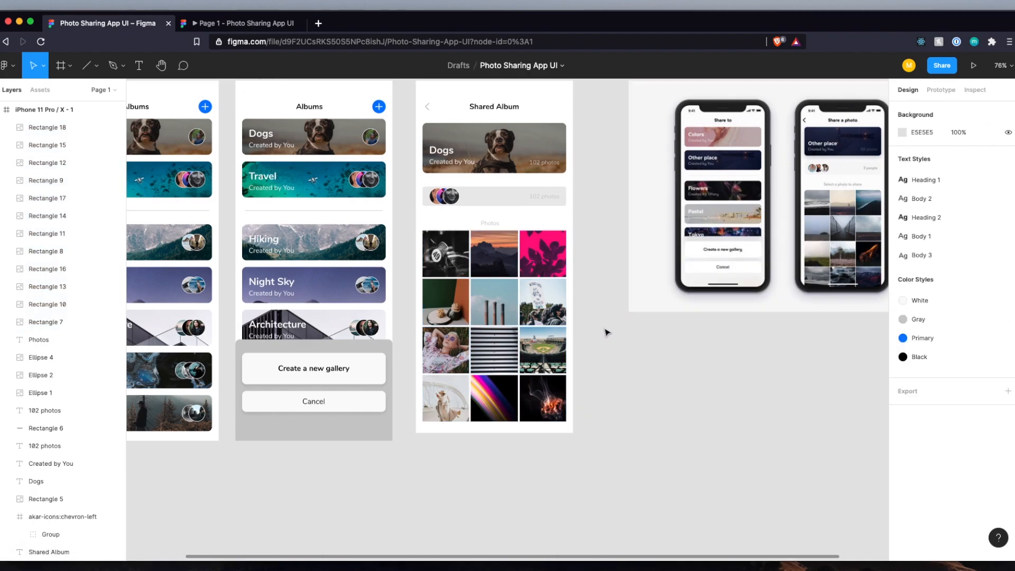
# Give the first photo tile independent corners and set its top-left corner radius to 10.
pyautogui.scroll(2, 607, 332)
pyautogui.scroll(2, 607, 332)
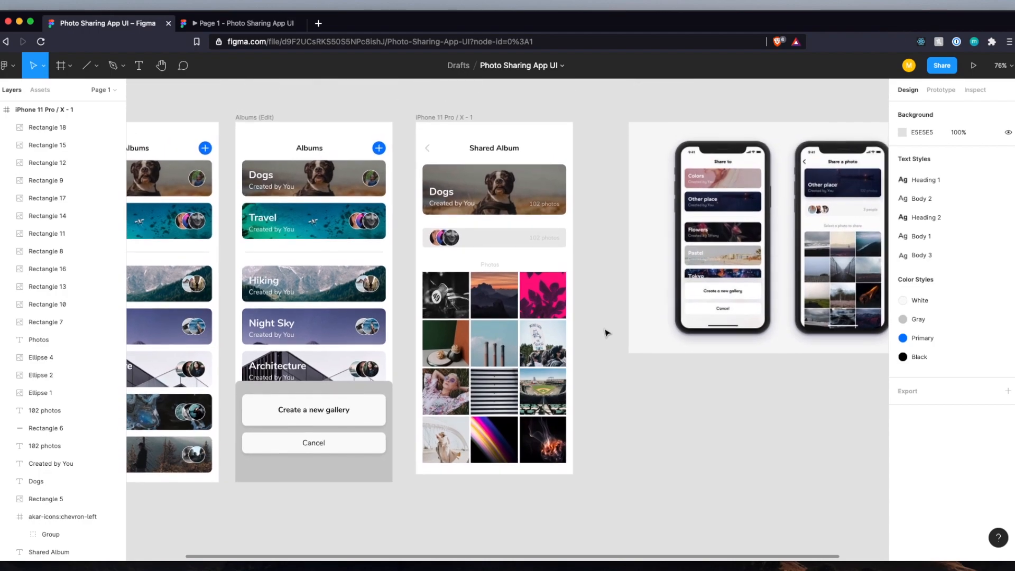
pyautogui.scroll(2, 607, 332)
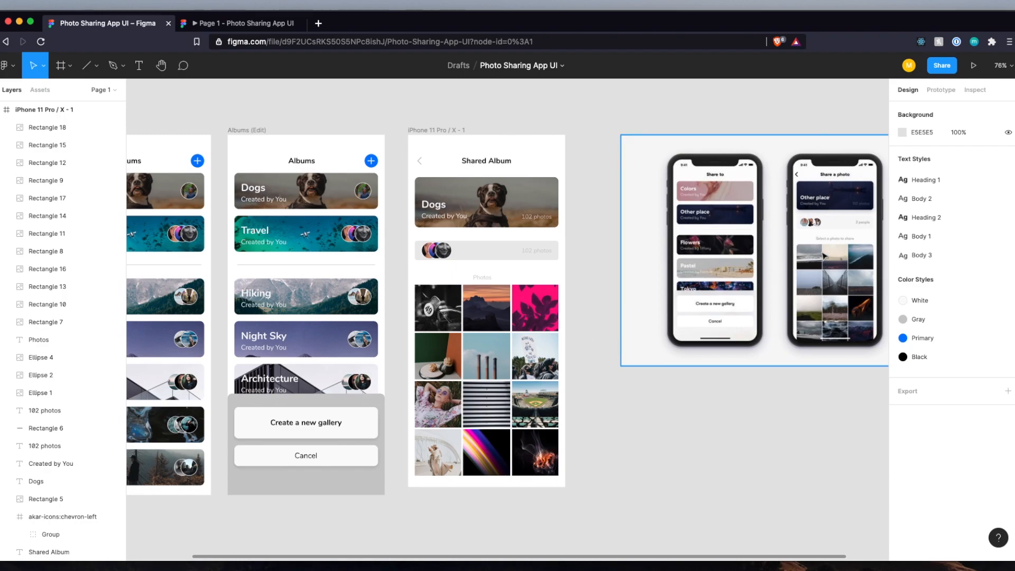
pyautogui.scroll(3, 824, 256)
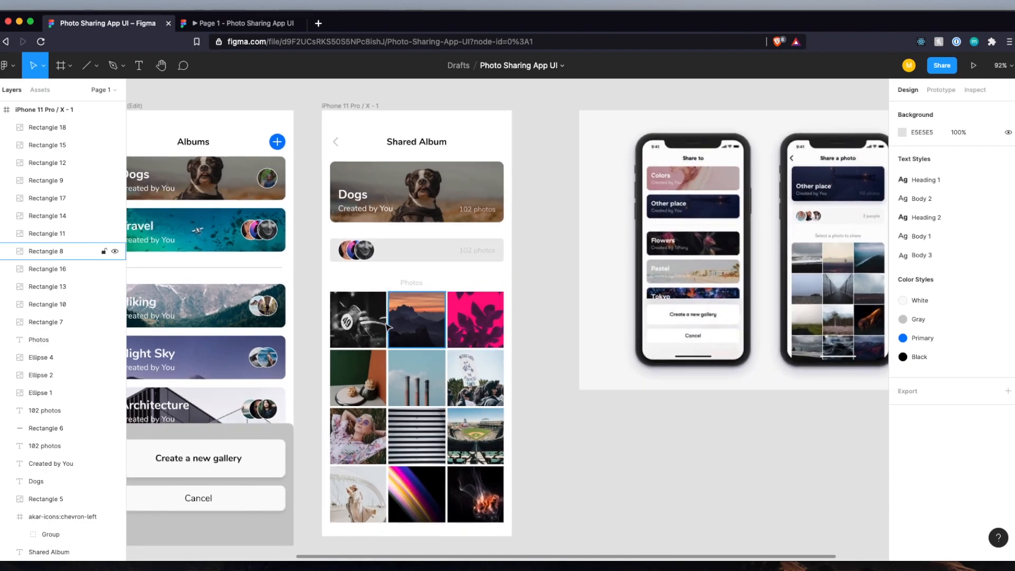
pyautogui.click(360, 320)
pyautogui.click(967, 173)
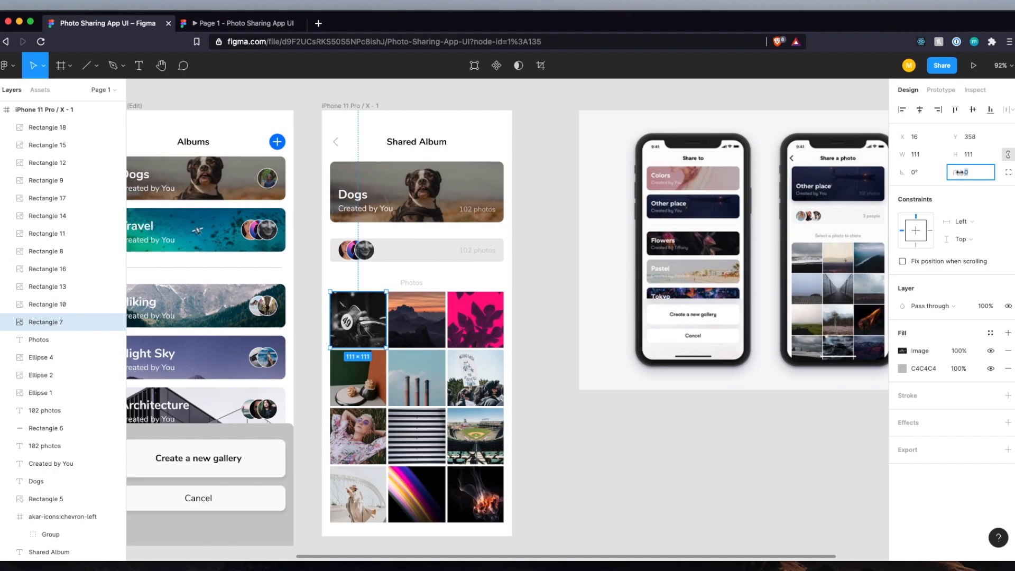
pyautogui.click(1009, 172)
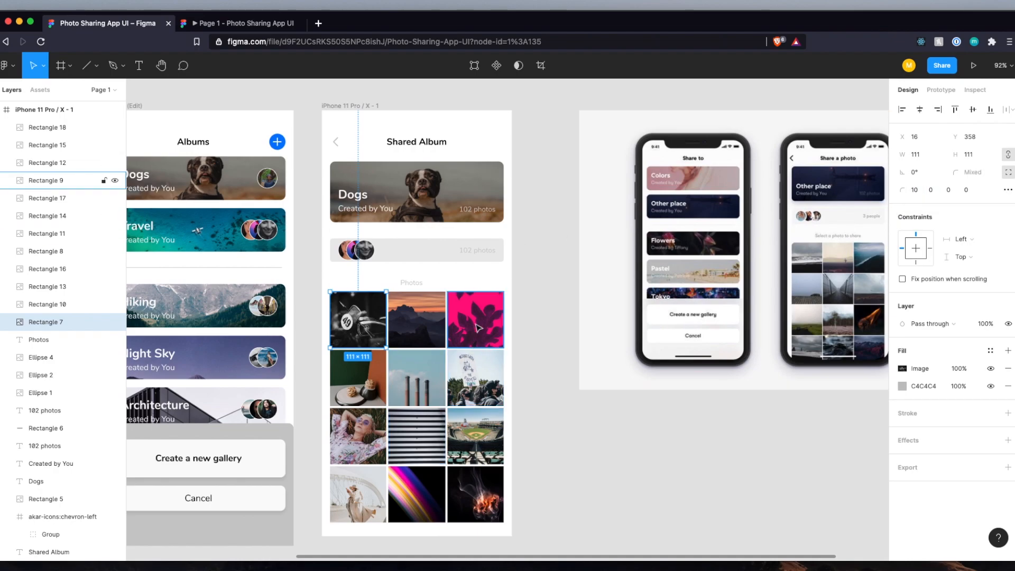
# Give the grid's top-right and bottom-right photo tiles independent corners and round each one's outer corner to a radius of 10.
pyautogui.click(79, 180)
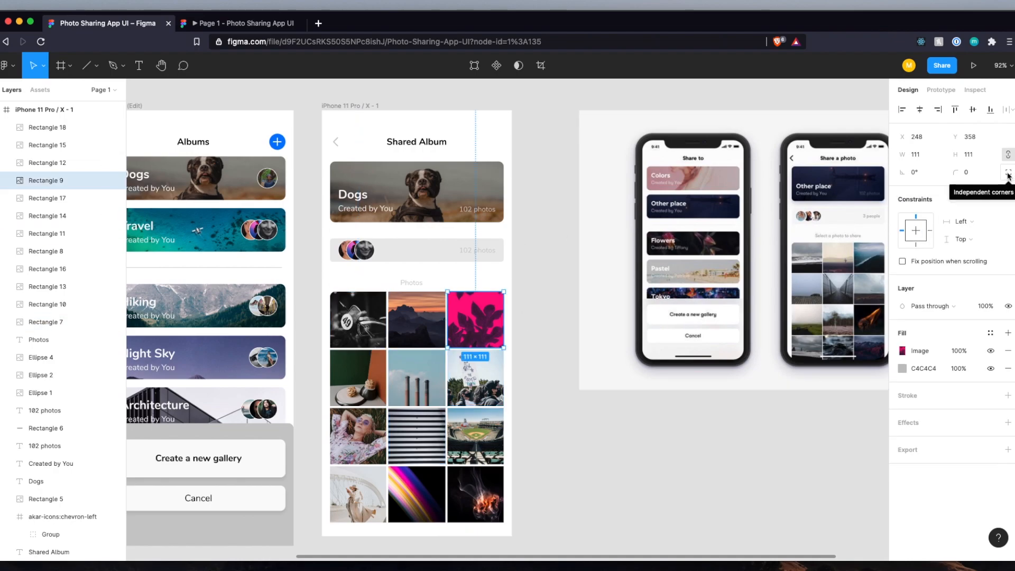
pyautogui.click(1008, 173)
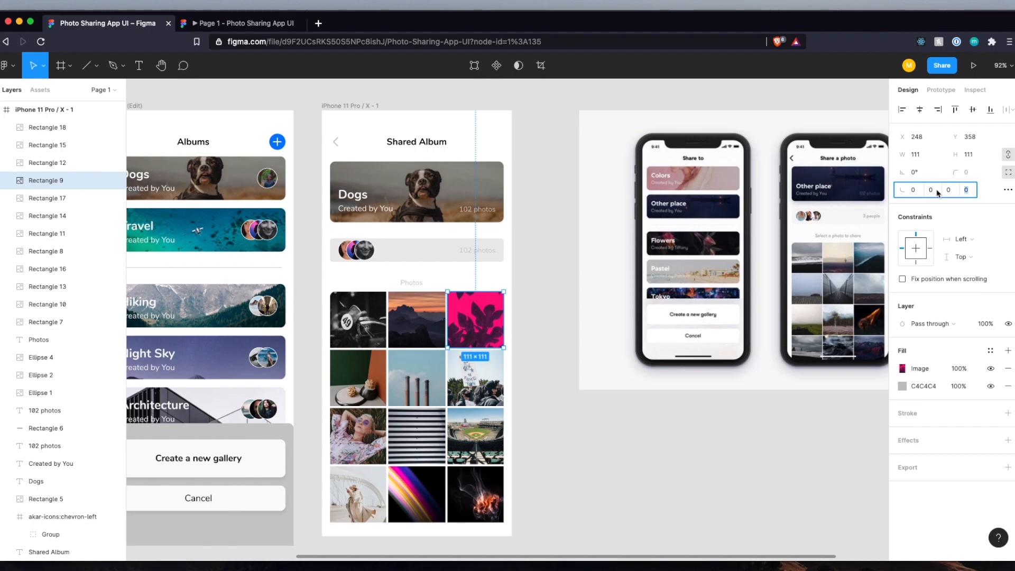
pyautogui.click(472, 490)
pyautogui.click(1008, 173)
pyautogui.click(968, 190)
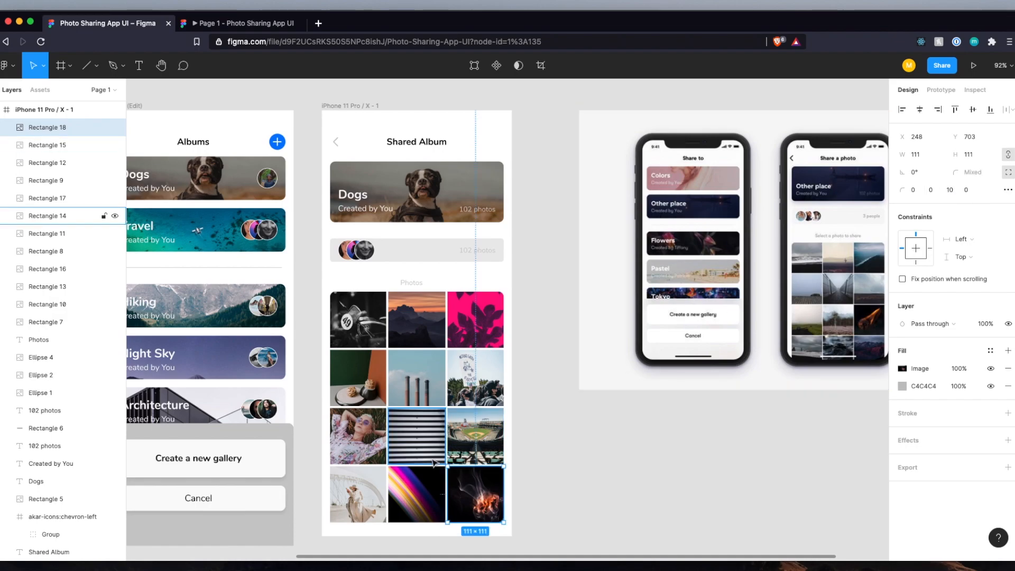
# Give the grid's bottom-left photo tile independent corners and round its bottom-left corner like the other outer corners.
pyautogui.click(365, 489)
pyautogui.click(1008, 173)
pyautogui.click(972, 192)
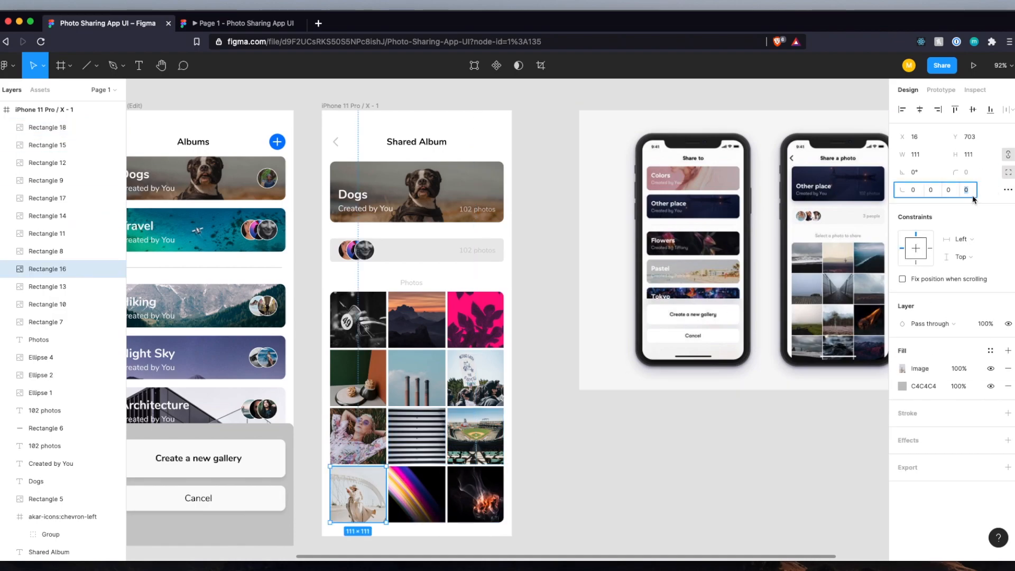
pyautogui.click(550, 464)
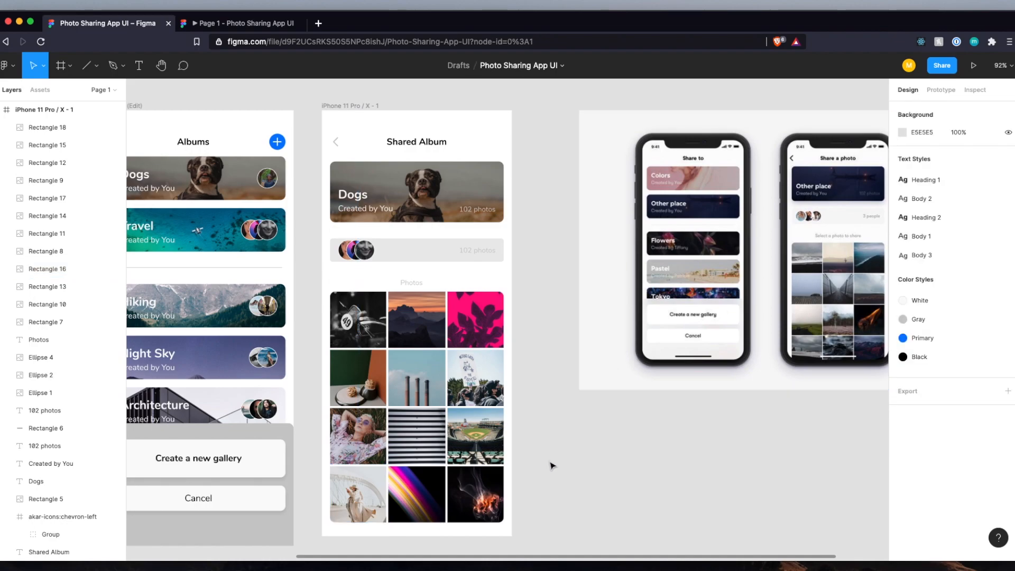
# Prototype links from the Dogs card on Albums to the Shared Album frame and from its back chevron to the Albums frame.
pyautogui.hotkey('shift', '1')
pyautogui.hscroll(-2, 552, 465)
pyautogui.scroll(-1, 552, 466)
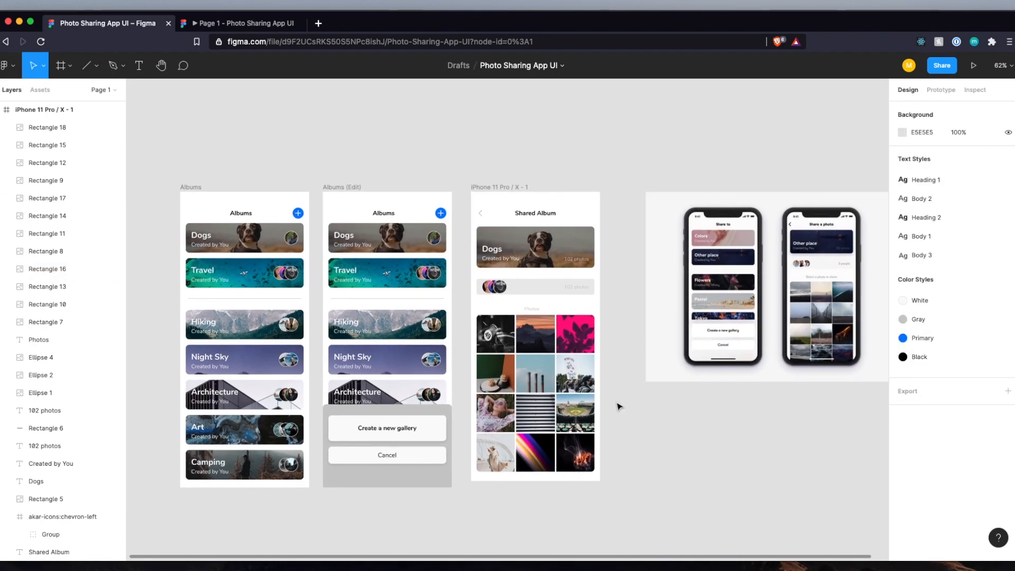
pyautogui.hscroll(-2, 616, 408)
pyautogui.scroll(-1, 617, 408)
pyautogui.click(942, 90)
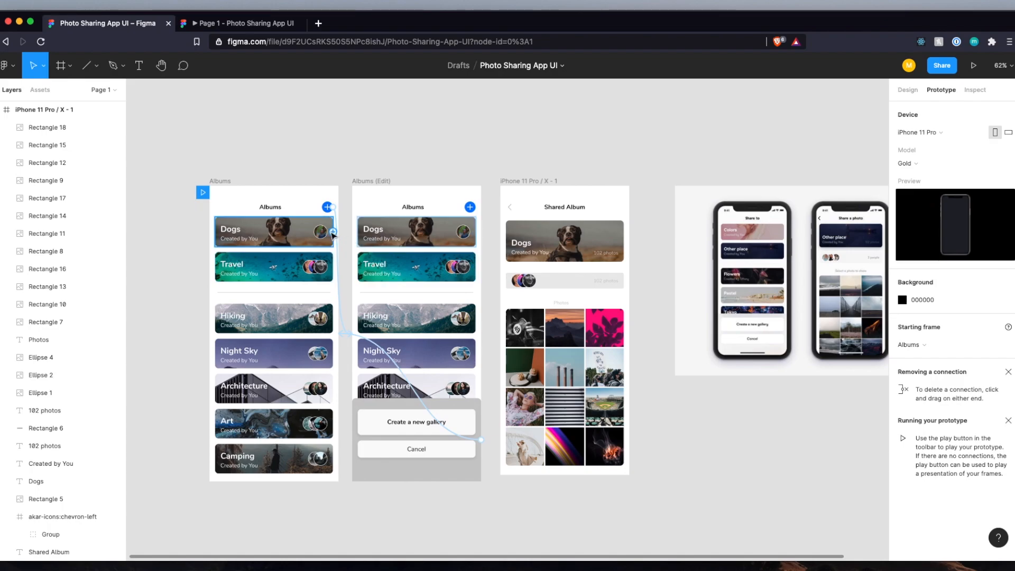
pyautogui.moveTo(335, 235); pyautogui.dragTo(339, 328)
pyautogui.click(511, 209)
pyautogui.click(465, 151)
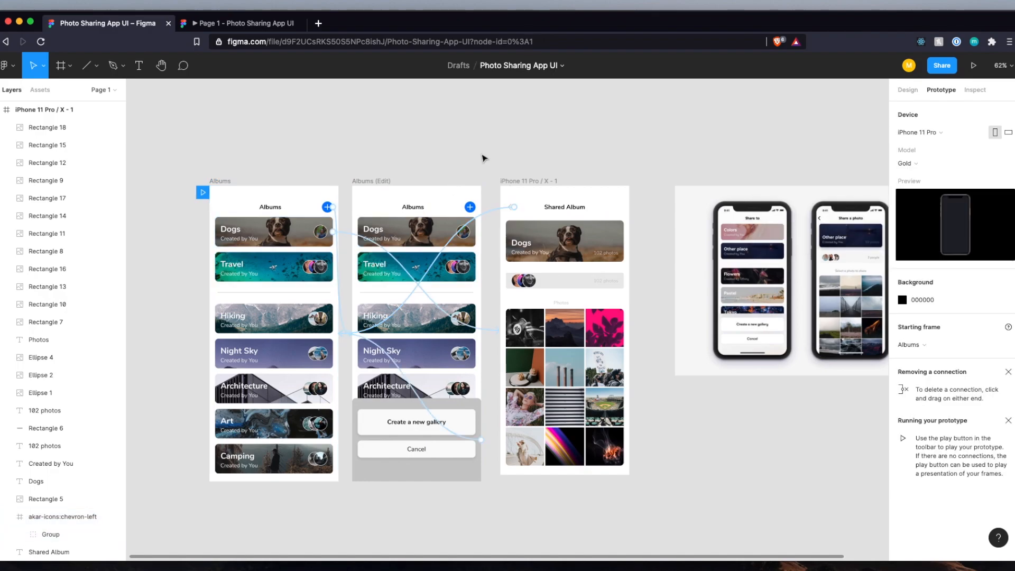
# Run the prototype, open the Dogs album from the Albums screen and scroll the Shared Album screen down and back up.
pyautogui.click(974, 65)
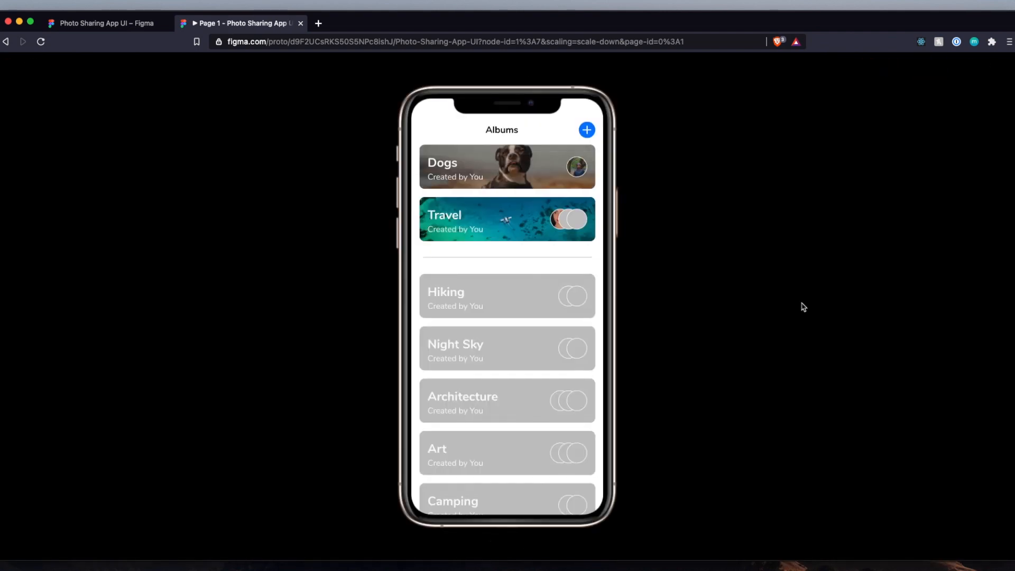
pyautogui.moveTo(573, 434); pyautogui.dragTo(525, 353)
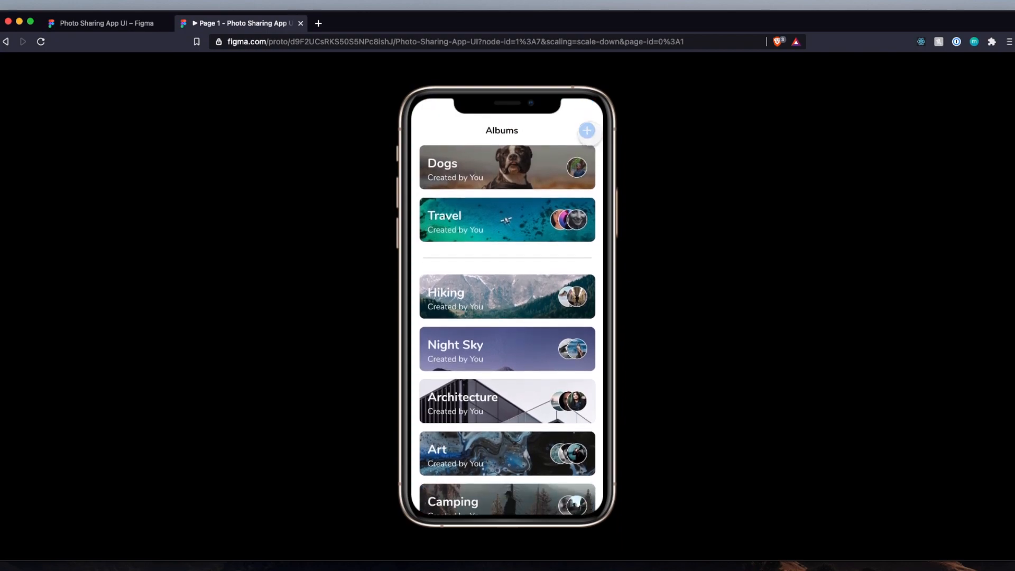
pyautogui.click(554, 164)
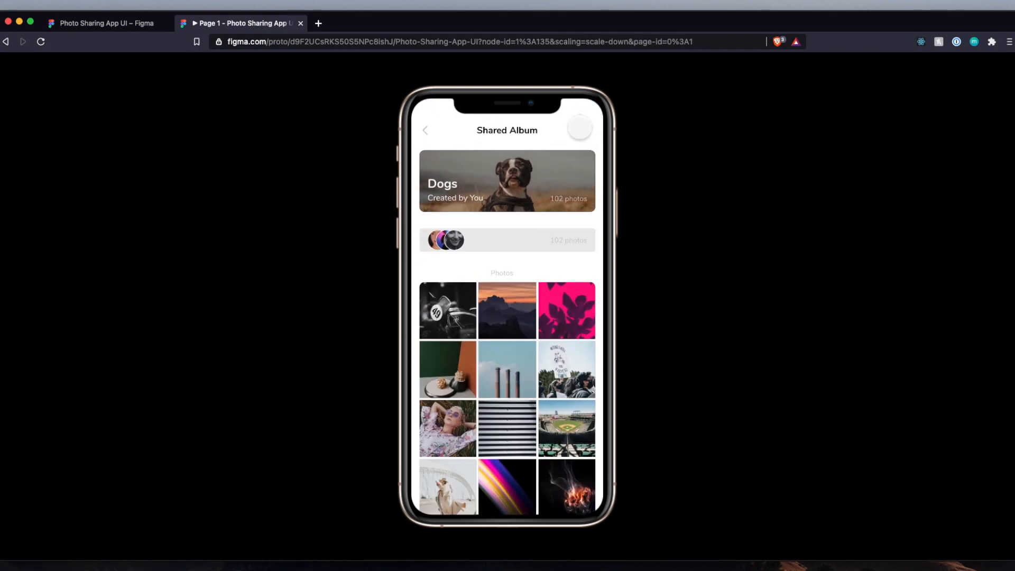
pyautogui.moveTo(539, 343); pyautogui.dragTo(535, 302)
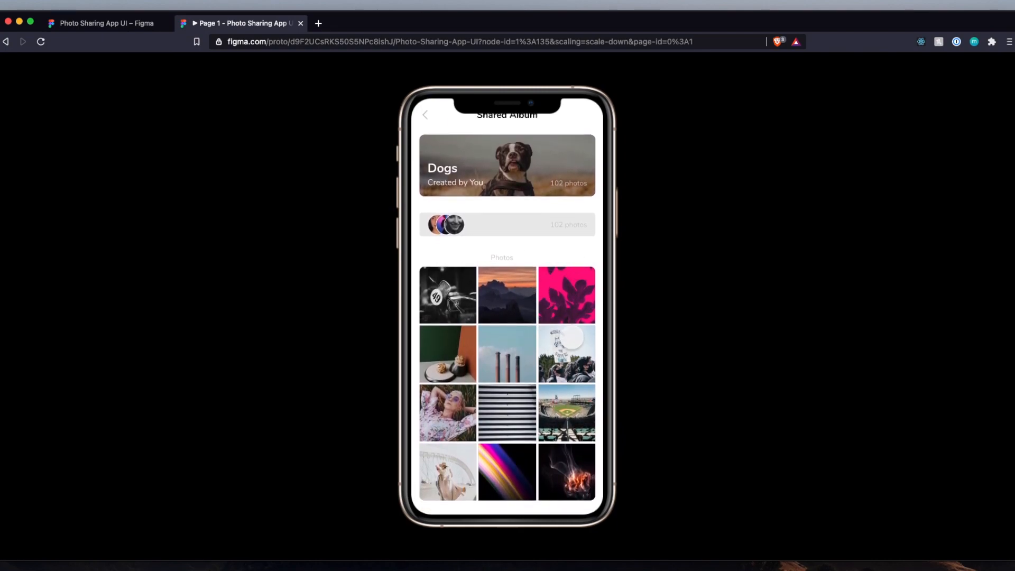
pyautogui.moveTo(570, 337); pyautogui.dragTo(523, 370)
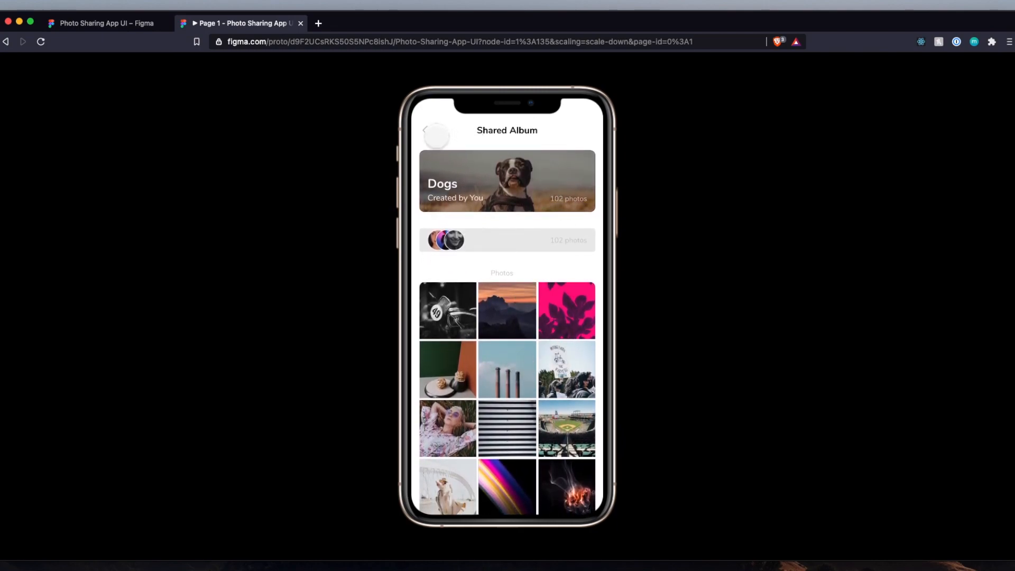
# Test the back chevron to return to Albums, and open and dismiss the gallery creation sheet.
pyautogui.click(426, 131)
pyautogui.click(587, 130)
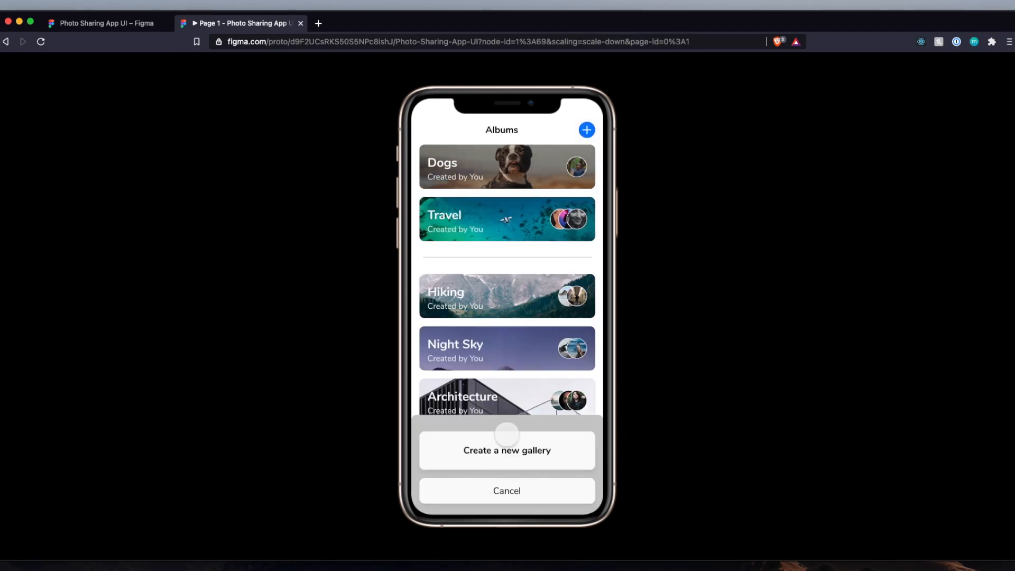
pyautogui.click(520, 425)
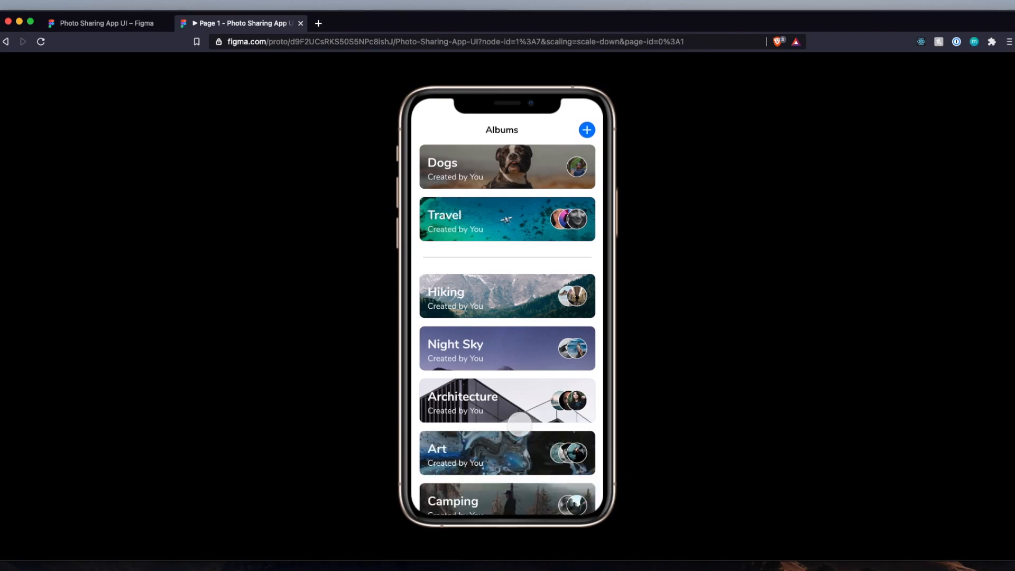
# Return to the design file and change the label in the Shared Album people bar to "3 people".
pyautogui.click(106, 22)
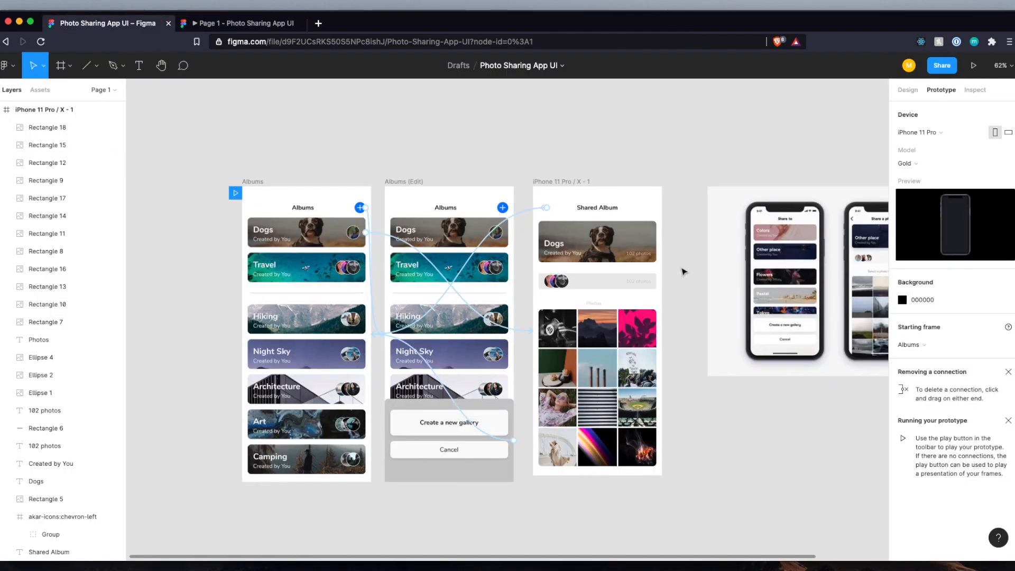
pyautogui.hotkey('alt', '8')
pyautogui.doubleClick(637, 282)
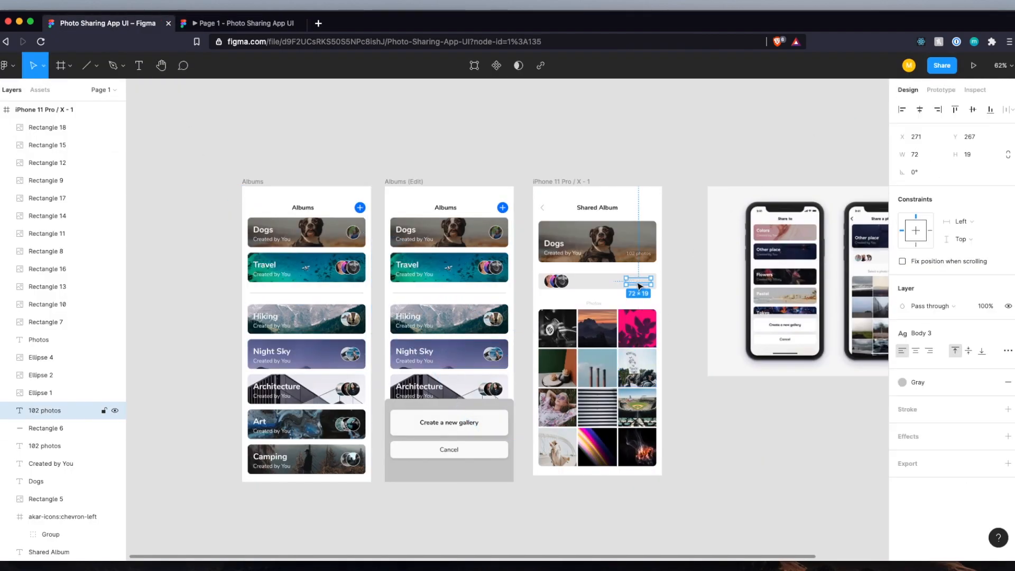
pyautogui.write('3 people')
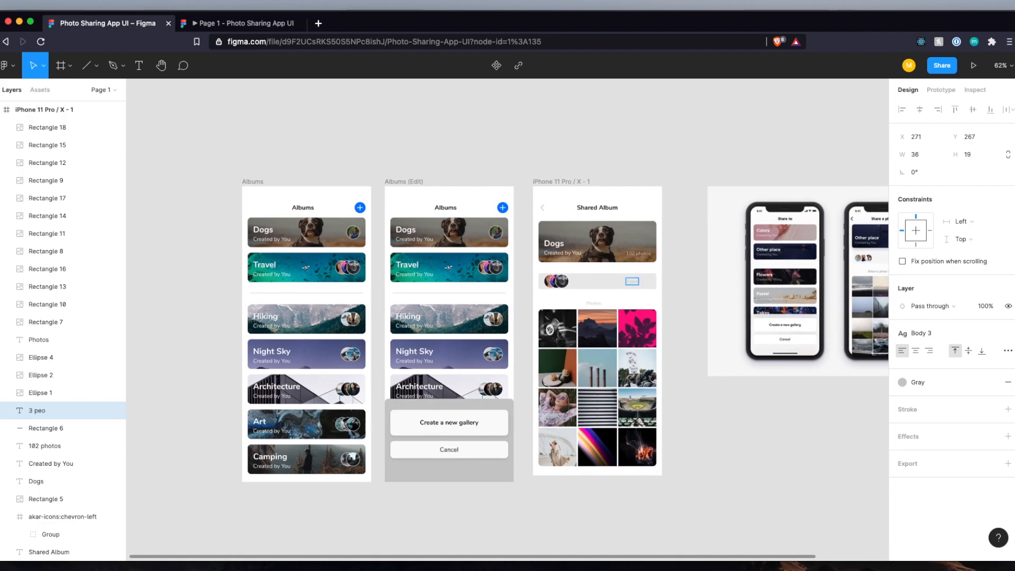
pyautogui.press('Escape')
# Nudge the "3 people" label rightward in the people bar until it lines up with the right end of the photo count above.
pyautogui.scroll(5, 686, 294)
pyautogui.press('alt')
pyautogui.hotkey('alt', 'Right')
pyautogui.hotkey('alt', 'Right')
pyautogui.hotkey('alt', 'Right')
pyautogui.hotkey('alt', 'Right')
pyautogui.hotkey('alt', 'Right')
pyautogui.hotkey('alt', 'Right')
pyautogui.hotkey('alt', 'Right')
pyautogui.hotkey('alt', 'Right')
pyautogui.hotkey('alt', 'Right')
pyautogui.hotkey('alt', 'Right')
pyautogui.hotkey('alt', 'Right')
pyautogui.hotkey('alt', 'Right')
pyautogui.hotkey('alt', 'Right')
pyautogui.hotkey('alt', 'Right')
pyautogui.hotkey('alt', 'Right')
pyautogui.hotkey('alt', 'Right')
pyautogui.hotkey('alt', 'Right')
pyautogui.click(639, 299)
pyautogui.scroll(-10, 663, 312)
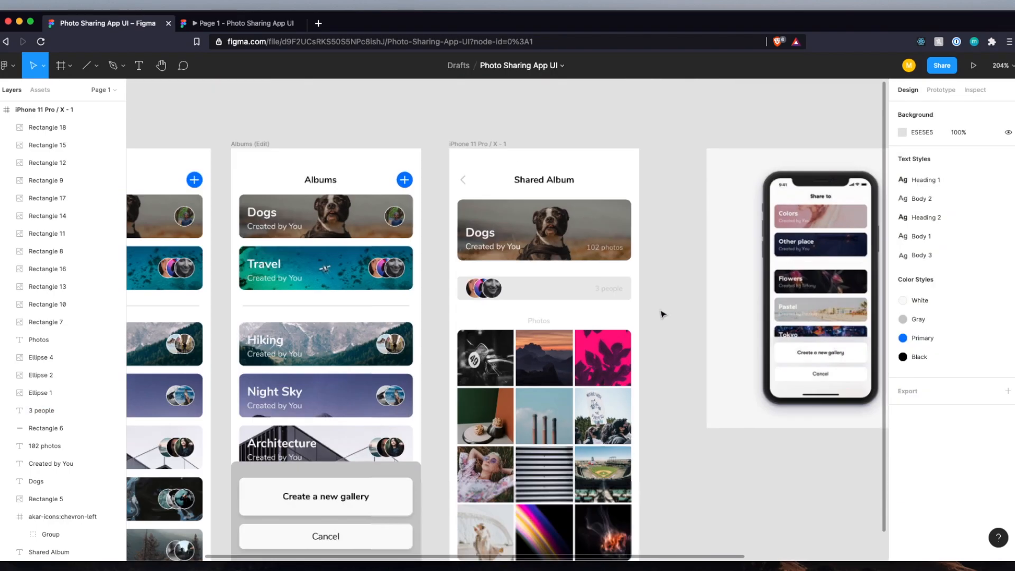
# Delete the reference image of the phone mockups beside the Shared Album frame.
pyautogui.click(707, 308)
pyautogui.press('Delete')
pyautogui.scroll(-1, 722, 306)
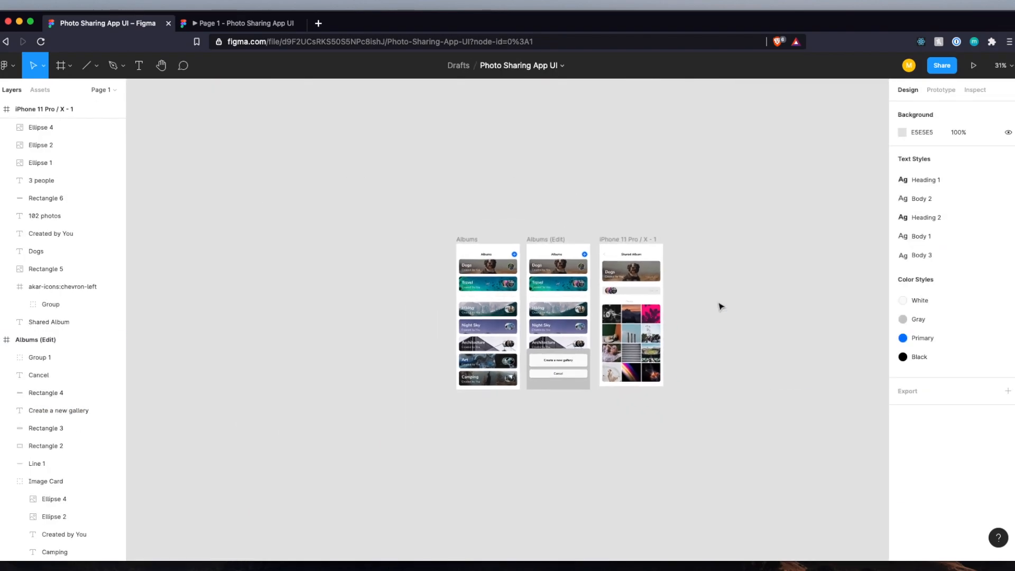
pyautogui.scroll(3, 612, 305)
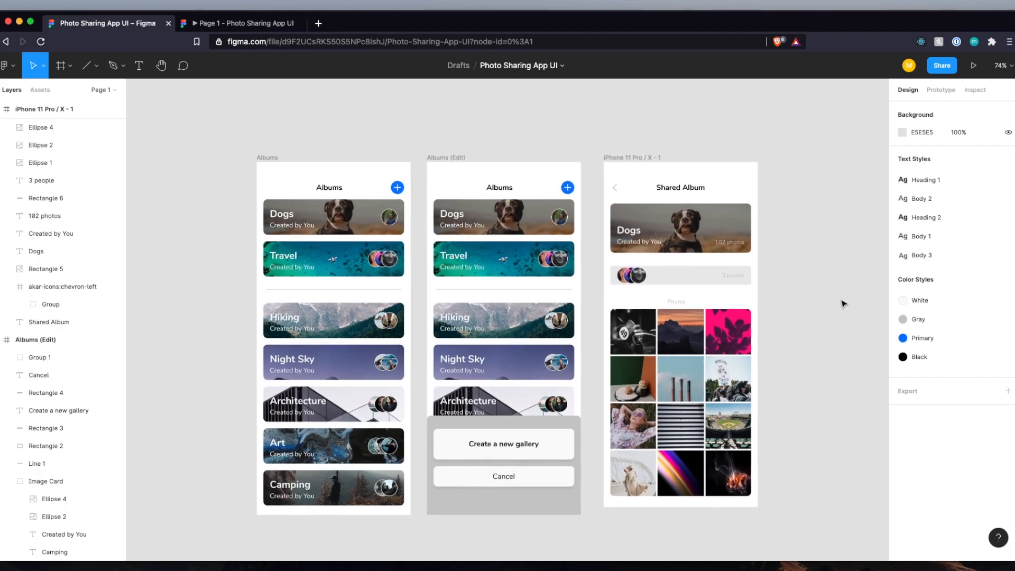